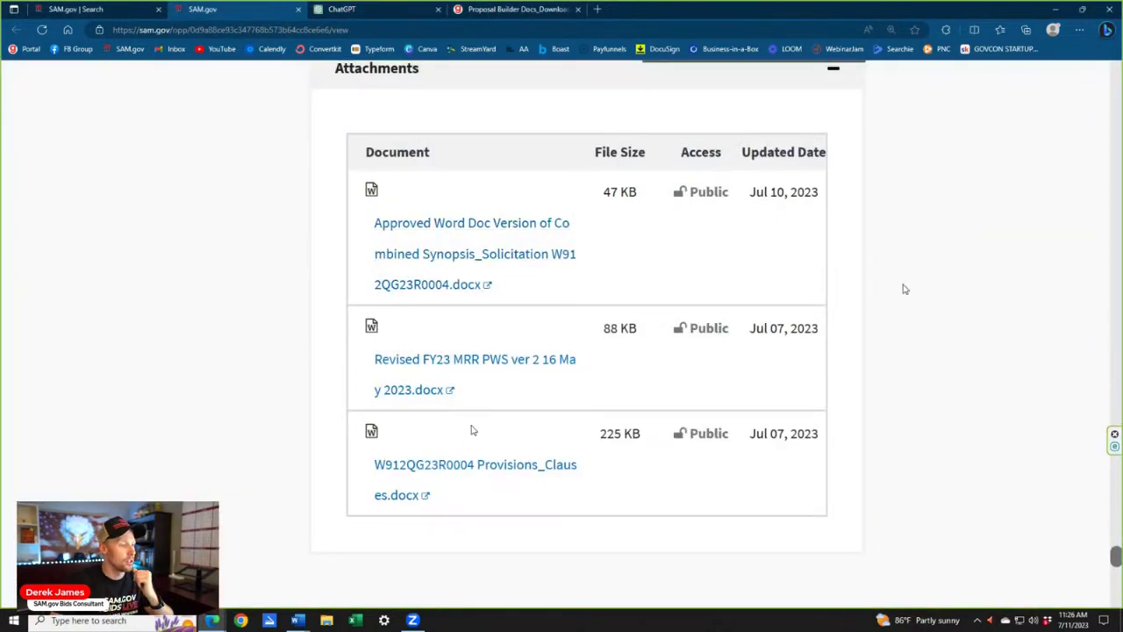
Download the Revised FY23 MRR PWS .docx attachment from SAM.gov and open it in Word
{"action": "left_click", "coordinate": [503, 369]}
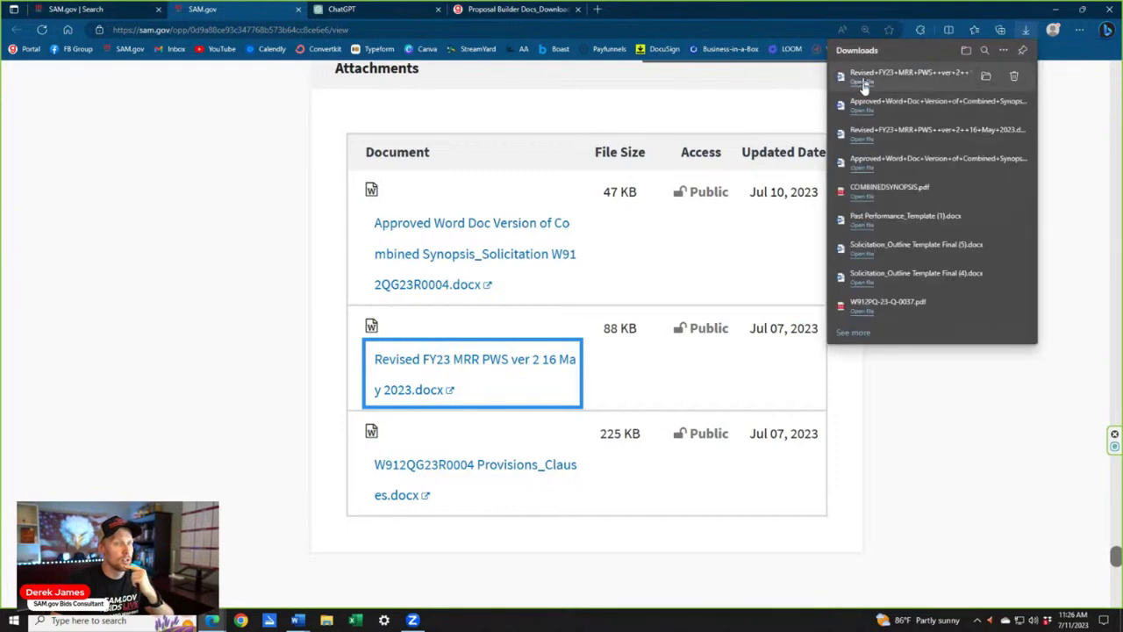
{"action": "left_click", "coordinate": [863, 82]}
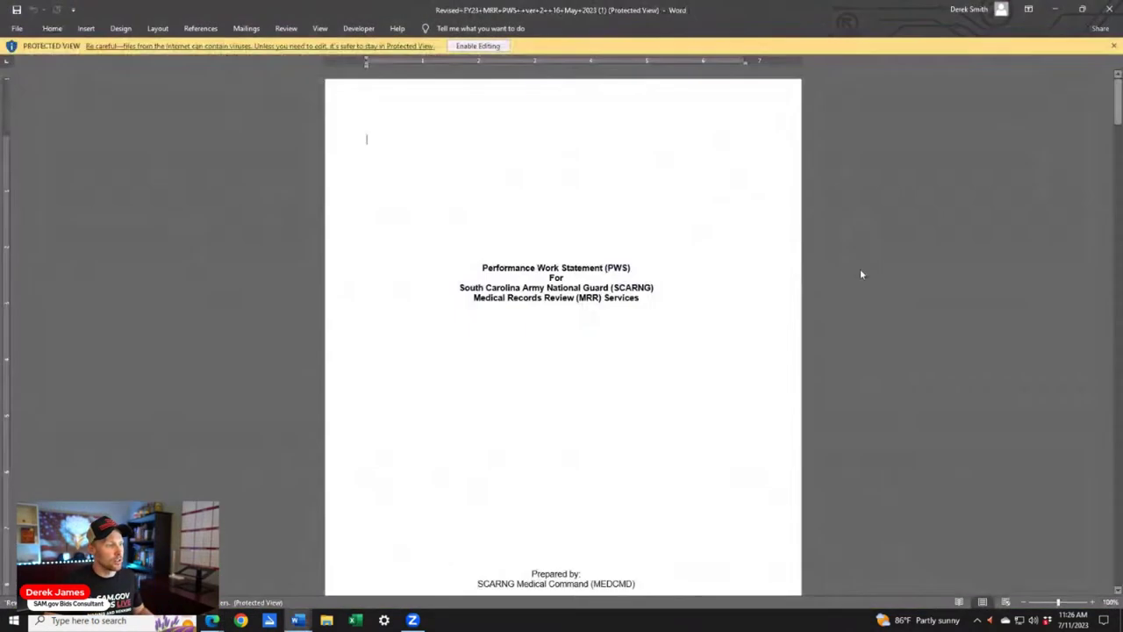
Scroll through the PWS to the performance period, base year 2023 through February 2029
{"action": "scroll", "coordinate": [594, 341], "scroll_direction": "up", "scroll_amount": 5}
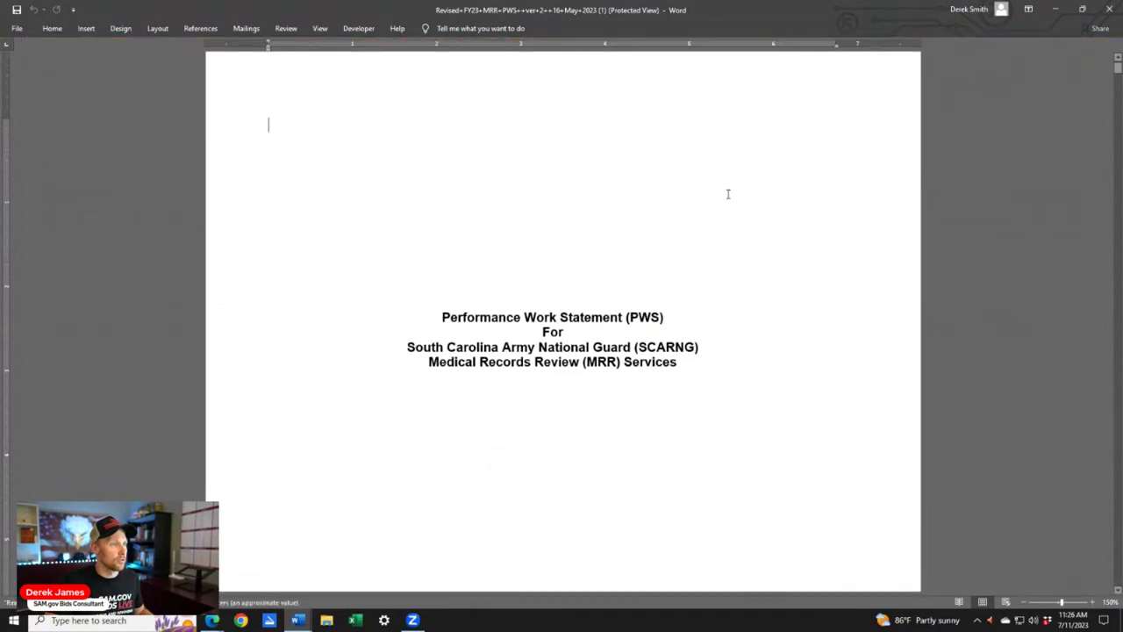
{"action": "scroll", "coordinate": [812, 238], "scroll_direction": "up", "scroll_amount": 2}
{"action": "scroll", "coordinate": [807, 263], "scroll_direction": "down", "scroll_amount": 10}
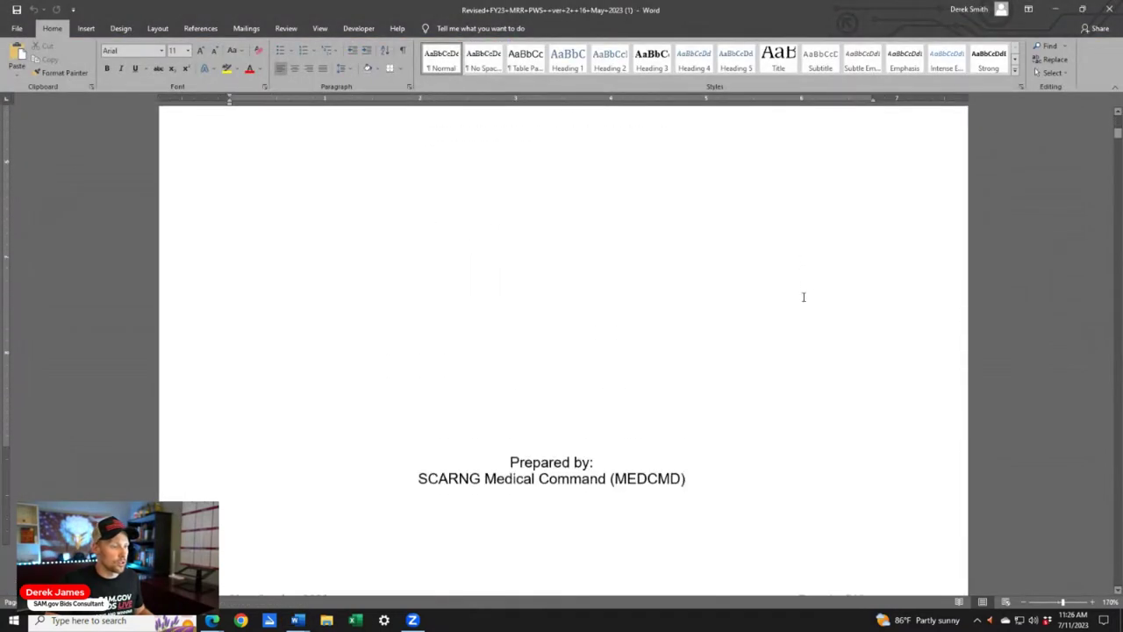
{"action": "scroll", "coordinate": [801, 313], "scroll_direction": "down", "scroll_amount": 1}
{"action": "scroll", "coordinate": [799, 310], "scroll_direction": "down", "scroll_amount": 2}
{"action": "scroll", "coordinate": [800, 310], "scroll_direction": "down", "scroll_amount": 6}
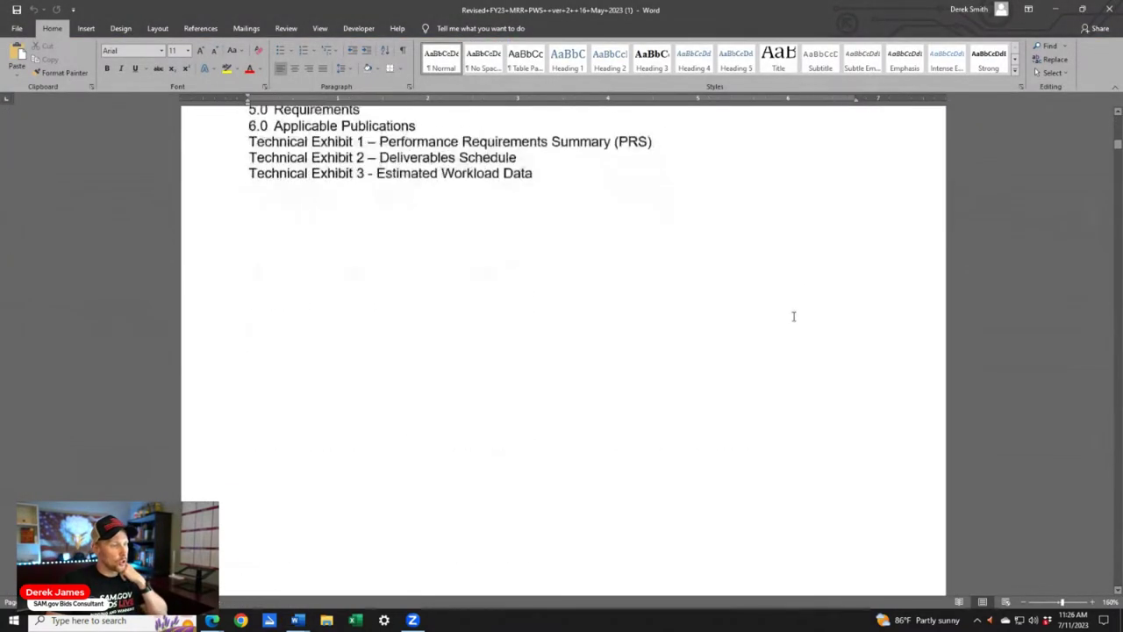
{"action": "scroll", "coordinate": [742, 332], "scroll_direction": "down", "scroll_amount": 10}
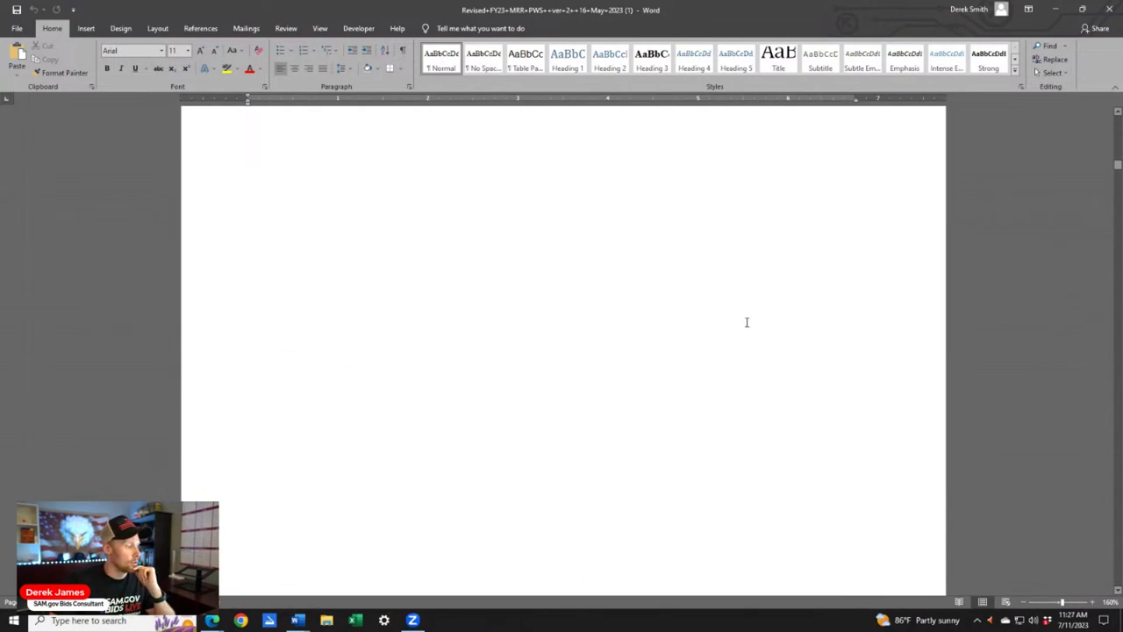
{"action": "scroll", "coordinate": [747, 323], "scroll_direction": "down", "scroll_amount": 10}
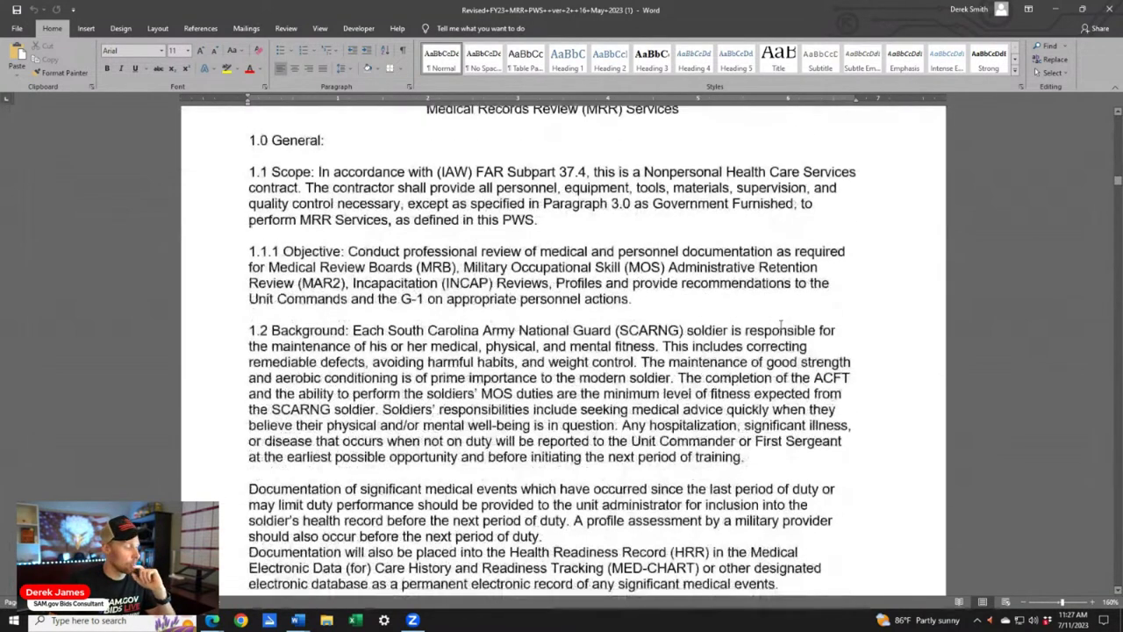
{"action": "scroll", "coordinate": [779, 325], "scroll_direction": "up", "scroll_amount": 2}
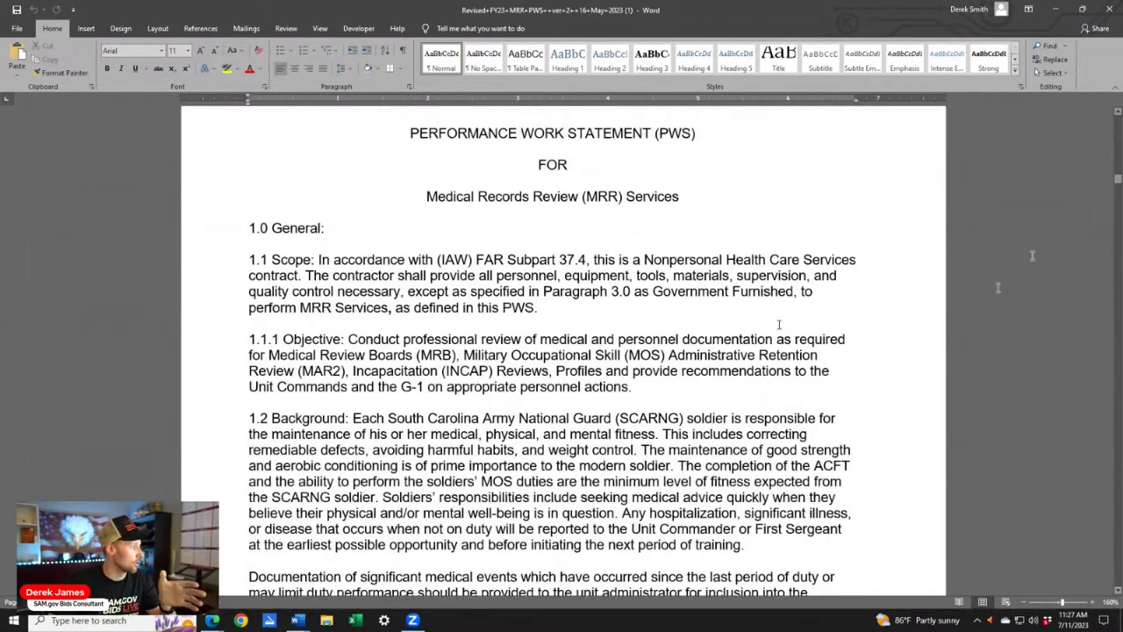
{"action": "scroll", "coordinate": [778, 324], "scroll_direction": "up", "scroll_amount": 2}
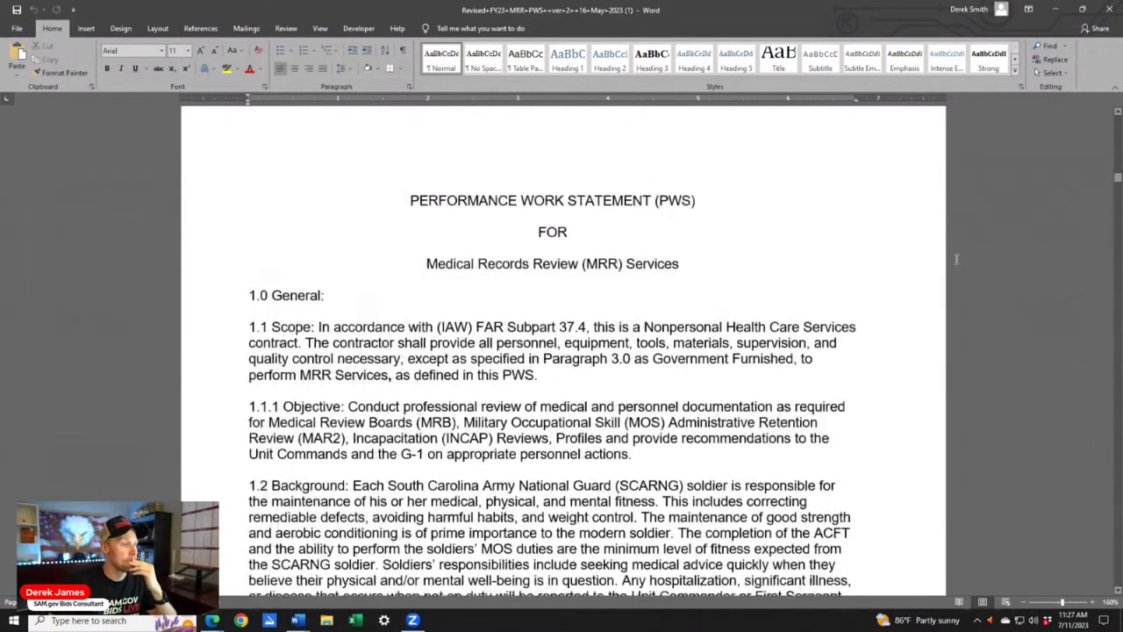
{"action": "scroll", "coordinate": [904, 274], "scroll_direction": "down", "scroll_amount": 2}
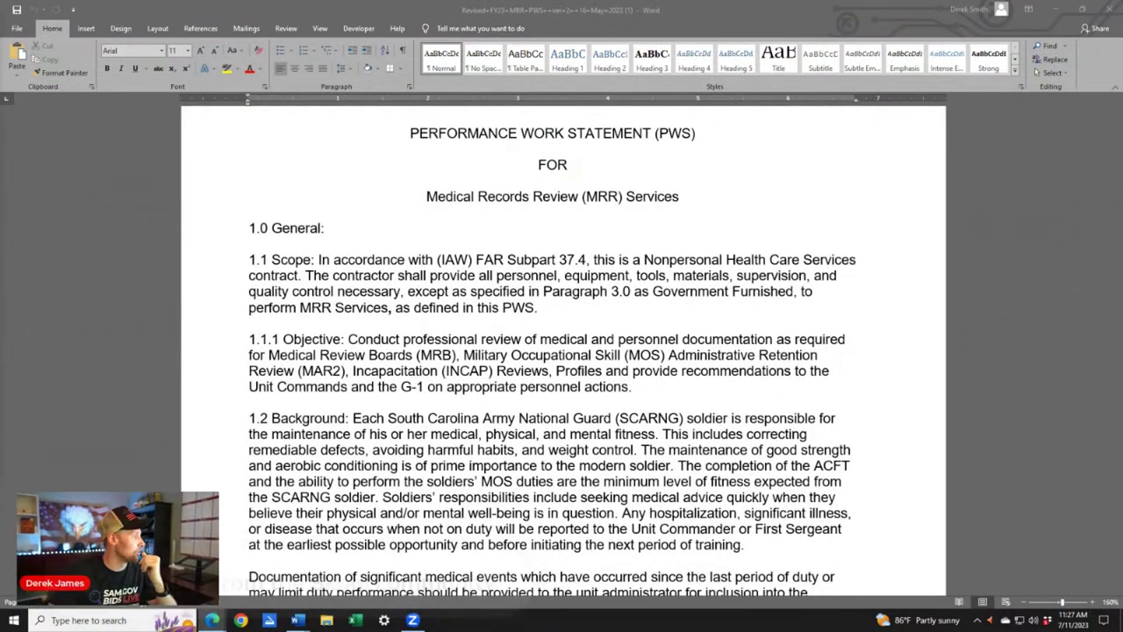
{"action": "scroll", "coordinate": [760, 338], "scroll_direction": "down", "scroll_amount": 2}
{"action": "scroll", "coordinate": [772, 331], "scroll_direction": "up", "scroll_amount": 2}
Select, then deselect, the Medical Records Review (MRR) Services title line
{"action": "left_click", "coordinate": [476, 221]}
{"action": "triple_click", "coordinate": [477, 197]}
{"action": "left_click", "coordinate": [541, 336]}
{"action": "scroll", "coordinate": [542, 336], "scroll_direction": "down", "scroll_amount": 10}
{"action": "scroll", "coordinate": [541, 336], "scroll_direction": "down", "scroll_amount": 8}
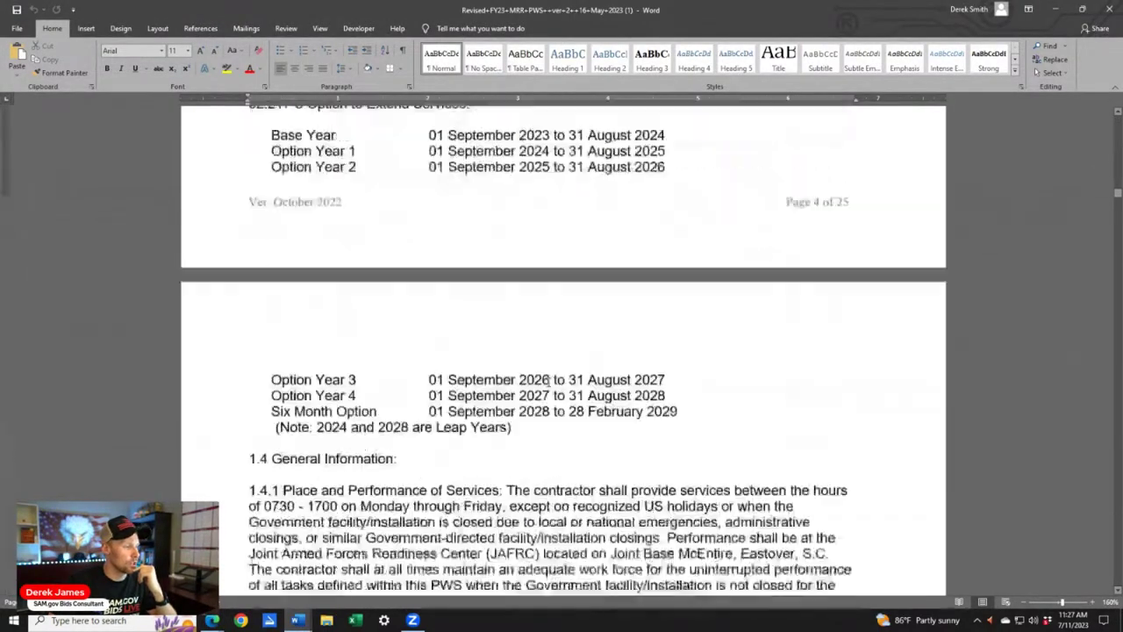
{"action": "scroll", "coordinate": [544, 382], "scroll_direction": "up", "scroll_amount": 3}
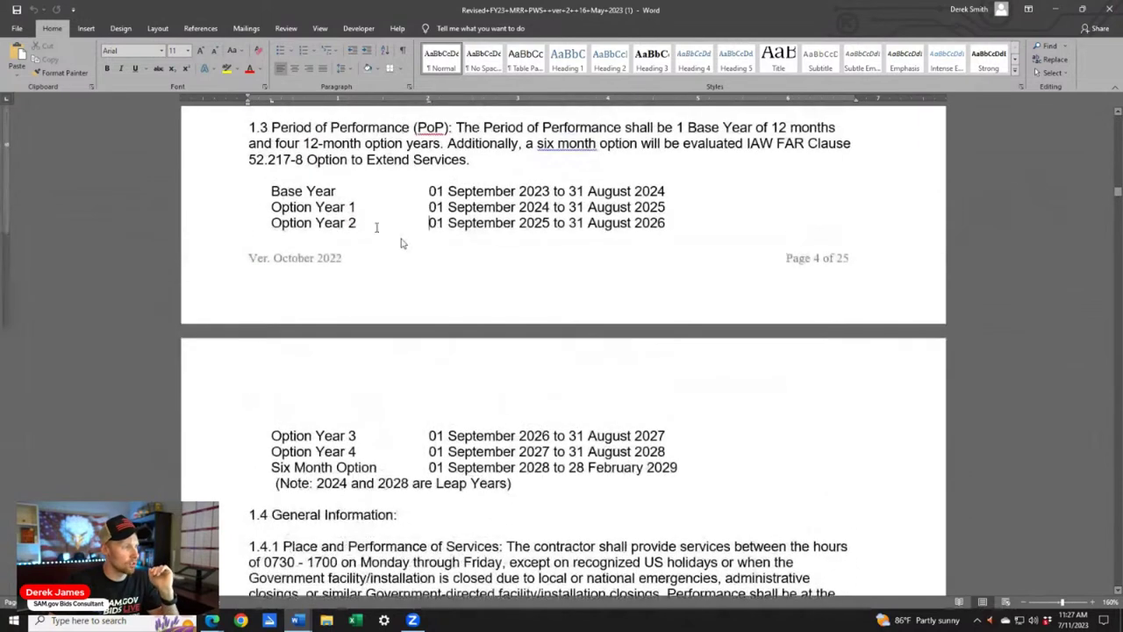
{"action": "left_click_drag", "start_coordinate": [268, 187], "coordinate": [494, 311]}
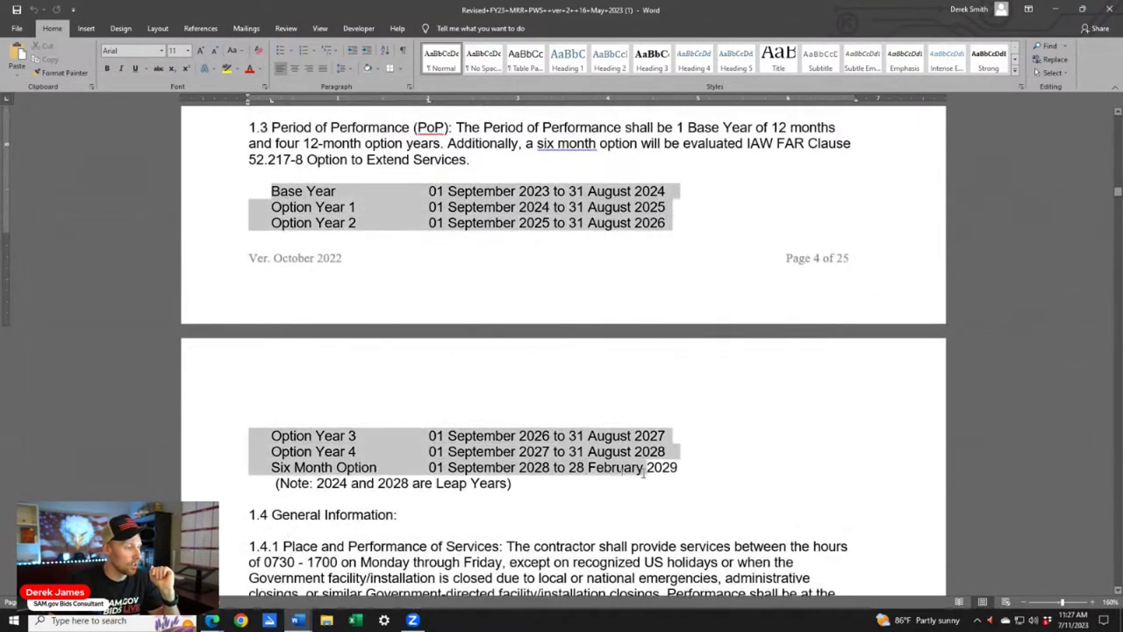
{"action": "left_click", "coordinate": [575, 488]}
{"action": "scroll", "coordinate": [614, 439], "scroll_direction": "down", "scroll_amount": 10}
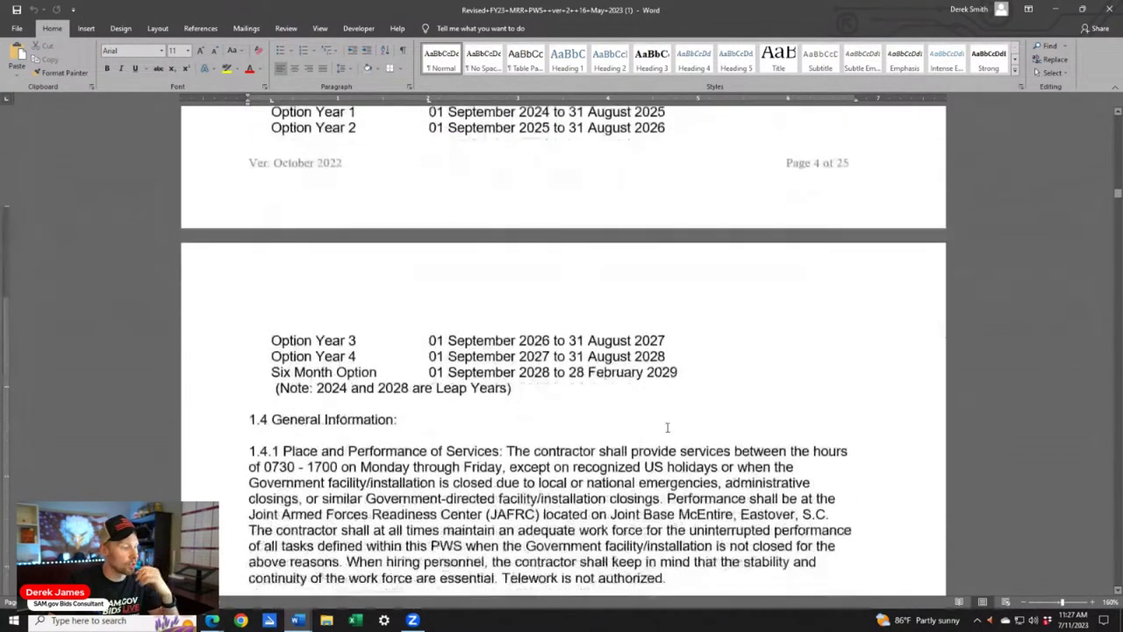
{"action": "scroll", "coordinate": [654, 408], "scroll_direction": "down", "scroll_amount": 15}
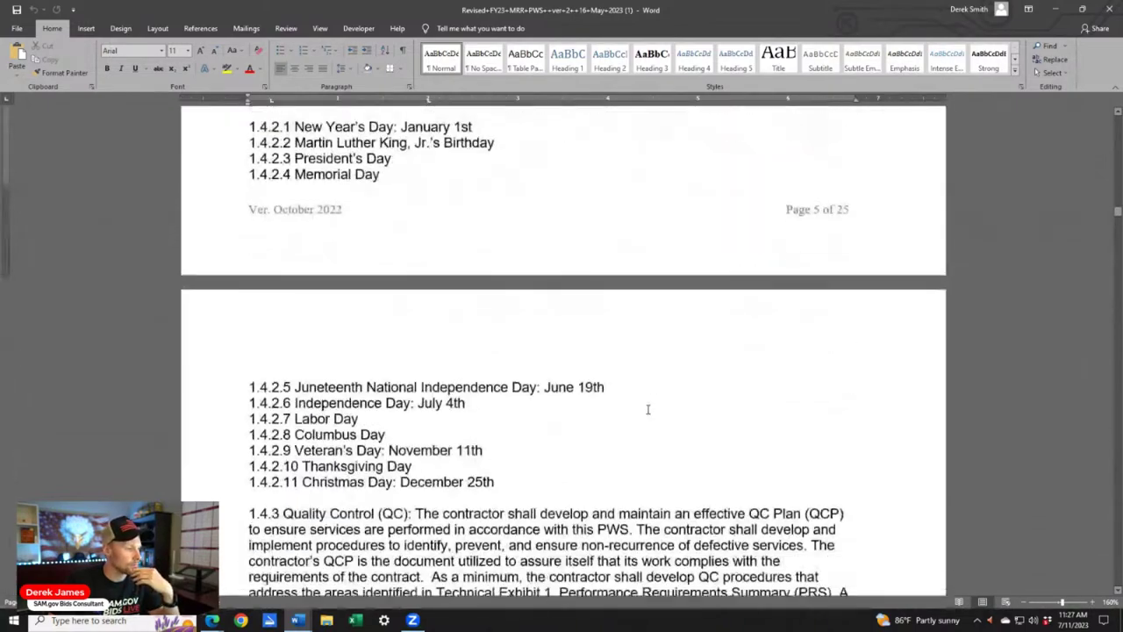
{"action": "scroll", "coordinate": [664, 405], "scroll_direction": "down", "scroll_amount": 5}
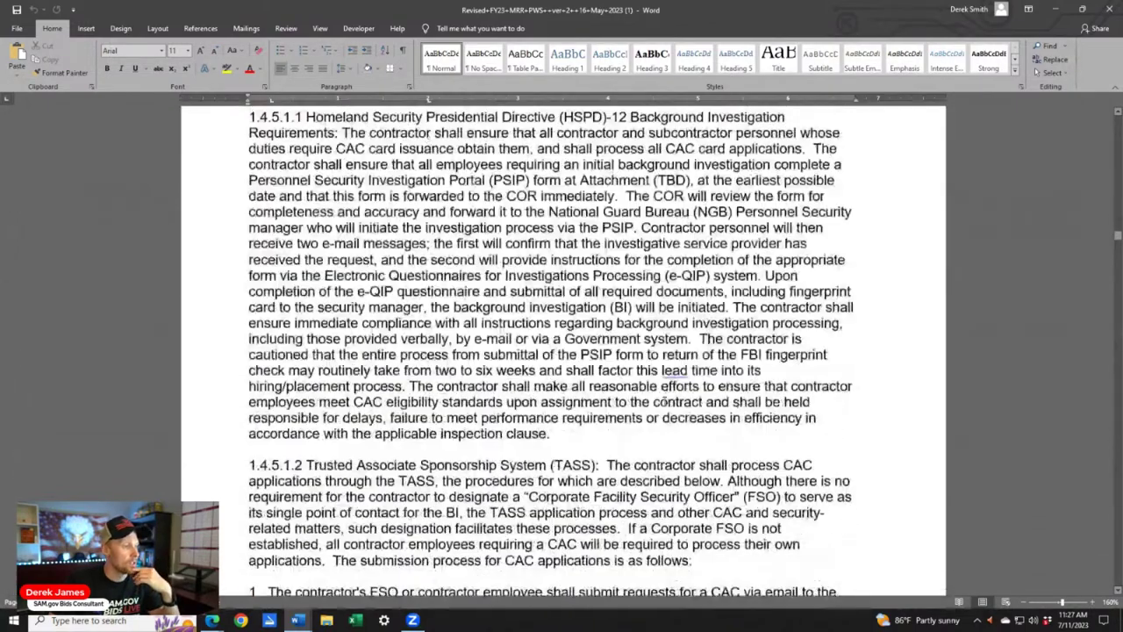
{"action": "scroll", "coordinate": [666, 401], "scroll_direction": "down", "scroll_amount": 2}
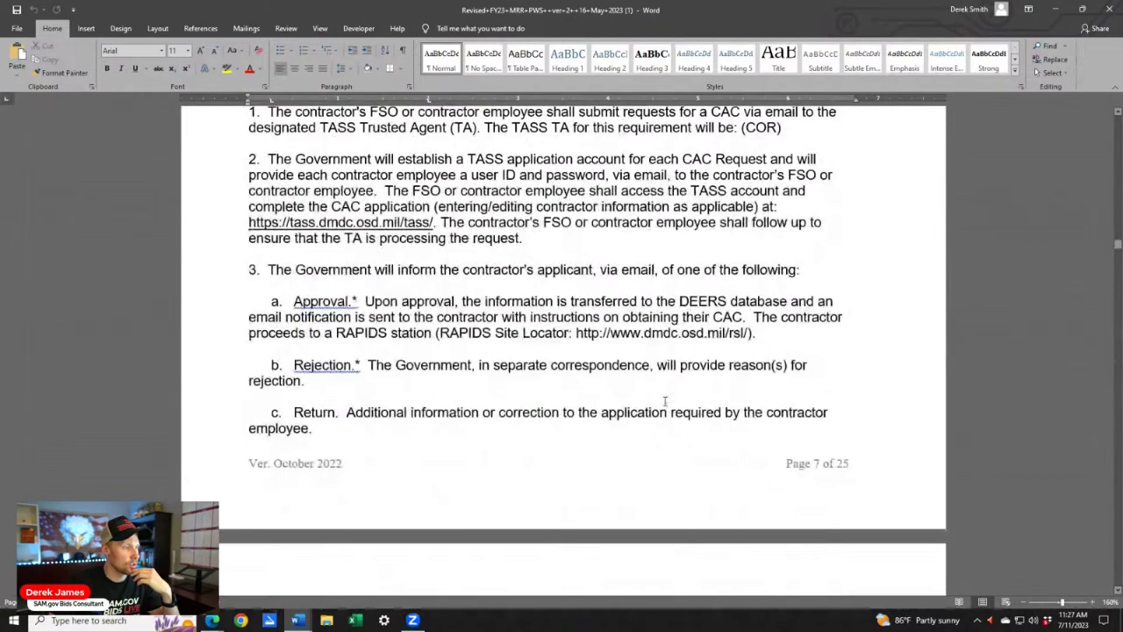
{"action": "scroll", "coordinate": [665, 402], "scroll_direction": "down", "scroll_amount": 8}
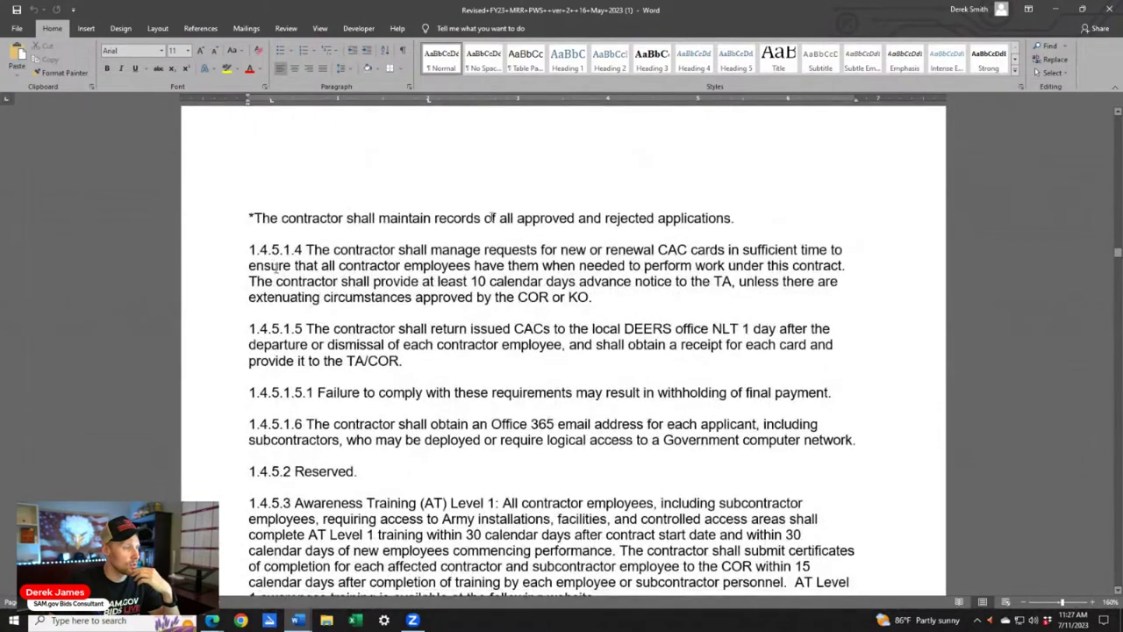
{"action": "scroll", "coordinate": [601, 308], "scroll_direction": "down", "scroll_amount": 12}
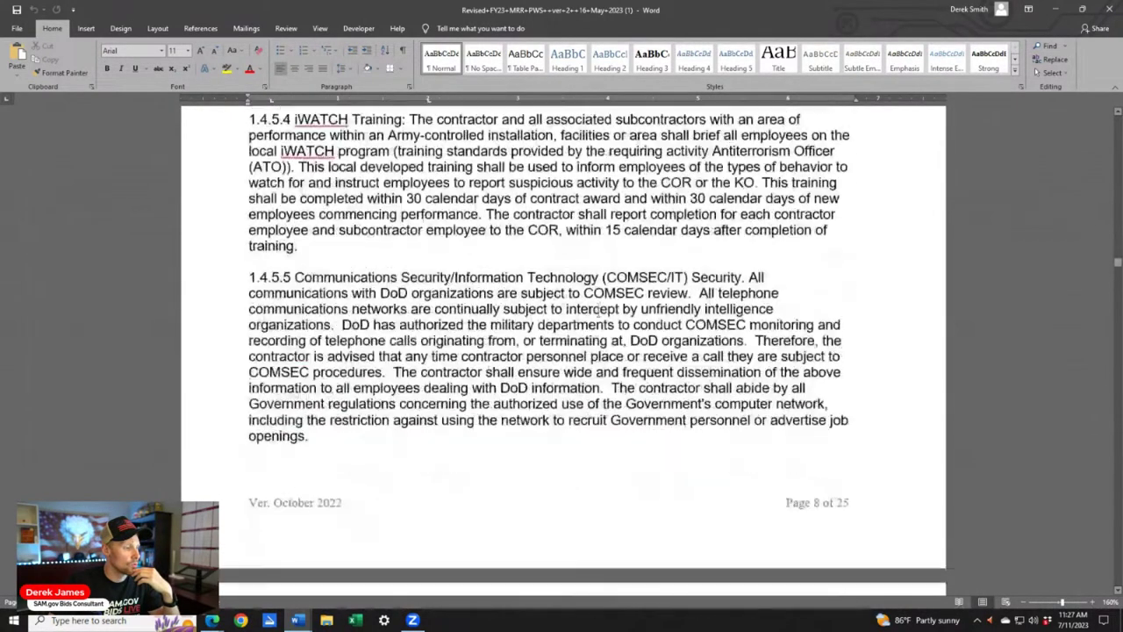
{"action": "scroll", "coordinate": [629, 302], "scroll_direction": "down", "scroll_amount": 12}
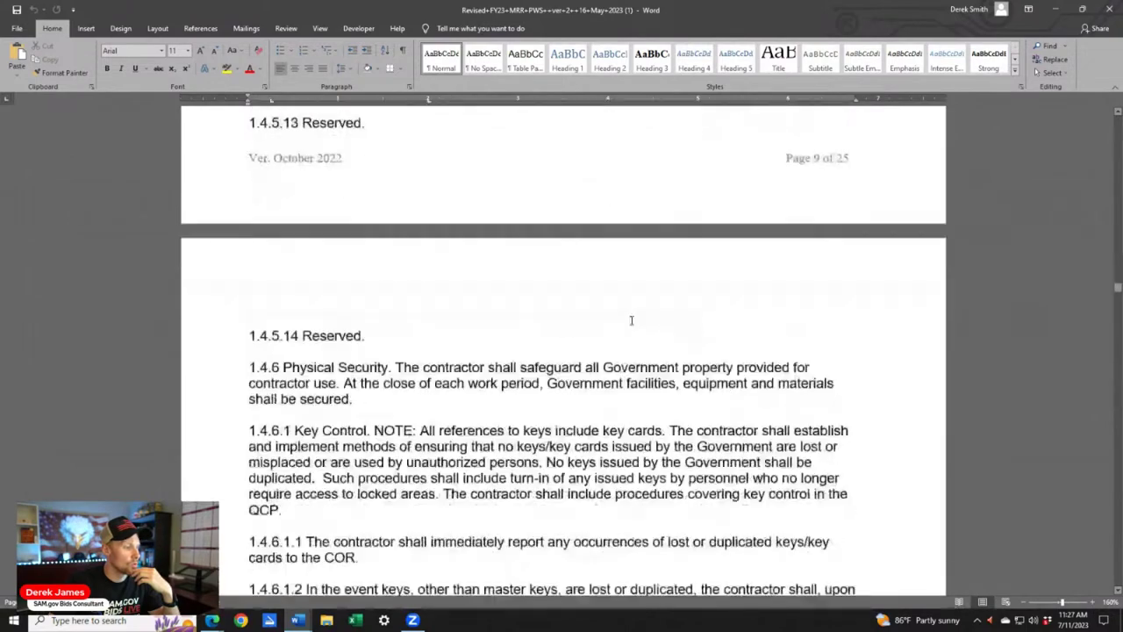
{"action": "scroll", "coordinate": [629, 317], "scroll_direction": "down", "scroll_amount": 11}
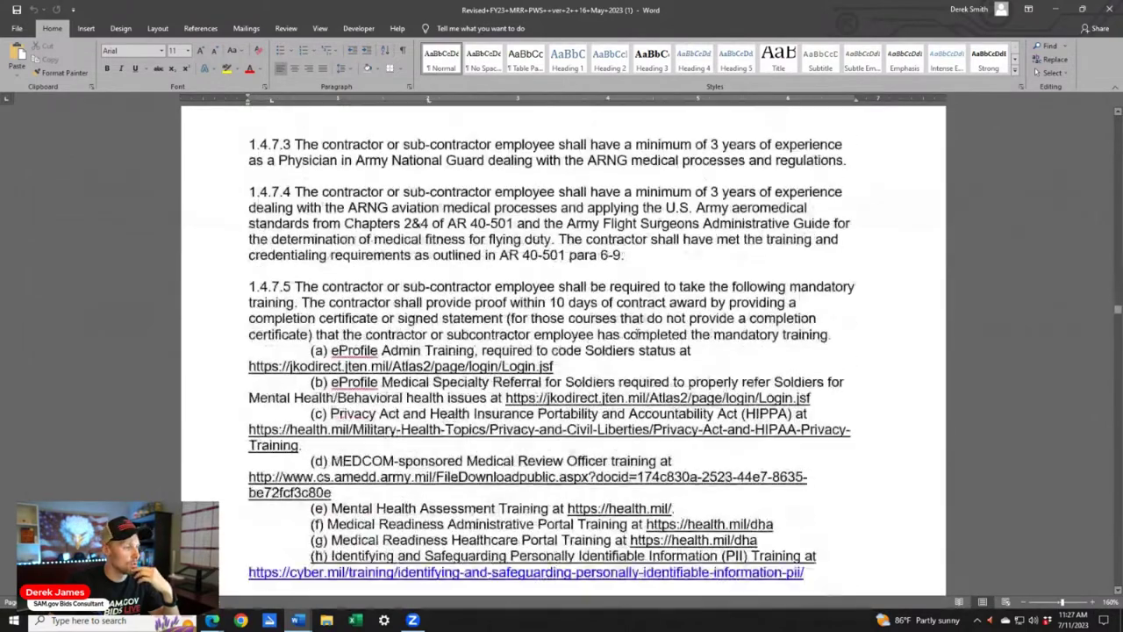
{"action": "scroll", "coordinate": [638, 335], "scroll_direction": "down", "scroll_amount": 13}
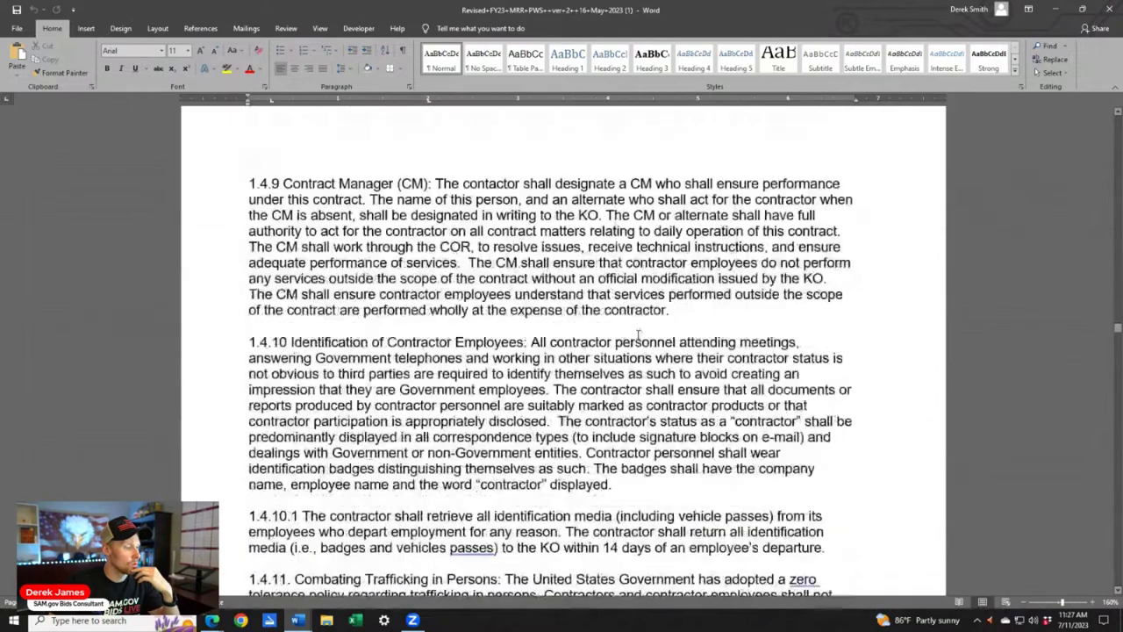
{"action": "scroll", "coordinate": [693, 332], "scroll_direction": "down", "scroll_amount": 10}
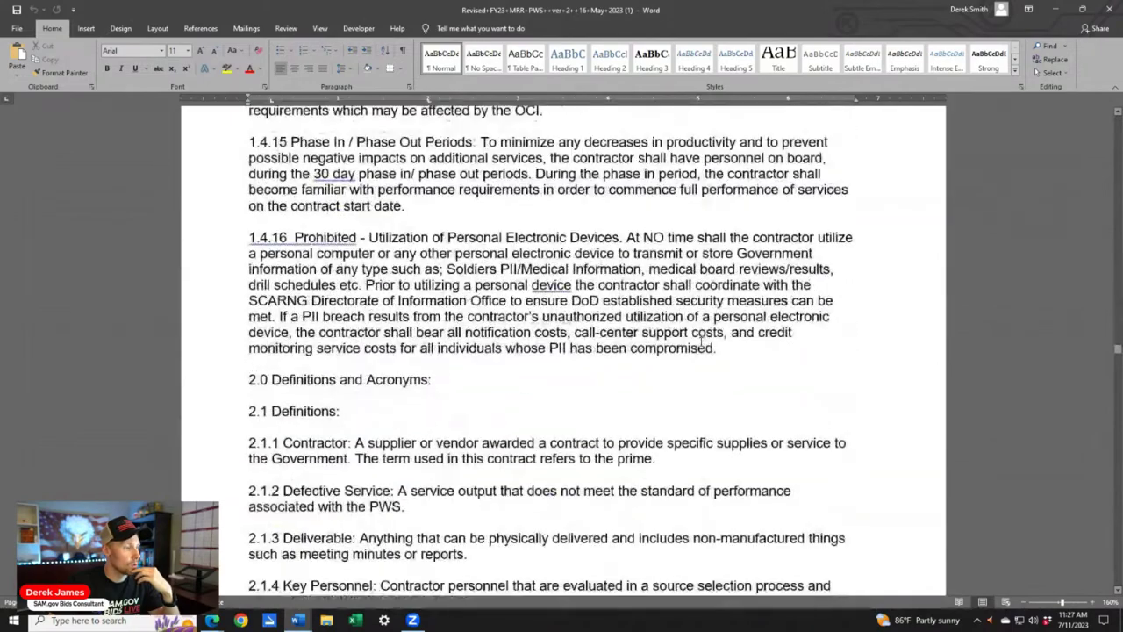
{"action": "scroll", "coordinate": [701, 343], "scroll_direction": "down", "scroll_amount": 8}
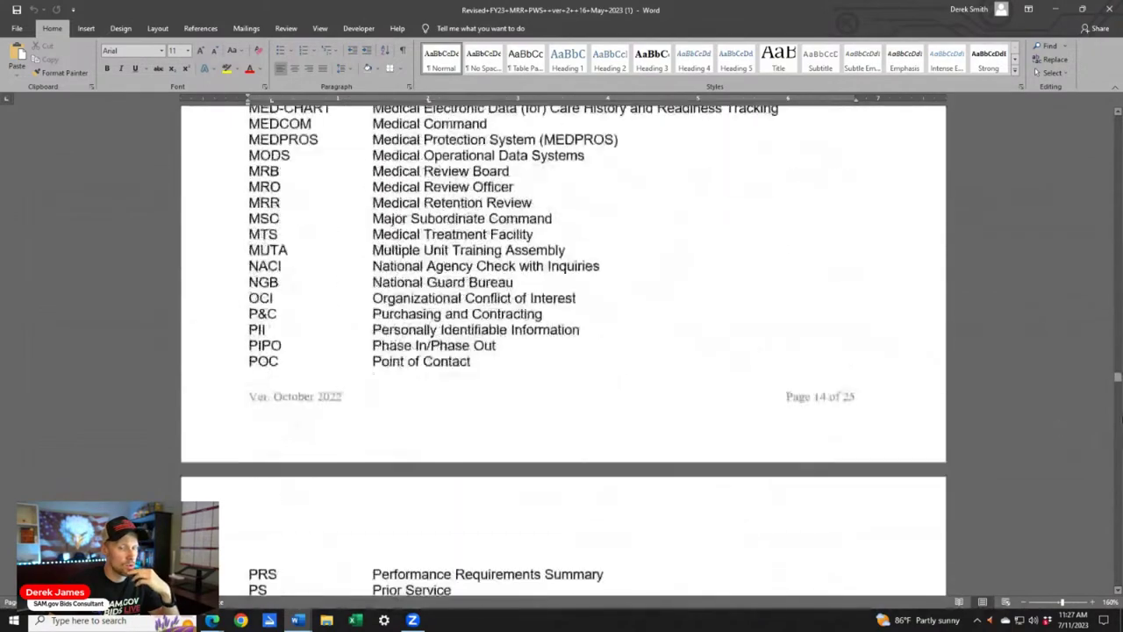
{"action": "left_click_drag", "start_coordinate": [1118, 377], "coordinate": [1113, 482]}
{"action": "scroll", "coordinate": [834, 320], "scroll_direction": "down", "scroll_amount": 20}
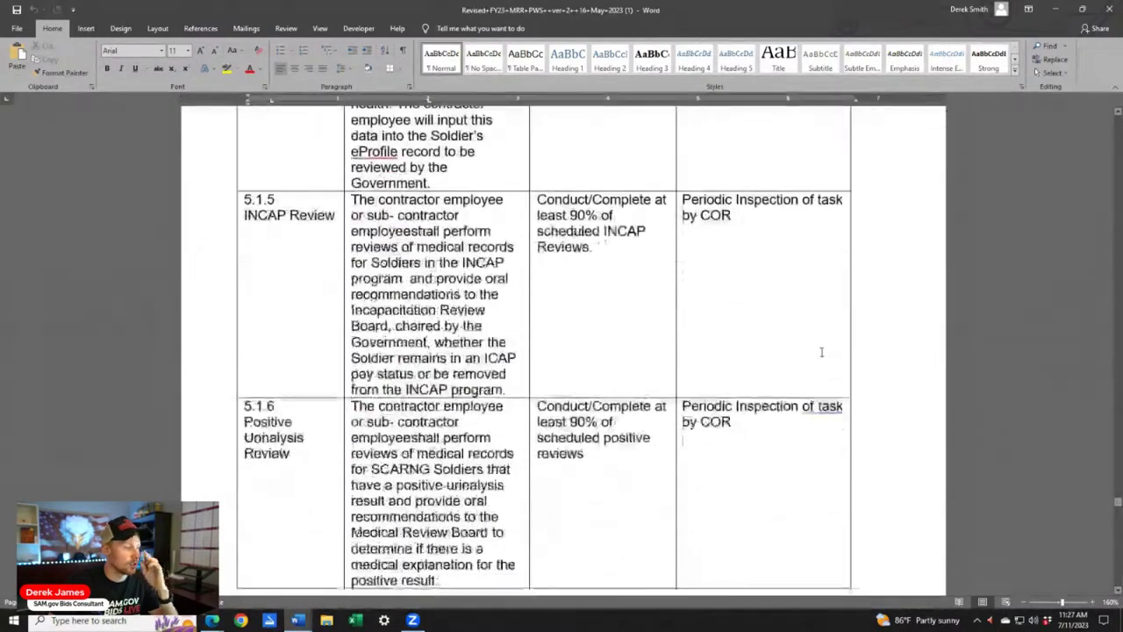
{"action": "scroll", "coordinate": [812, 351], "scroll_direction": "down", "scroll_amount": 20}
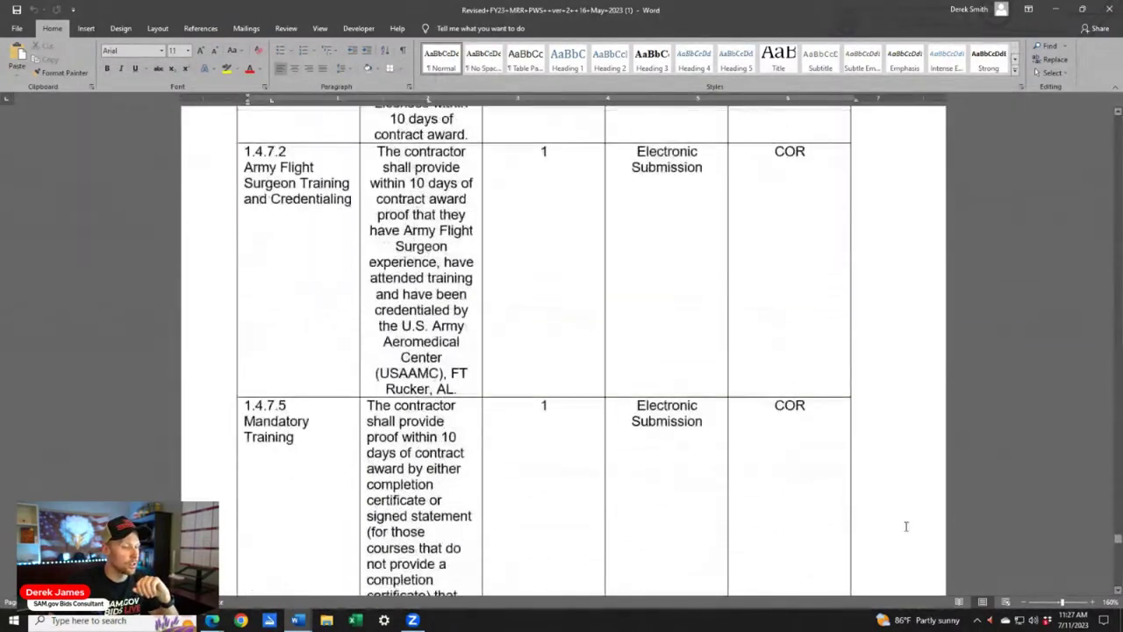
{"action": "left_click_drag", "start_coordinate": [1120, 553], "coordinate": [1118, 119]}
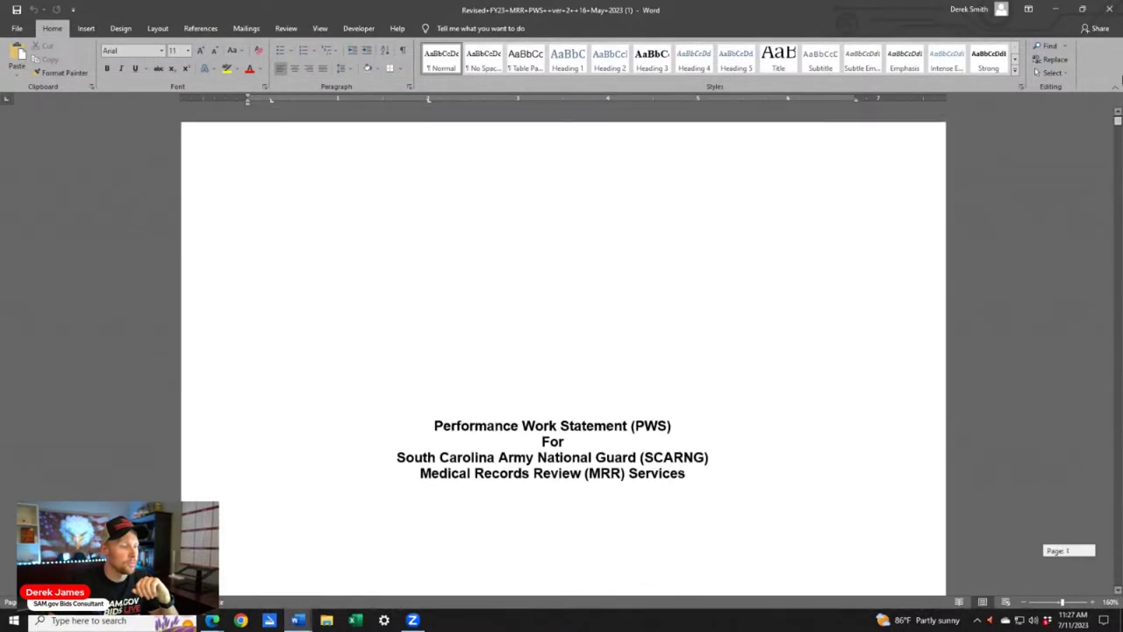
{"action": "scroll", "coordinate": [875, 348], "scroll_direction": "down", "scroll_amount": 20}
{"action": "scroll", "coordinate": [862, 373], "scroll_direction": "down", "scroll_amount": 20}
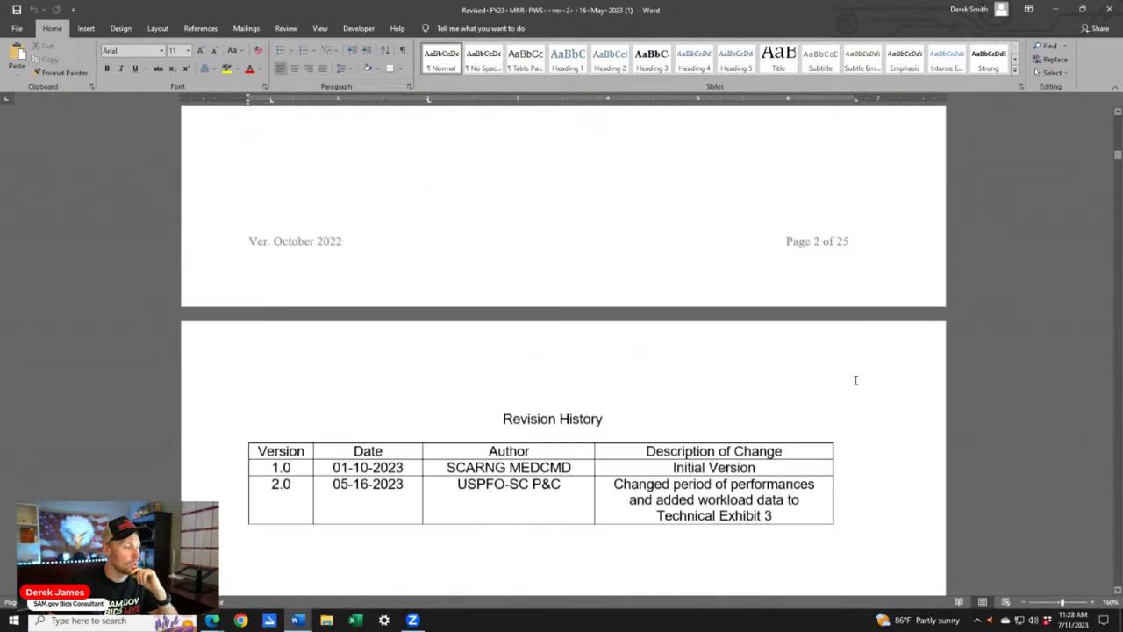
{"action": "scroll", "coordinate": [880, 362], "scroll_direction": "down", "scroll_amount": 3}
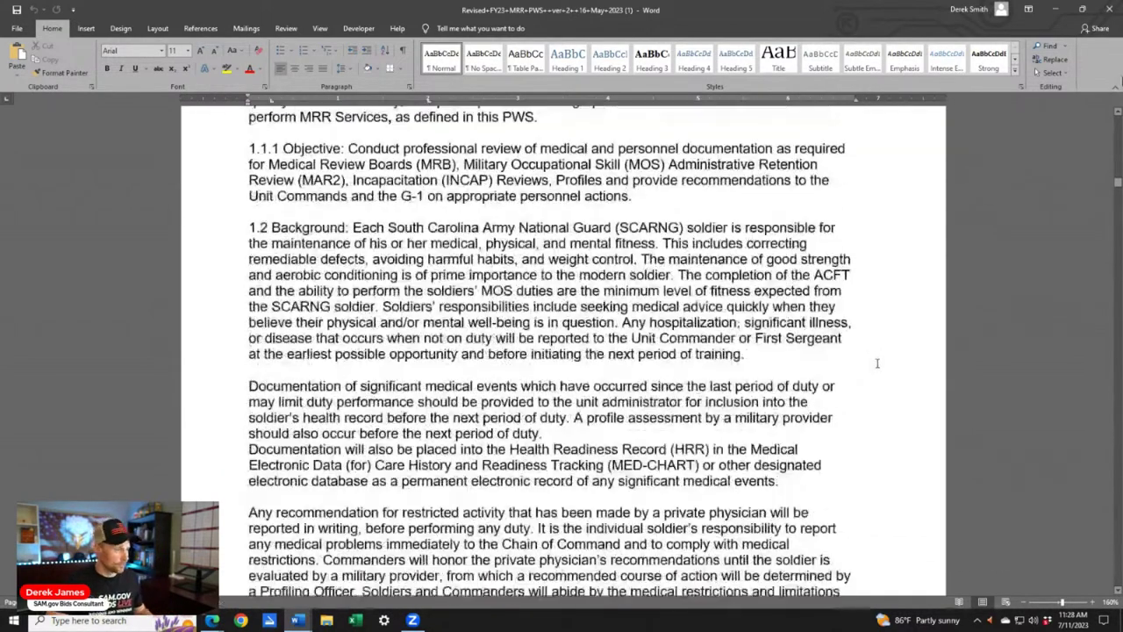
{"action": "scroll", "coordinate": [880, 363], "scroll_direction": "up", "scroll_amount": 1, "text": "ctrl"}
{"action": "scroll", "coordinate": [521, 349], "scroll_direction": "down", "scroll_amount": 5}
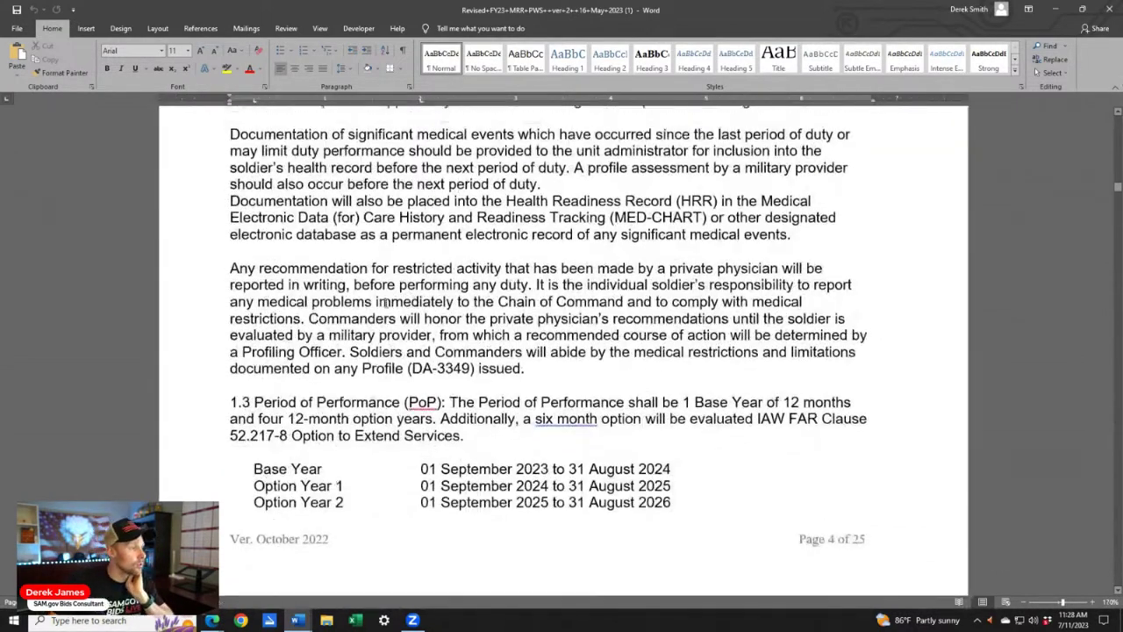
{"action": "scroll", "coordinate": [405, 287], "scroll_direction": "up", "scroll_amount": 1}
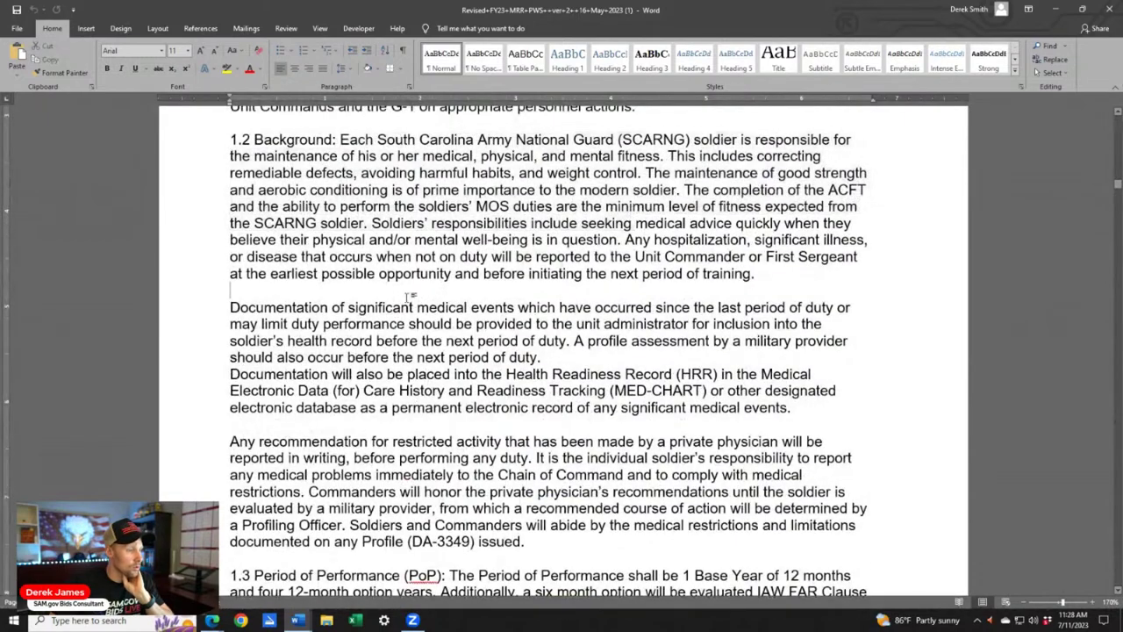
{"action": "scroll", "coordinate": [494, 366], "scroll_direction": "down", "scroll_amount": 12}
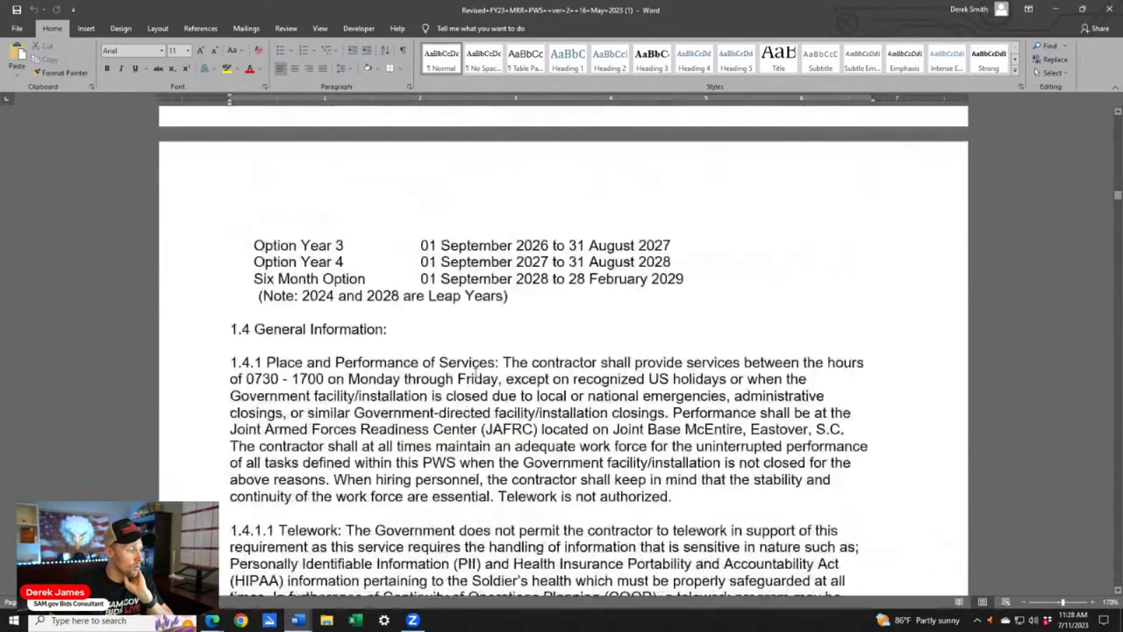
{"action": "scroll", "coordinate": [431, 355], "scroll_direction": "down", "scroll_amount": 15}
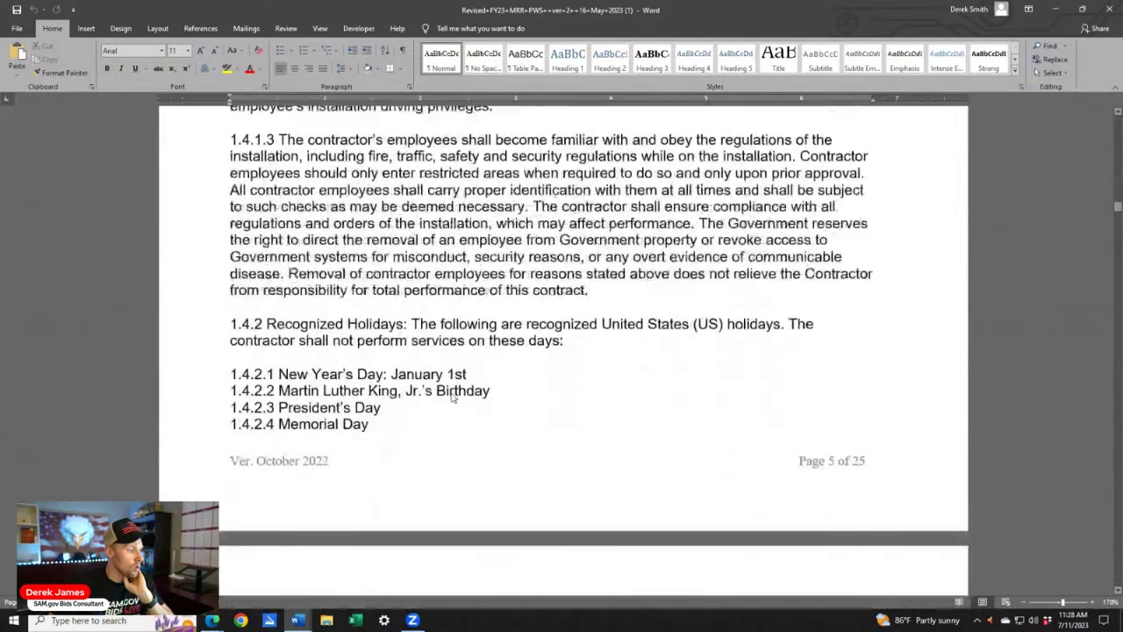
{"action": "scroll", "coordinate": [462, 380], "scroll_direction": "down", "scroll_amount": 3}
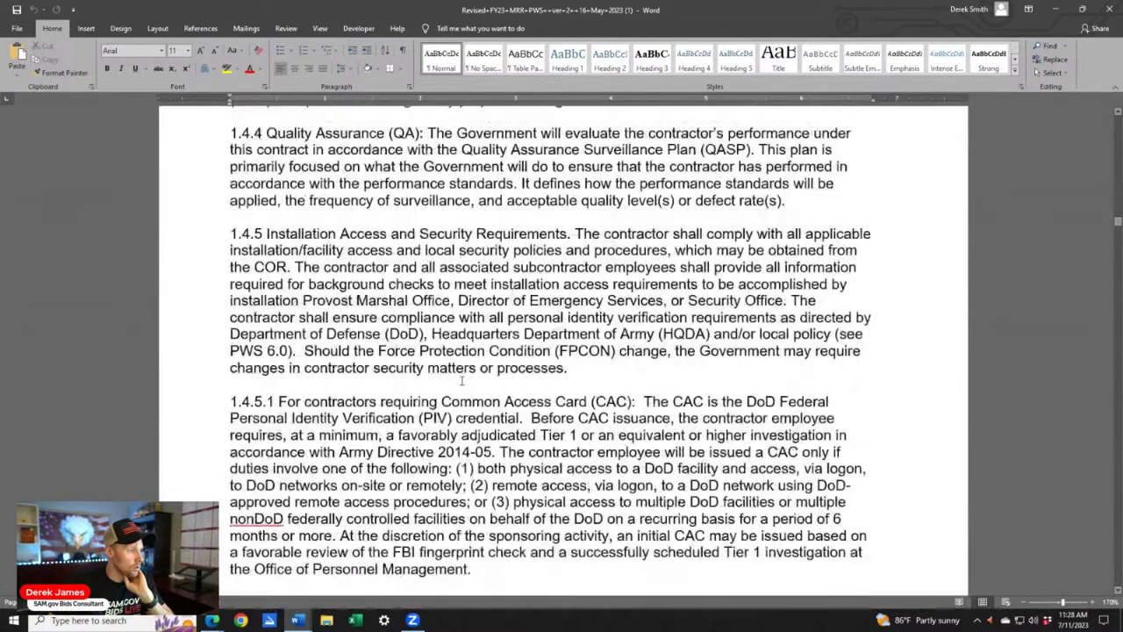
{"action": "scroll", "coordinate": [461, 380], "scroll_direction": "down", "scroll_amount": 11}
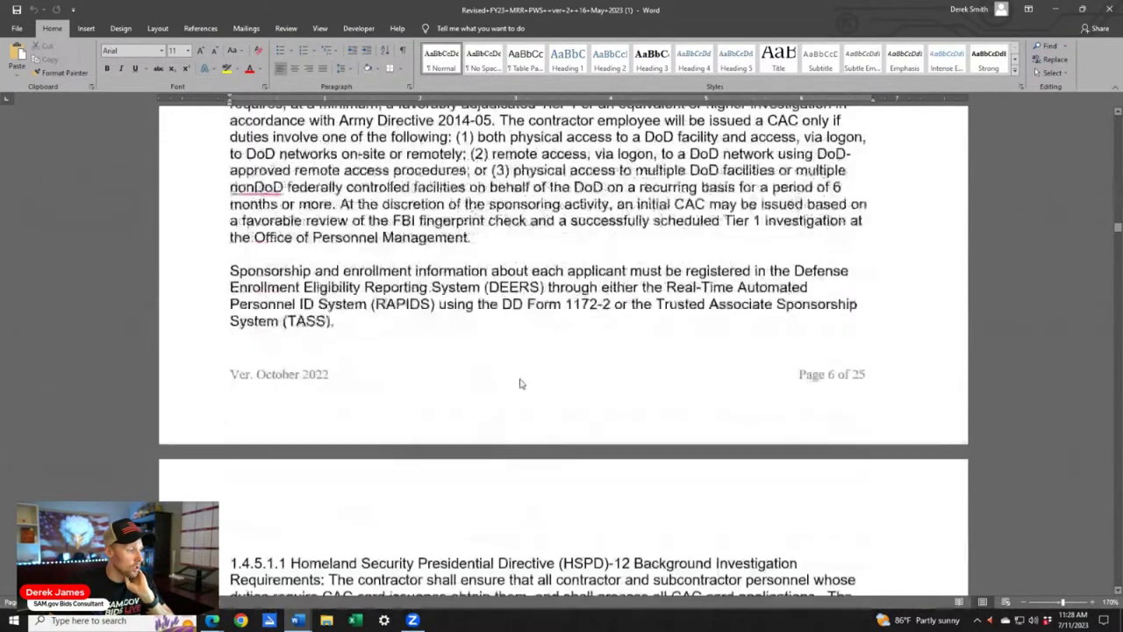
{"action": "scroll", "coordinate": [506, 379], "scroll_direction": "down", "scroll_amount": 10}
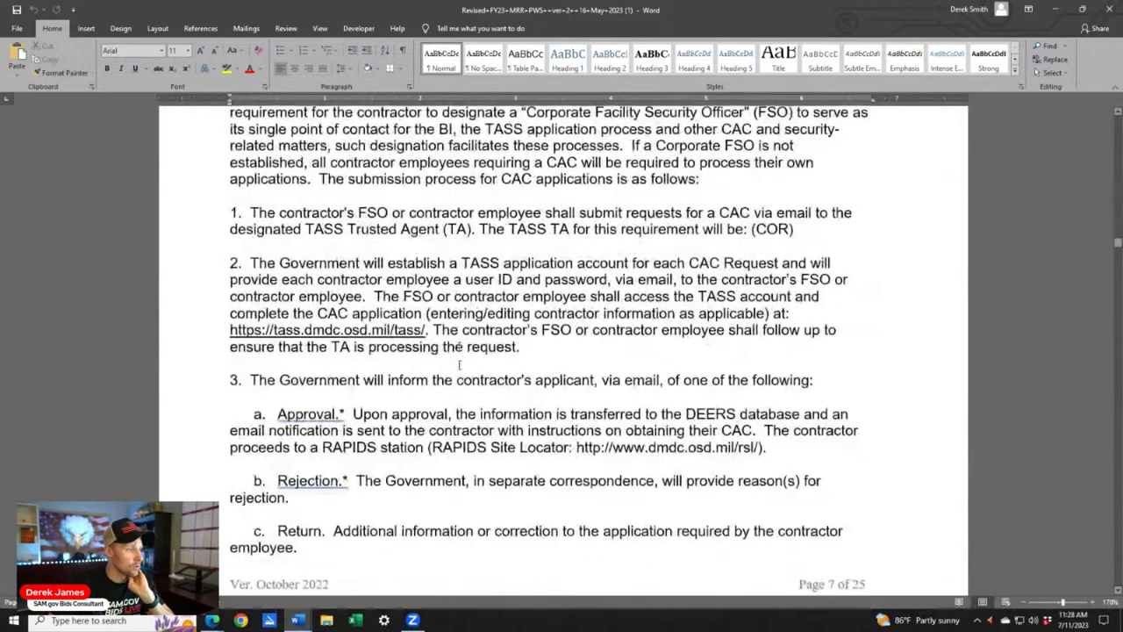
{"action": "scroll", "coordinate": [458, 365], "scroll_direction": "up", "scroll_amount": 2}
{"action": "scroll", "coordinate": [504, 320], "scroll_direction": "down", "scroll_amount": 3}
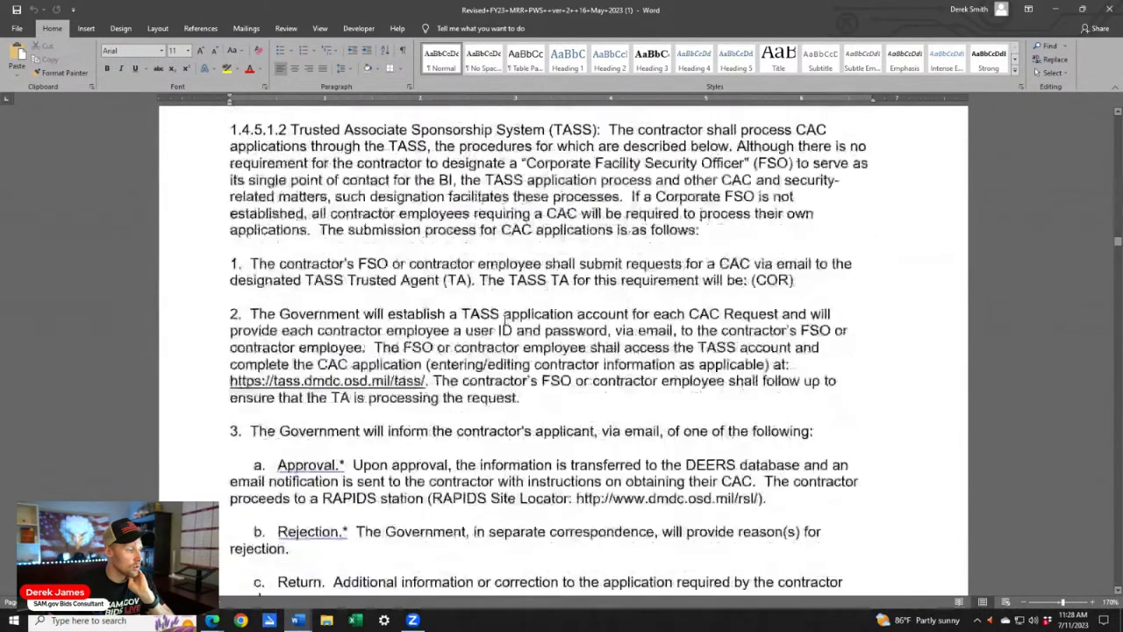
{"action": "scroll", "coordinate": [505, 320], "scroll_direction": "down", "scroll_amount": 1}
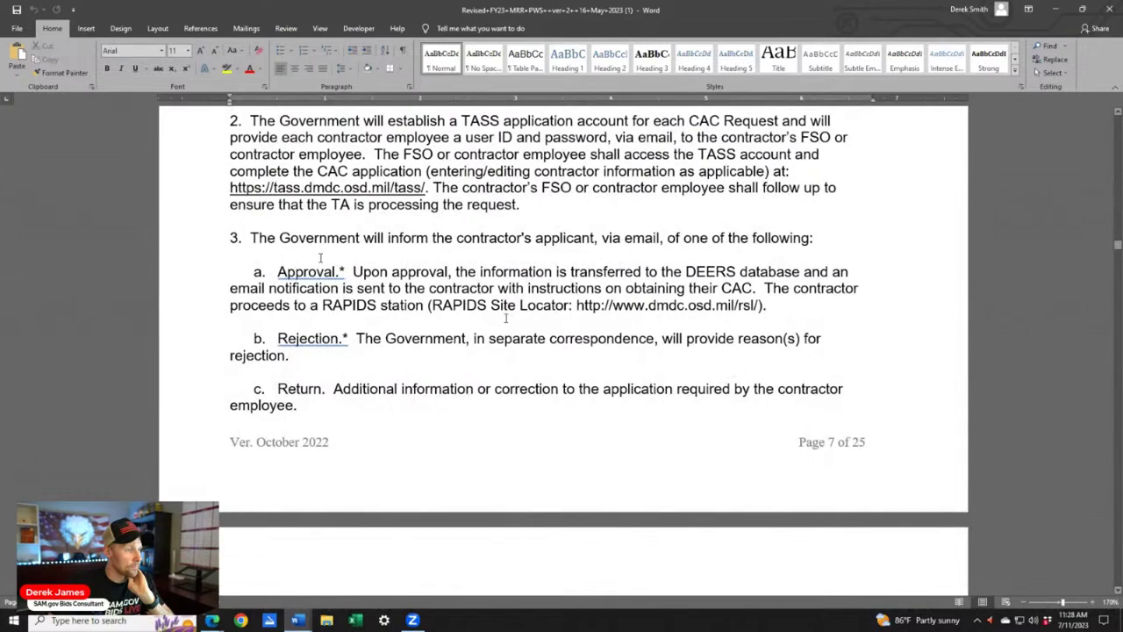
{"action": "scroll", "coordinate": [353, 337], "scroll_direction": "down", "scroll_amount": 5}
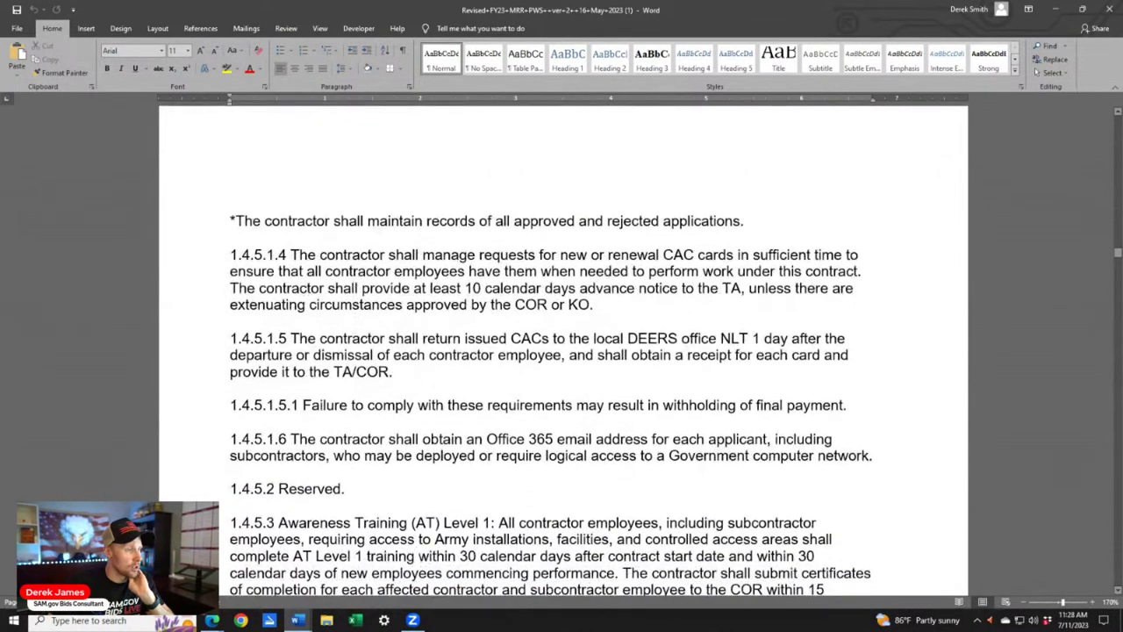
{"action": "left_click_drag", "start_coordinate": [255, 221], "coordinate": [638, 234]}
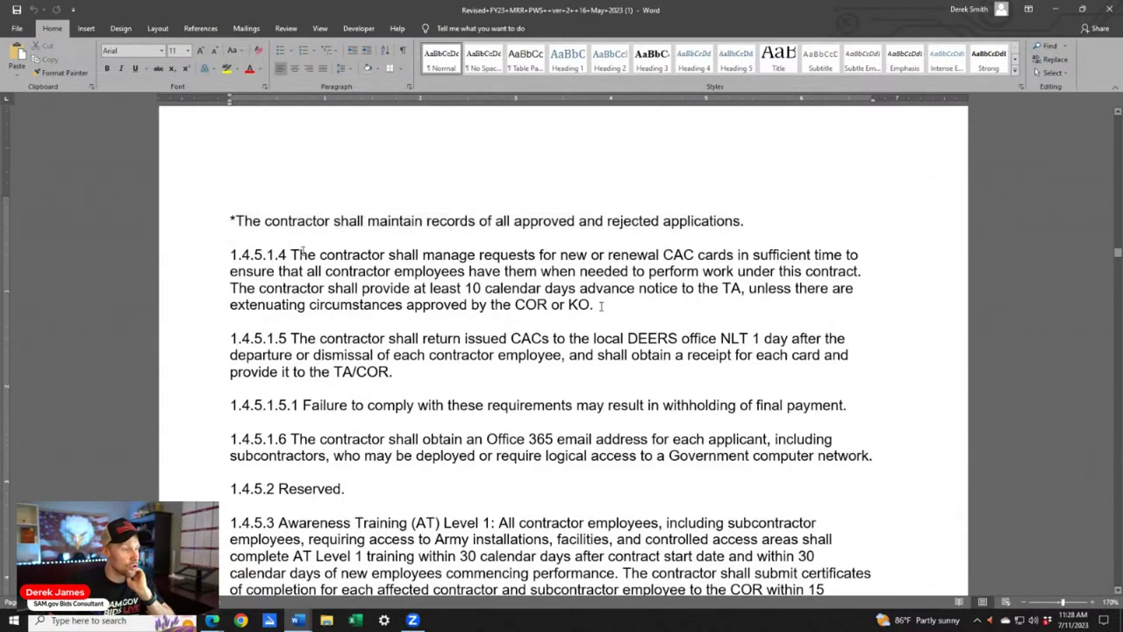
{"action": "left_click", "coordinate": [399, 371]}
{"action": "scroll", "coordinate": [430, 254], "scroll_direction": "down", "scroll_amount": 3}
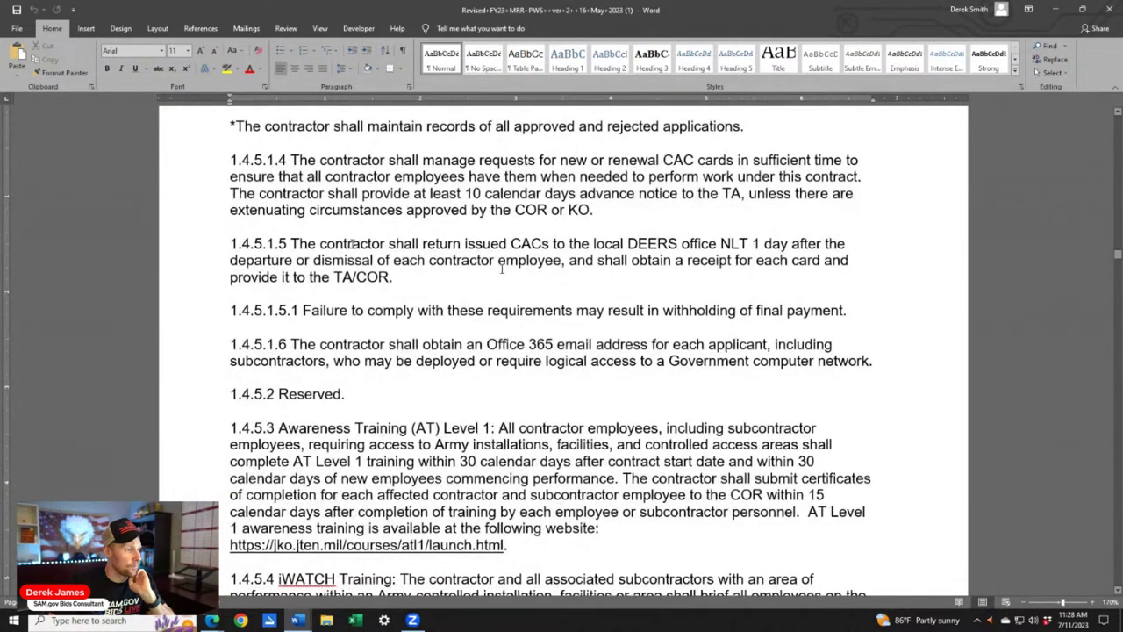
{"action": "left_click_drag", "start_coordinate": [313, 243], "coordinate": [789, 243]}
{"action": "left_click", "coordinate": [418, 311]}
{"action": "scroll", "coordinate": [316, 263], "scroll_direction": "down", "scroll_amount": 3}
{"action": "scroll", "coordinate": [317, 232], "scroll_direction": "down", "scroll_amount": 20}
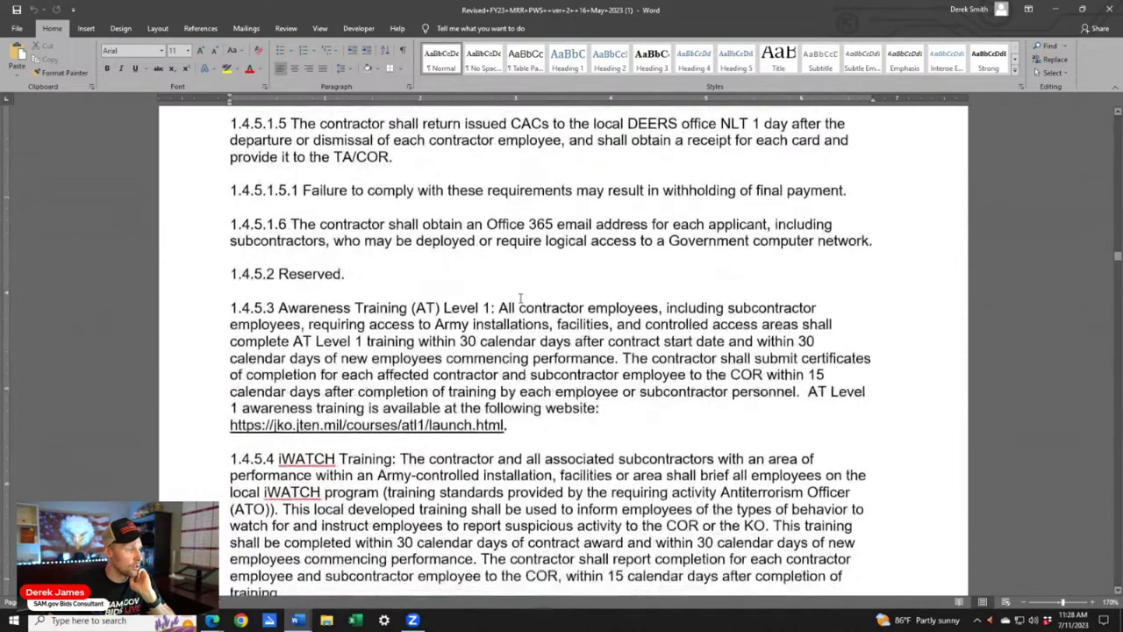
{"action": "scroll", "coordinate": [499, 314], "scroll_direction": "down", "scroll_amount": 5}
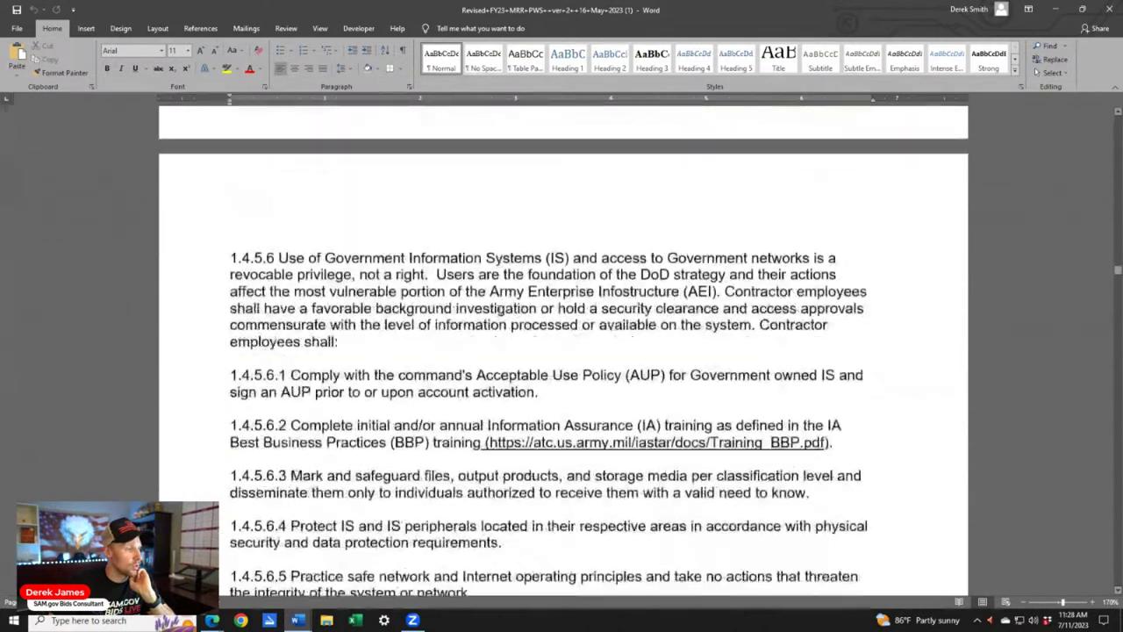
{"action": "scroll", "coordinate": [500, 310], "scroll_direction": "down", "scroll_amount": 20}
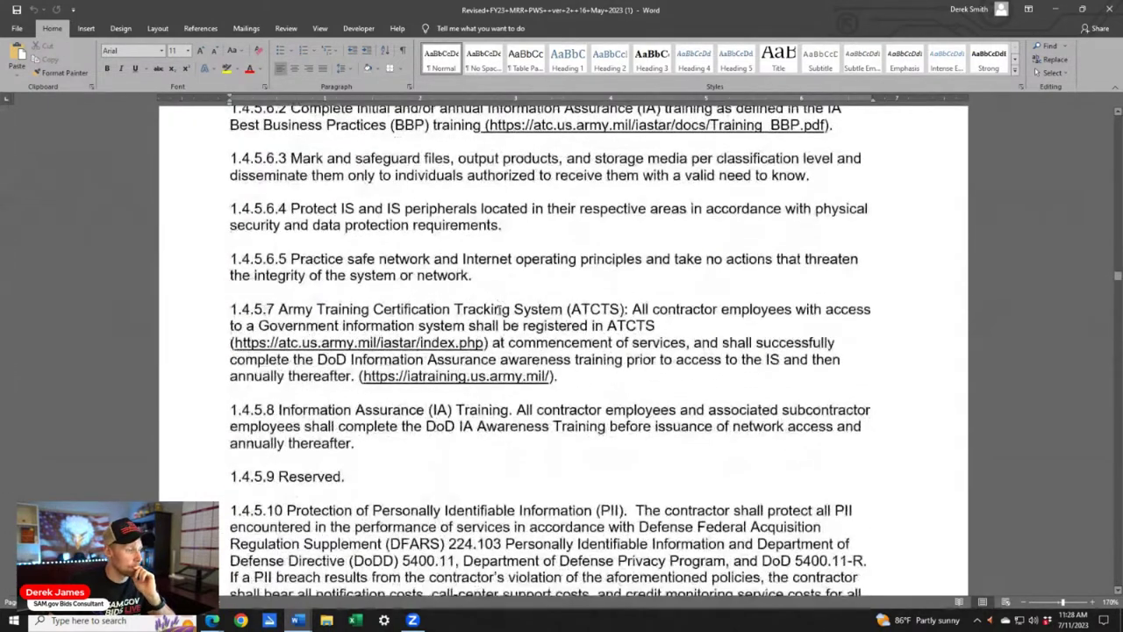
{"action": "scroll", "coordinate": [500, 314], "scroll_direction": "down", "scroll_amount": 15}
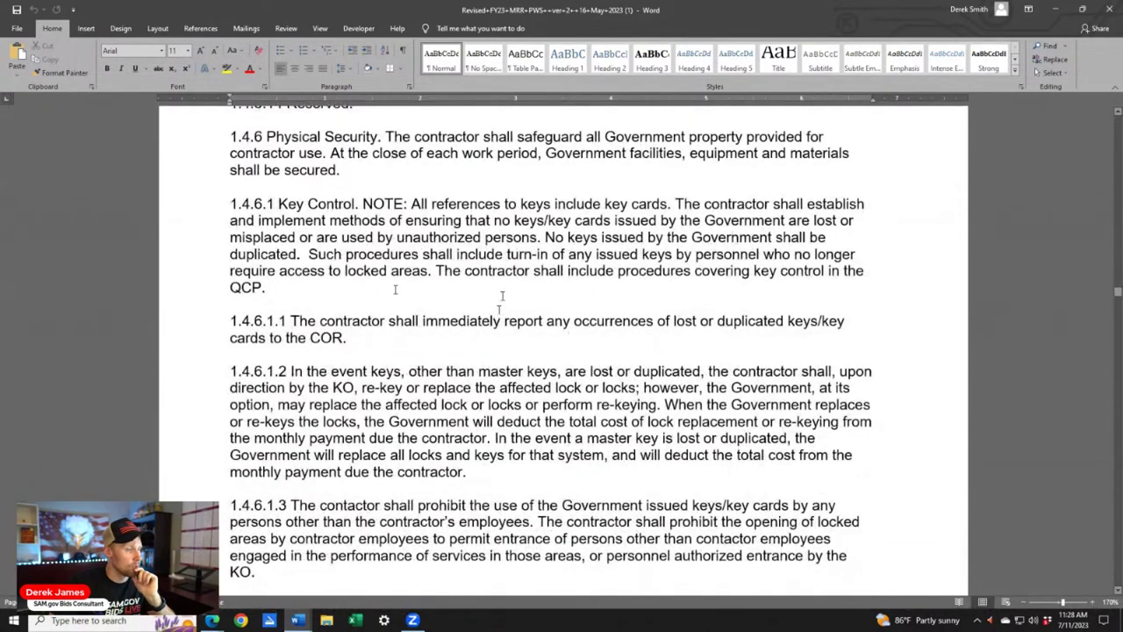
{"action": "left_click_drag", "start_coordinate": [423, 321], "coordinate": [546, 351]}
{"action": "scroll", "coordinate": [546, 351], "scroll_direction": "down", "scroll_amount": 5}
{"action": "left_click", "coordinate": [505, 455]}
{"action": "scroll", "coordinate": [345, 229], "scroll_direction": "down", "scroll_amount": 10}
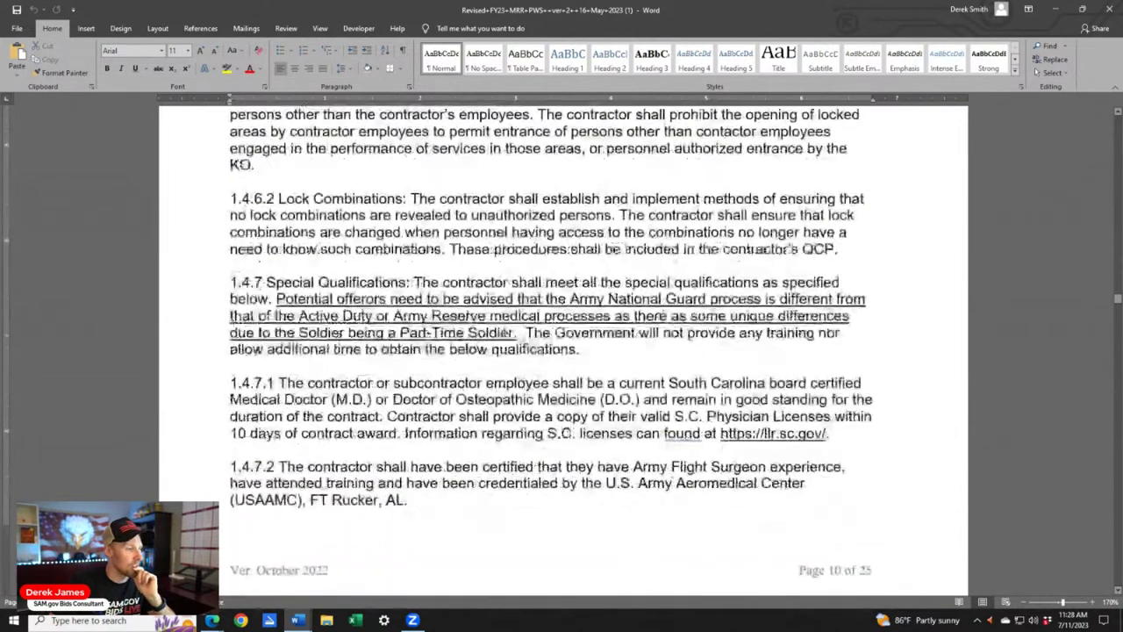
{"action": "left_click_drag", "start_coordinate": [442, 215], "coordinate": [779, 216]}
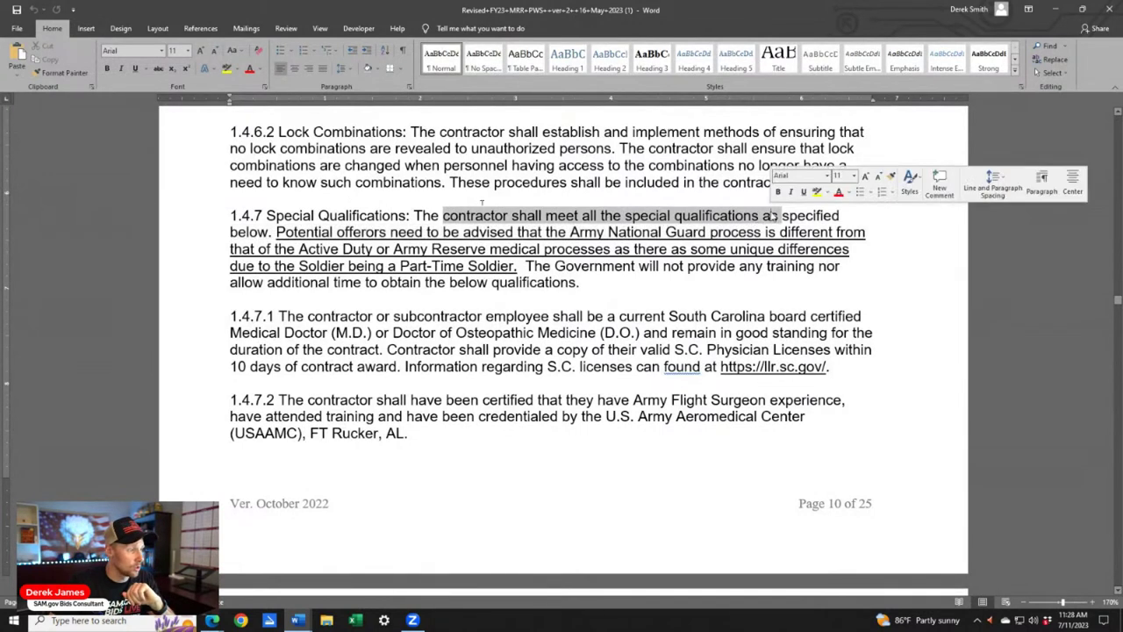
{"action": "left_click", "coordinate": [667, 329]}
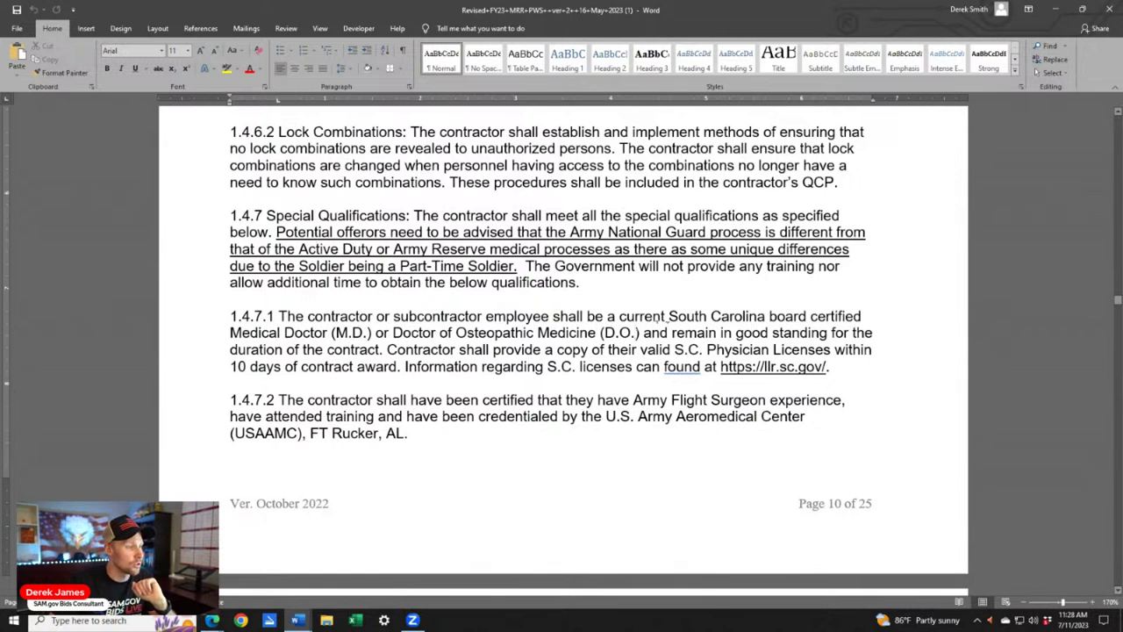
{"action": "left_click_drag", "start_coordinate": [423, 232], "coordinate": [630, 249]}
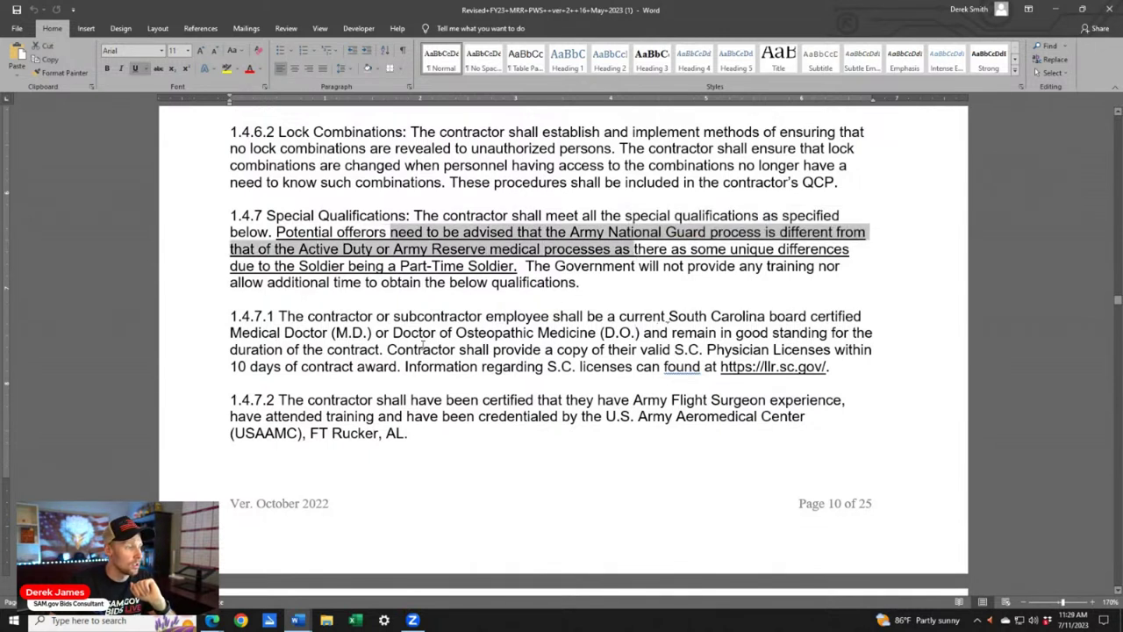
{"action": "left_click", "coordinate": [645, 292]}
{"action": "left_click_drag", "start_coordinate": [555, 266], "coordinate": [820, 266]}
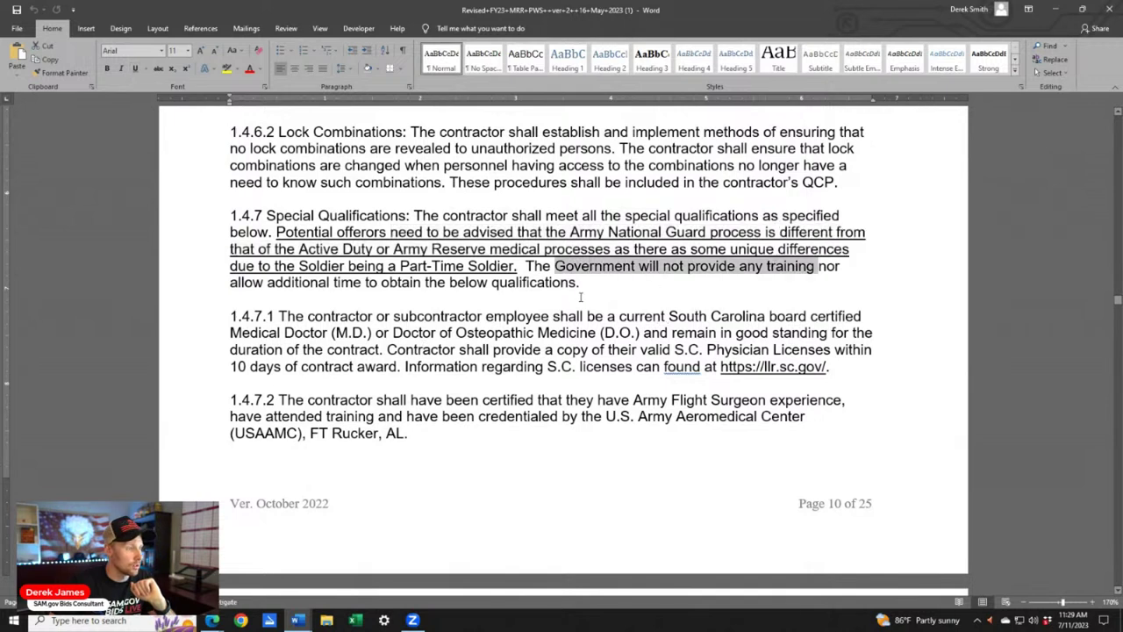
{"action": "left_click", "coordinate": [597, 293]}
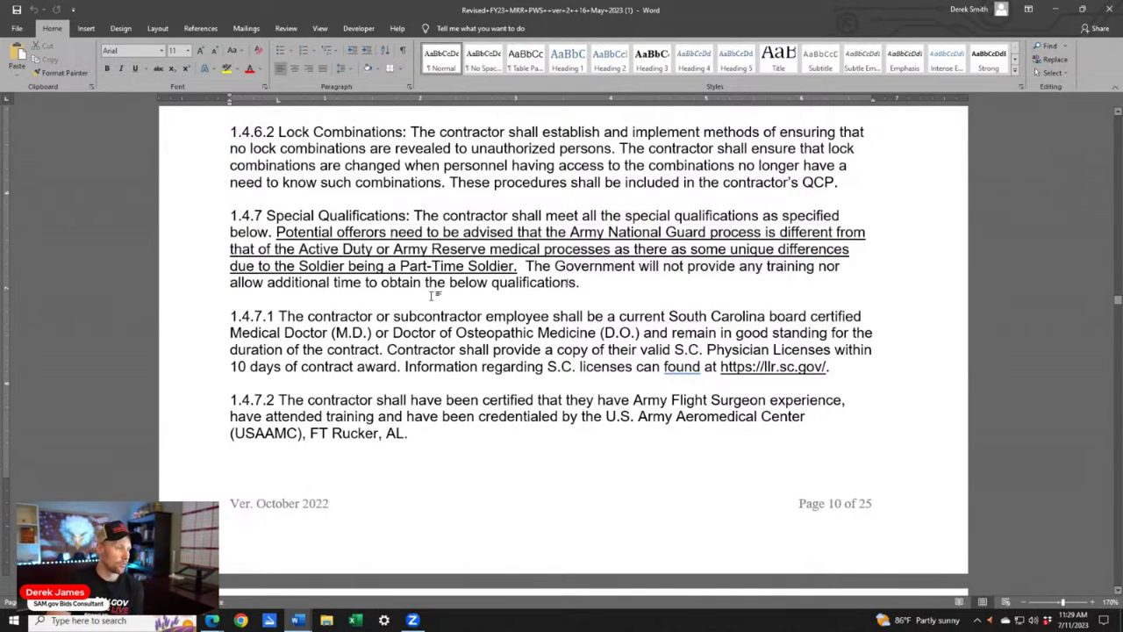
{"action": "left_click_drag", "start_coordinate": [381, 283], "coordinate": [596, 293]}
{"action": "left_click", "coordinate": [597, 294]}
{"action": "scroll", "coordinate": [563, 346], "scroll_direction": "down", "scroll_amount": 3}
{"action": "scroll", "coordinate": [562, 346], "scroll_direction": "down", "scroll_amount": 10}
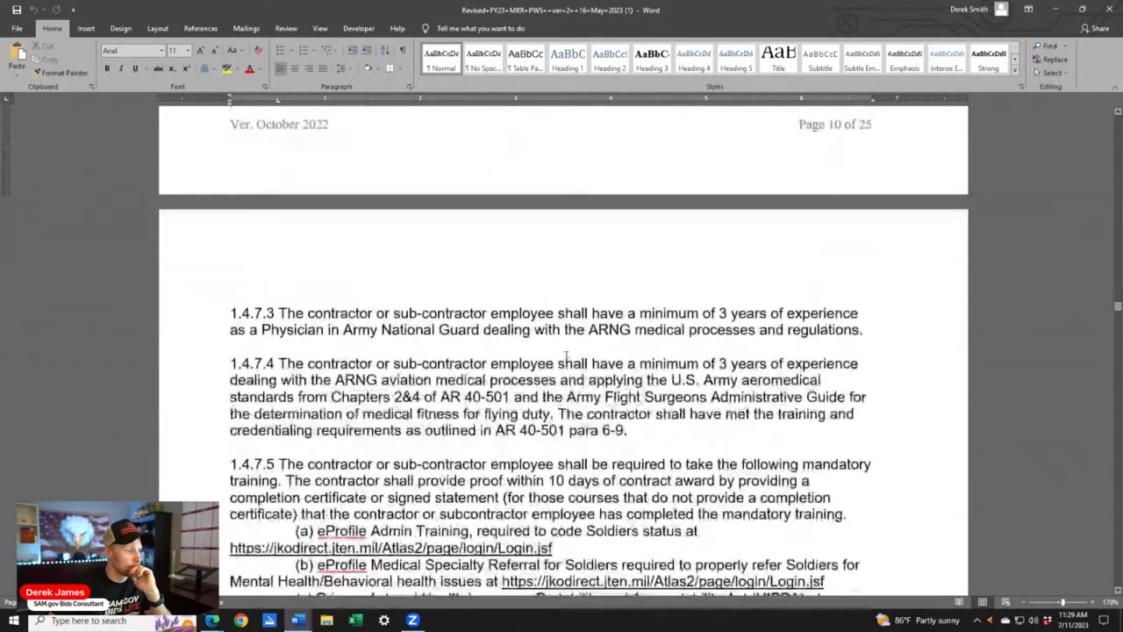
{"action": "scroll", "coordinate": [553, 338], "scroll_direction": "up", "scroll_amount": 7}
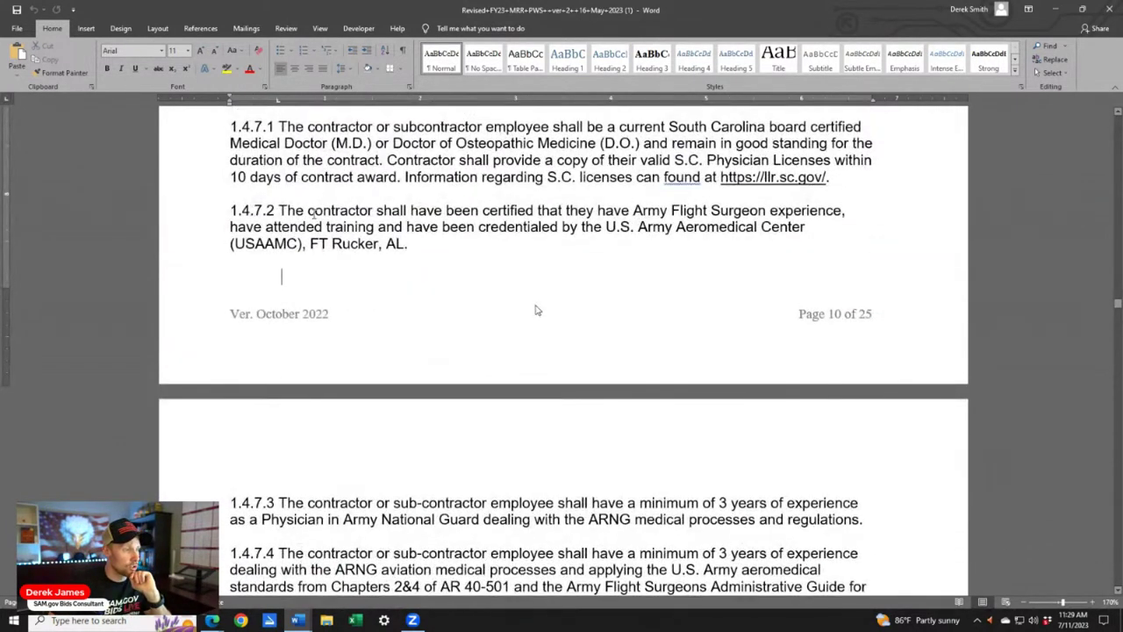
{"action": "left_click_drag", "start_coordinate": [308, 210], "coordinate": [841, 213]}
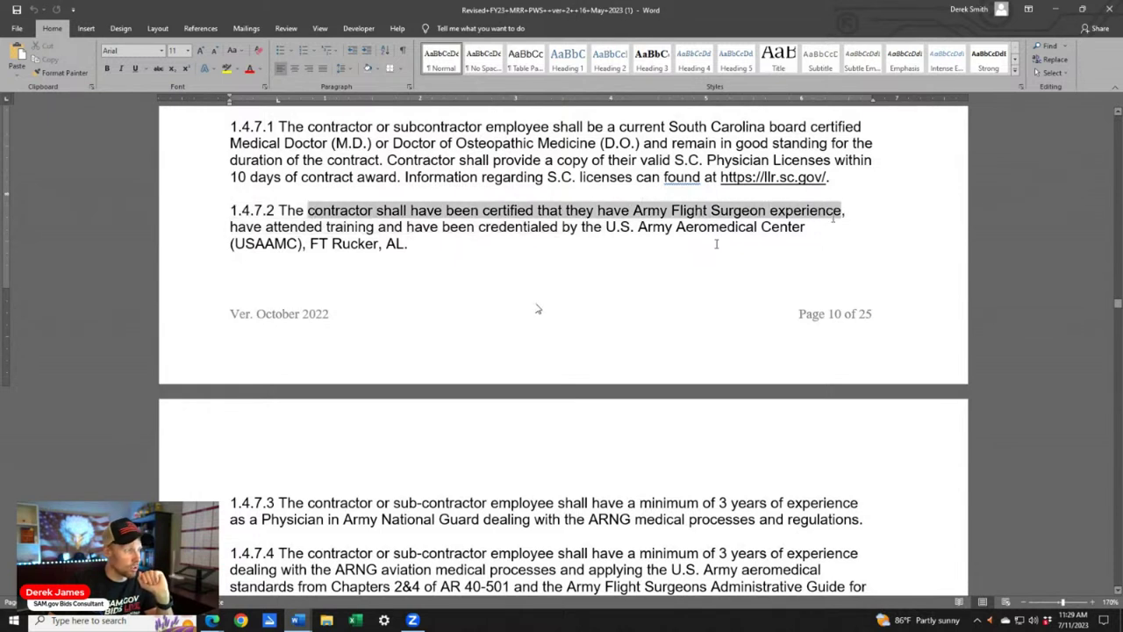
{"action": "left_click", "coordinate": [474, 286]}
{"action": "left_click_drag", "start_coordinate": [248, 226], "coordinate": [708, 227]}
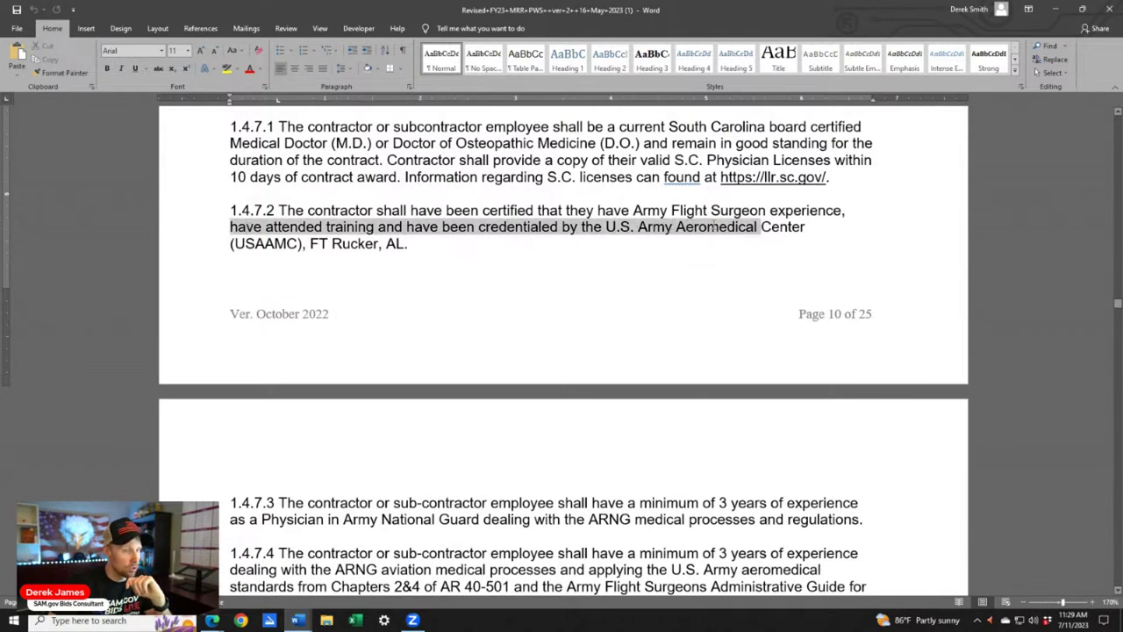
{"action": "left_click", "coordinate": [569, 276]}
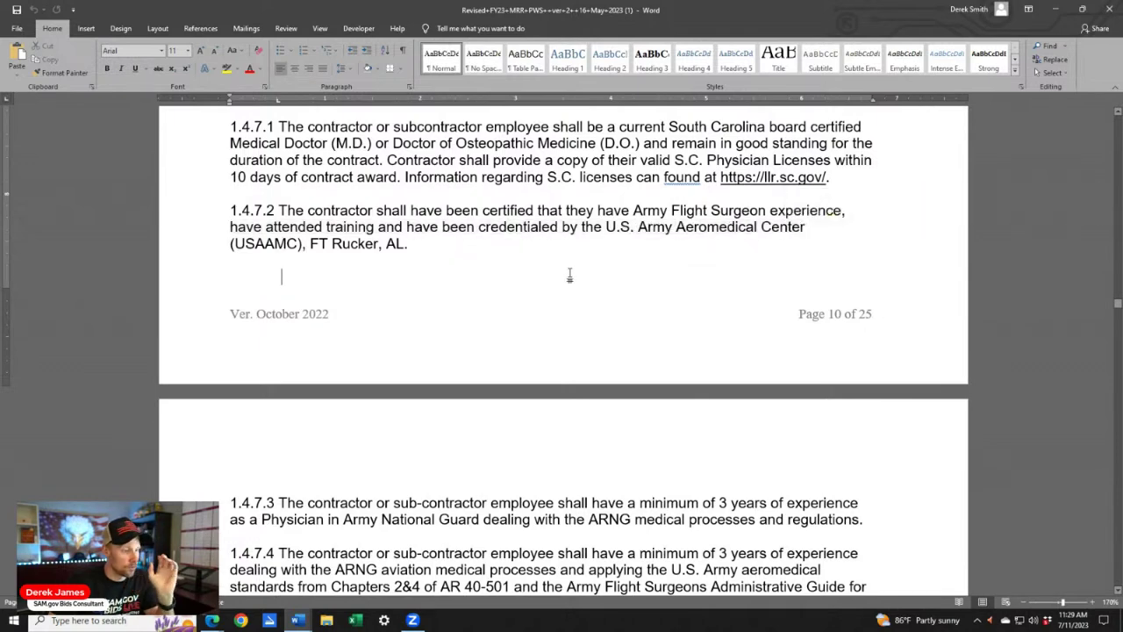
{"action": "scroll", "coordinate": [557, 321], "scroll_direction": "down", "scroll_amount": 5}
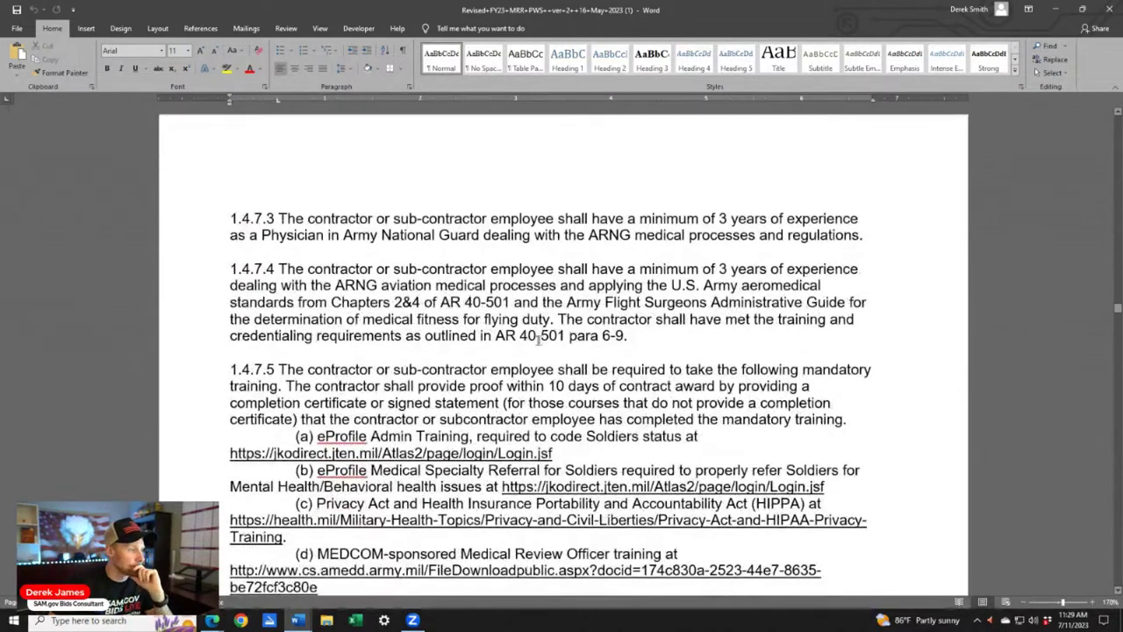
{"action": "scroll", "coordinate": [537, 339], "scroll_direction": "down", "scroll_amount": 1}
{"action": "scroll", "coordinate": [534, 342], "scroll_direction": "down", "scroll_amount": 1}
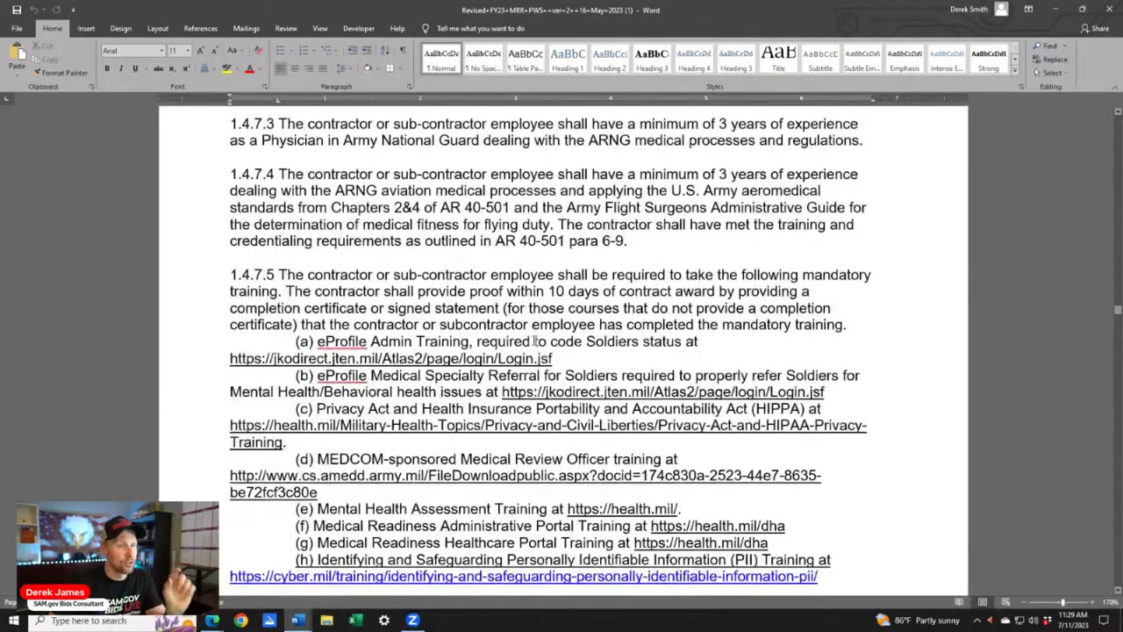
{"action": "left_click_drag", "start_coordinate": [376, 125], "coordinate": [863, 123]}
{"action": "left_click", "coordinate": [502, 189]}
{"action": "scroll", "coordinate": [602, 295], "scroll_direction": "down", "scroll_amount": 15}
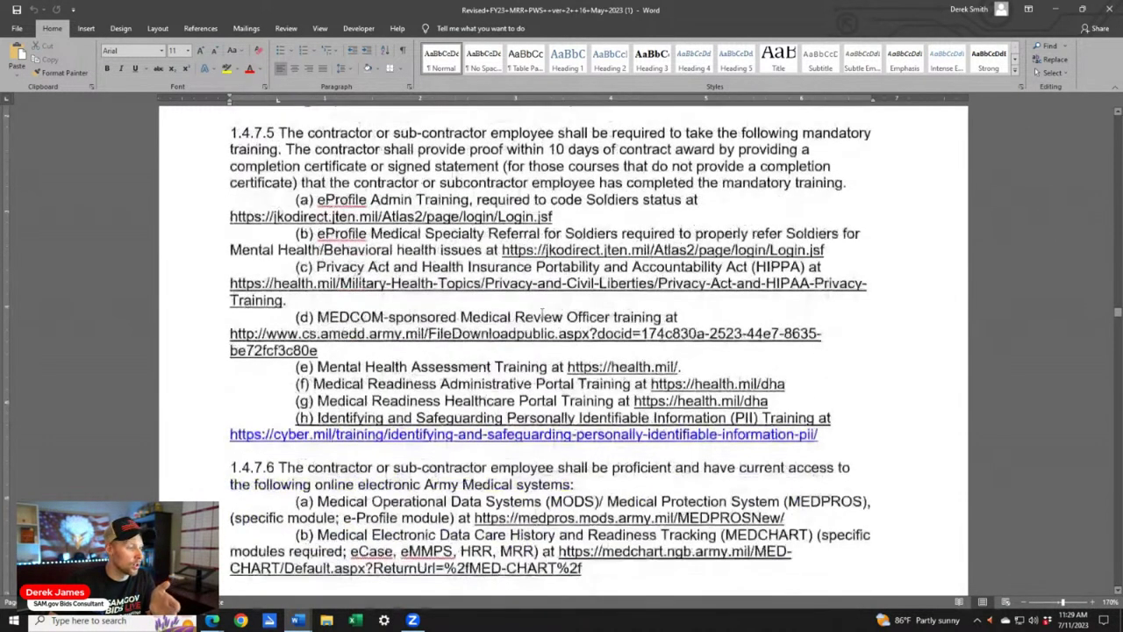
{"action": "scroll", "coordinate": [534, 311], "scroll_direction": "down", "scroll_amount": 12}
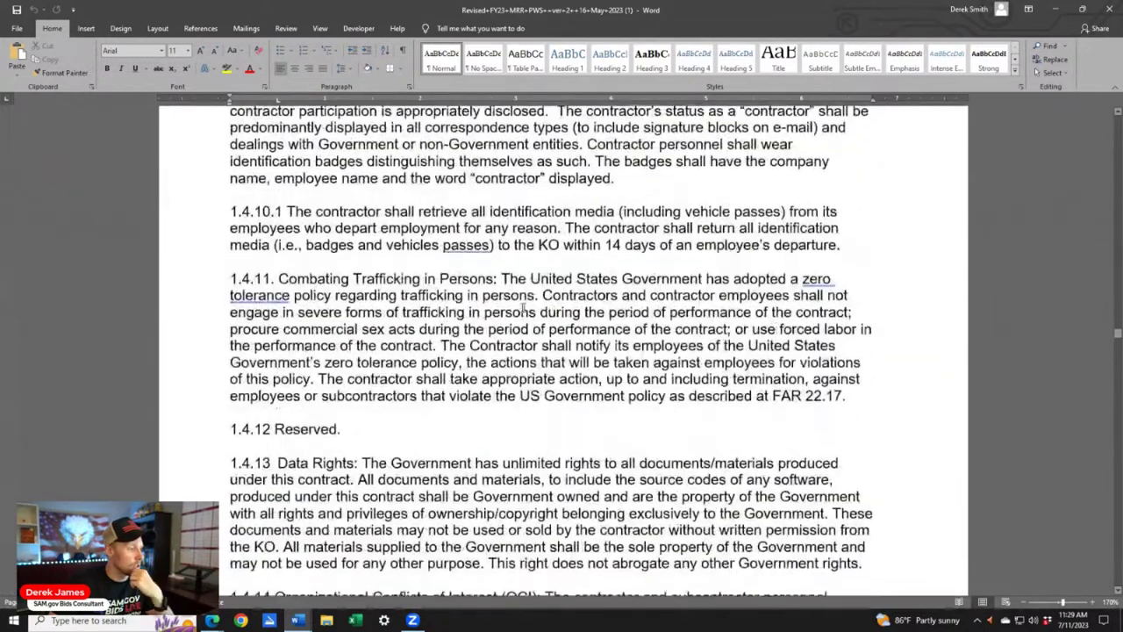
{"action": "left_click_drag", "start_coordinate": [491, 211], "coordinate": [318, 212]}
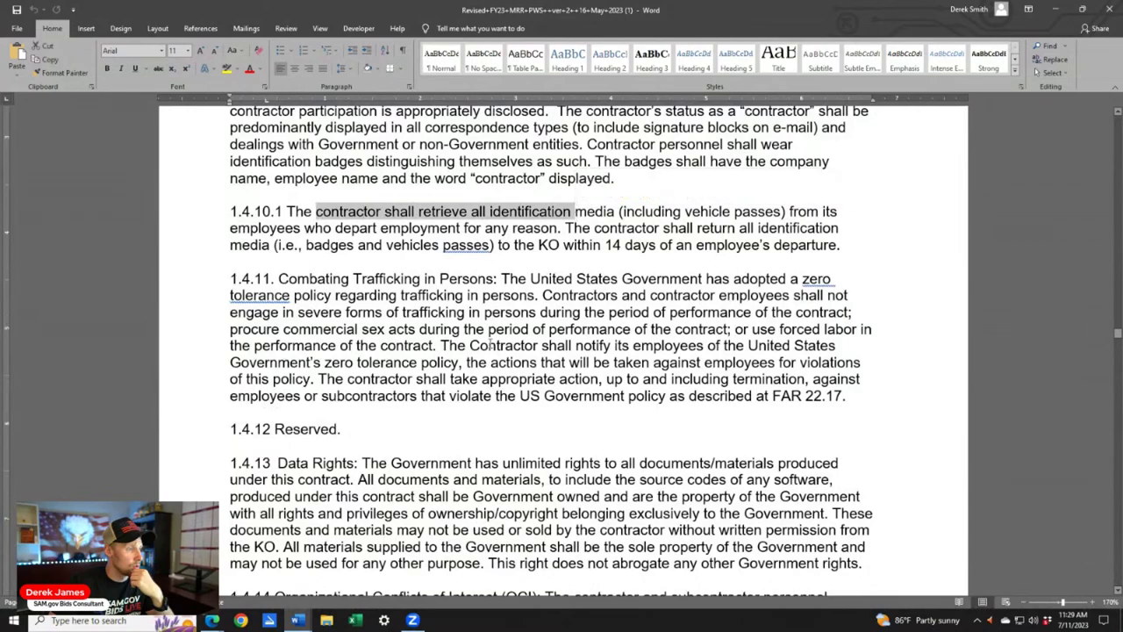
{"action": "scroll", "coordinate": [490, 339], "scroll_direction": "up", "scroll_amount": 4}
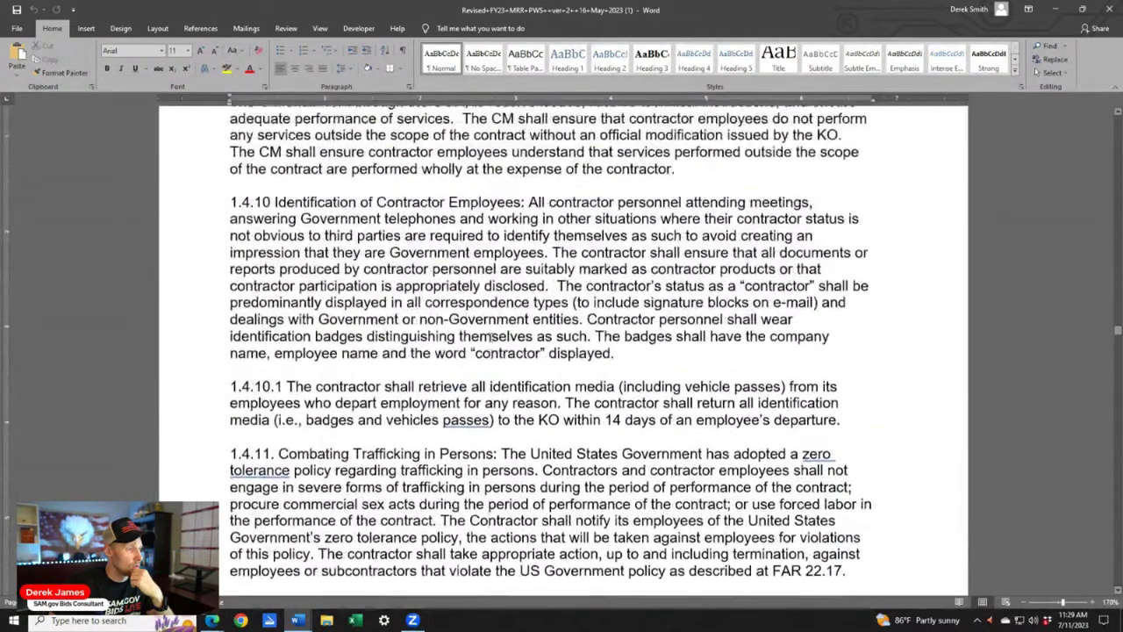
{"action": "scroll", "coordinate": [490, 339], "scroll_direction": "up", "scroll_amount": 4}
{"action": "scroll", "coordinate": [496, 340], "scroll_direction": "down", "scroll_amount": 13}
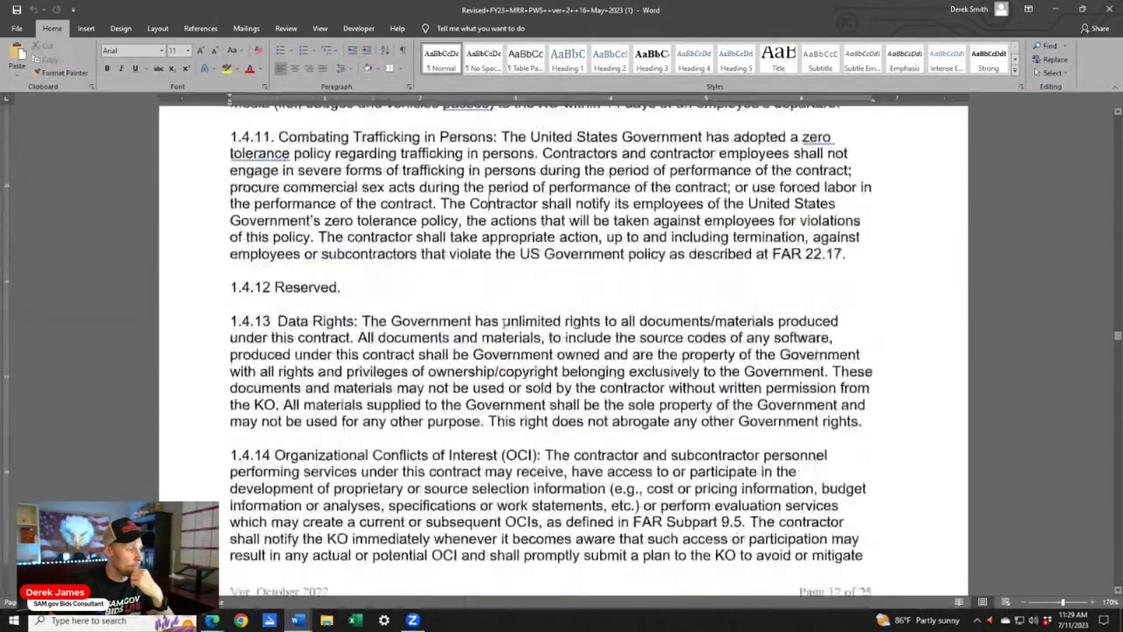
{"action": "scroll", "coordinate": [504, 341], "scroll_direction": "down", "scroll_amount": 6}
{"action": "scroll", "coordinate": [505, 339], "scroll_direction": "down", "scroll_amount": 3}
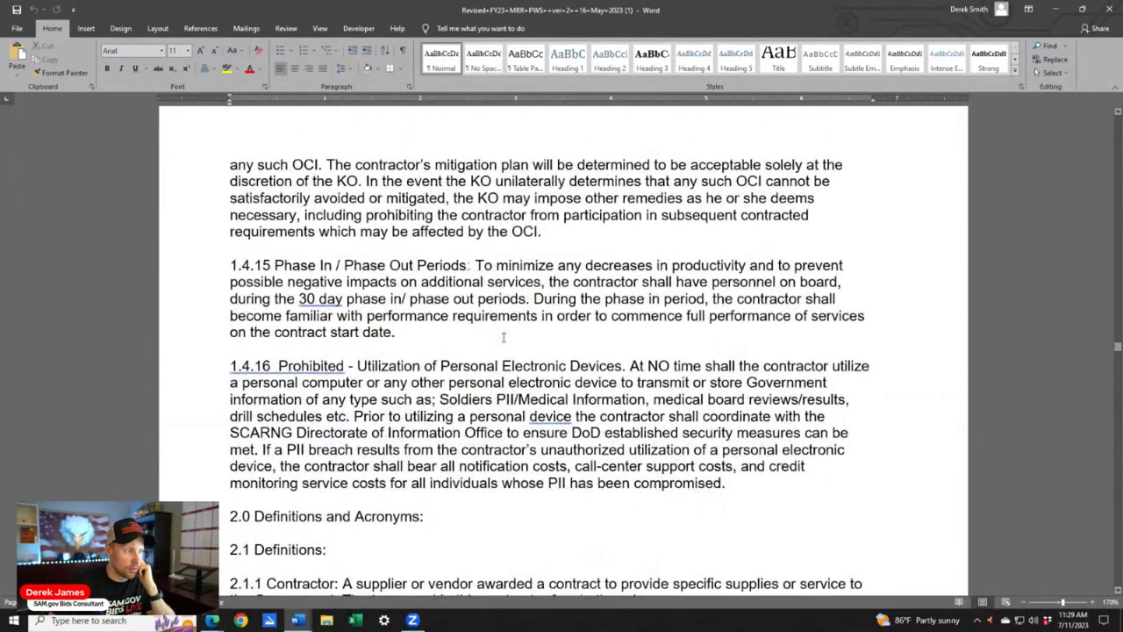
{"action": "scroll", "coordinate": [504, 337], "scroll_direction": "up", "scroll_amount": 7}
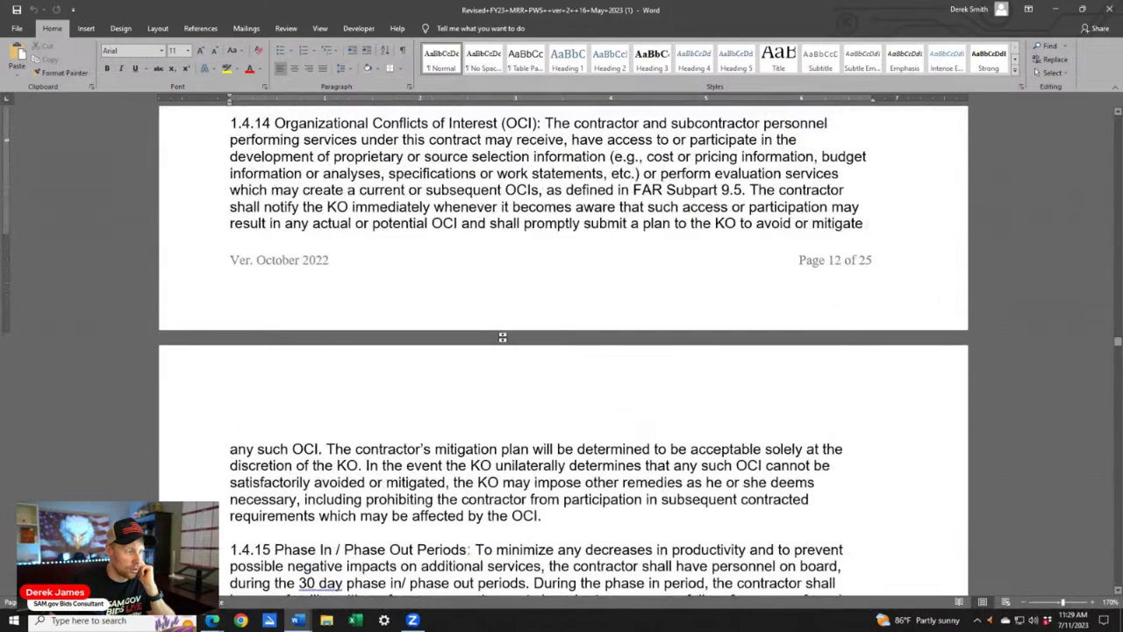
{"action": "scroll", "coordinate": [504, 339], "scroll_direction": "down", "scroll_amount": 4}
{"action": "scroll", "coordinate": [504, 338], "scroll_direction": "down", "scroll_amount": 4}
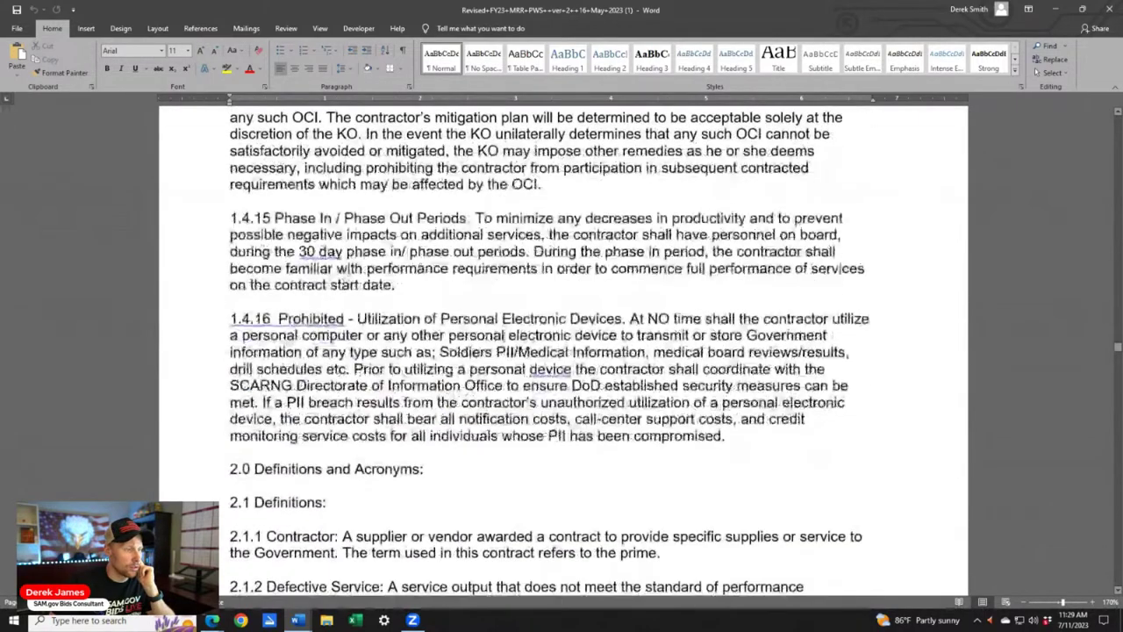
{"action": "scroll", "coordinate": [504, 337], "scroll_direction": "down", "scroll_amount": 3}
{"action": "scroll", "coordinate": [503, 337], "scroll_direction": "down", "scroll_amount": 2}
{"action": "triple_click", "coordinate": [378, 230]}
{"action": "scroll", "coordinate": [504, 329], "scroll_direction": "down", "scroll_amount": 11}
{"action": "scroll", "coordinate": [505, 328], "scroll_direction": "down", "scroll_amount": 20}
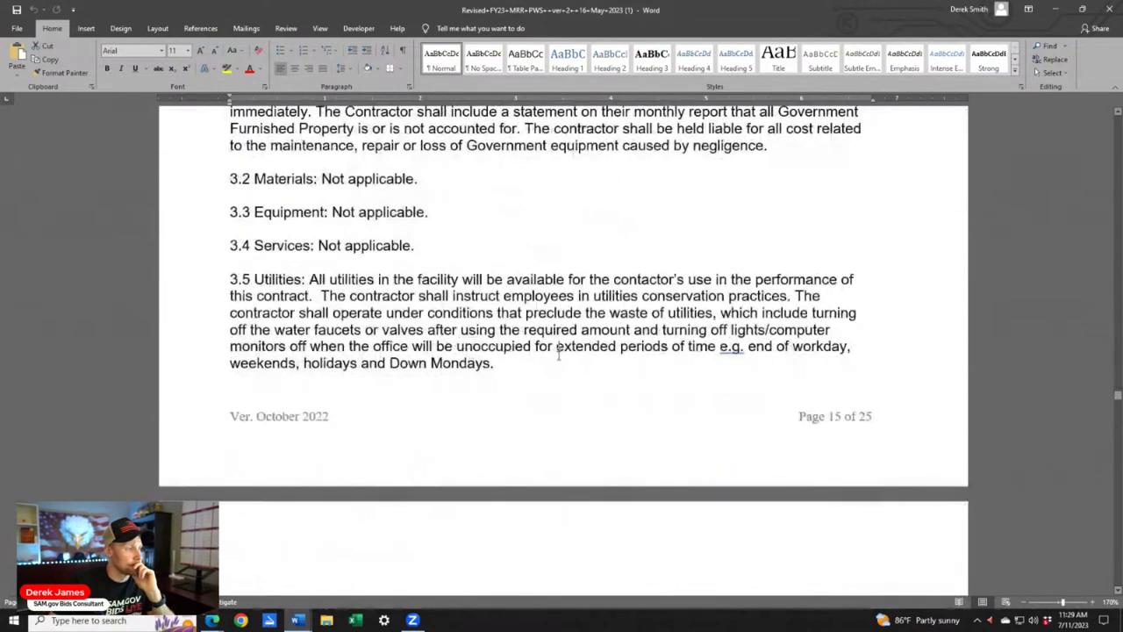
{"action": "scroll", "coordinate": [555, 352], "scroll_direction": "down", "scroll_amount": 7}
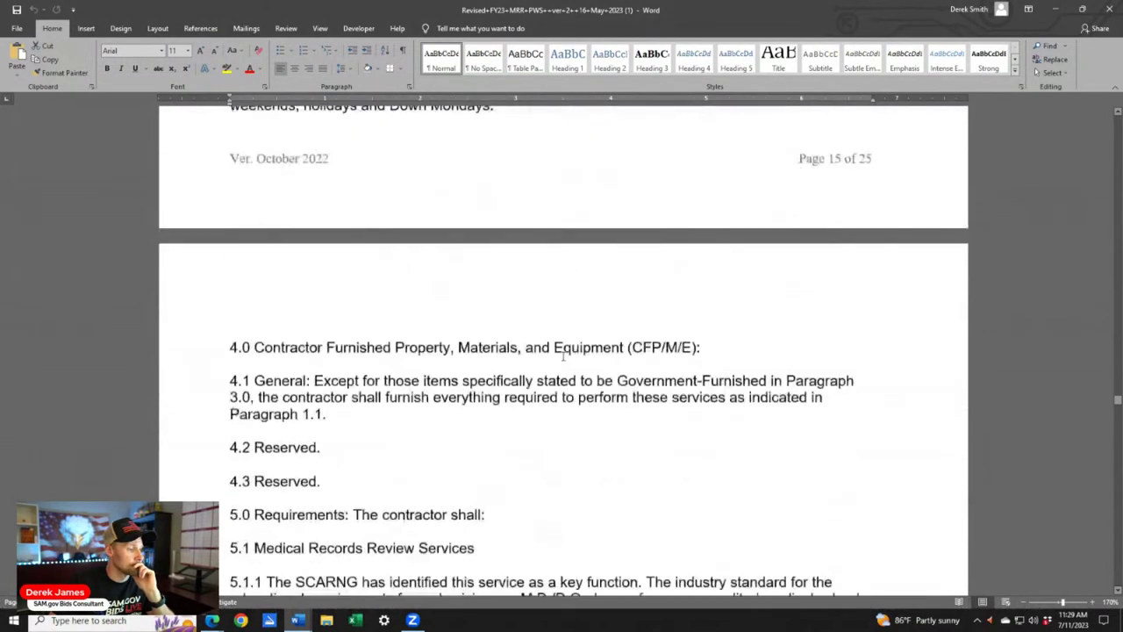
{"action": "scroll", "coordinate": [563, 355], "scroll_direction": "down", "scroll_amount": 4}
{"action": "scroll", "coordinate": [561, 354], "scroll_direction": "up", "scroll_amount": 2}
{"action": "scroll", "coordinate": [491, 325], "scroll_direction": "down", "scroll_amount": 2}
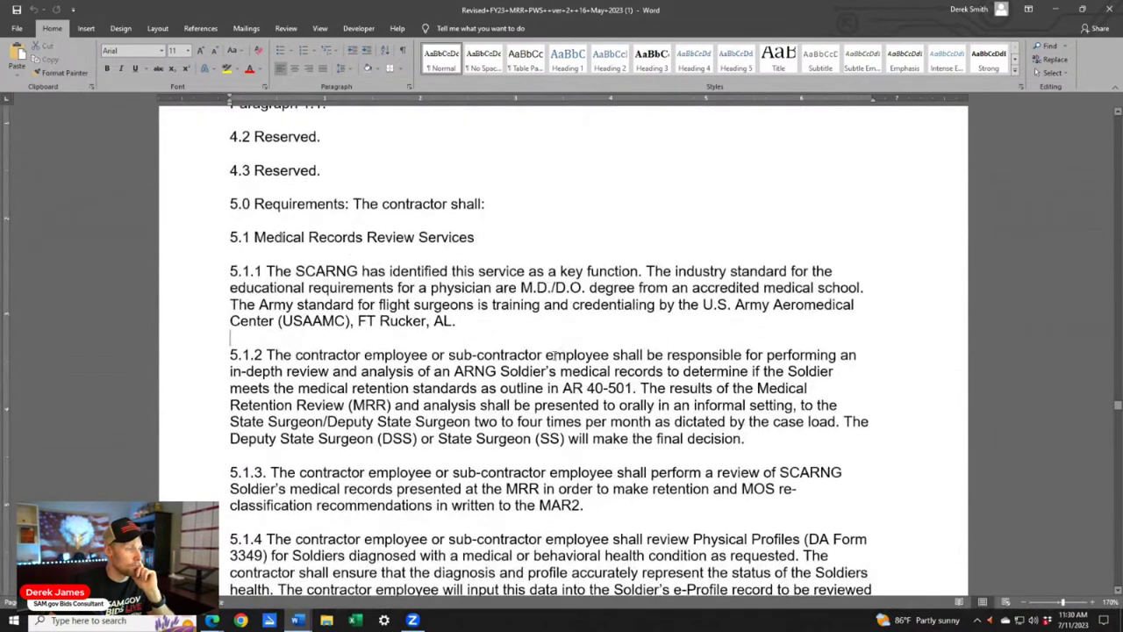
{"action": "left_click_drag", "start_coordinate": [347, 237], "coordinate": [491, 250]}
{"action": "scroll", "coordinate": [458, 323], "scroll_direction": "down", "scroll_amount": 1}
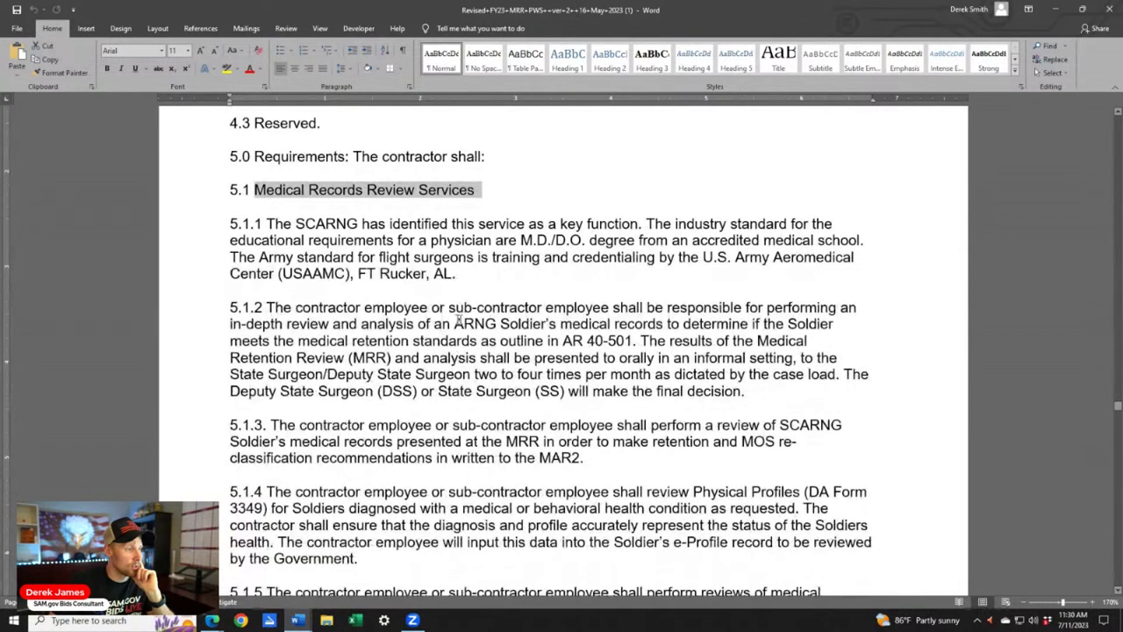
{"action": "left_click", "coordinate": [484, 295]}
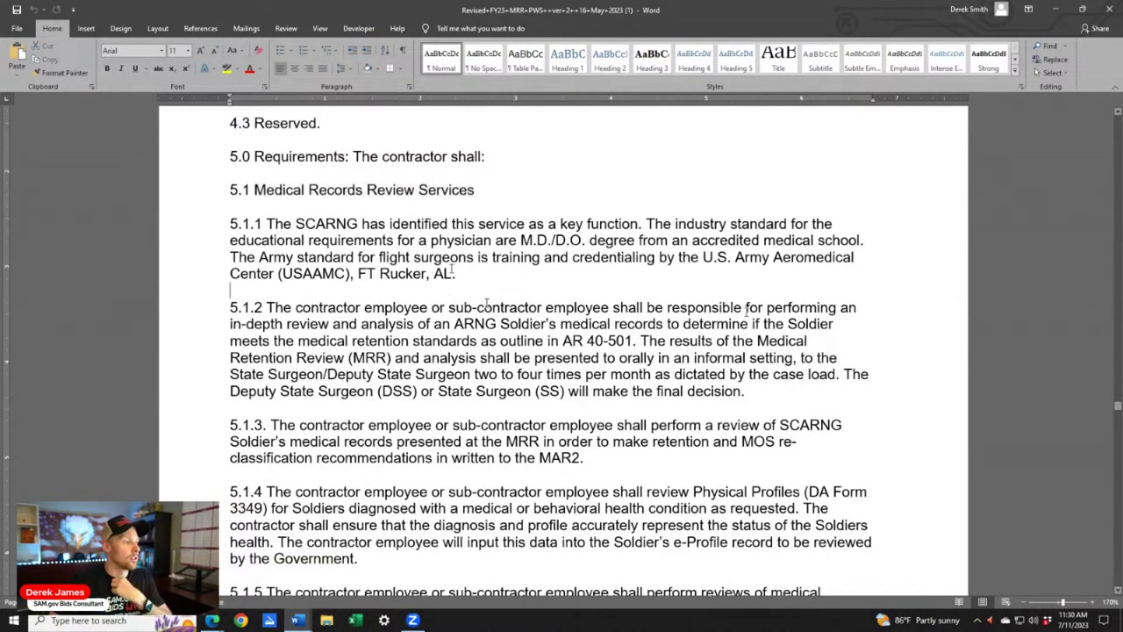
{"action": "left_click_drag", "start_coordinate": [372, 223], "coordinate": [639, 224]}
{"action": "left_click", "coordinate": [418, 341]}
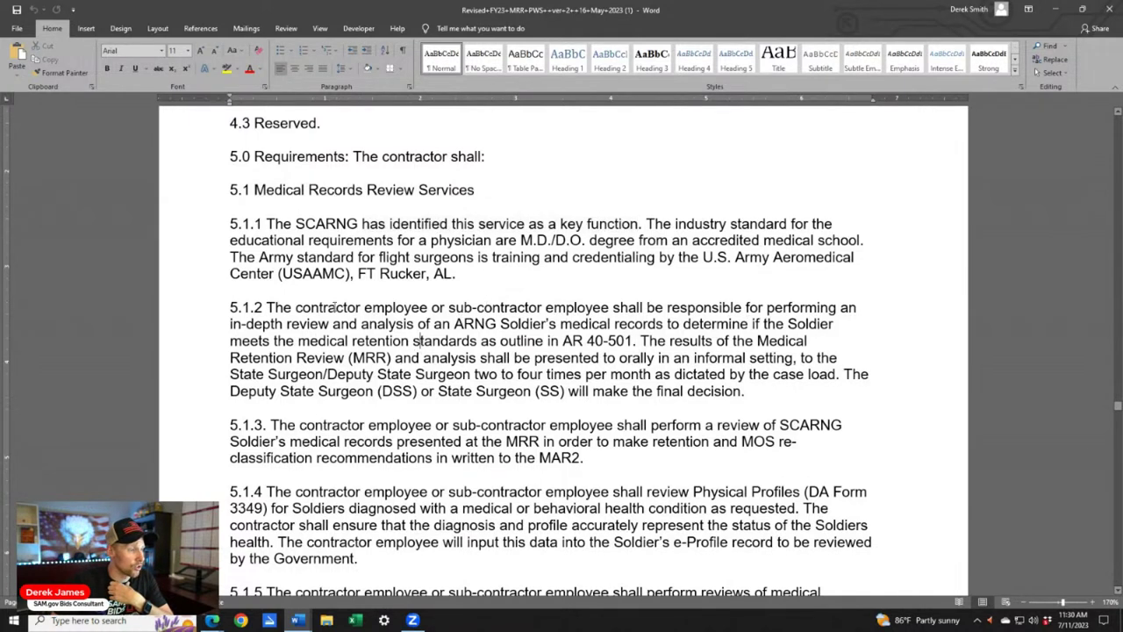
{"action": "left_click_drag", "start_coordinate": [279, 307], "coordinate": [553, 342]}
{"action": "scroll", "coordinate": [627, 324], "scroll_direction": "down", "scroll_amount": 1}
{"action": "left_click", "coordinate": [656, 369]}
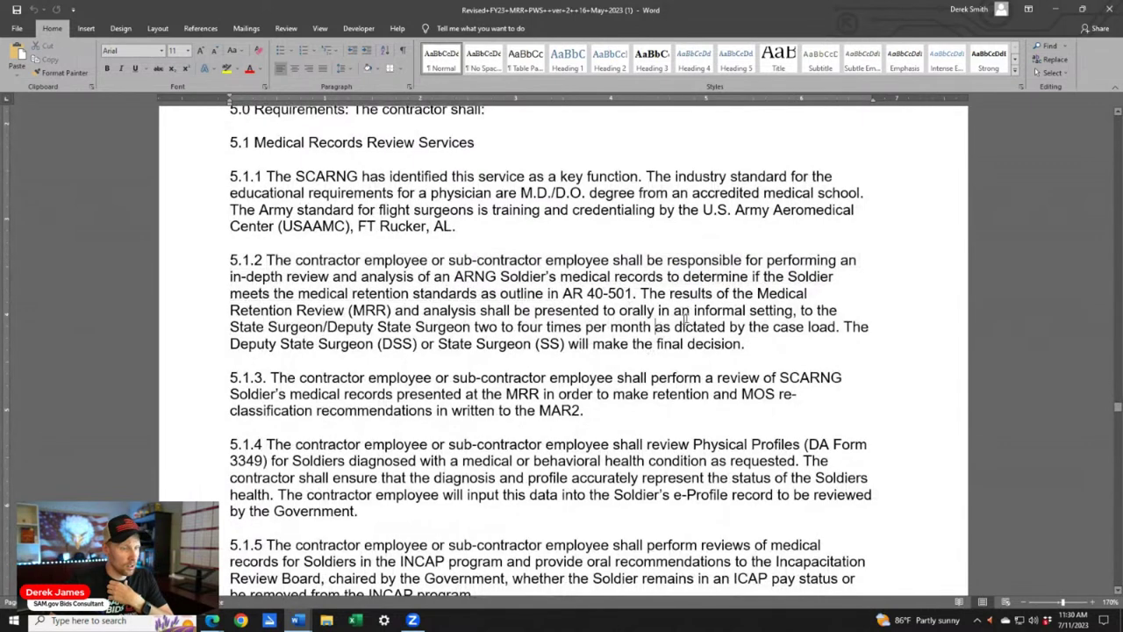
{"action": "left_click_drag", "start_coordinate": [691, 300], "coordinate": [806, 326]}
{"action": "scroll", "coordinate": [472, 367], "scroll_direction": "down", "scroll_amount": 2}
{"action": "left_click", "coordinate": [493, 366]}
{"action": "left_click_drag", "start_coordinate": [757, 253], "coordinate": [230, 165]}
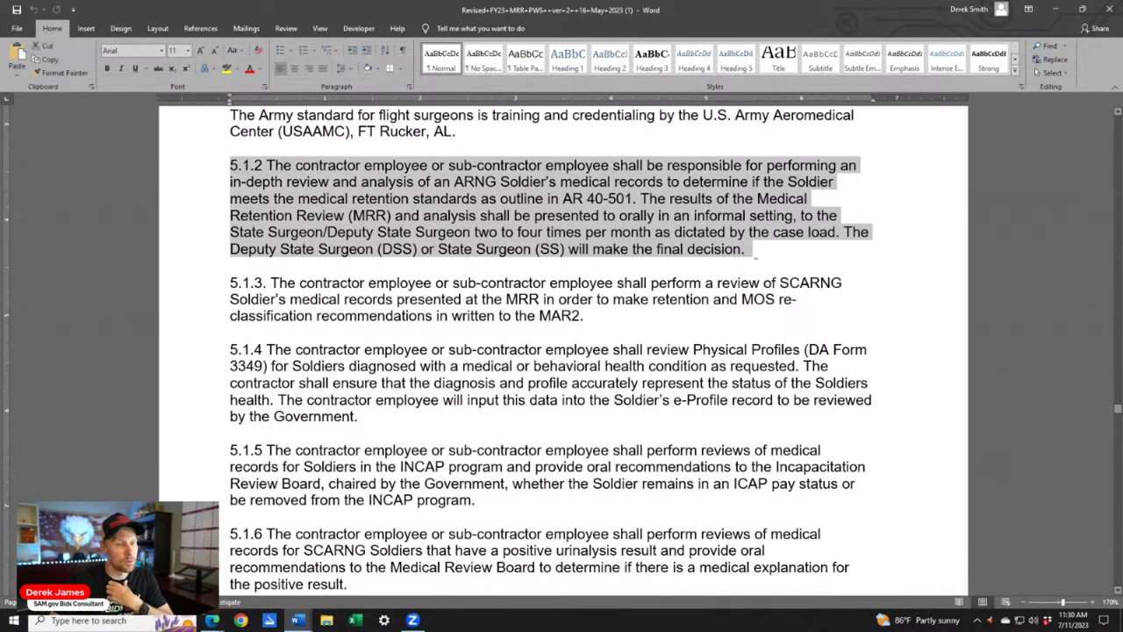
{"action": "left_click", "coordinate": [767, 249]}
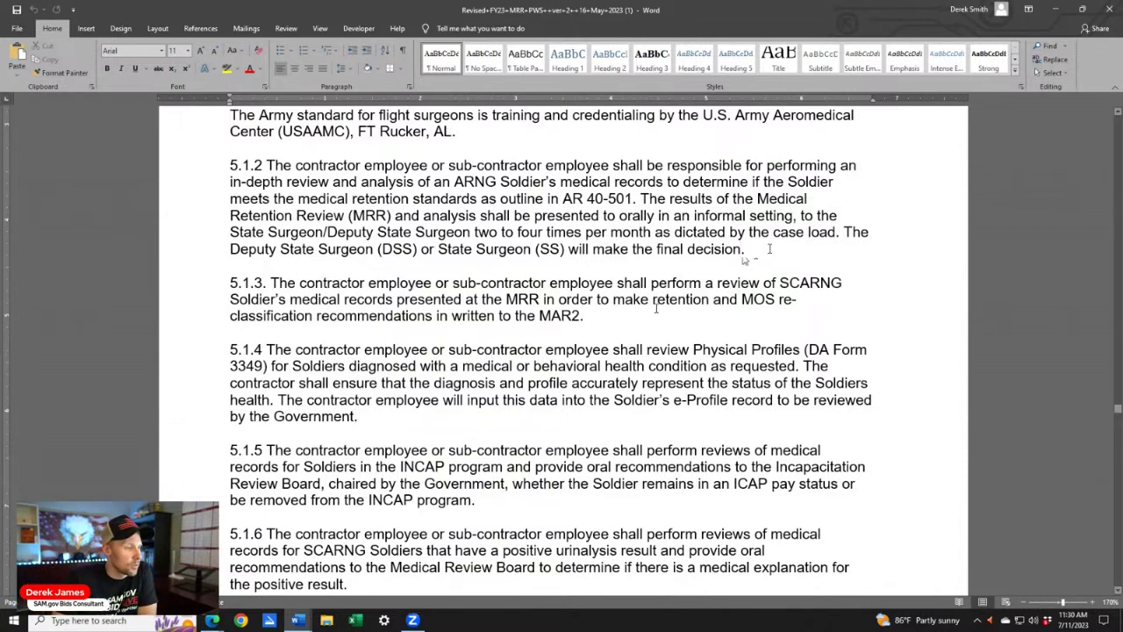
{"action": "scroll", "coordinate": [769, 249], "scroll_direction": "down", "scroll_amount": 1}
{"action": "scroll", "coordinate": [534, 286], "scroll_direction": "down", "scroll_amount": 2}
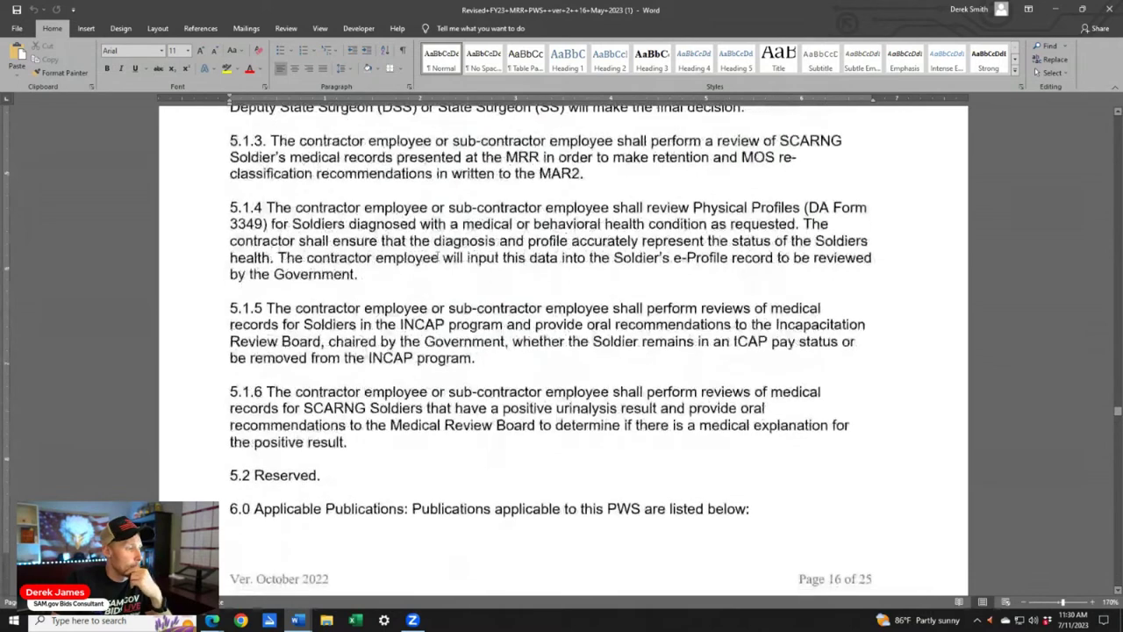
{"action": "left_click_drag", "start_coordinate": [288, 307], "coordinate": [702, 309]}
{"action": "scroll", "coordinate": [556, 321], "scroll_direction": "down", "scroll_amount": 3}
{"action": "left_click", "coordinate": [431, 301]}
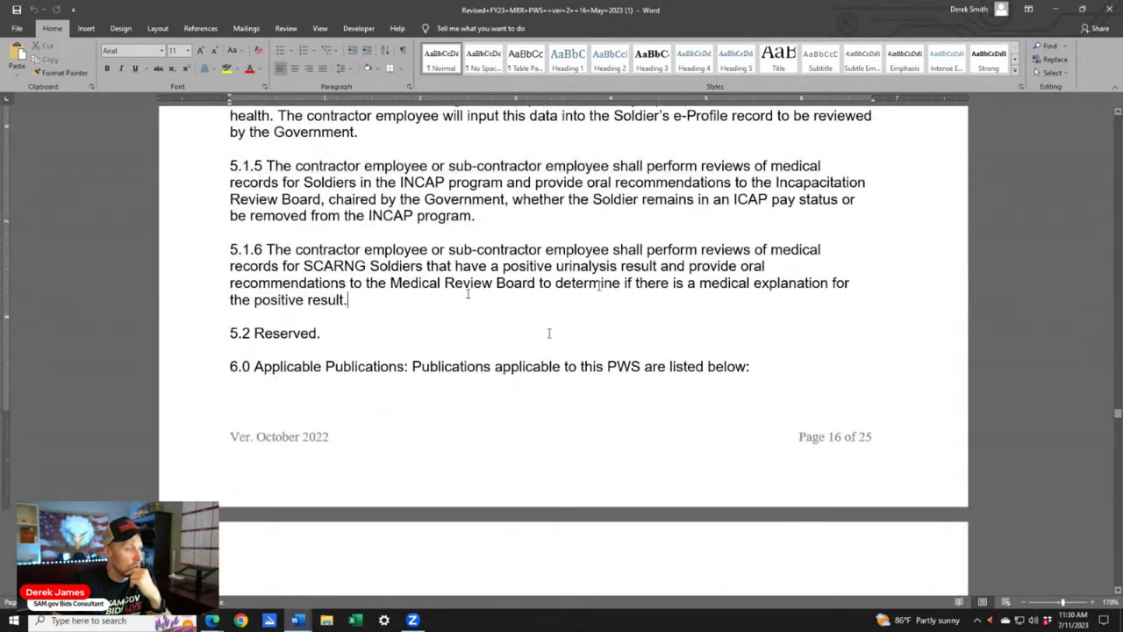
{"action": "left_click_drag", "start_coordinate": [686, 253], "coordinate": [722, 298]}
{"action": "left_click", "coordinate": [585, 305]}
Scroll past the publications table back to the PWS title page
{"action": "scroll", "coordinate": [628, 331], "scroll_direction": "down", "scroll_amount": 20}
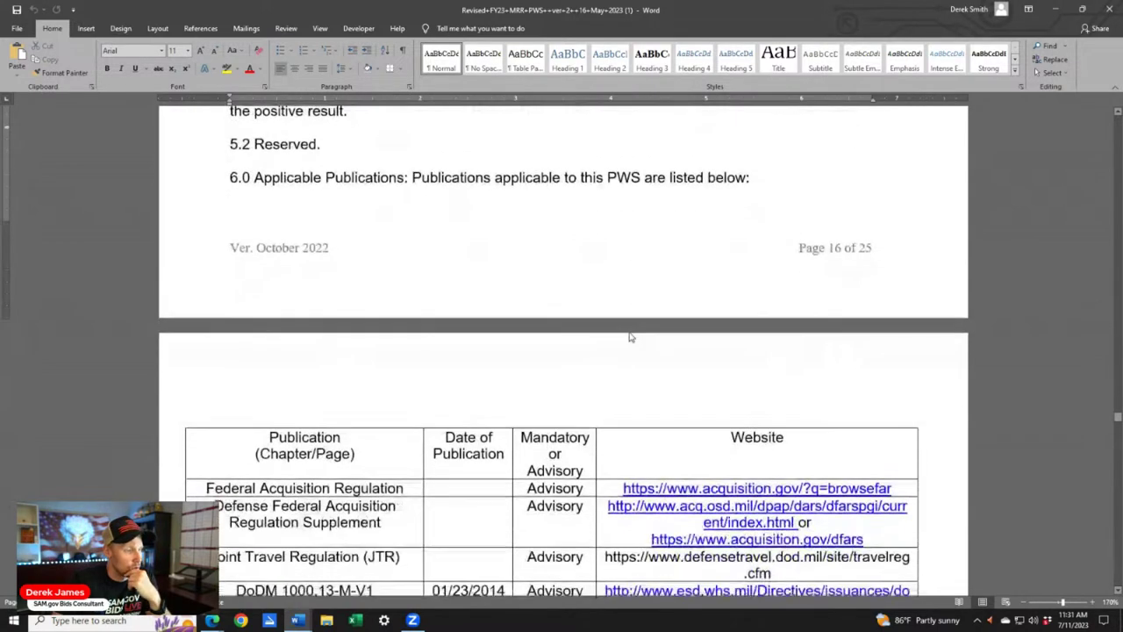
{"action": "scroll", "coordinate": [726, 350], "scroll_direction": "down", "scroll_amount": 20}
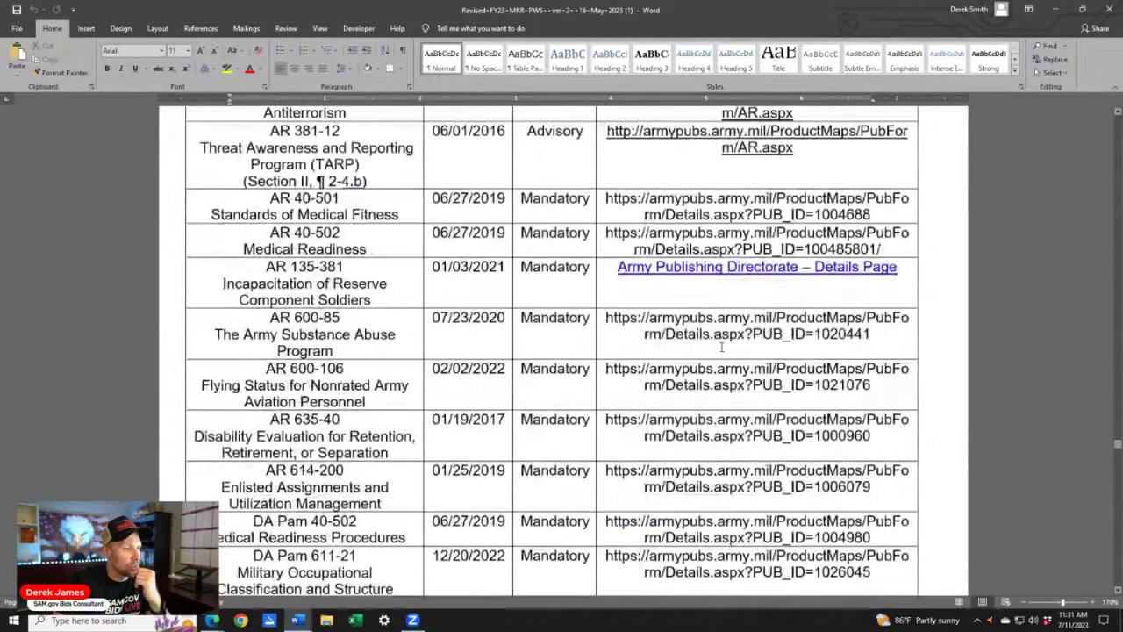
{"action": "scroll", "coordinate": [995, 445], "scroll_direction": "down", "scroll_amount": 3}
{"action": "left_click_drag", "start_coordinate": [1117, 465], "coordinate": [1116, 114]}
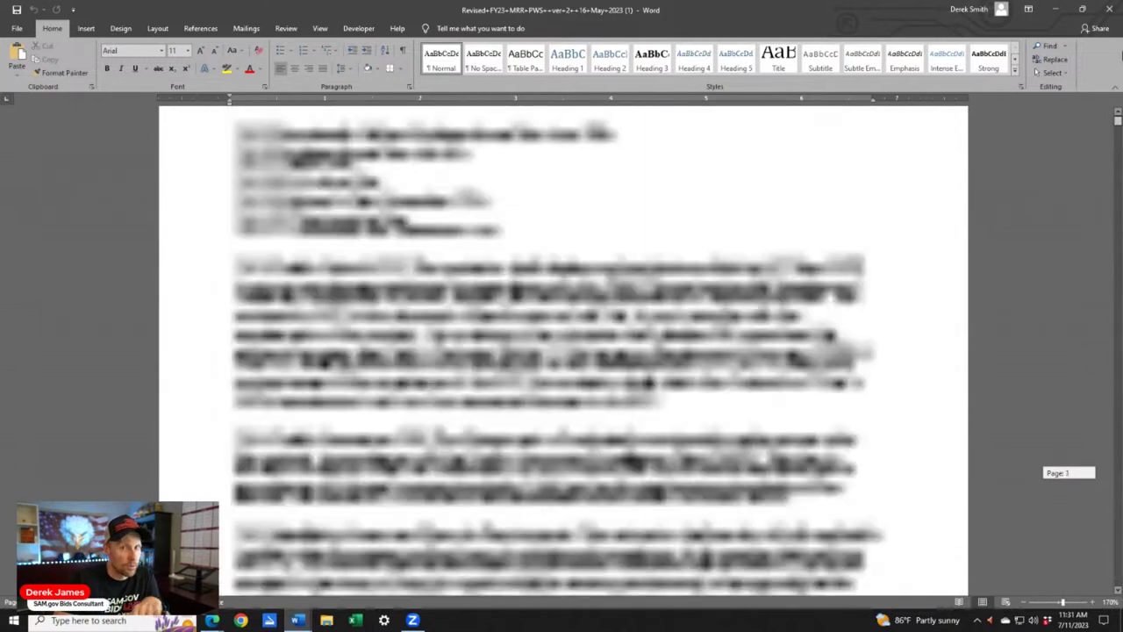
Place the cursor on the line above the title, then switch to the SAM.gov browser window
{"action": "left_click", "coordinate": [504, 347]}
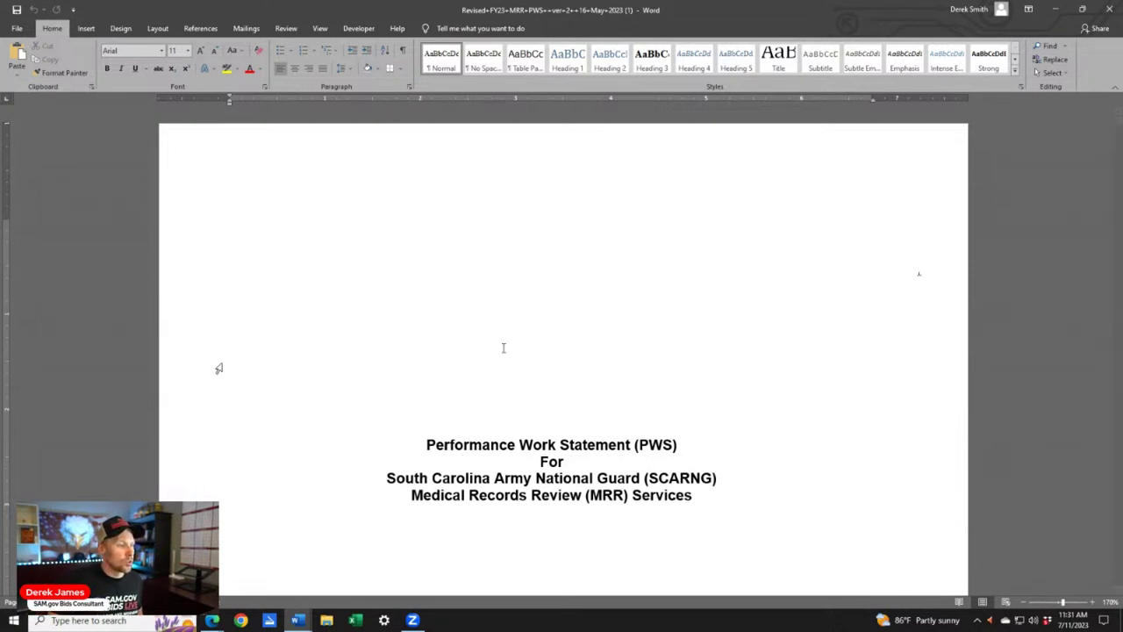
{"action": "left_click", "coordinate": [422, 308]}
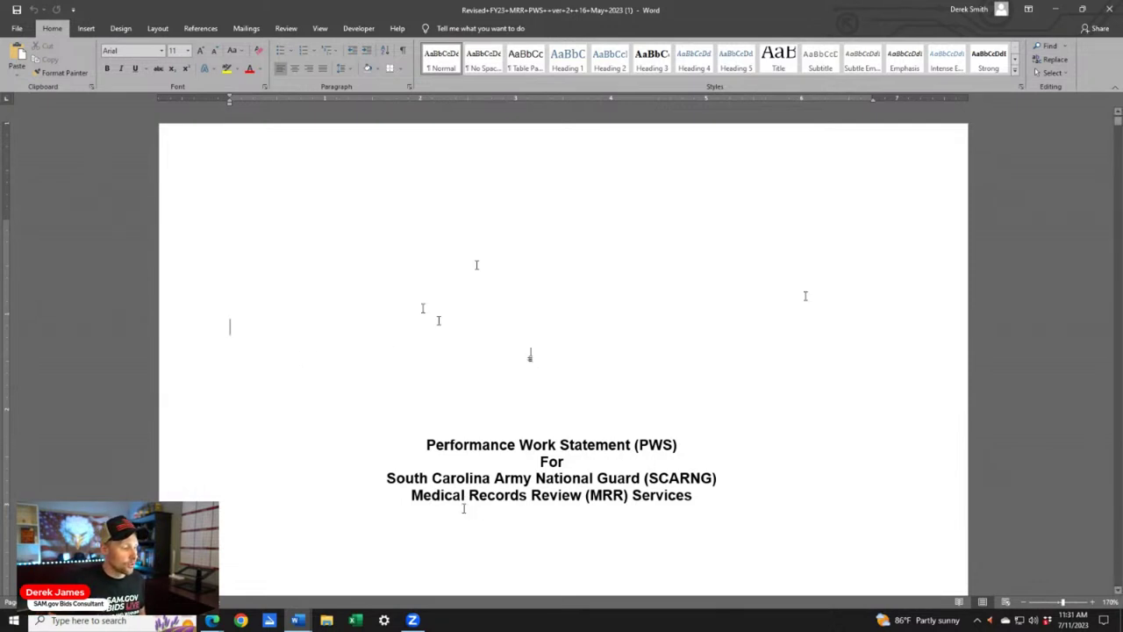
{"action": "left_click", "coordinate": [459, 404]}
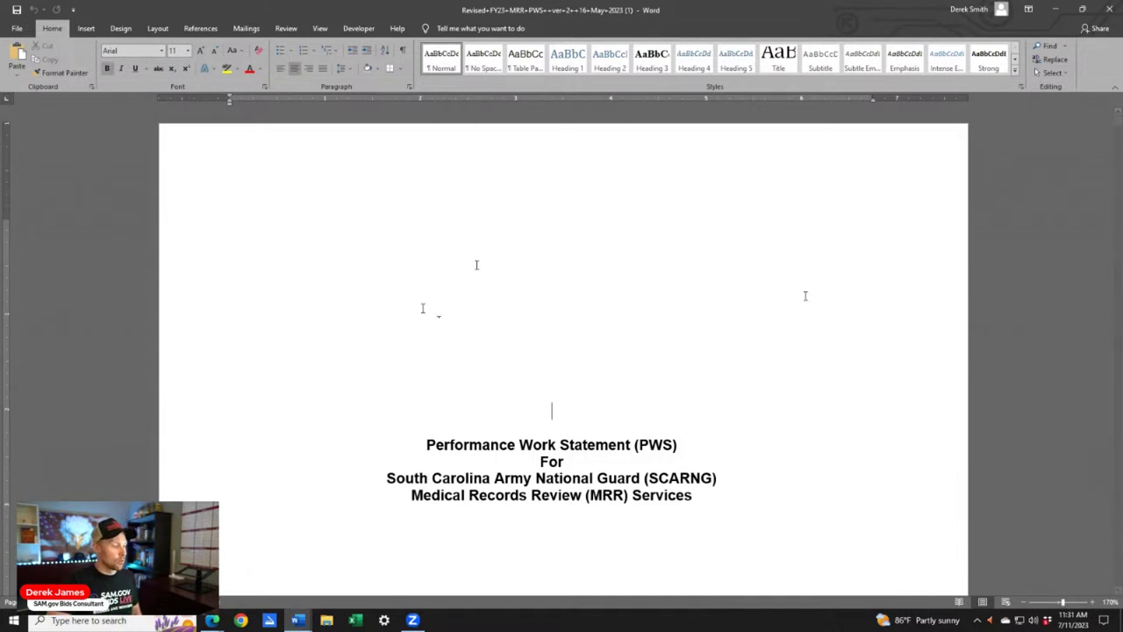
{"action": "mouse_move", "coordinate": [212, 620]}
{"action": "left_click", "coordinate": [298, 561]}
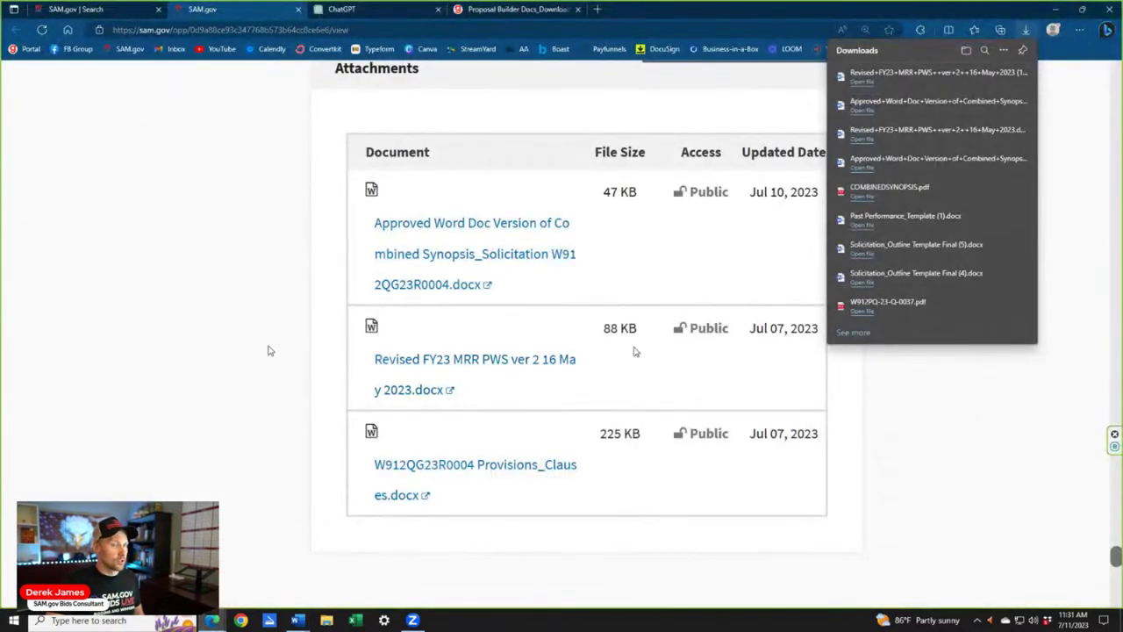
Close the Downloads flyout and scroll SAM.gov up to the Medical Records Review Services title
{"action": "left_click", "coordinate": [1009, 439]}
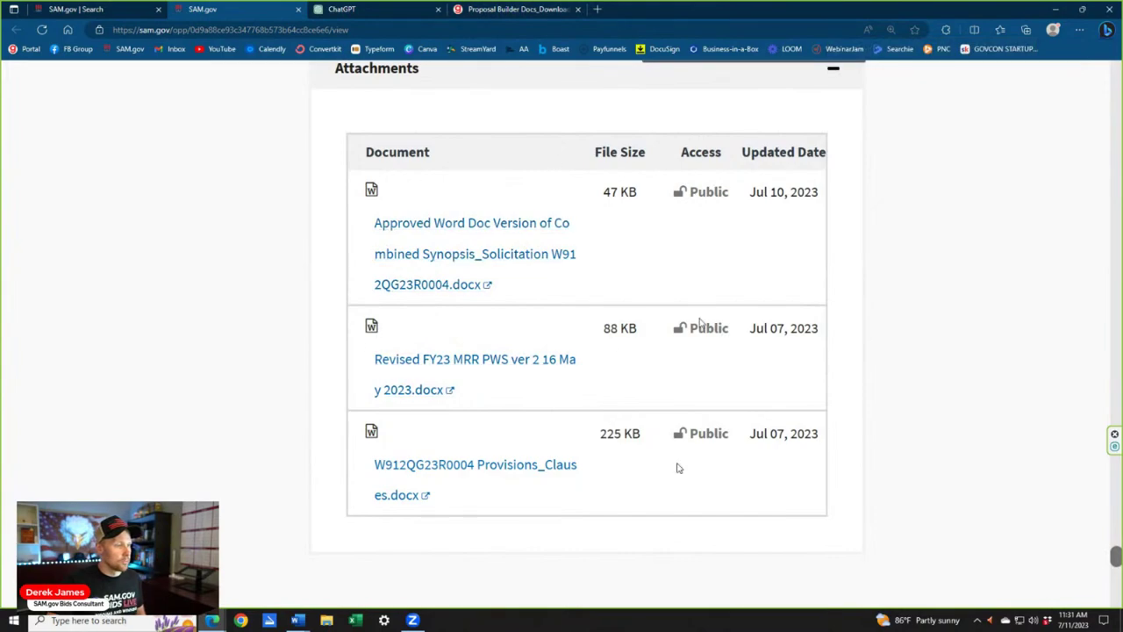
{"action": "scroll", "coordinate": [614, 358], "scroll_direction": "up", "scroll_amount": 5}
{"action": "scroll", "coordinate": [640, 323], "scroll_direction": "down", "scroll_amount": 5}
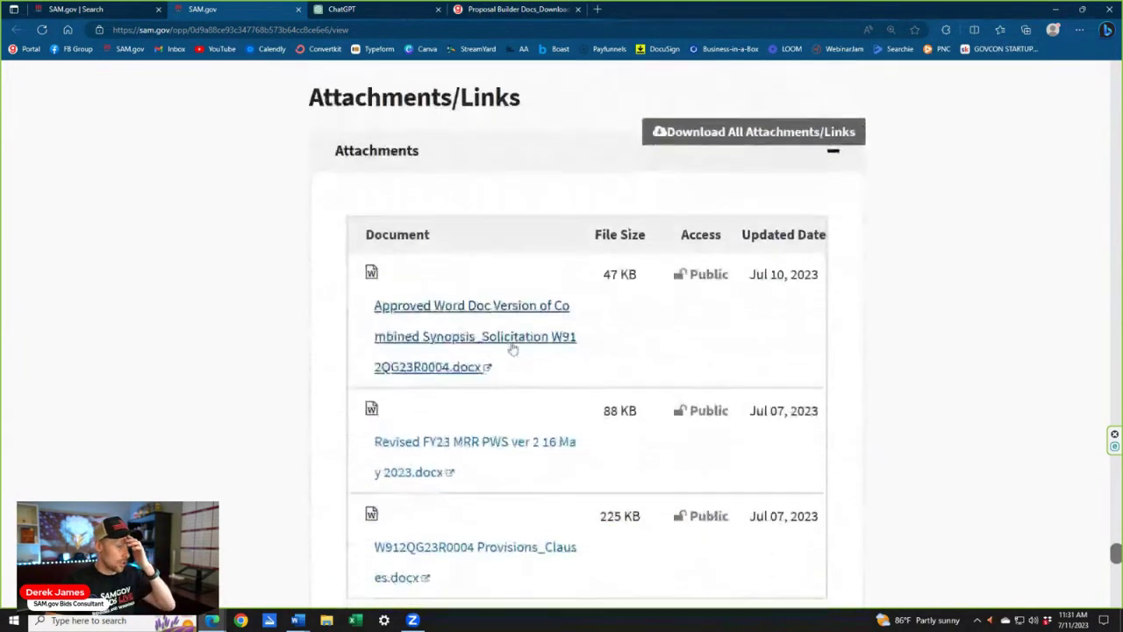
{"action": "scroll", "coordinate": [614, 333], "scroll_direction": "up", "scroll_amount": 15}
{"action": "scroll", "coordinate": [543, 344], "scroll_direction": "up", "scroll_amount": 20}
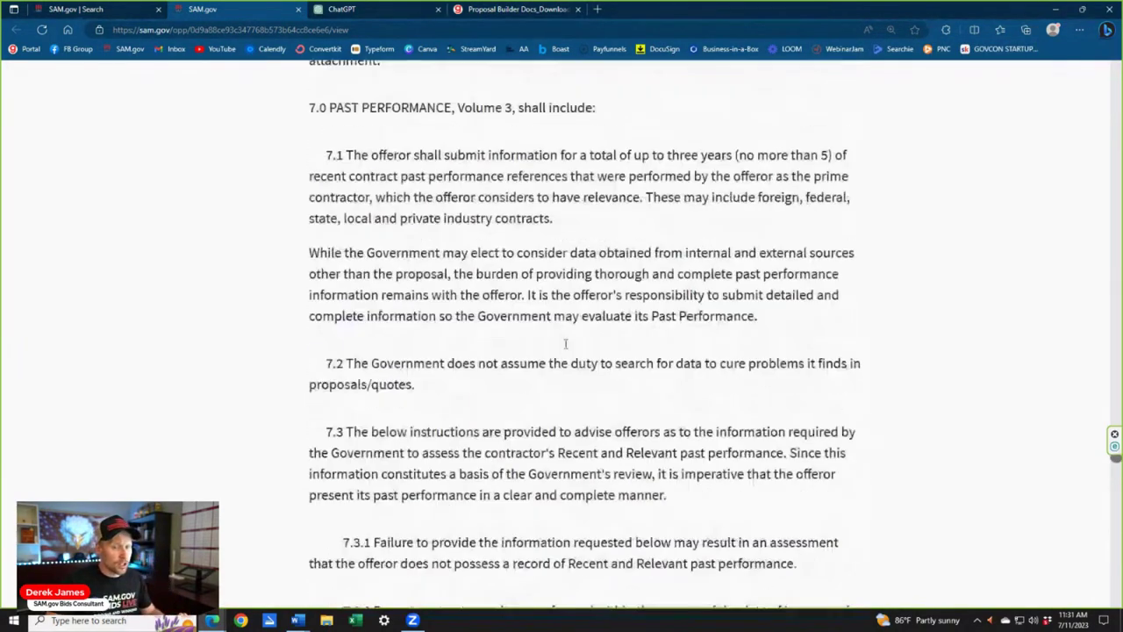
{"action": "scroll", "coordinate": [1117, 336], "scroll_direction": "up", "scroll_amount": 20}
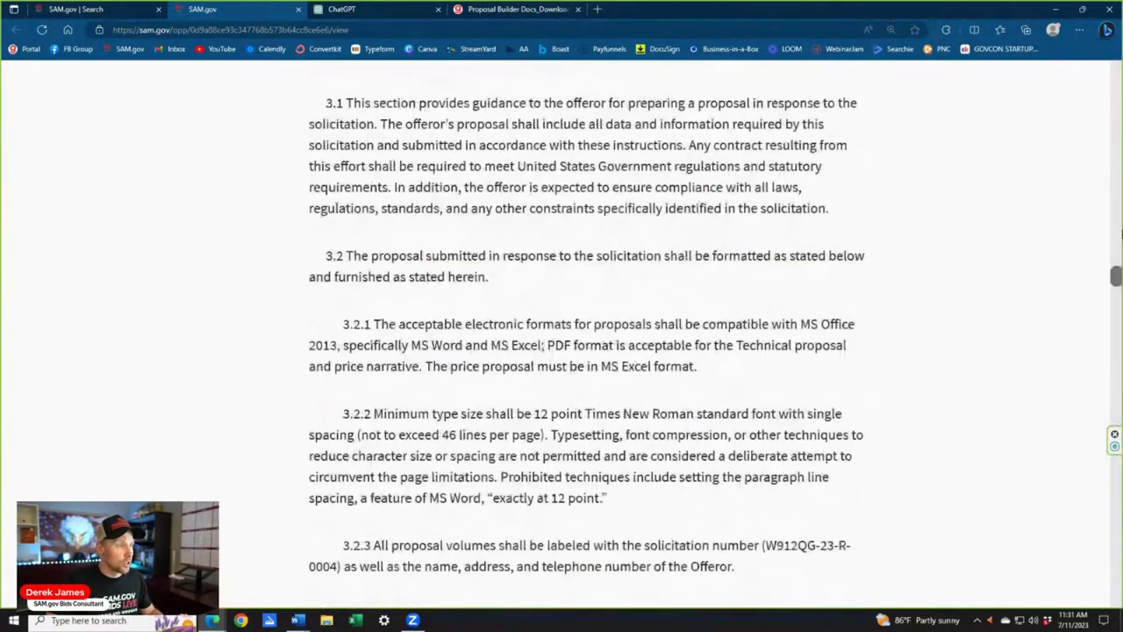
{"action": "scroll", "coordinate": [912, 215], "scroll_direction": "down", "scroll_amount": 3}
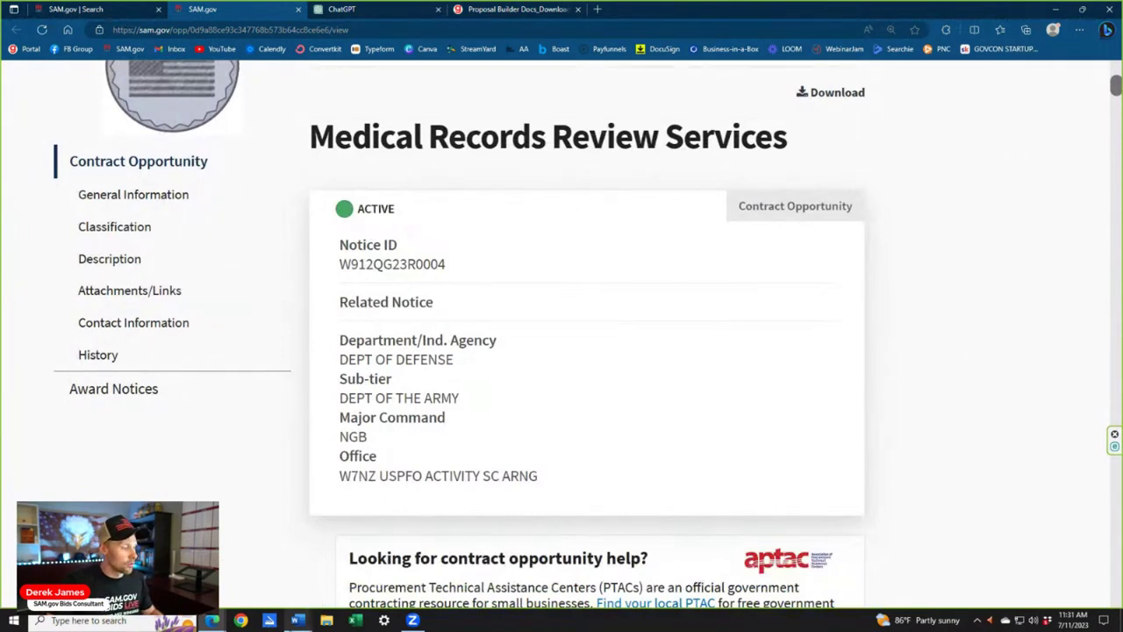
Return to the revised PWS in Word and create a new blank document
{"action": "mouse_move", "coordinate": [296, 620]}
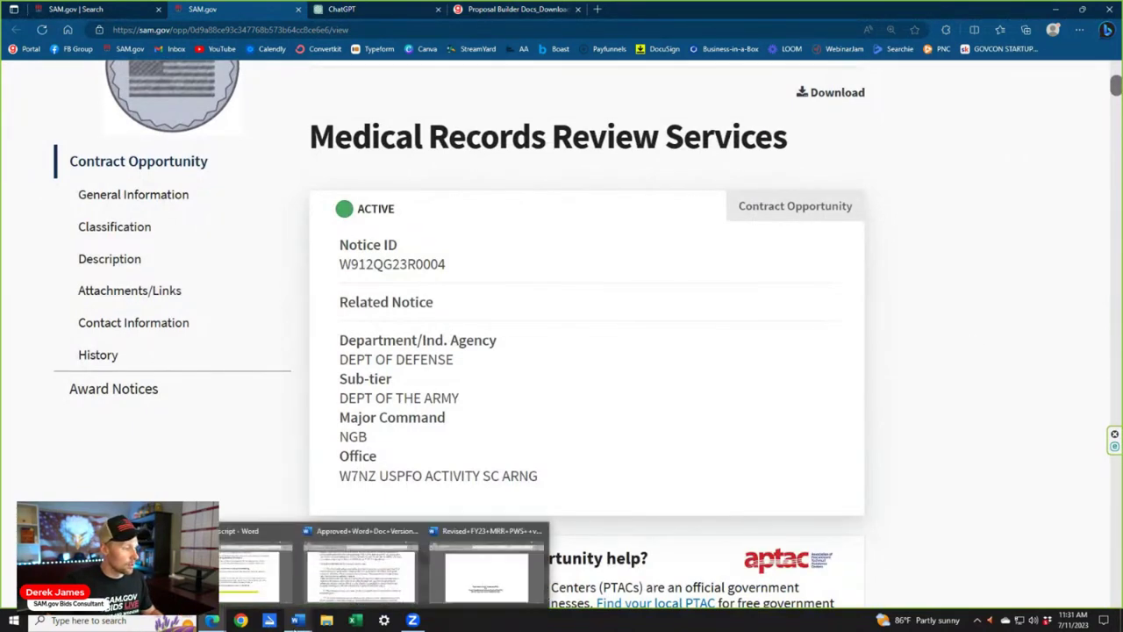
{"action": "left_click", "coordinate": [488, 572]}
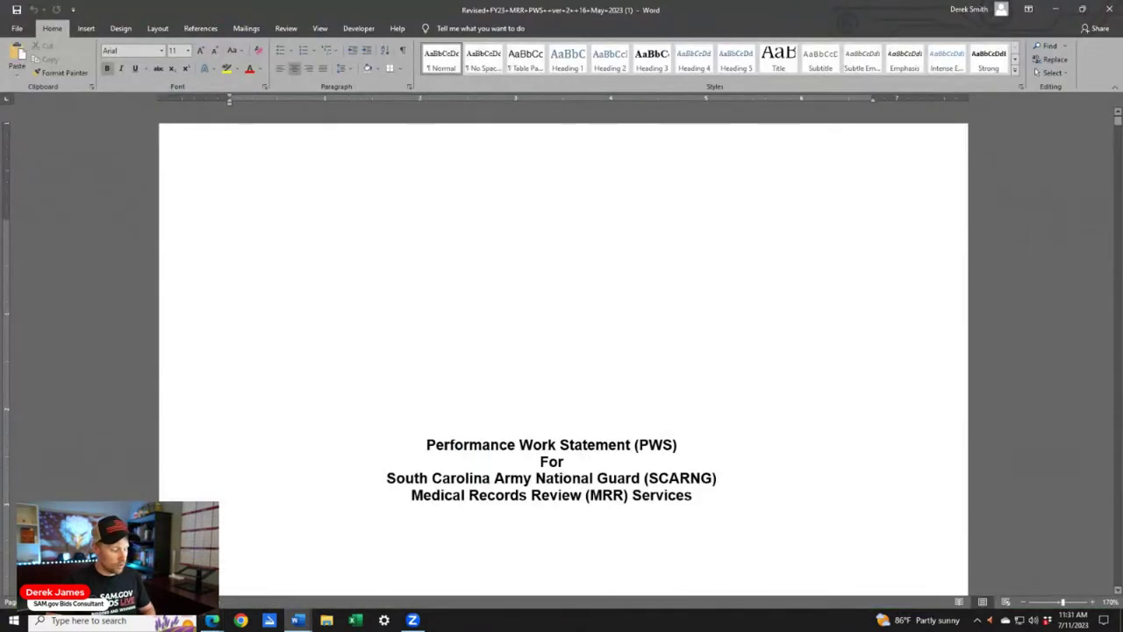
{"action": "key", "text": "ctrl+n"}
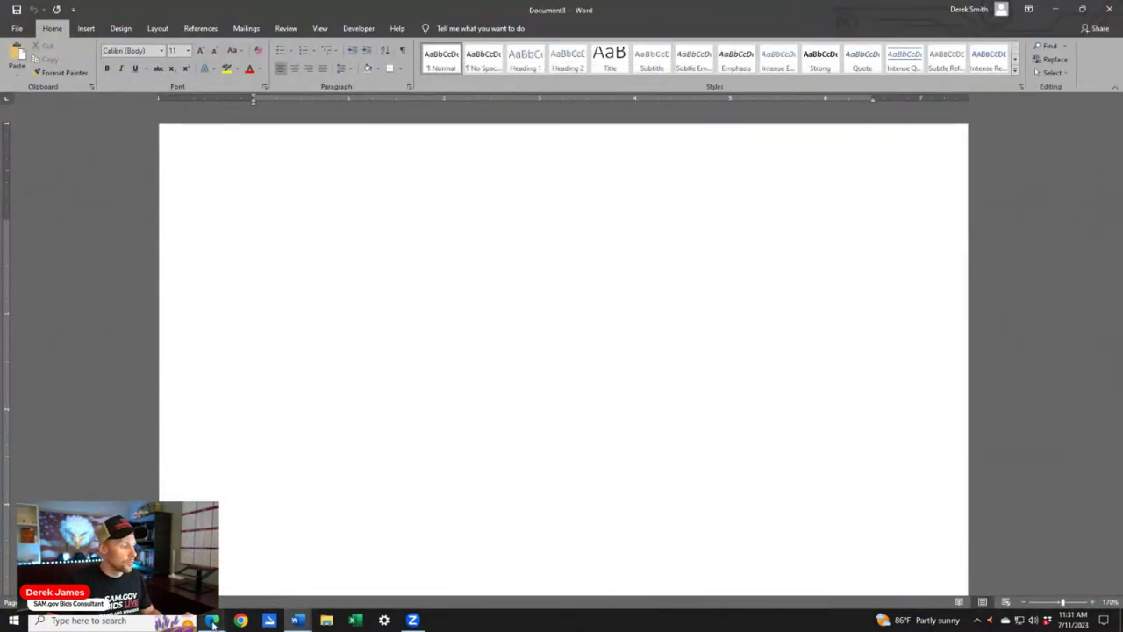
Download Solicitation_Outline Template Final.docx from the Proposal Builder Docs page and open it
{"action": "mouse_move", "coordinate": [213, 624]}
{"action": "left_click", "coordinate": [235, 570]}
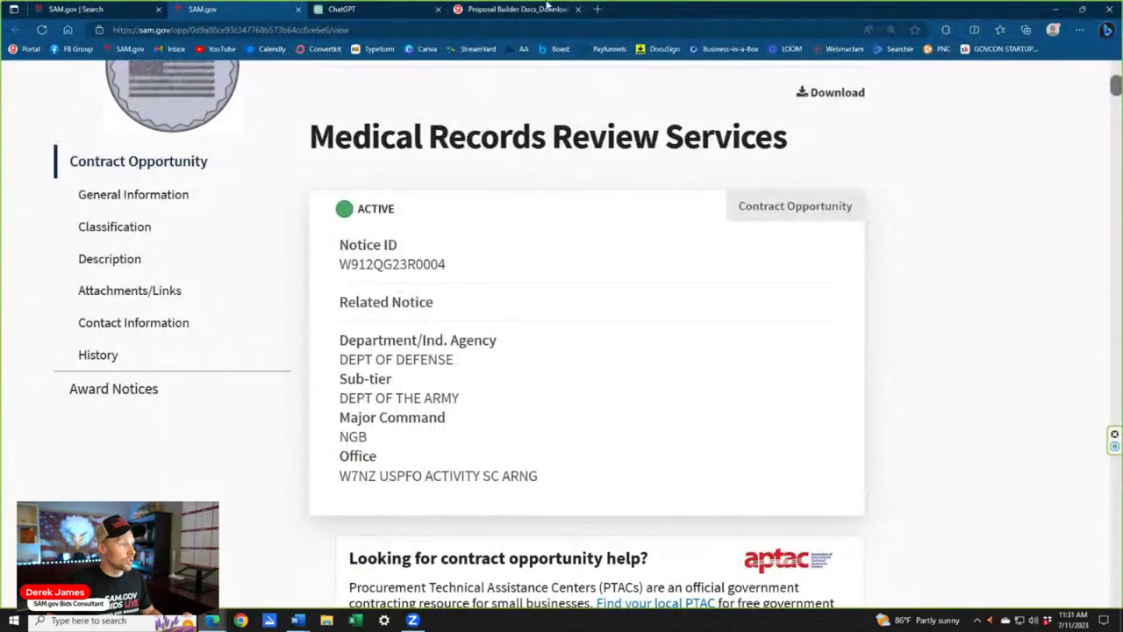
{"action": "left_click", "coordinate": [511, 9]}
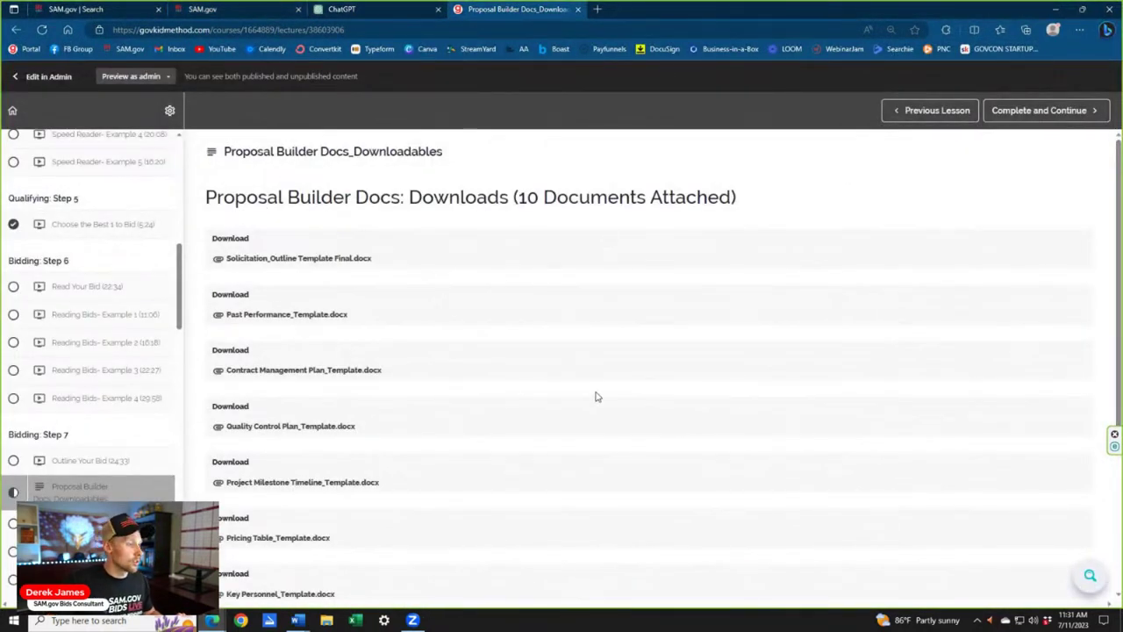
{"action": "left_click", "coordinate": [319, 264]}
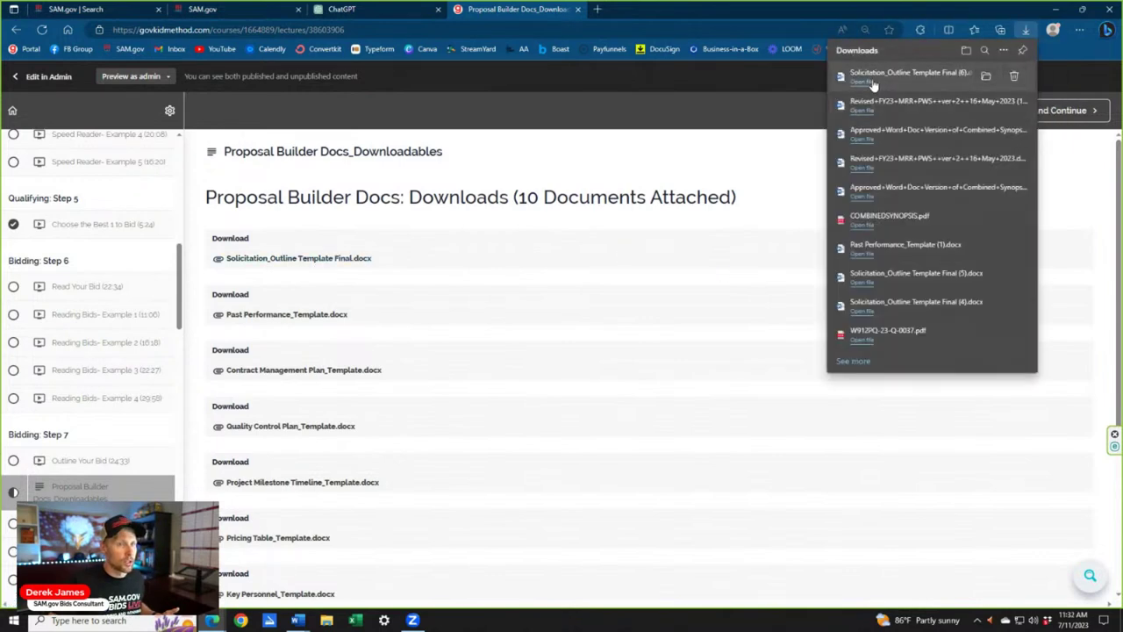
{"action": "left_click", "coordinate": [930, 77]}
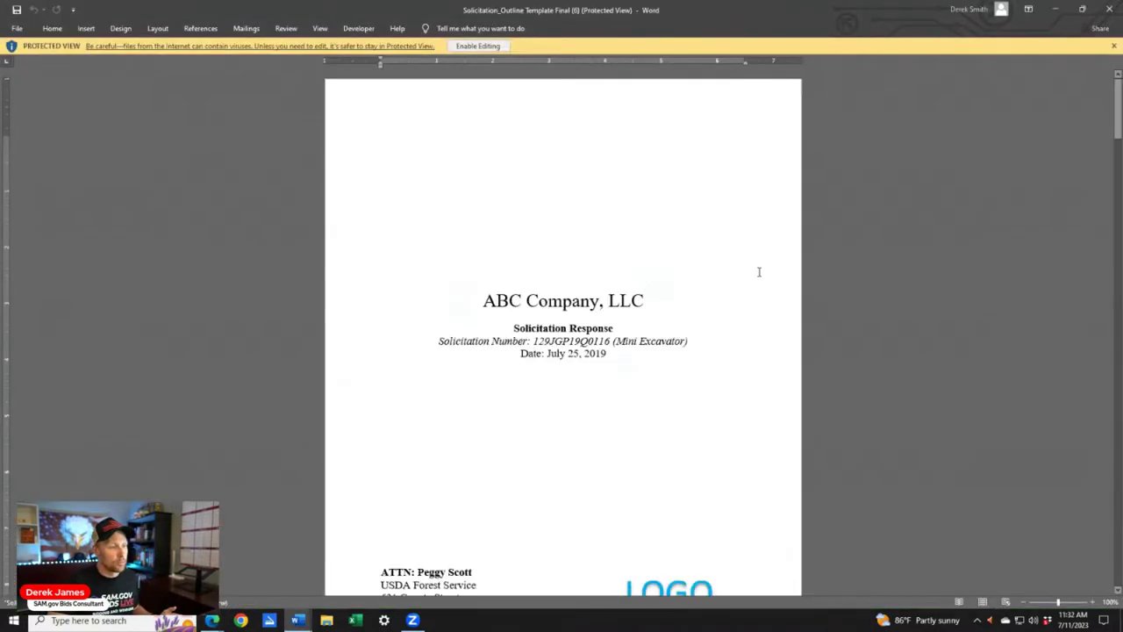
Enable editing on the template and scroll around its title page and Contents
{"action": "left_click", "coordinate": [477, 45]}
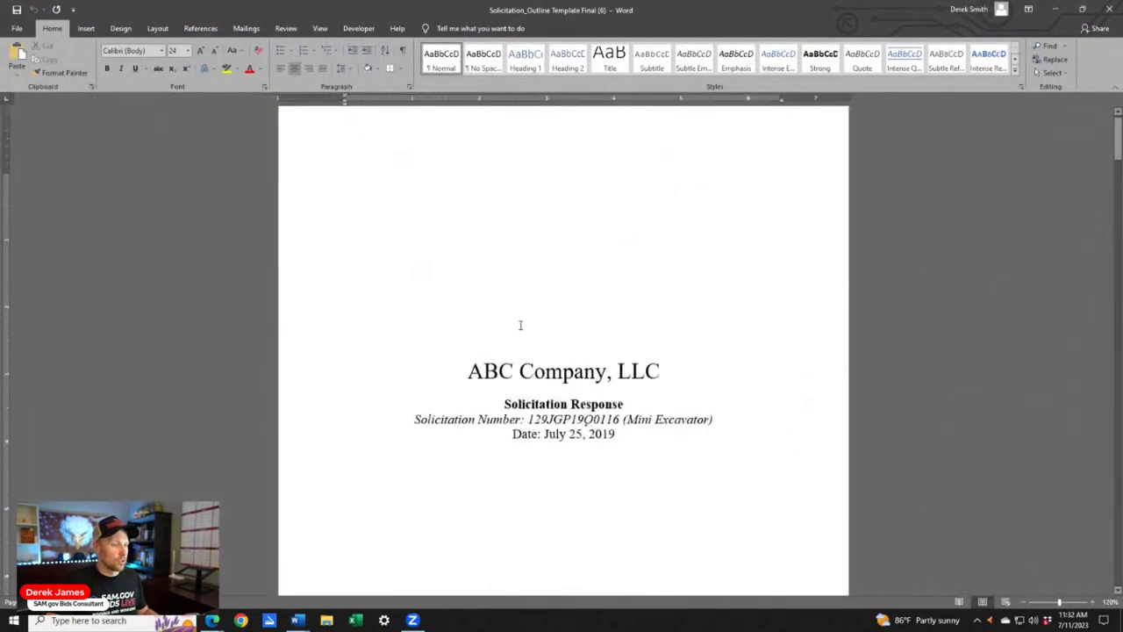
{"action": "scroll", "coordinate": [759, 323], "scroll_direction": "down", "scroll_amount": 3}
{"action": "left_click", "coordinate": [685, 308]}
{"action": "scroll", "coordinate": [634, 374], "scroll_direction": "up", "scroll_amount": 2}
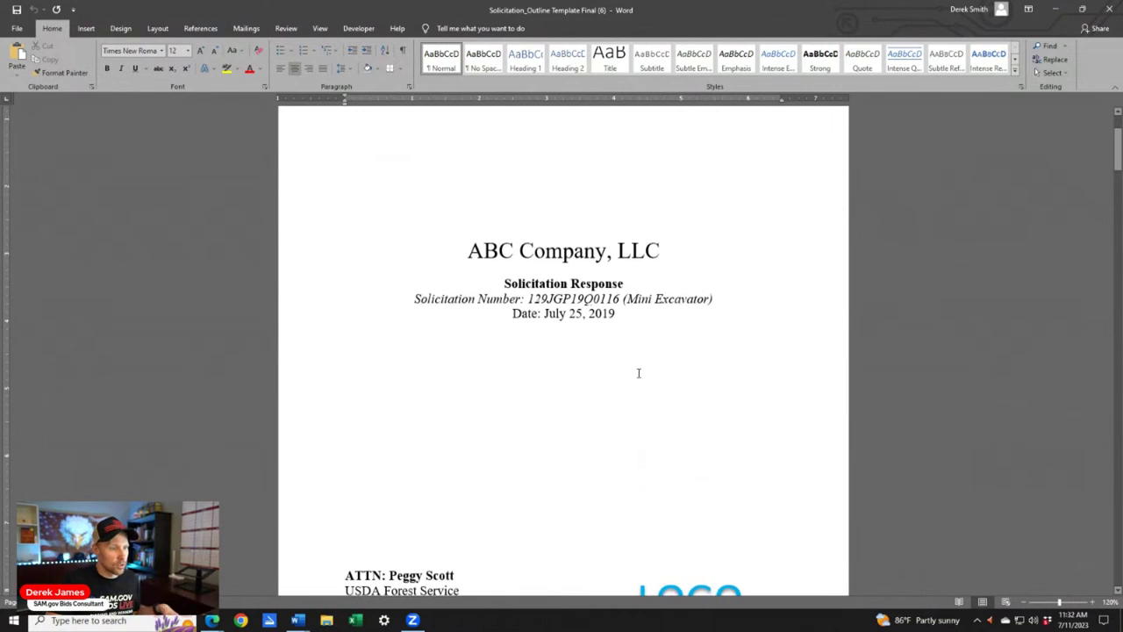
{"action": "scroll", "coordinate": [639, 373], "scroll_direction": "down", "scroll_amount": 2}
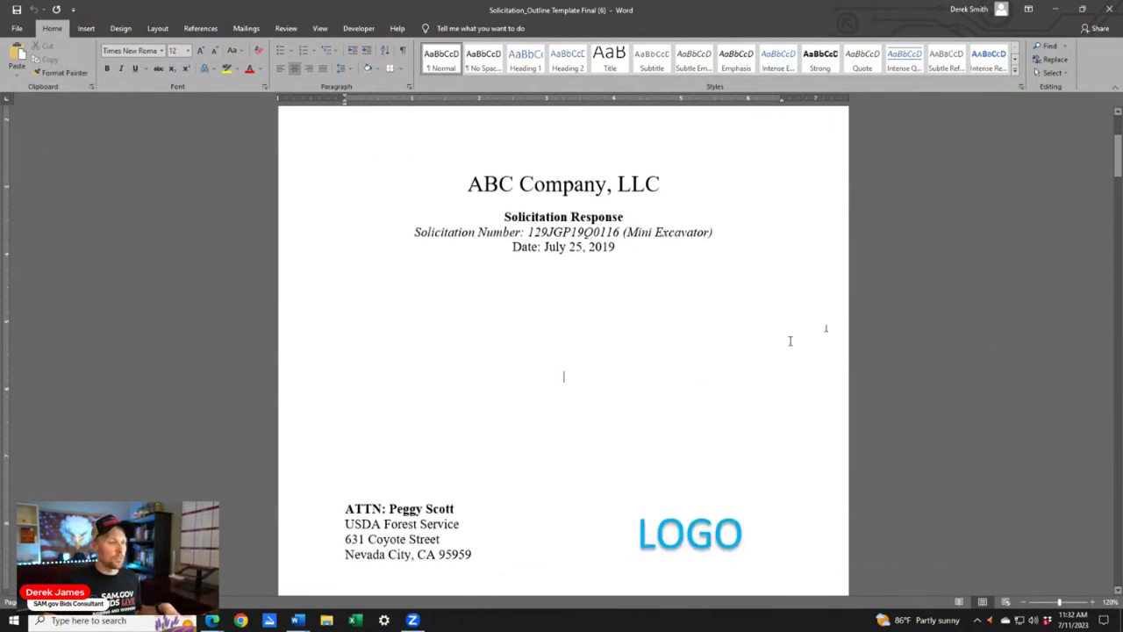
{"action": "scroll", "coordinate": [787, 340], "scroll_direction": "up", "scroll_amount": 2}
{"action": "scroll", "coordinate": [778, 341], "scroll_direction": "up", "scroll_amount": 2}
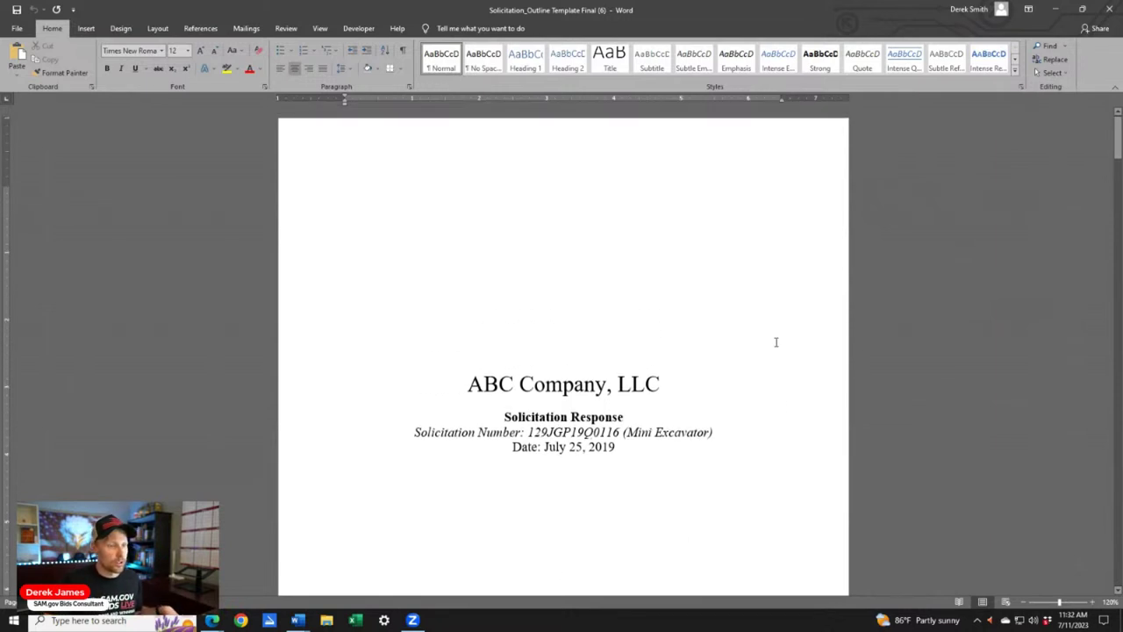
{"action": "scroll", "coordinate": [772, 343], "scroll_direction": "up", "scroll_amount": 2}
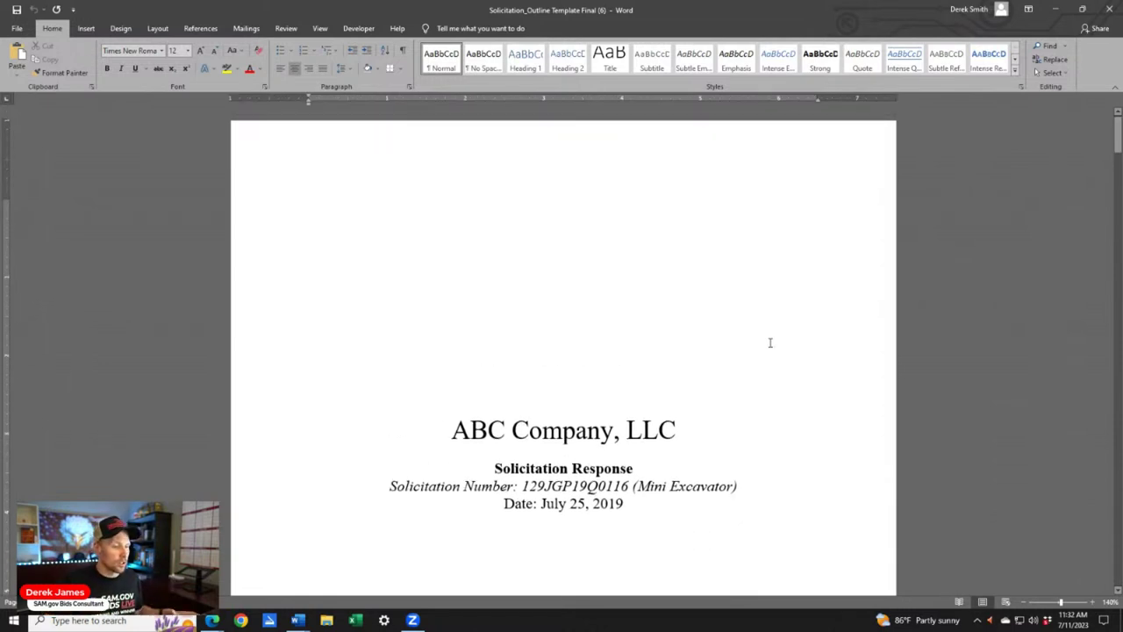
{"action": "scroll", "coordinate": [772, 342], "scroll_direction": "down", "scroll_amount": 13}
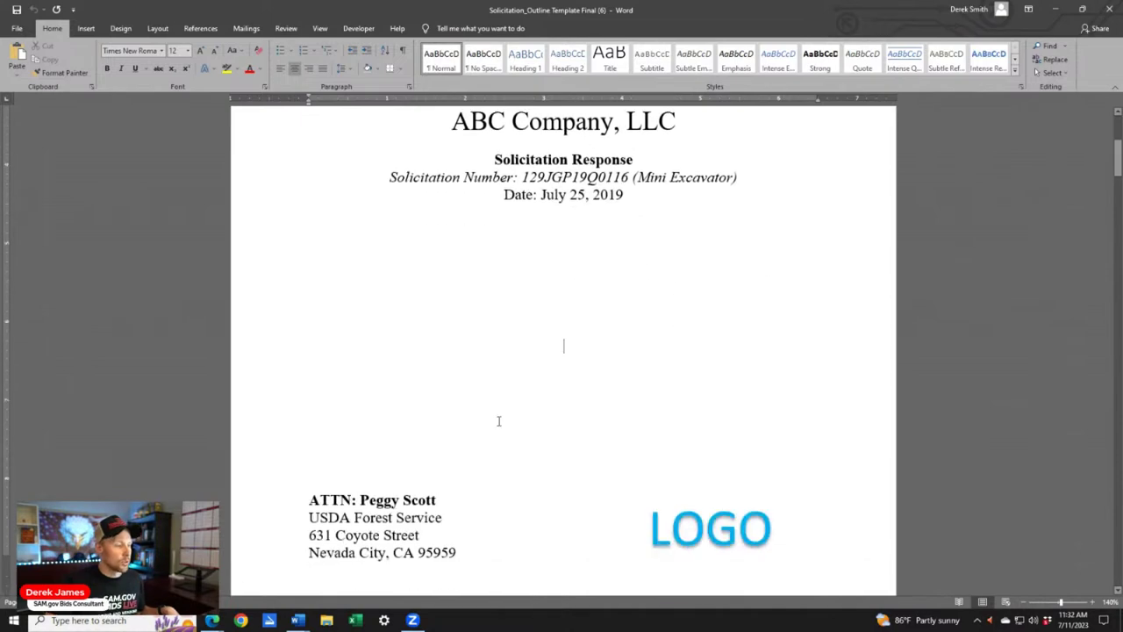
{"action": "scroll", "coordinate": [663, 417], "scroll_direction": "down", "scroll_amount": 5}
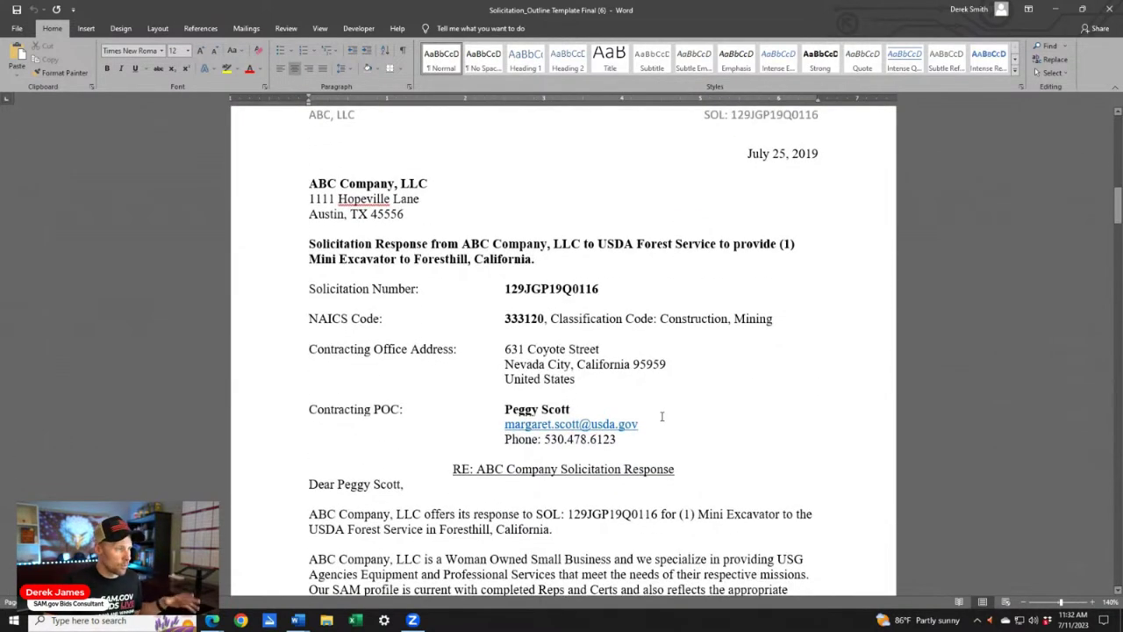
{"action": "scroll", "coordinate": [666, 394], "scroll_direction": "down", "scroll_amount": 15}
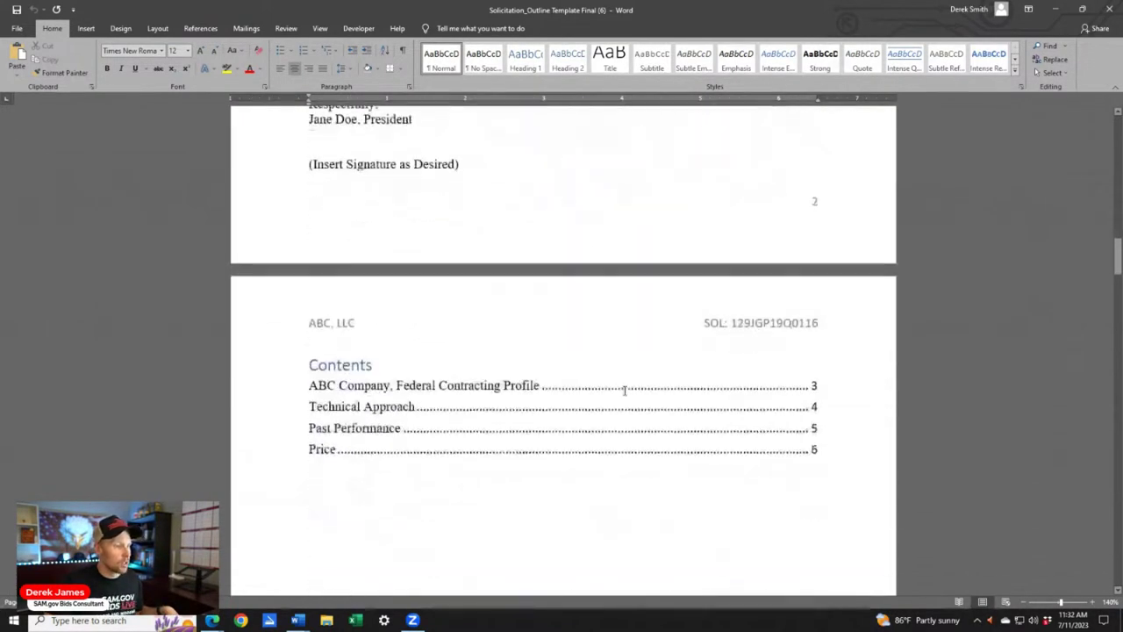
{"action": "scroll", "coordinate": [534, 324], "scroll_direction": "down", "scroll_amount": 3}
Scroll from the table of contents through the profile table and sections down to Price
{"action": "left_click", "coordinate": [597, 241]}
{"action": "left_click", "coordinate": [675, 386]}
{"action": "scroll", "coordinate": [659, 412], "scroll_direction": "down", "scroll_amount": 12}
{"action": "scroll", "coordinate": [574, 330], "scroll_direction": "down", "scroll_amount": 5}
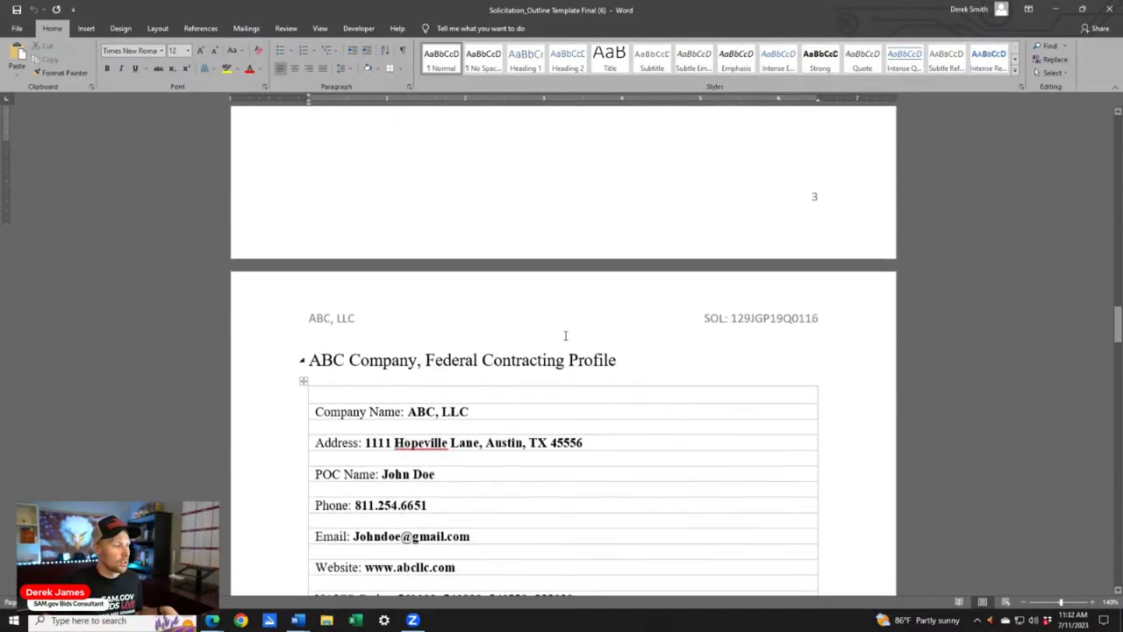
{"action": "scroll", "coordinate": [446, 199], "scroll_direction": "down", "scroll_amount": 5}
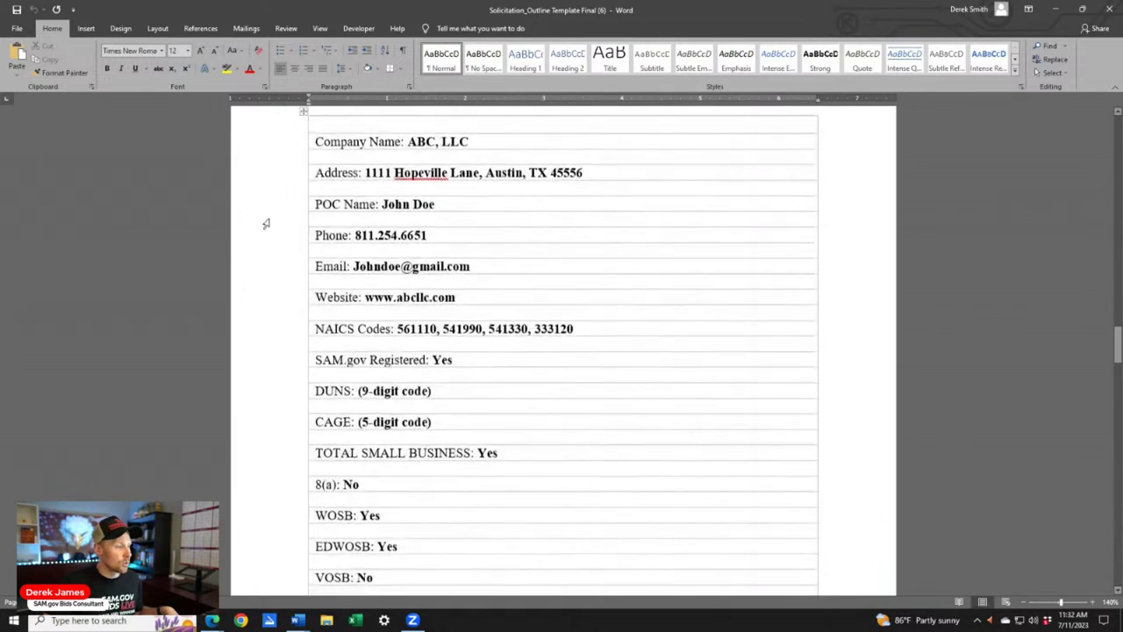
{"action": "scroll", "coordinate": [446, 425], "scroll_direction": "up", "scroll_amount": 6}
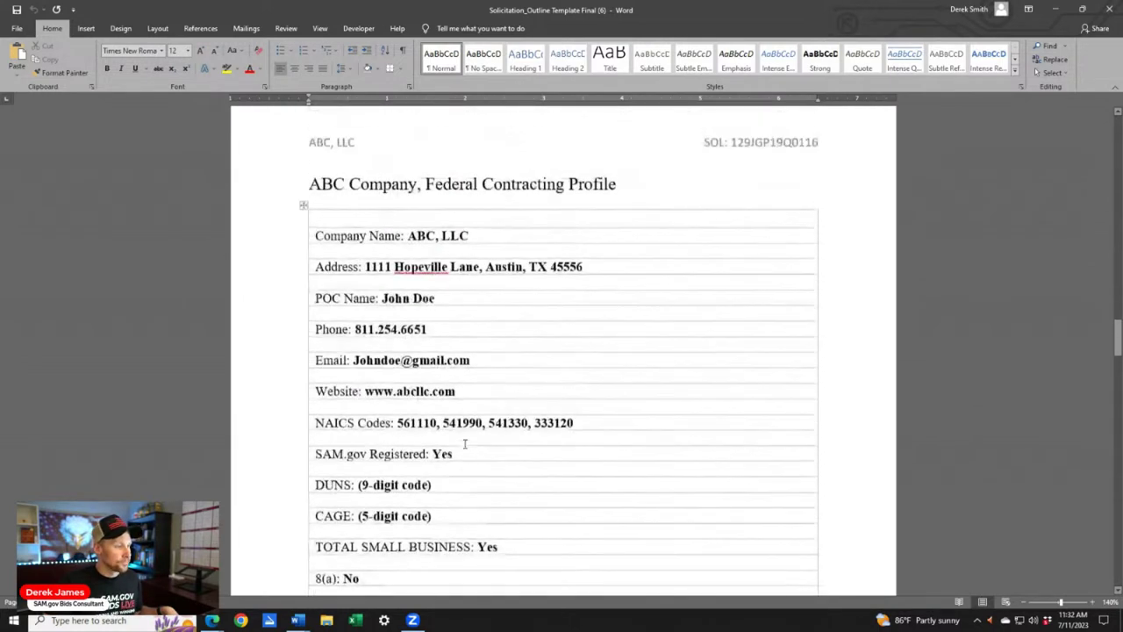
{"action": "scroll", "coordinate": [561, 351], "scroll_direction": "down", "scroll_amount": 2}
{"action": "scroll", "coordinate": [571, 344], "scroll_direction": "up", "scroll_amount": 1}
{"action": "scroll", "coordinate": [571, 345], "scroll_direction": "down", "scroll_amount": 12}
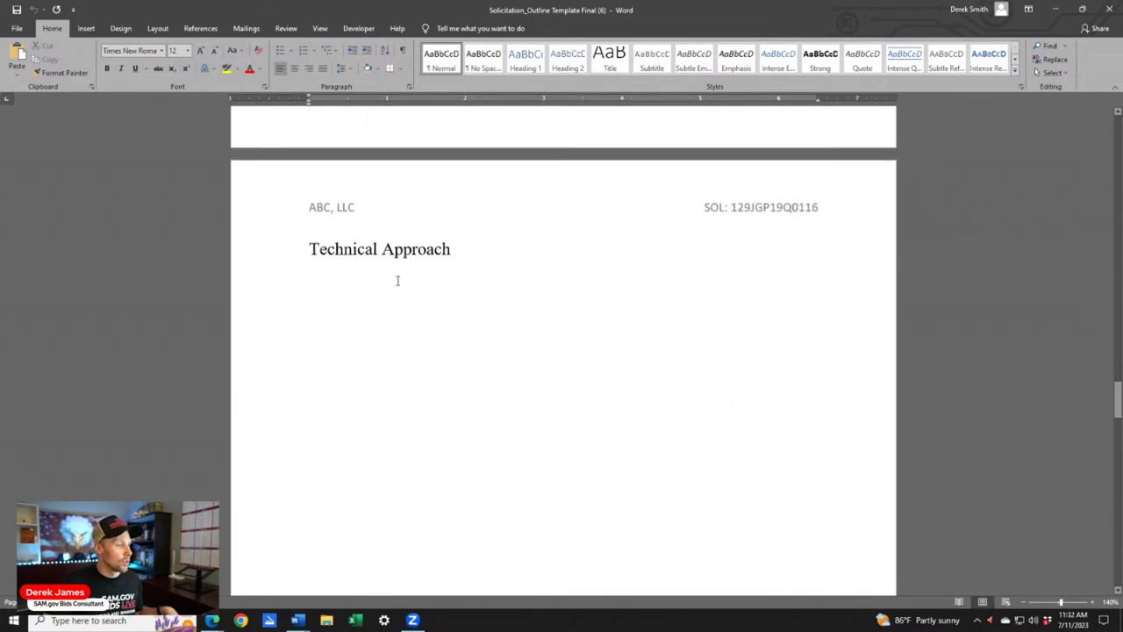
{"action": "scroll", "coordinate": [431, 293], "scroll_direction": "down", "scroll_amount": 1}
{"action": "scroll", "coordinate": [570, 250], "scroll_direction": "down", "scroll_amount": 20}
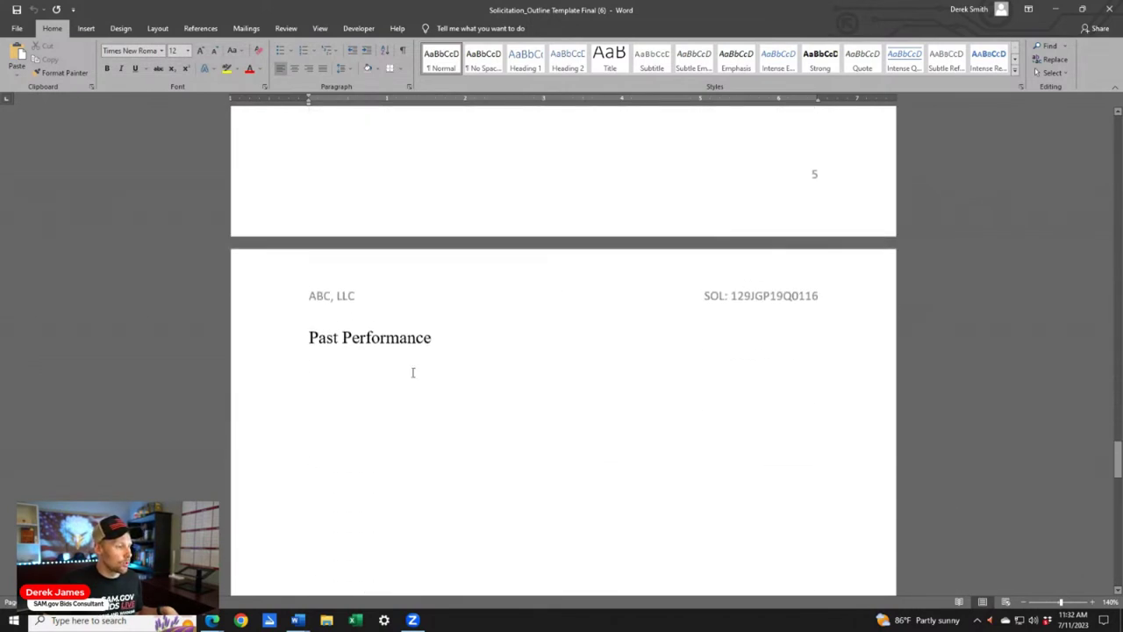
{"action": "scroll", "coordinate": [604, 410], "scroll_direction": "down", "scroll_amount": 8}
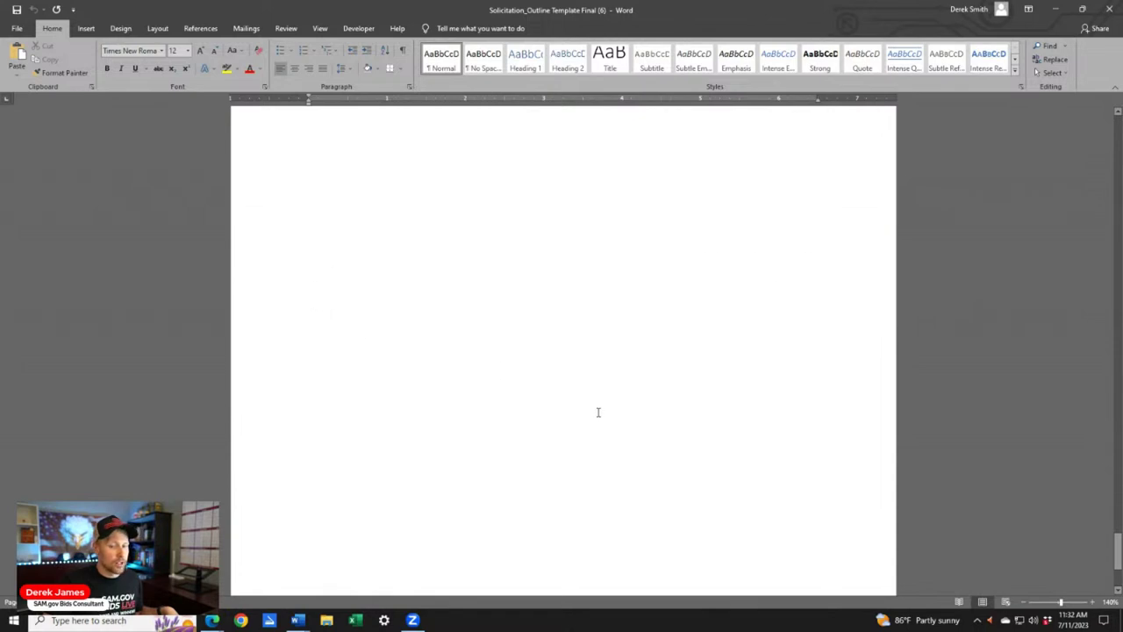
{"action": "scroll", "coordinate": [1096, 530], "scroll_direction": "up", "scroll_amount": 2}
{"action": "left_click_drag", "start_coordinate": [1117, 540], "coordinate": [1117, 127]}
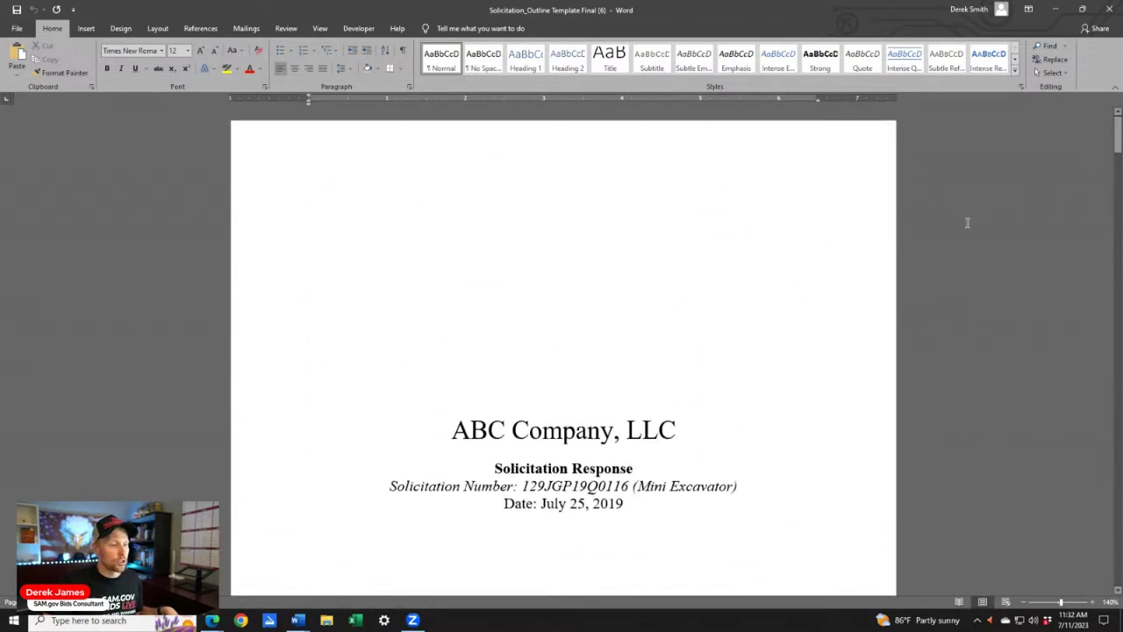
{"action": "scroll", "coordinate": [687, 344], "scroll_direction": "down", "scroll_amount": 15}
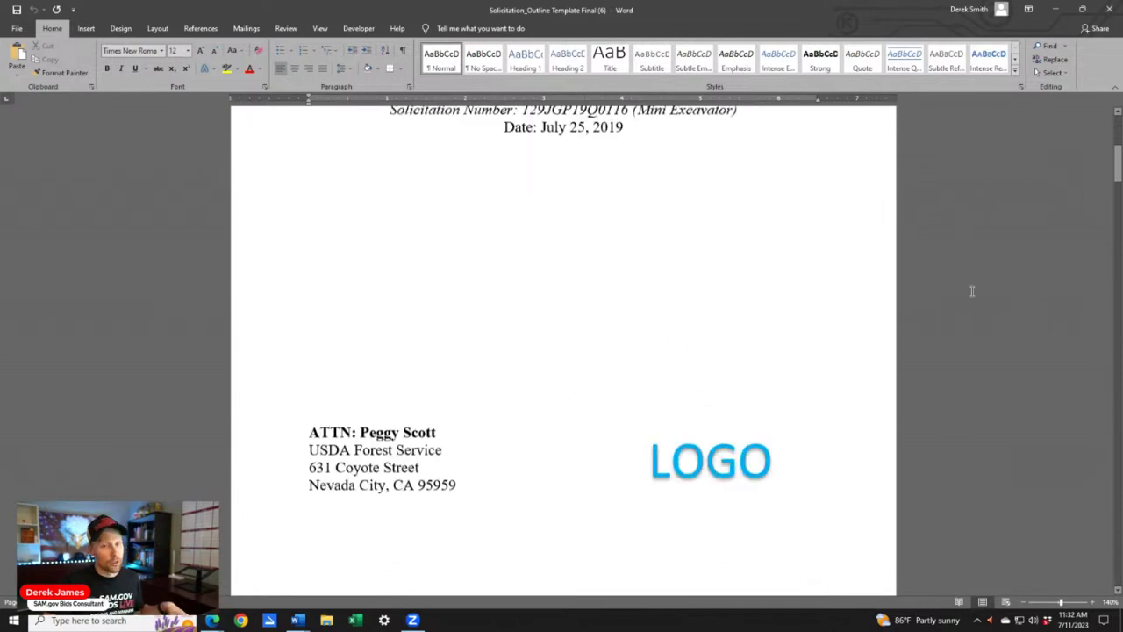
{"action": "scroll", "coordinate": [1024, 249], "scroll_direction": "down", "scroll_amount": 20}
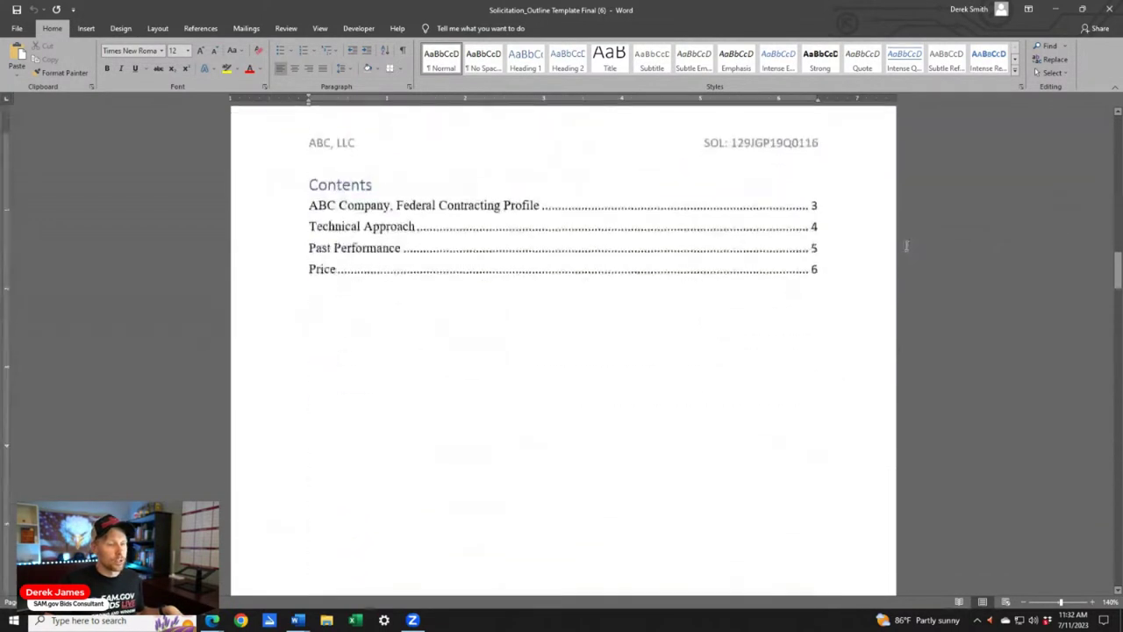
{"action": "scroll", "coordinate": [947, 325], "scroll_direction": "down", "scroll_amount": 15}
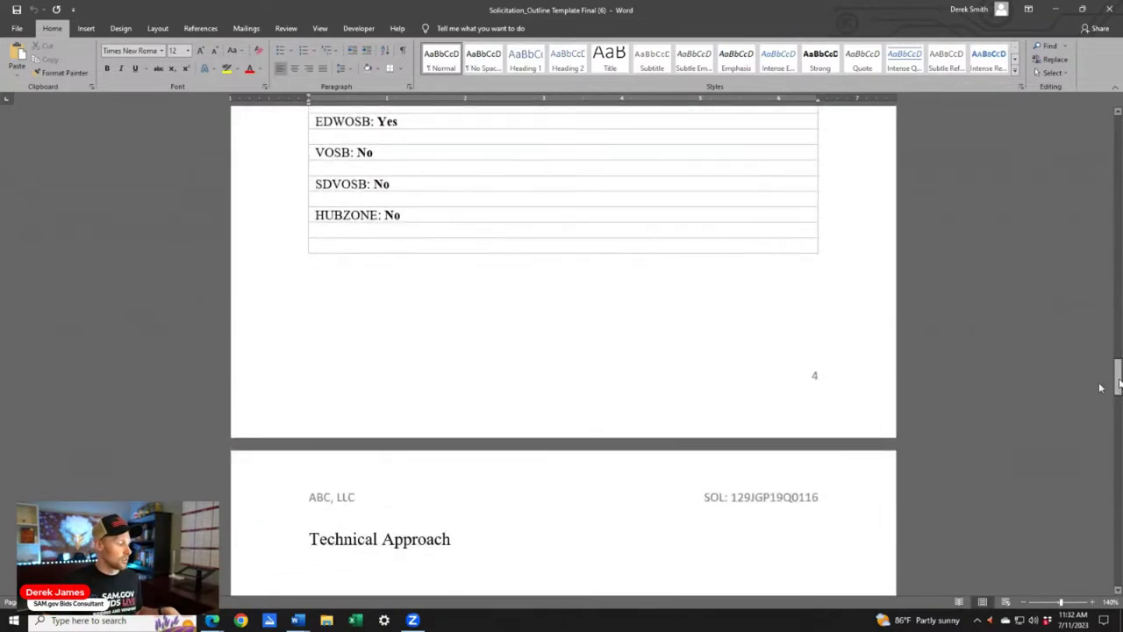
{"action": "left_click_drag", "start_coordinate": [1117, 376], "coordinate": [1117, 399]}
{"action": "left_click", "coordinate": [480, 279]}
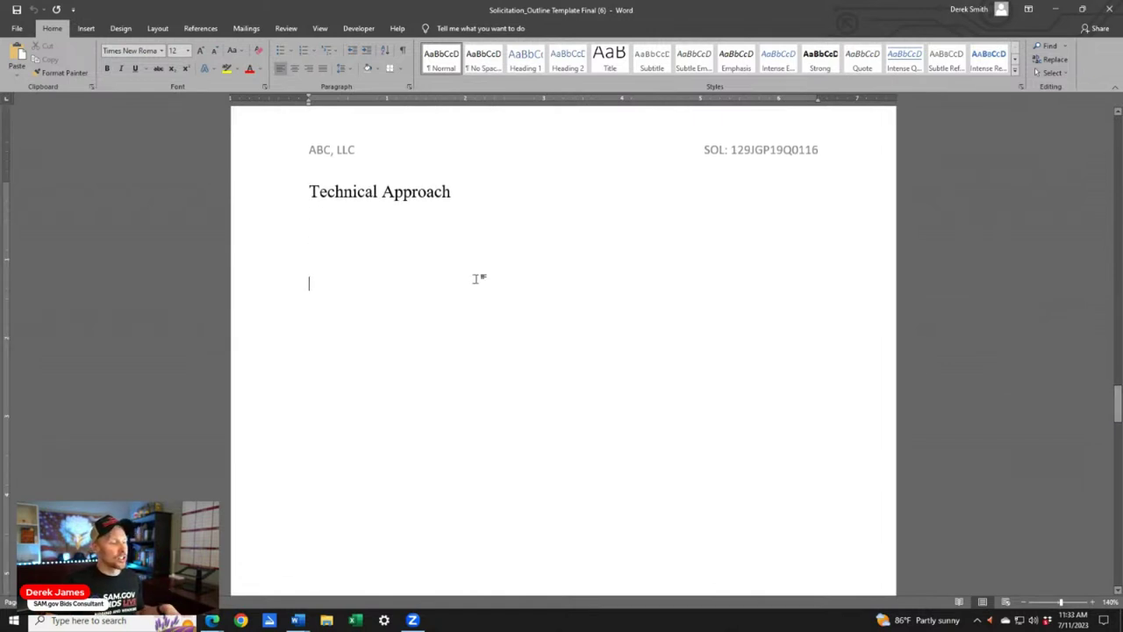
{"action": "scroll", "coordinate": [635, 252], "scroll_direction": "up", "scroll_amount": 2}
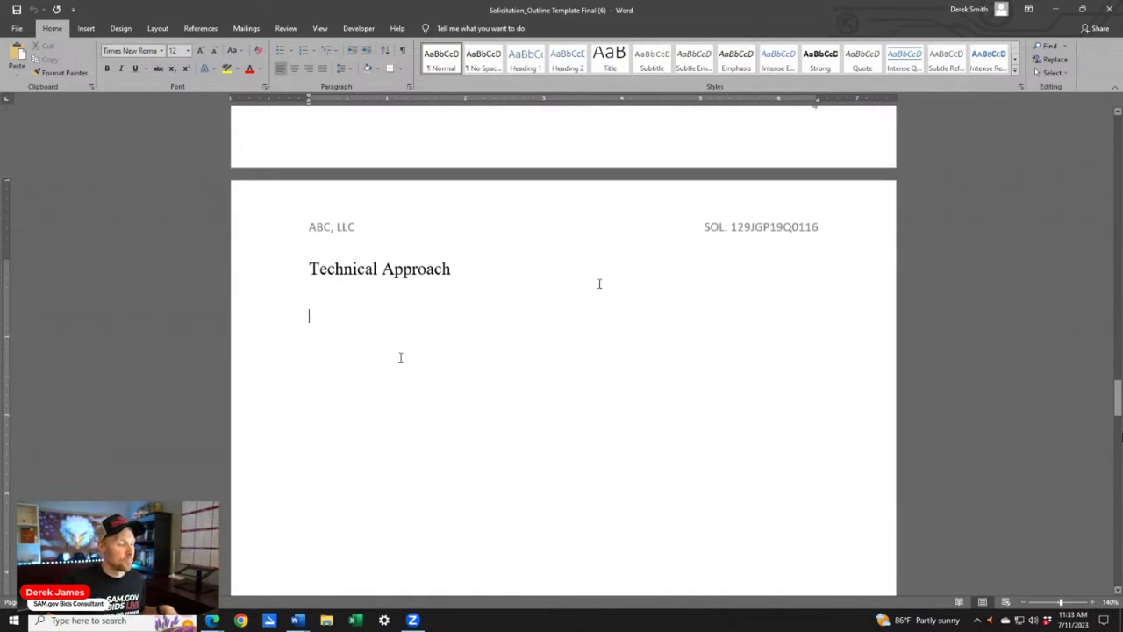
{"action": "scroll", "coordinate": [614, 359], "scroll_direction": "up", "scroll_amount": 6}
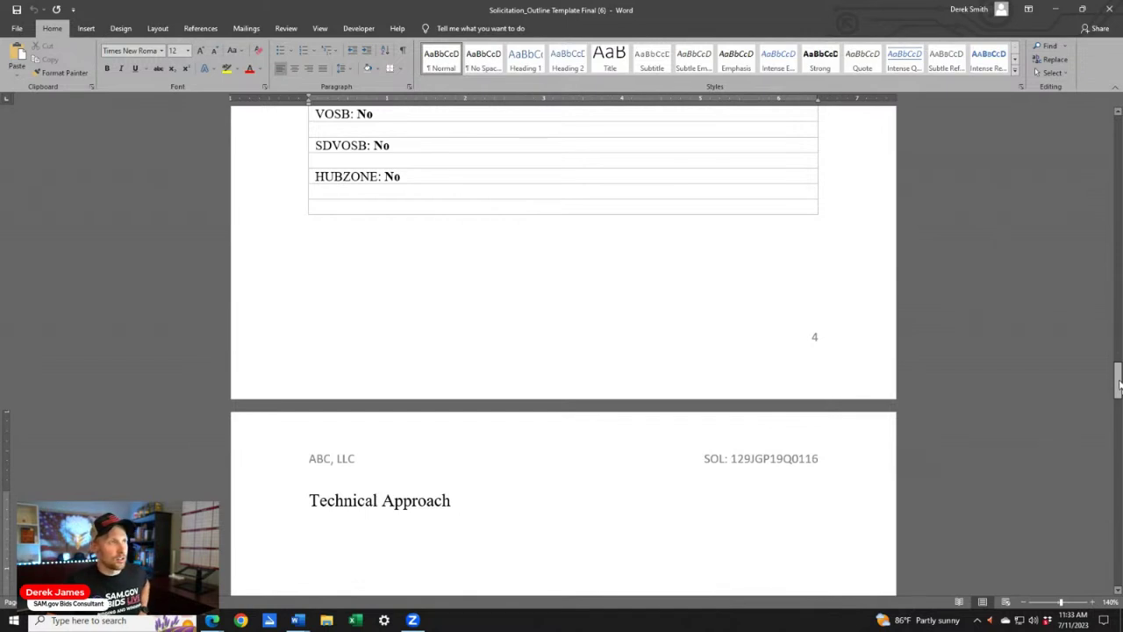
{"action": "left_click_drag", "start_coordinate": [1120, 383], "coordinate": [1118, 556]}
{"action": "scroll", "coordinate": [634, 366], "scroll_direction": "down", "scroll_amount": 1}
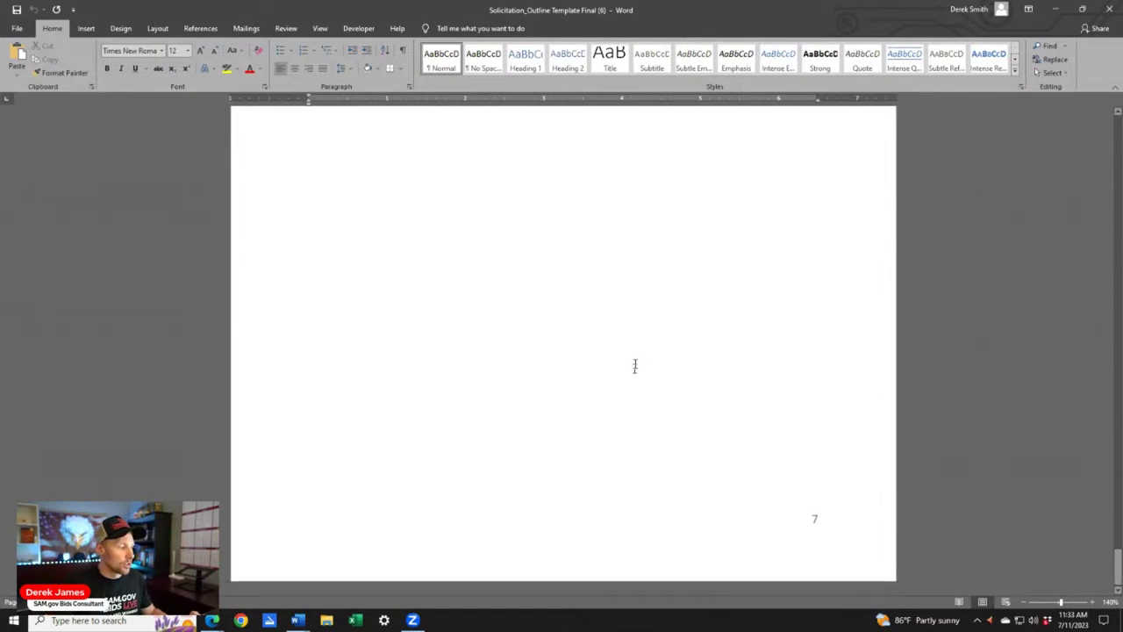
{"action": "scroll", "coordinate": [636, 365], "scroll_direction": "down", "scroll_amount": 5}
{"action": "scroll", "coordinate": [635, 363], "scroll_direction": "up", "scroll_amount": 5}
{"action": "left_click_drag", "start_coordinate": [1118, 472], "coordinate": [1118, 479]}
Close the revised performance work statement document from its taskbar preview
{"action": "mouse_move", "coordinate": [216, 623]}
{"action": "left_click", "coordinate": [235, 568]}
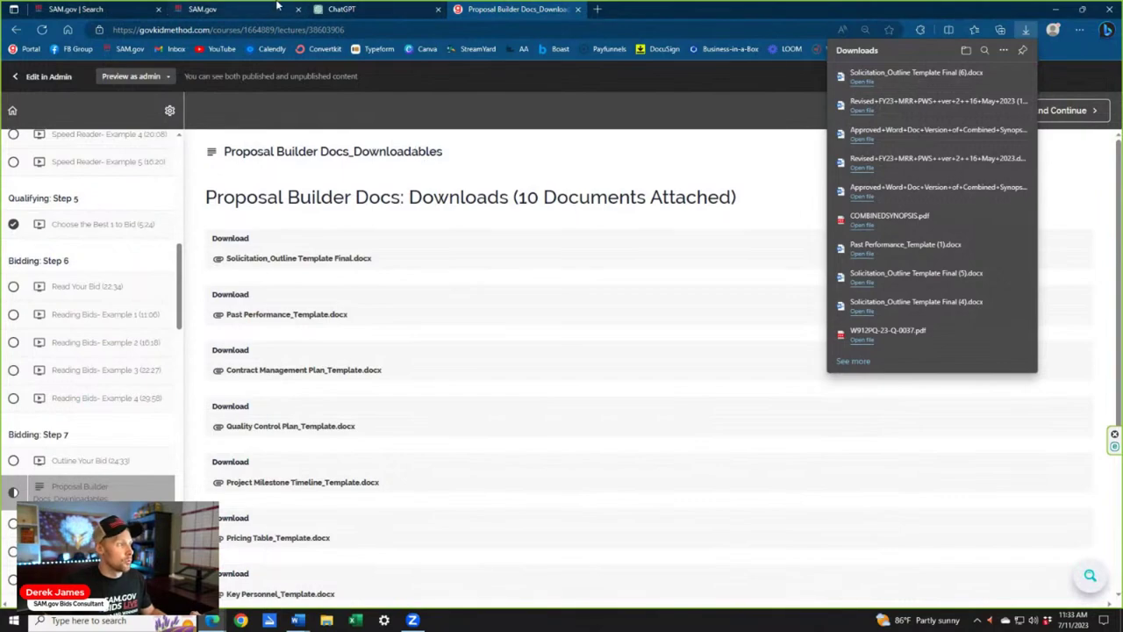
{"action": "mouse_move", "coordinate": [297, 621]}
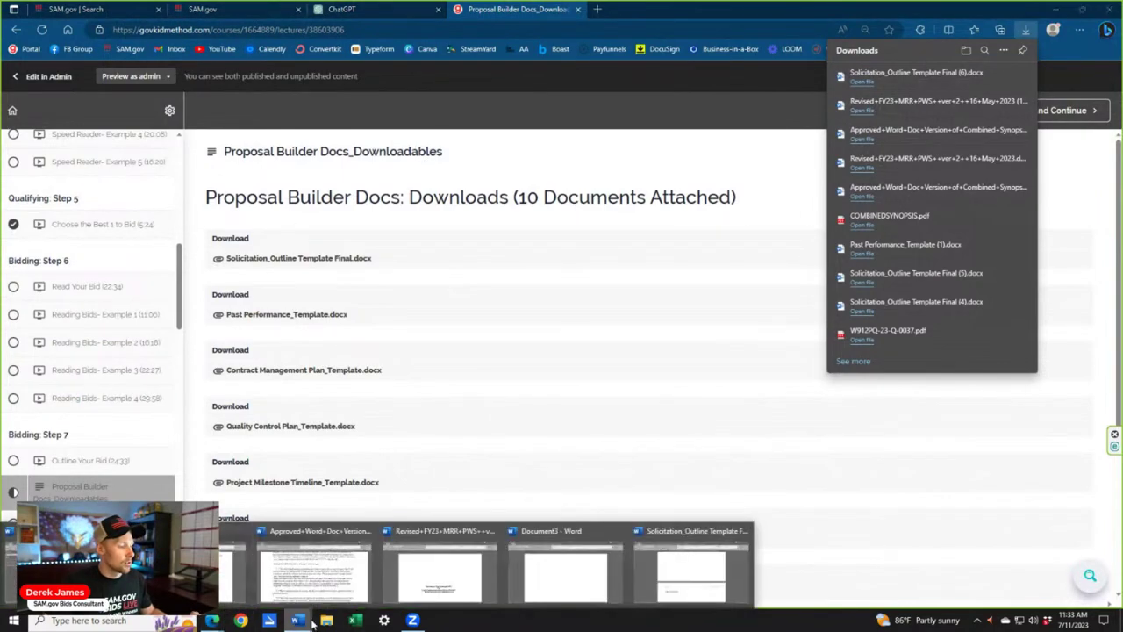
{"action": "mouse_move", "coordinate": [232, 571]}
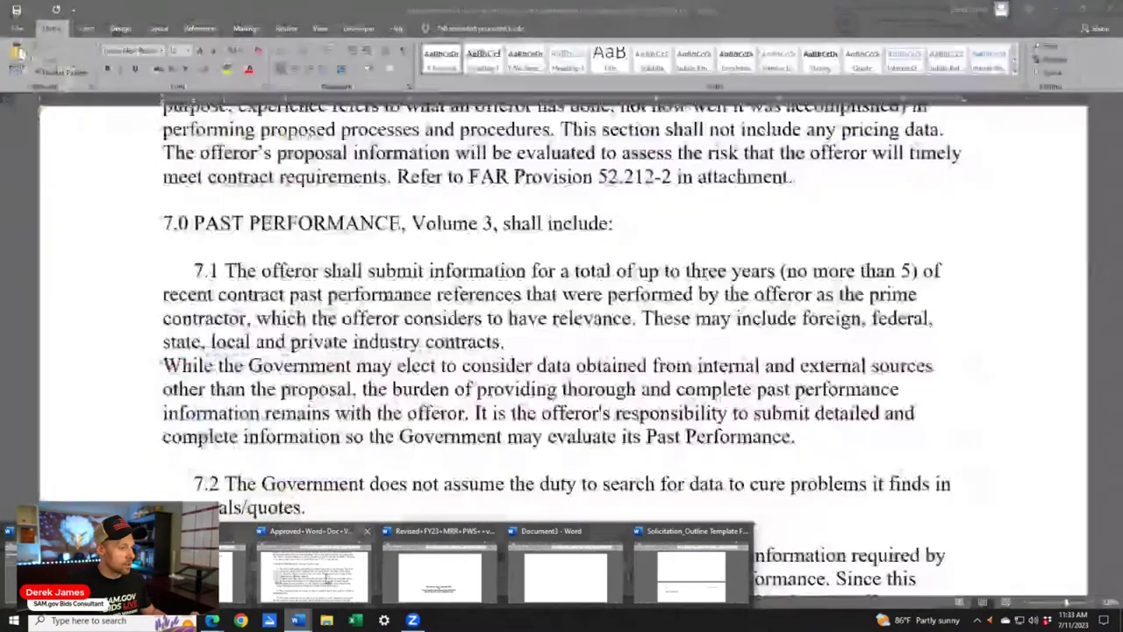
{"action": "mouse_move", "coordinate": [407, 570]}
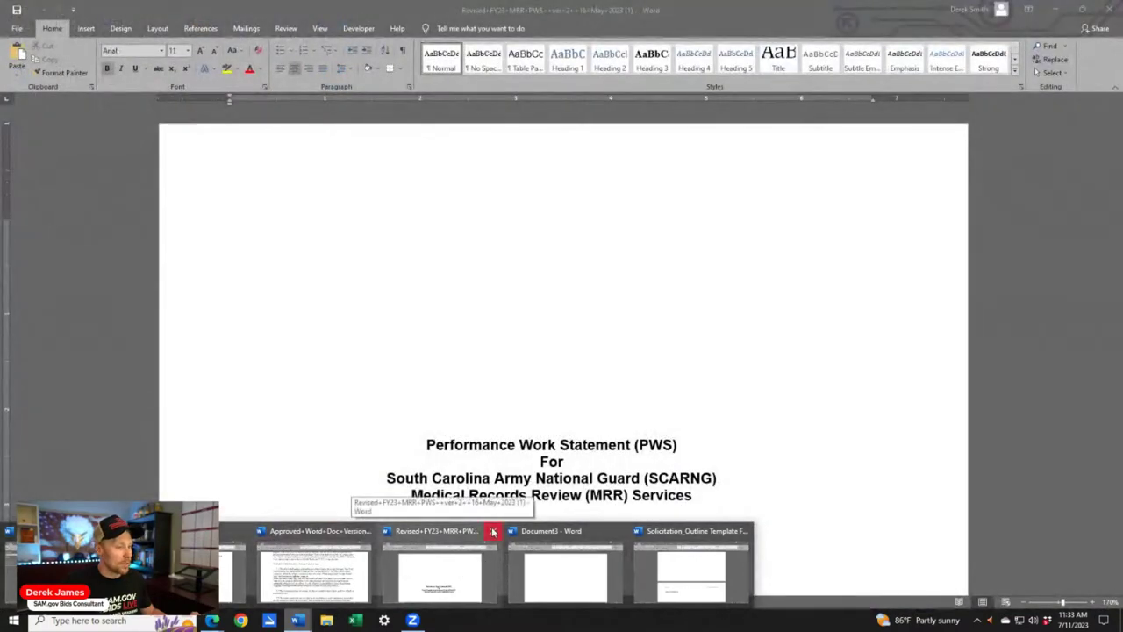
{"action": "left_click", "coordinate": [492, 531]}
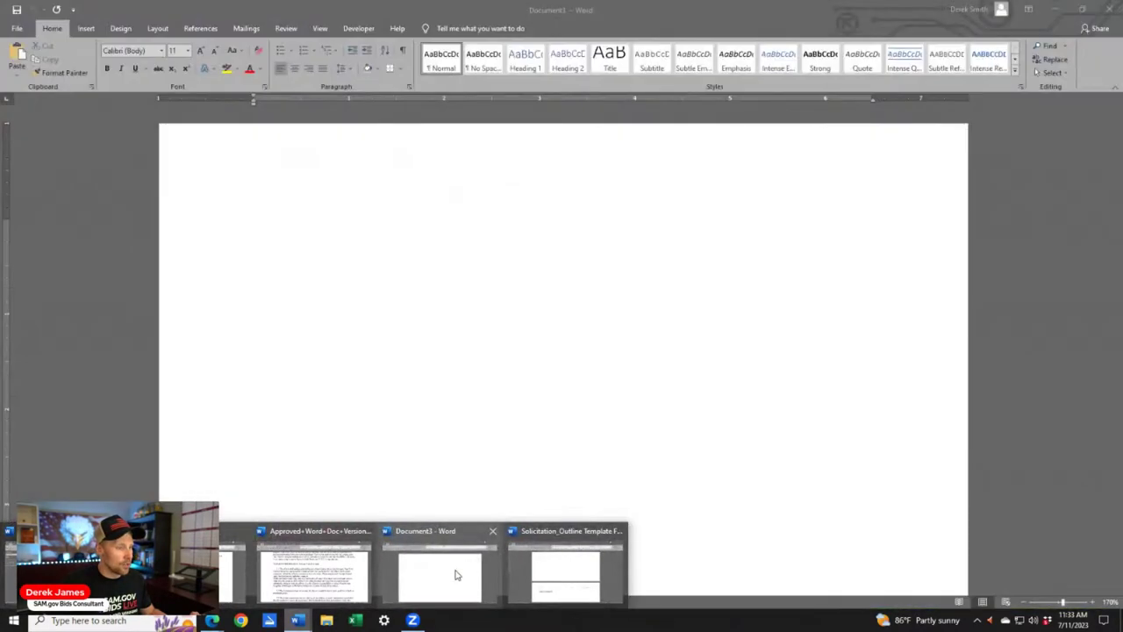
Minimise blank Document3 and preview the Solicitation_Outline Template Final (6) window
{"action": "left_click", "coordinate": [455, 575]}
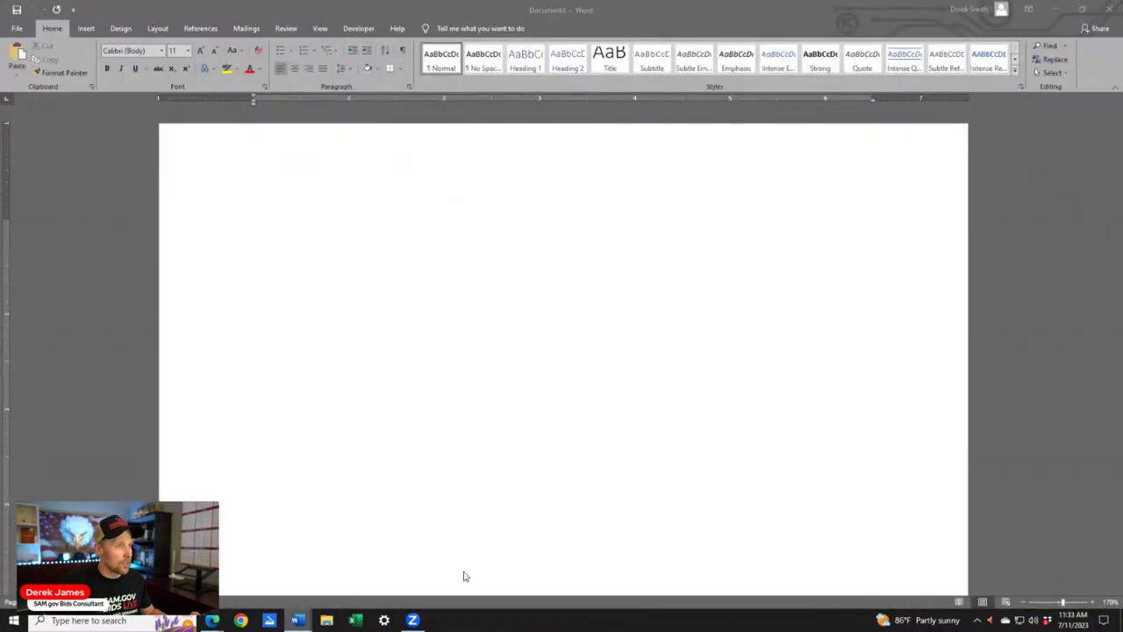
{"action": "left_click", "coordinate": [298, 621]}
{"action": "mouse_move", "coordinate": [298, 621]}
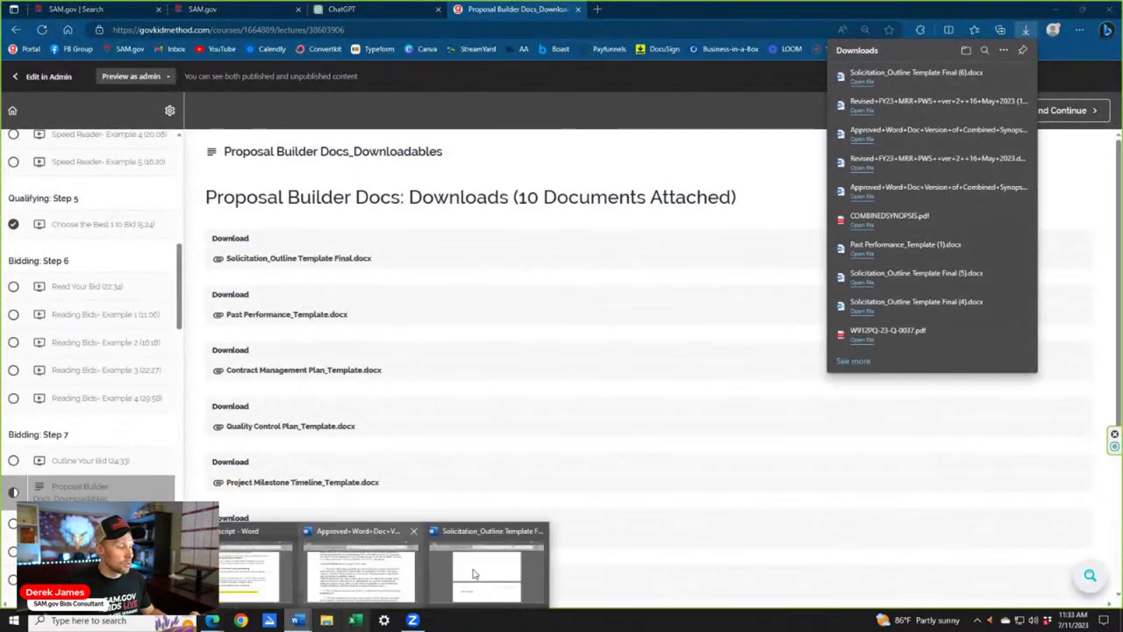
{"action": "mouse_move", "coordinate": [504, 560]}
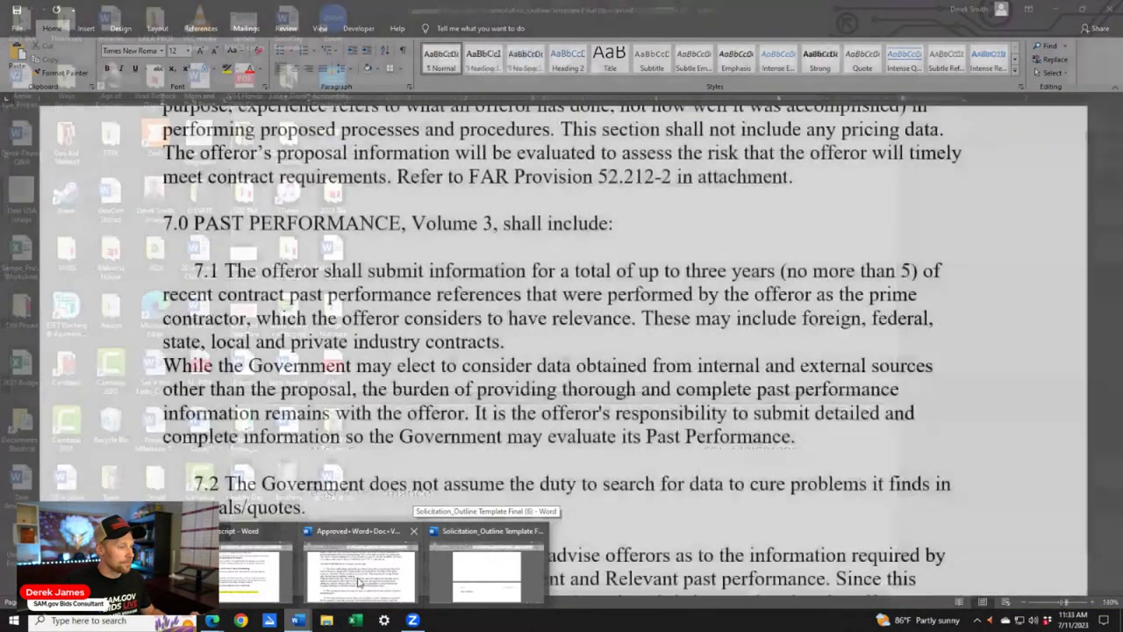
Bring the Approved solicitation document forward and scroll to section 5.3
{"action": "left_click", "coordinate": [360, 570]}
{"action": "scroll", "coordinate": [604, 312], "scroll_direction": "up", "scroll_amount": 4}
{"action": "scroll", "coordinate": [603, 312], "scroll_direction": "up", "scroll_amount": 18}
{"action": "left_click", "coordinate": [586, 354]}
{"action": "scroll", "coordinate": [586, 354], "scroll_direction": "up", "scroll_amount": 6}
{"action": "scroll", "coordinate": [584, 350], "scroll_direction": "down", "scroll_amount": 2}
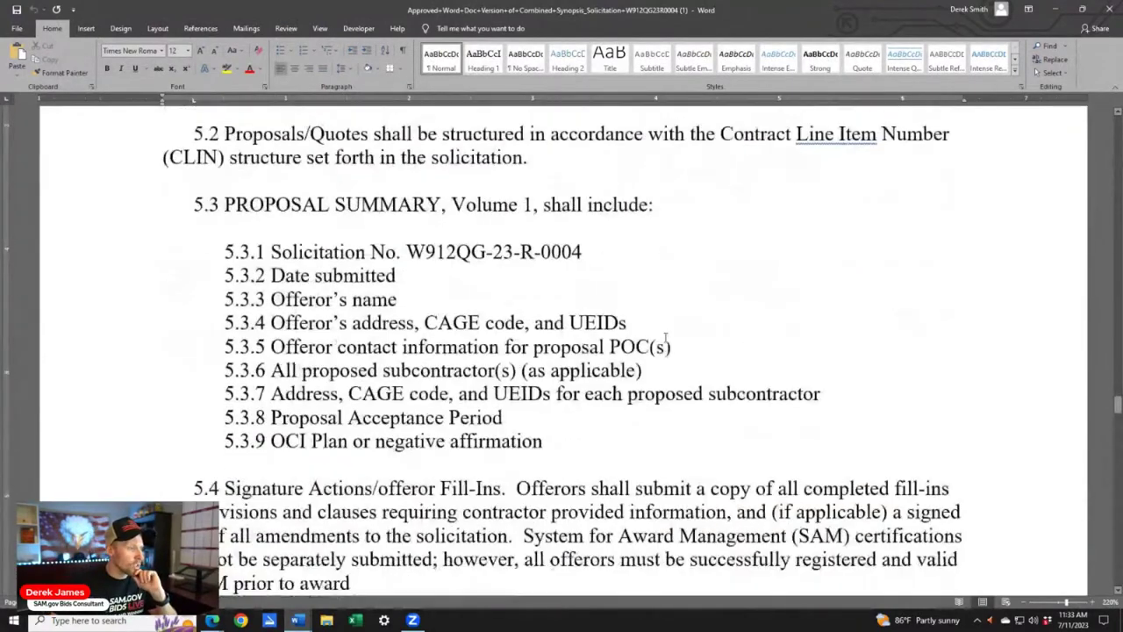
Select the 5.3 PROPOSAL SUMMARY heading and items 5.3.1 through 5.3.9 for review
{"action": "left_click", "coordinate": [399, 266]}
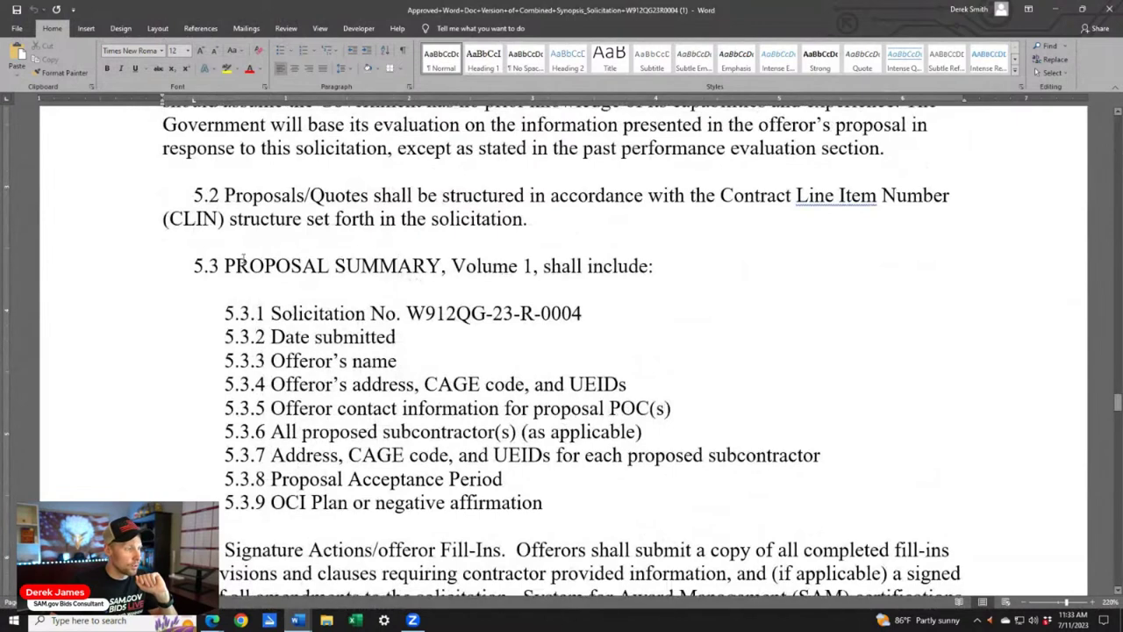
{"action": "triple_click", "coordinate": [610, 272]}
{"action": "left_click", "coordinate": [397, 337]}
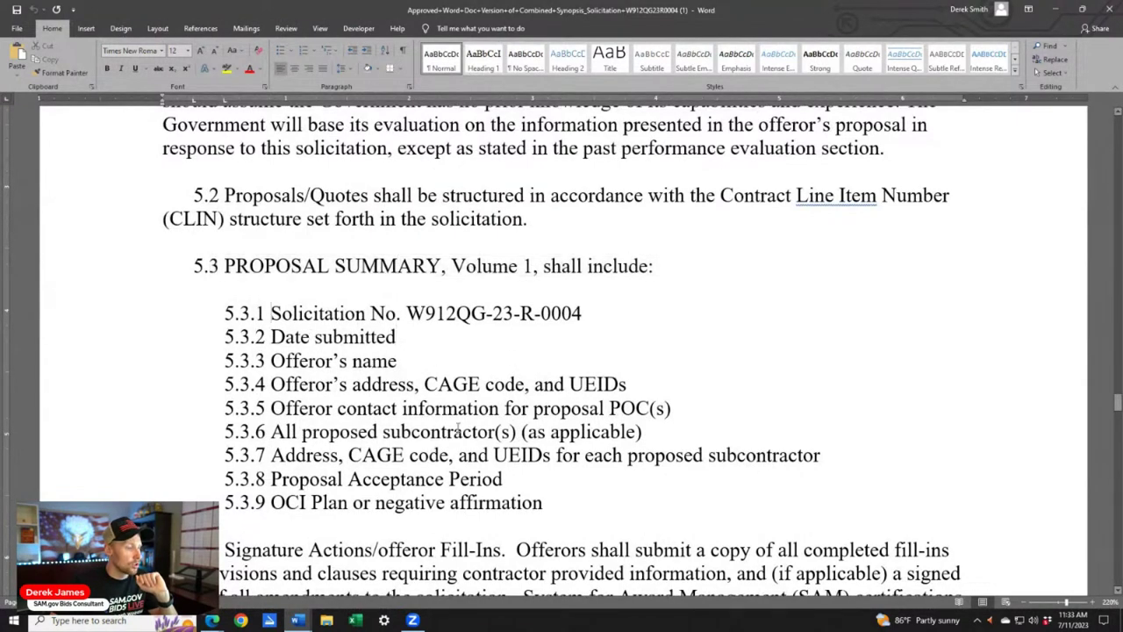
{"action": "left_click_drag", "start_coordinate": [270, 313], "coordinate": [603, 504]}
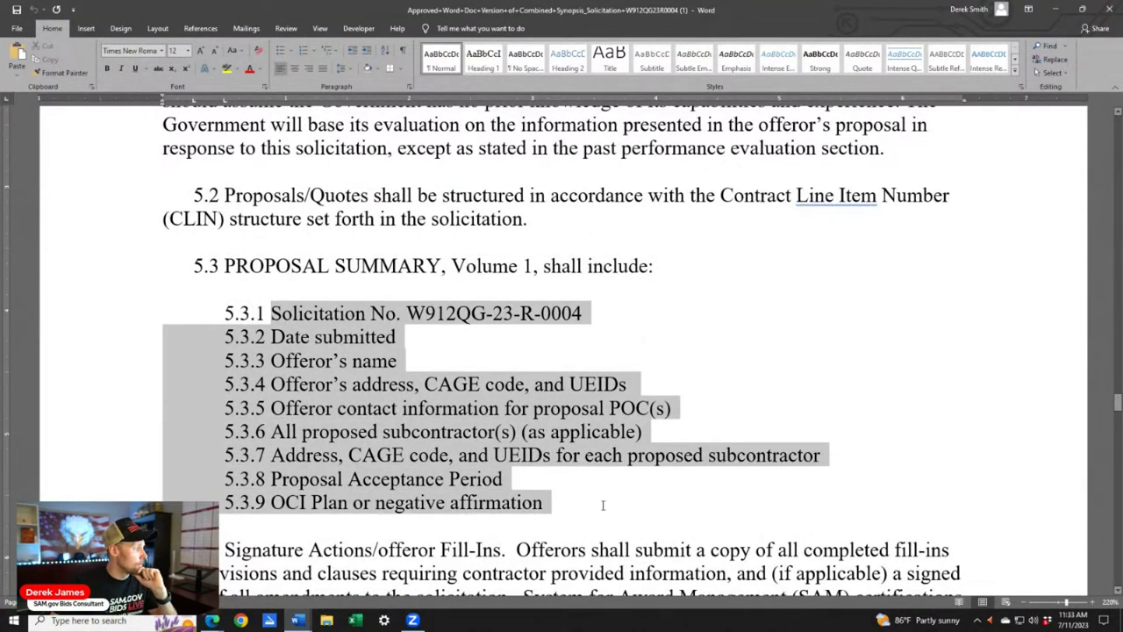
{"action": "left_click", "coordinate": [723, 345]}
{"action": "mouse_move", "coordinate": [574, 502]}
{"action": "left_mouse_down"}
{"action": "mouse_move", "coordinate": [223, 314]}
{"action": "mouse_move", "coordinate": [195, 313]}
{"action": "mouse_move", "coordinate": [412, 387]}
{"action": "mouse_move", "coordinate": [594, 497]}
{"action": "left_mouse_up"}
{"action": "left_click", "coordinate": [762, 362]}
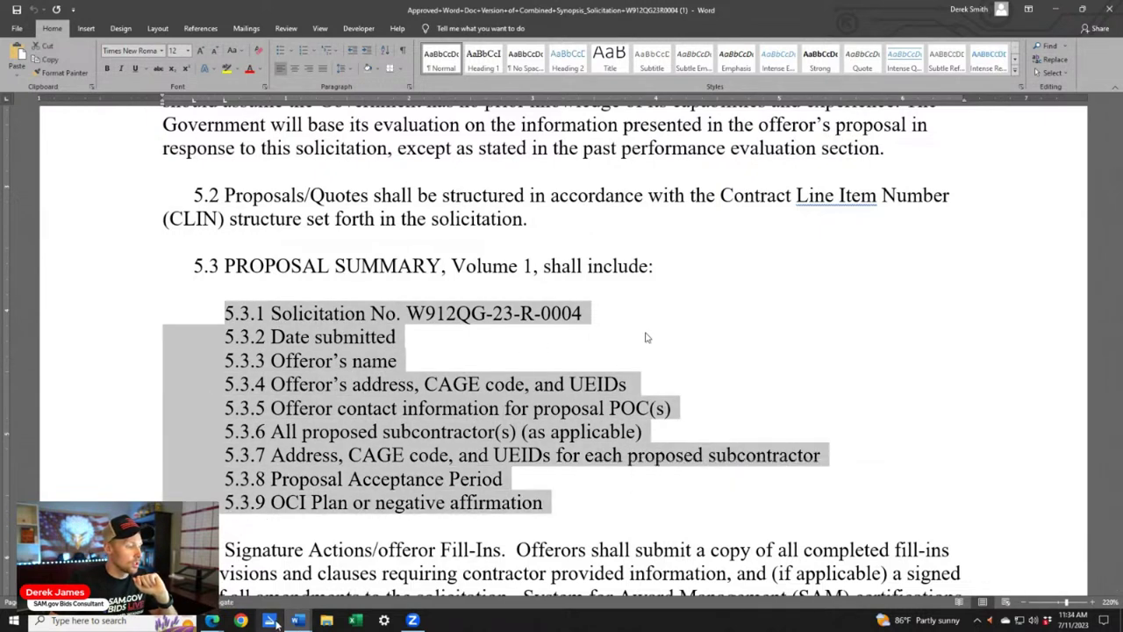
Switch to Solicitation_Outline Template Final (6) and scroll through its cover letter
{"action": "mouse_move", "coordinate": [297, 620]}
{"action": "left_click", "coordinate": [477, 575]}
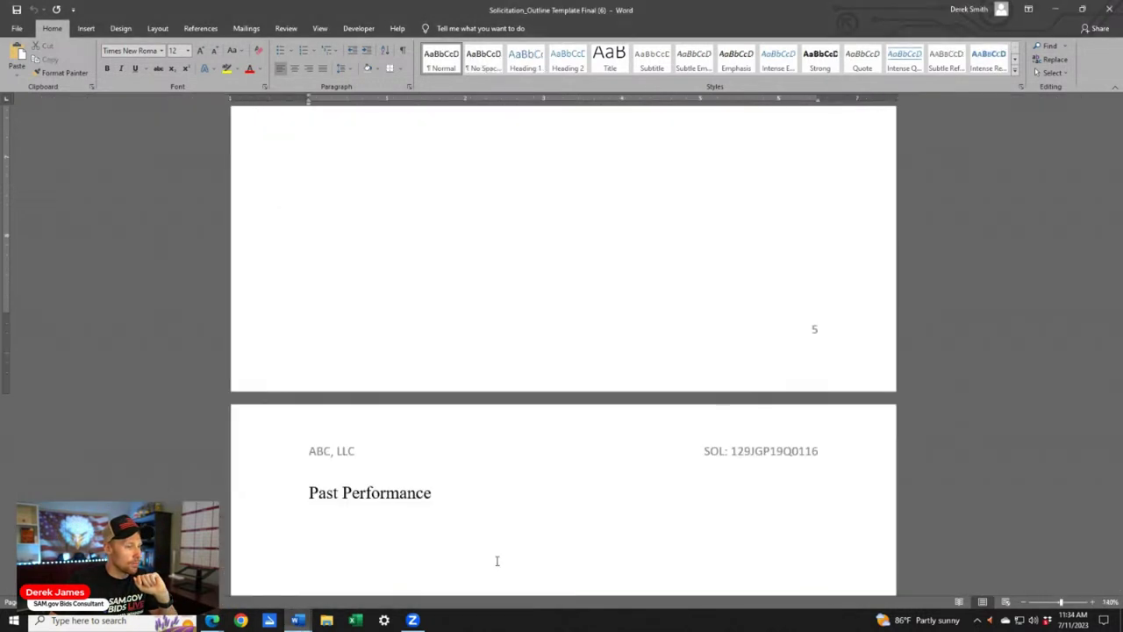
{"action": "scroll", "coordinate": [614, 321], "scroll_direction": "down", "scroll_amount": 10}
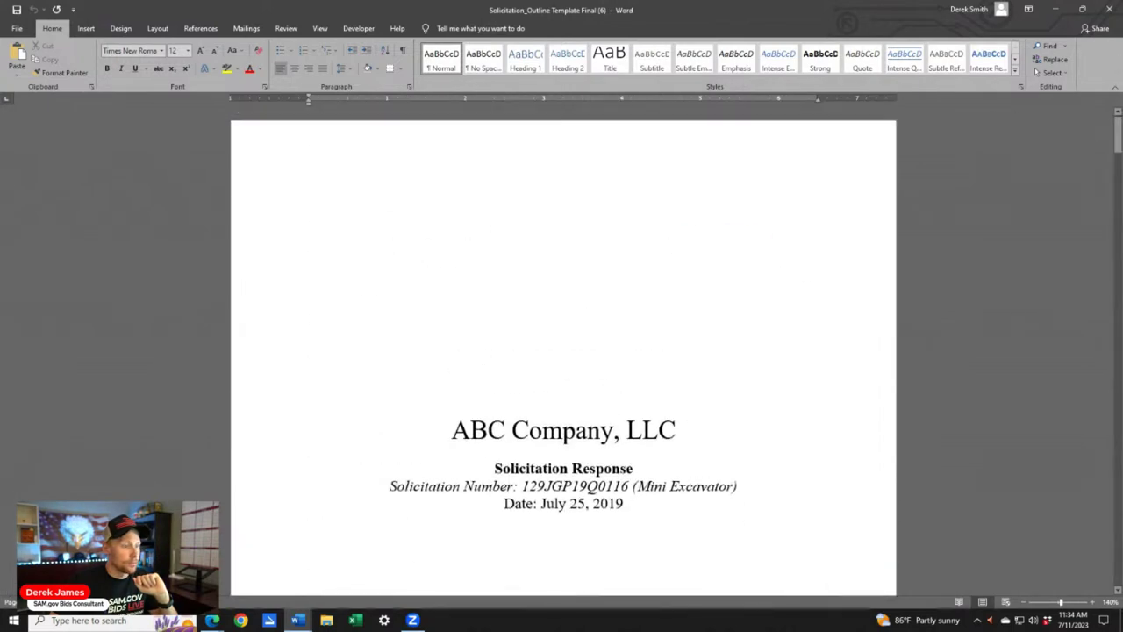
{"action": "scroll", "coordinate": [606, 335], "scroll_direction": "down", "scroll_amount": 10}
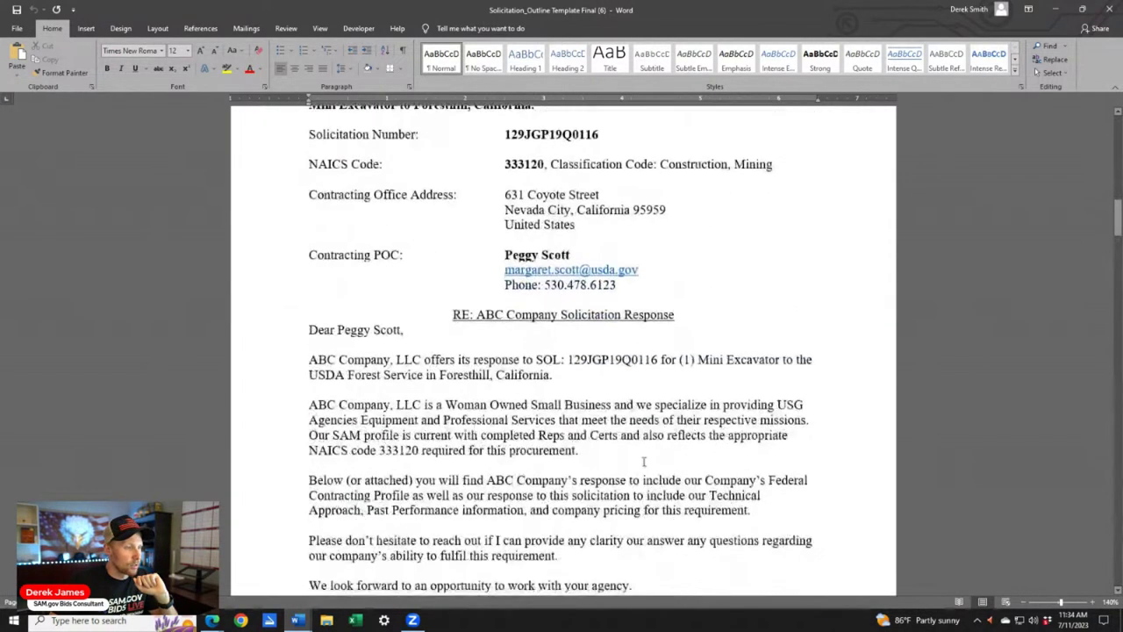
{"action": "scroll", "coordinate": [651, 341], "scroll_direction": "up", "scroll_amount": 2}
{"action": "scroll", "coordinate": [640, 334], "scroll_direction": "up", "scroll_amount": 1}
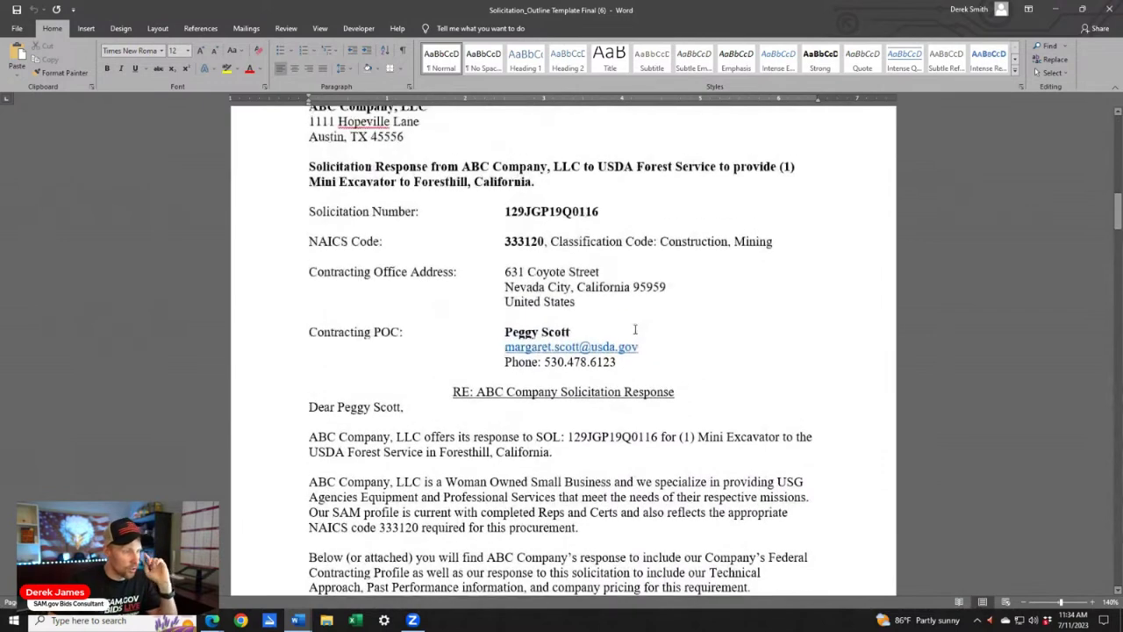
{"action": "scroll", "coordinate": [640, 329], "scroll_direction": "down", "scroll_amount": 4}
{"action": "scroll", "coordinate": [654, 351], "scroll_direction": "up", "scroll_amount": 6}
{"action": "scroll", "coordinate": [665, 372], "scroll_direction": "up", "scroll_amount": 1}
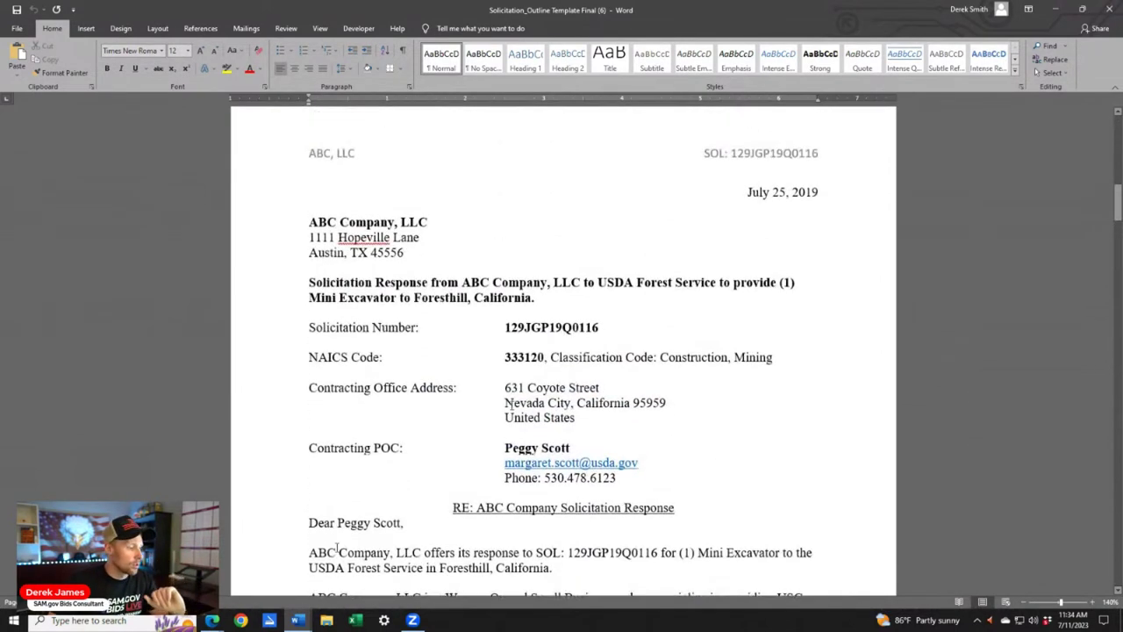
Return to the Approved solicitation document's 5.3 Proposal Summary list
{"action": "mouse_move", "coordinate": [223, 624]}
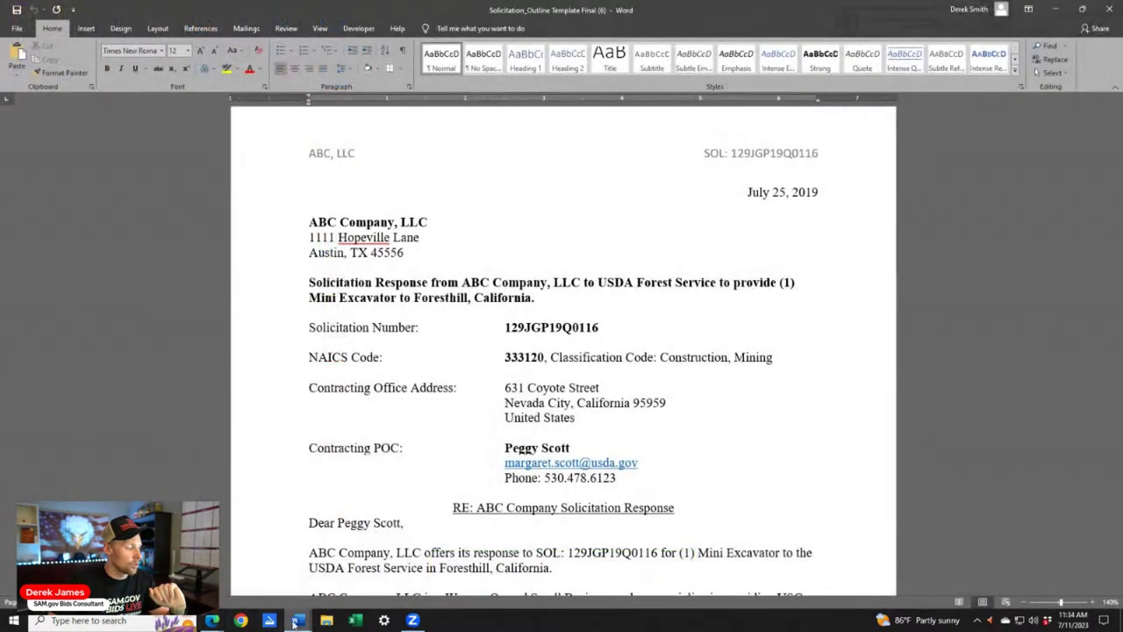
{"action": "mouse_move", "coordinate": [298, 621]}
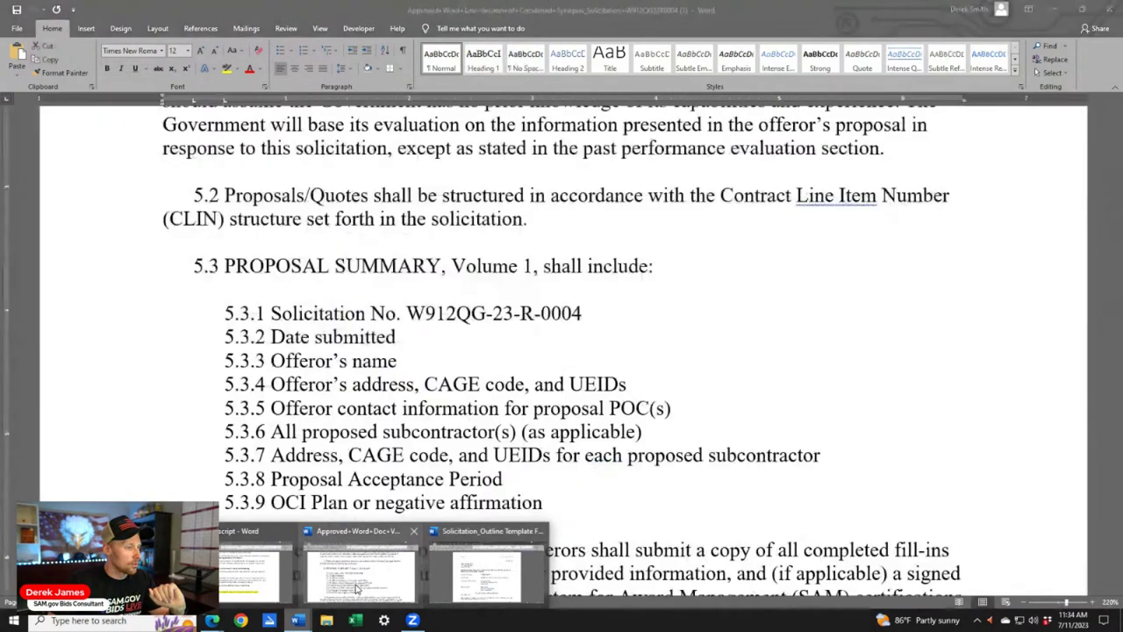
{"action": "left_click", "coordinate": [357, 589]}
{"action": "left_click", "coordinate": [483, 331]}
Revisit items 5.3.1–5.3.9, then scroll to and select the 6.0 TECHNICAL CAPABILITY heading
{"action": "left_click", "coordinate": [549, 502], "text": "shift"}
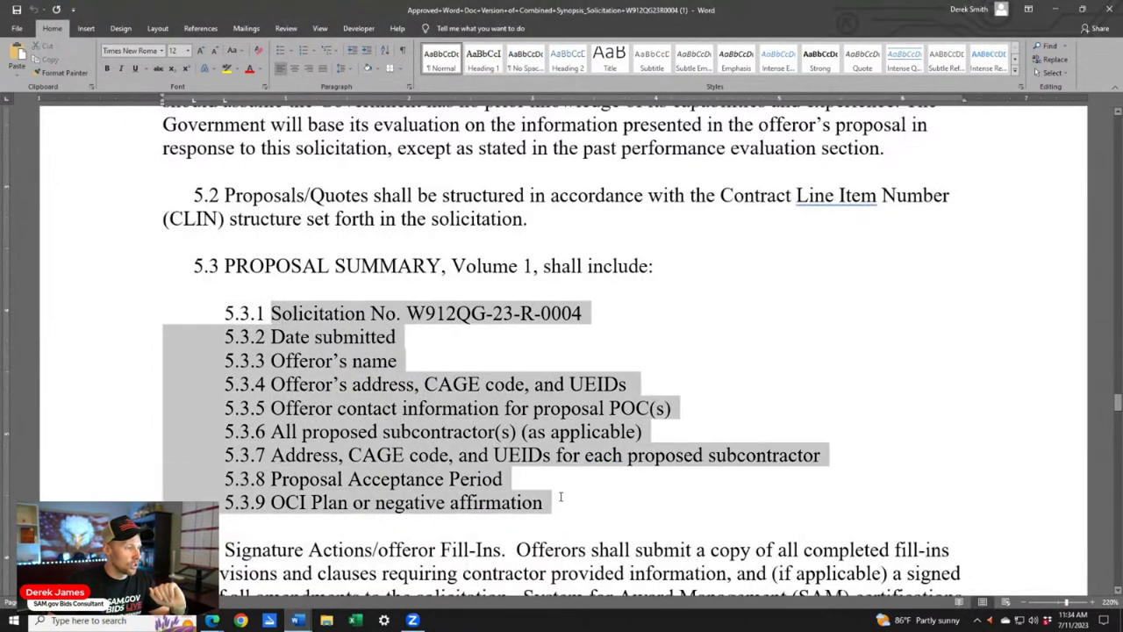
{"action": "left_click", "coordinate": [737, 283]}
{"action": "scroll", "coordinate": [482, 428], "scroll_direction": "down", "scroll_amount": 3}
{"action": "scroll", "coordinate": [483, 429], "scroll_direction": "down", "scroll_amount": 4}
{"action": "scroll", "coordinate": [482, 428], "scroll_direction": "up", "scroll_amount": 6}
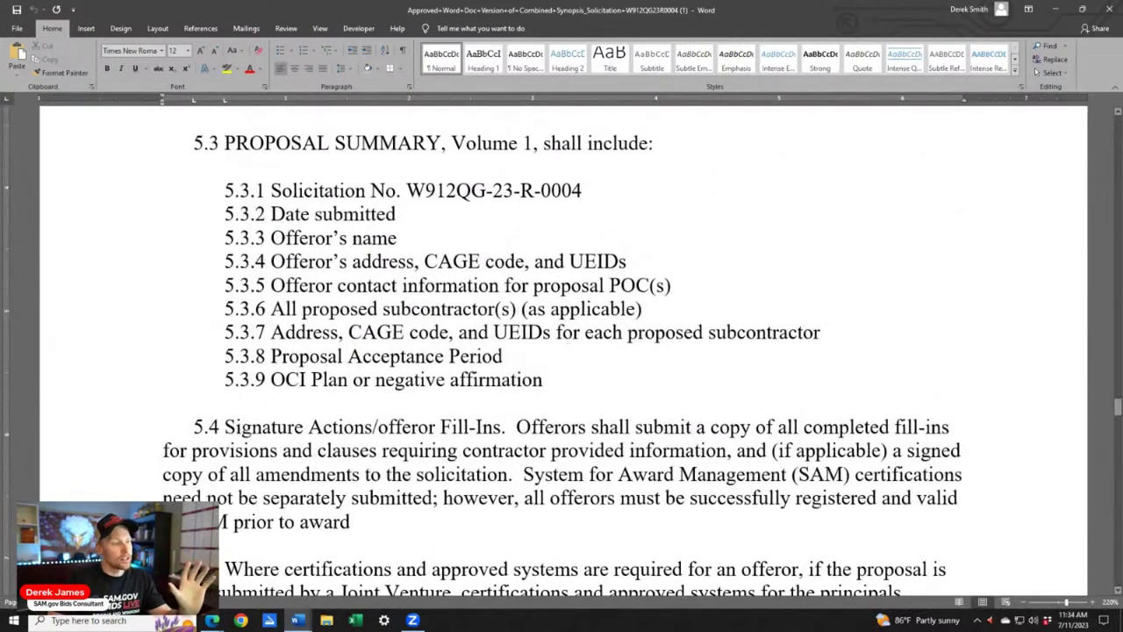
{"action": "scroll", "coordinate": [567, 348], "scroll_direction": "down", "scroll_amount": 10}
{"action": "scroll", "coordinate": [578, 365], "scroll_direction": "down", "scroll_amount": 3}
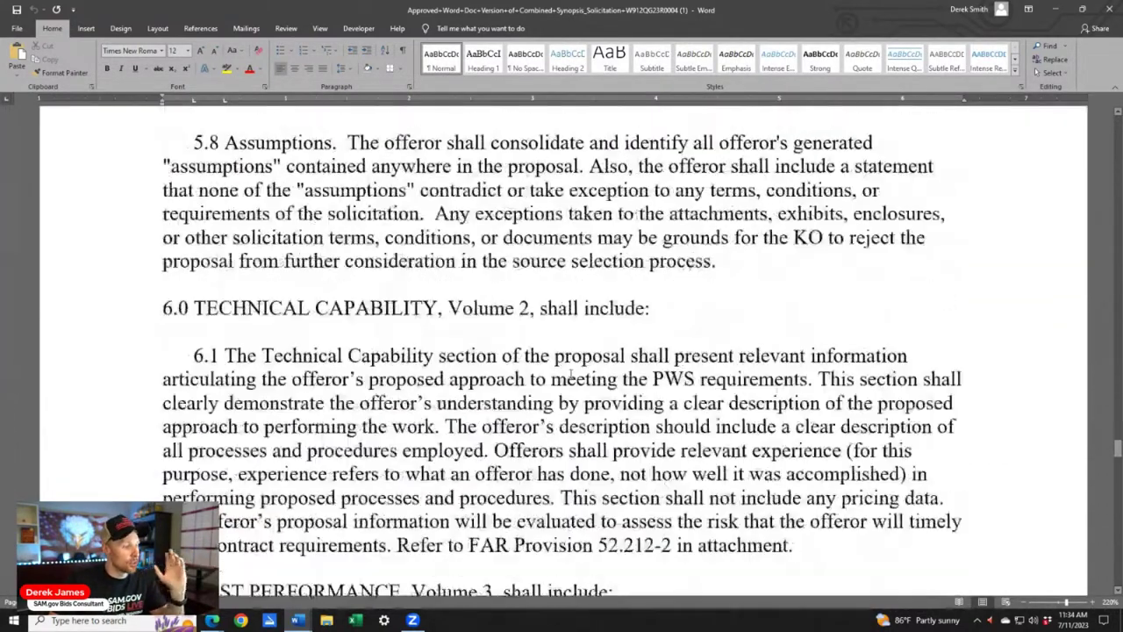
{"action": "left_click", "coordinate": [529, 326]}
{"action": "triple_click", "coordinate": [396, 307]}
{"action": "left_click", "coordinate": [497, 356]}
{"action": "scroll", "coordinate": [468, 363], "scroll_direction": "down", "scroll_amount": 2}
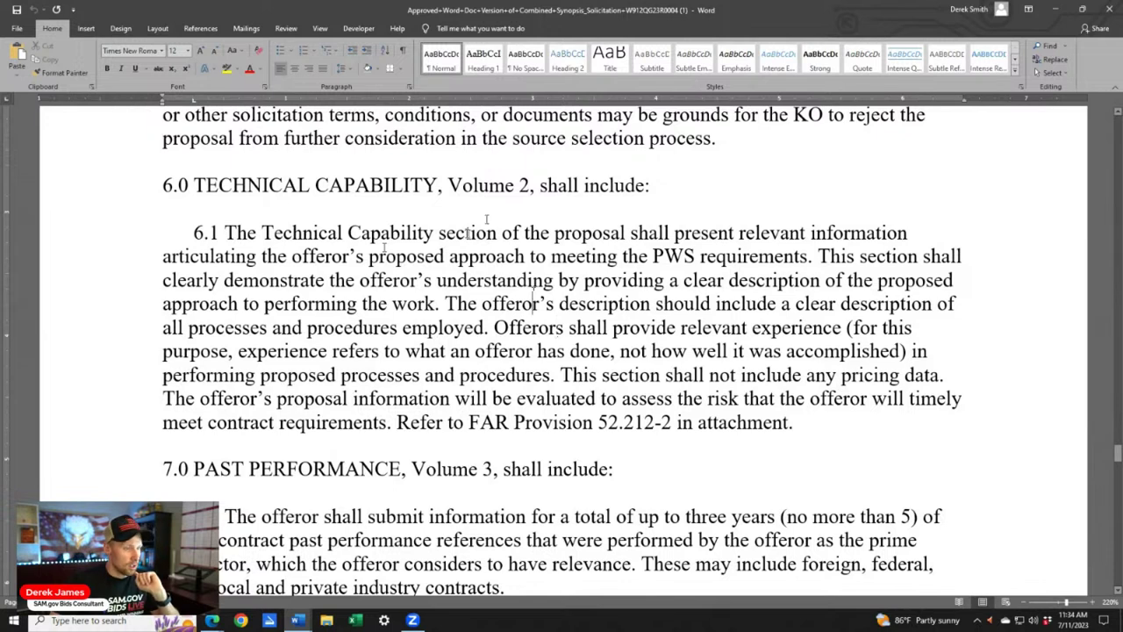
Highlight key phrases and then the whole 6.1 paragraph on the offeror's understanding and processes
{"action": "left_click_drag", "start_coordinate": [385, 281], "coordinate": [446, 304]}
{"action": "left_click", "coordinate": [517, 350]}
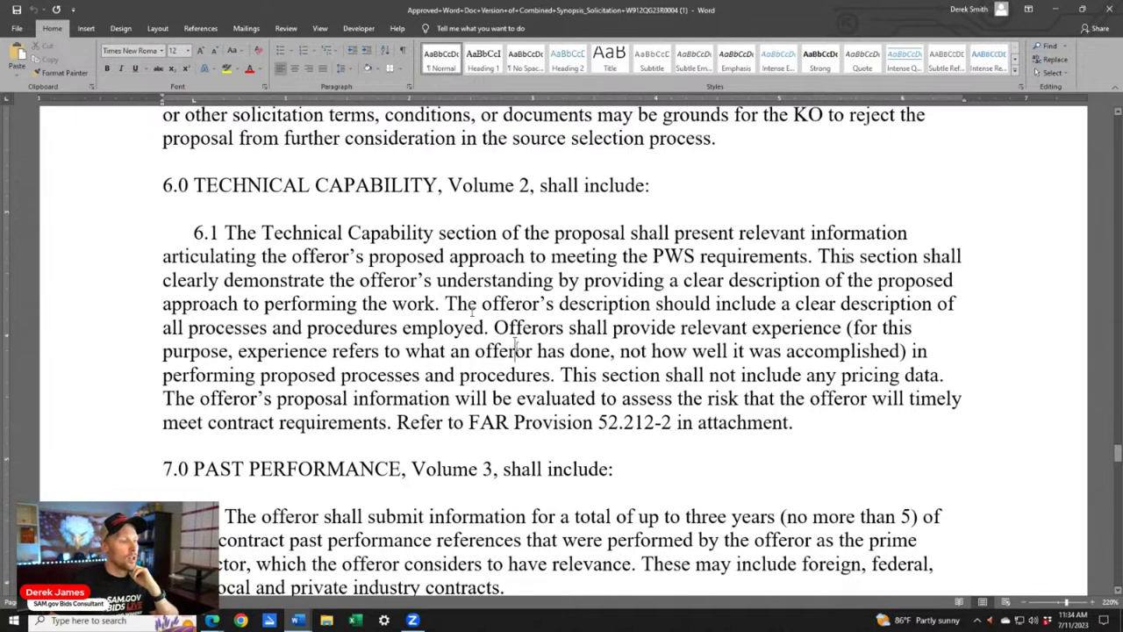
{"action": "left_click_drag", "start_coordinate": [639, 303], "coordinate": [885, 303]}
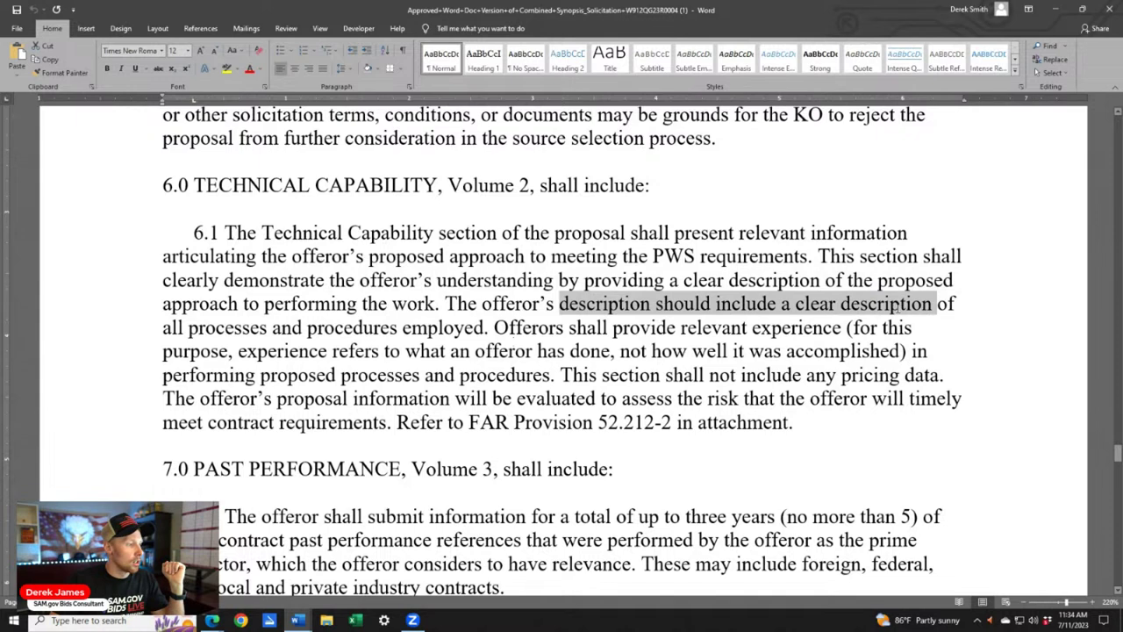
{"action": "left_click", "coordinate": [388, 351]}
{"action": "left_click_drag", "start_coordinate": [162, 327], "coordinate": [485, 327]}
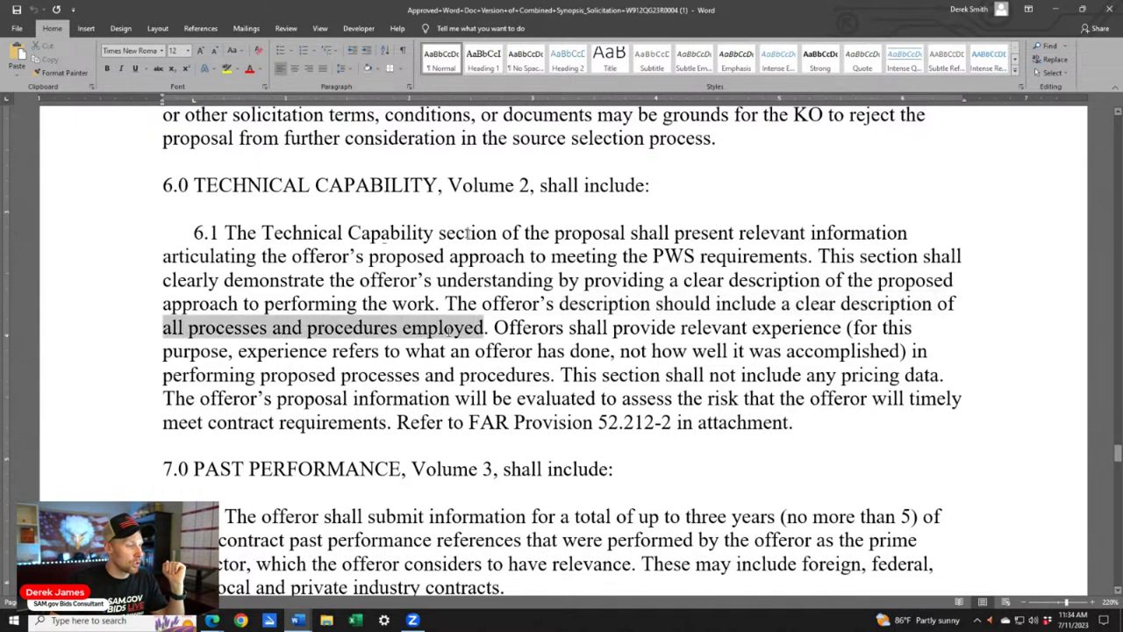
{"action": "left_click", "coordinate": [526, 374]}
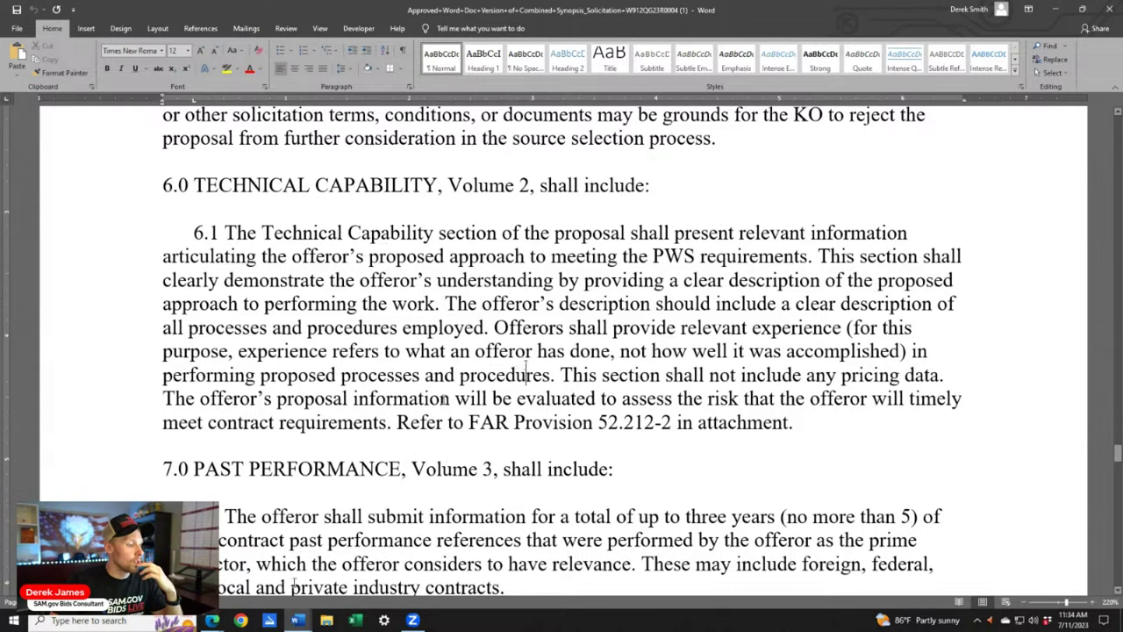
{"action": "left_click_drag", "start_coordinate": [796, 422], "coordinate": [234, 220]}
{"action": "left_click", "coordinate": [621, 351]}
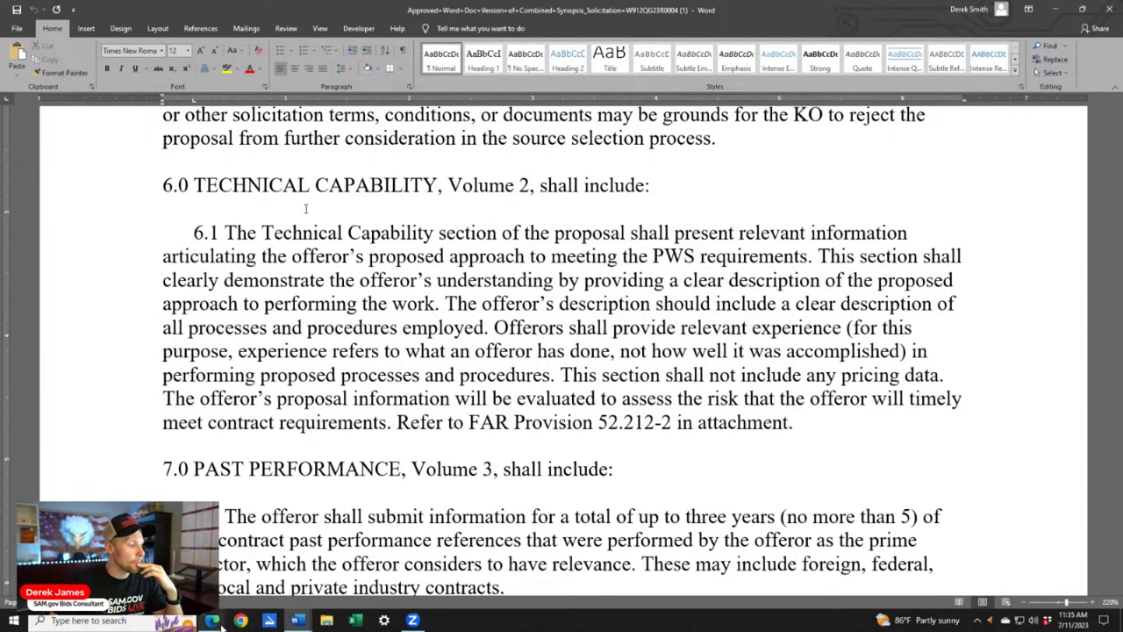
Switch to Document2 containing the technical proposal prompt text
{"action": "mouse_move", "coordinate": [298, 621]}
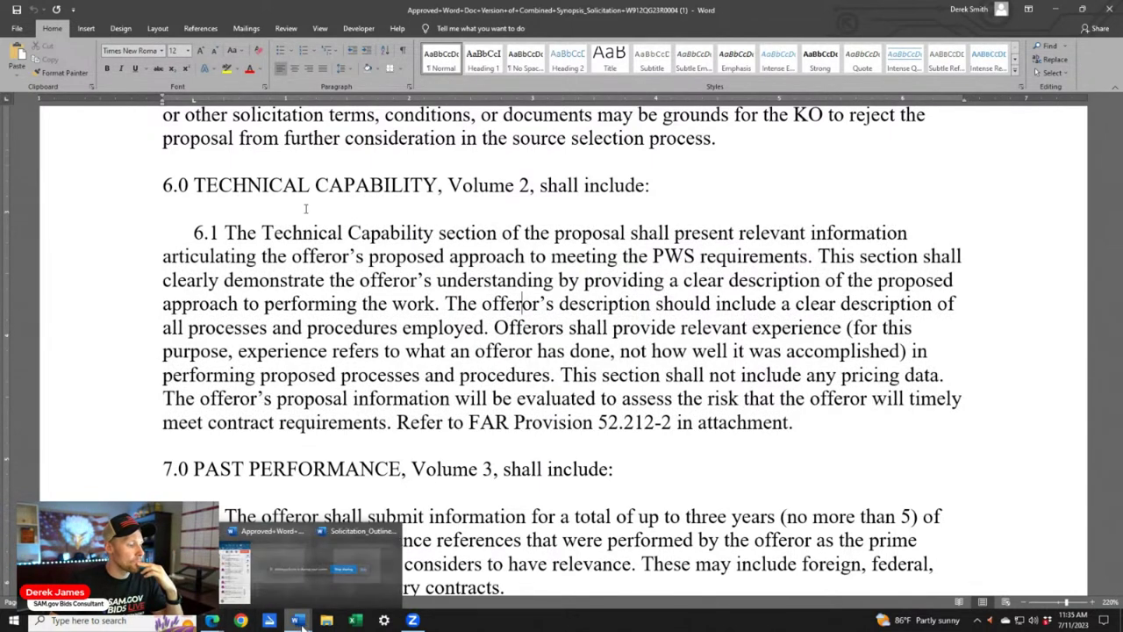
{"action": "left_click", "coordinate": [413, 327]}
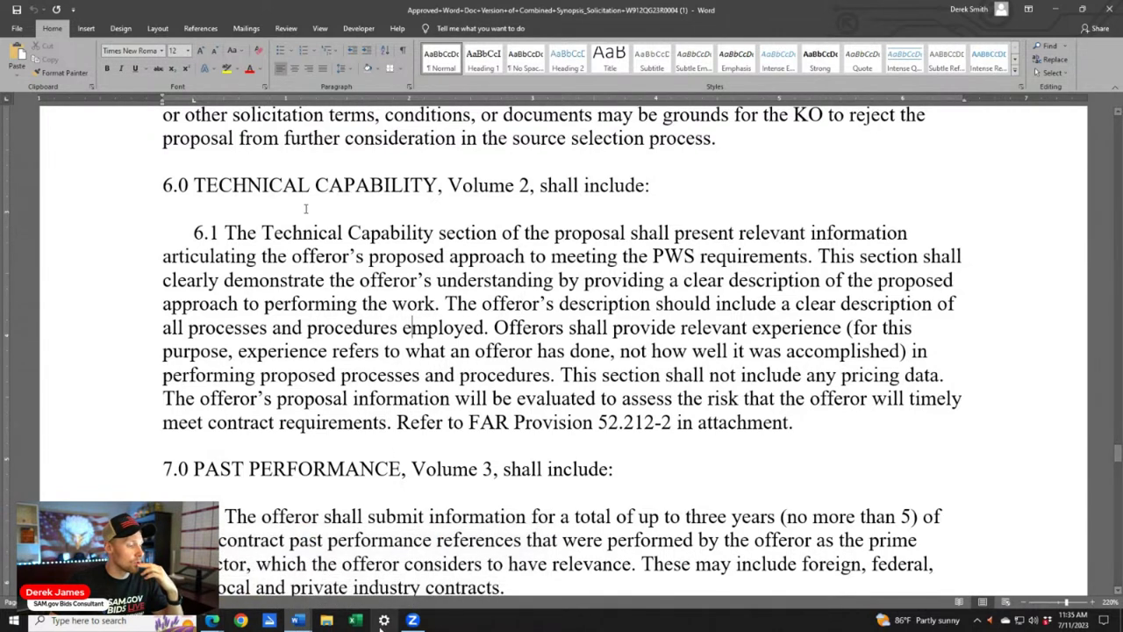
{"action": "mouse_move", "coordinate": [298, 621]}
{"action": "left_click", "coordinate": [263, 562]}
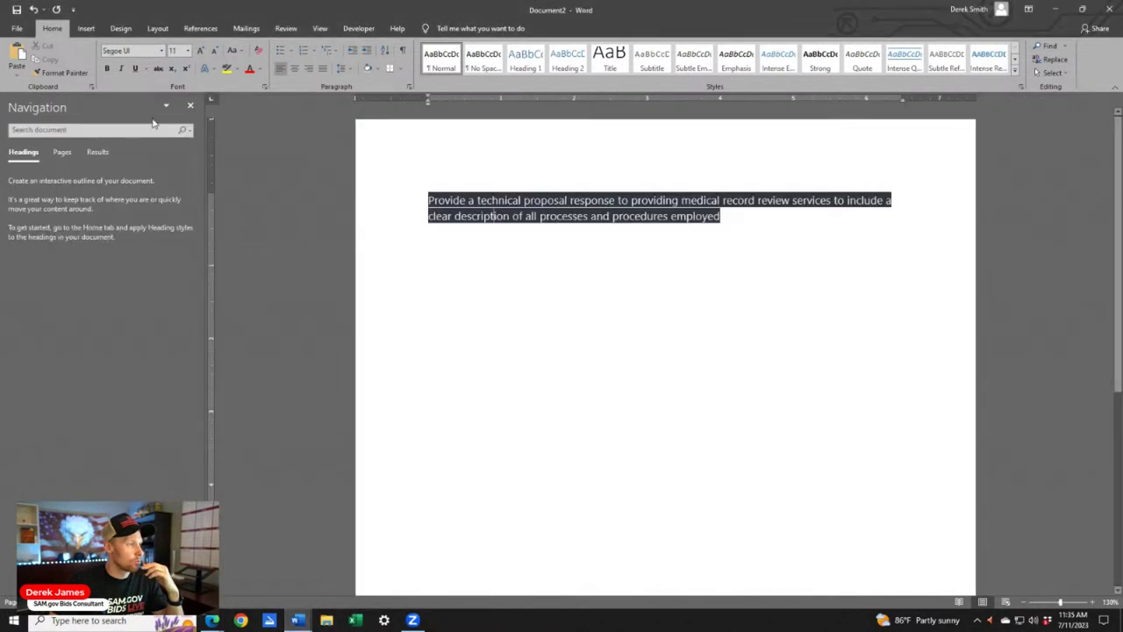
Hide the navigation outline and delete the word 'proposal' from the prompt text
{"action": "left_click", "coordinate": [190, 105]}
{"action": "scroll", "coordinate": [544, 254], "scroll_direction": "up", "scroll_amount": 9, "text": "ctrl"}
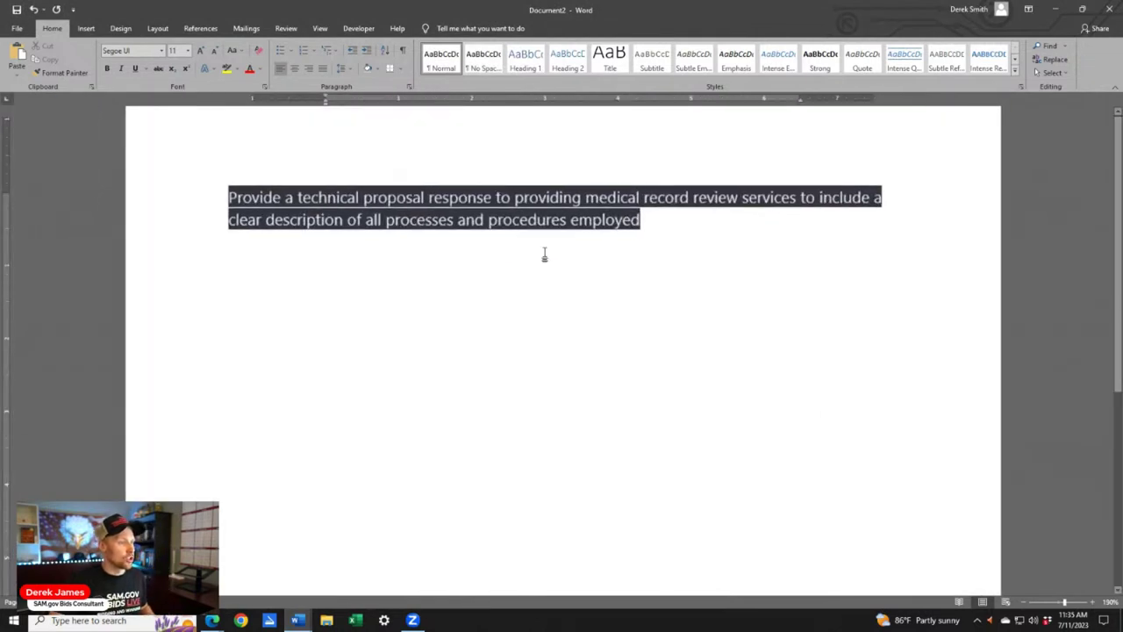
{"action": "double_click", "coordinate": [365, 195]}
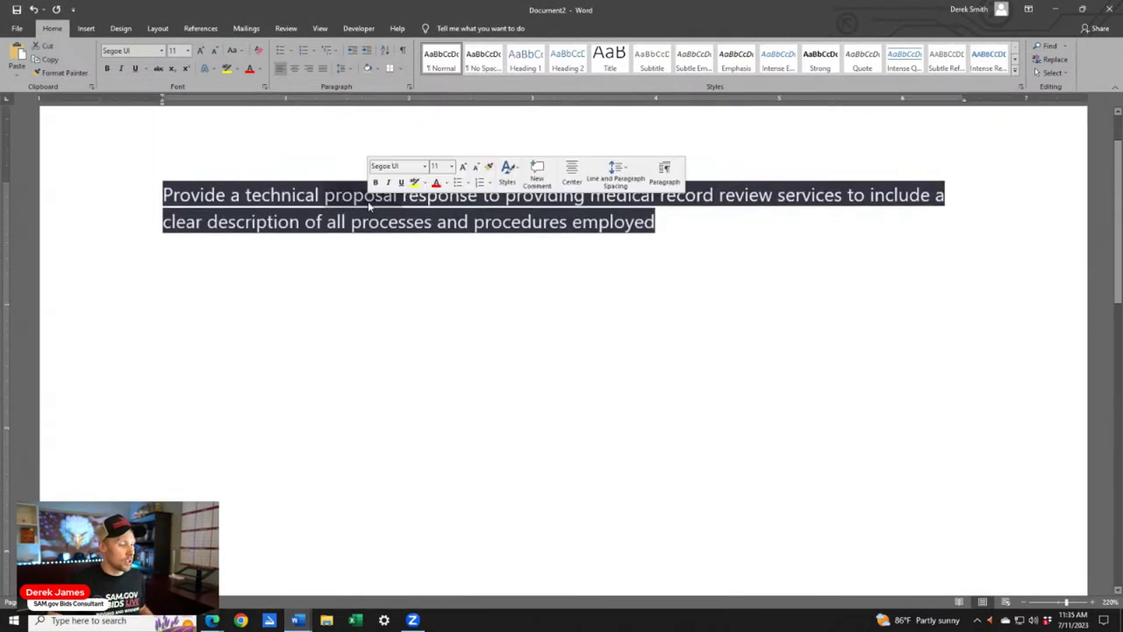
{"action": "key", "text": "BackSpace"}
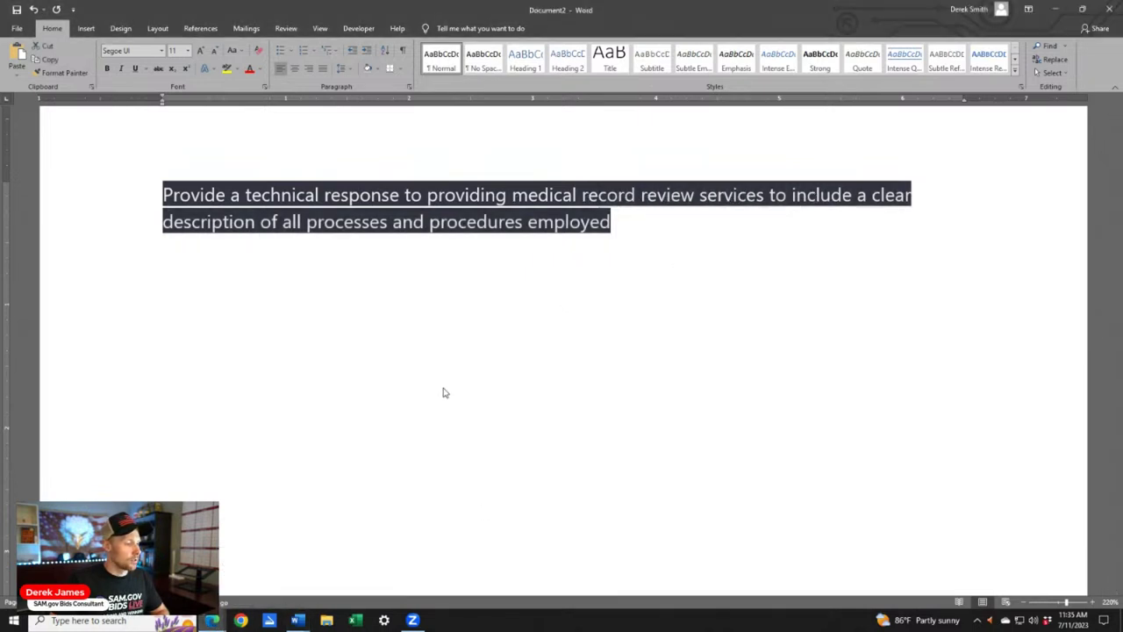
Review the Medical Records Review Services title on the SAM.gov opportunity page
{"action": "mouse_move", "coordinate": [297, 621]}
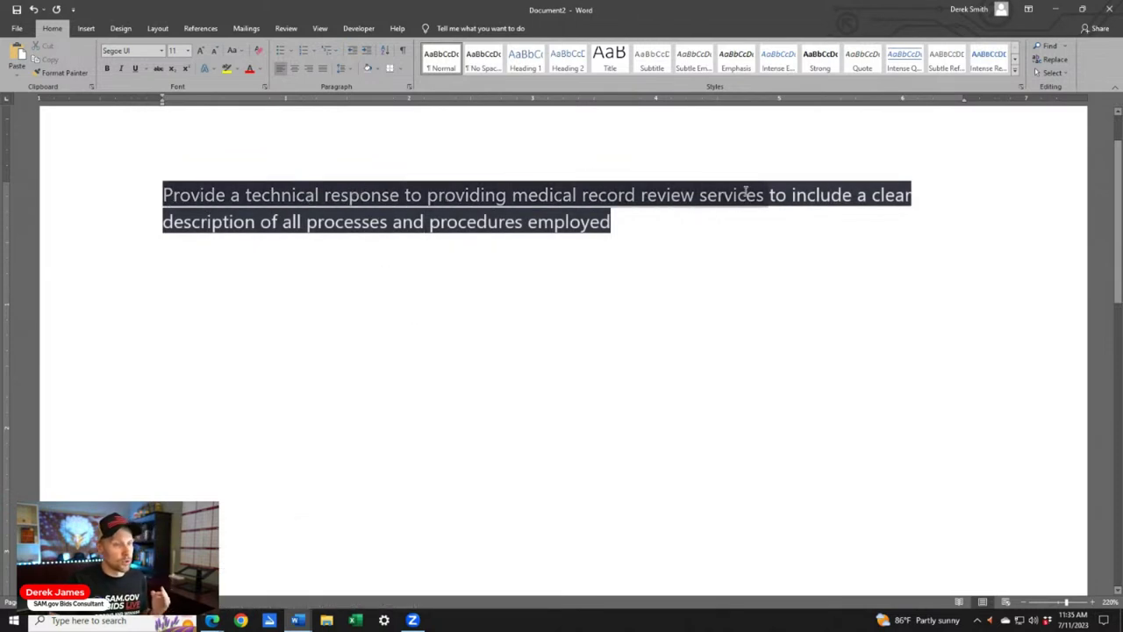
{"action": "left_click", "coordinate": [211, 620]}
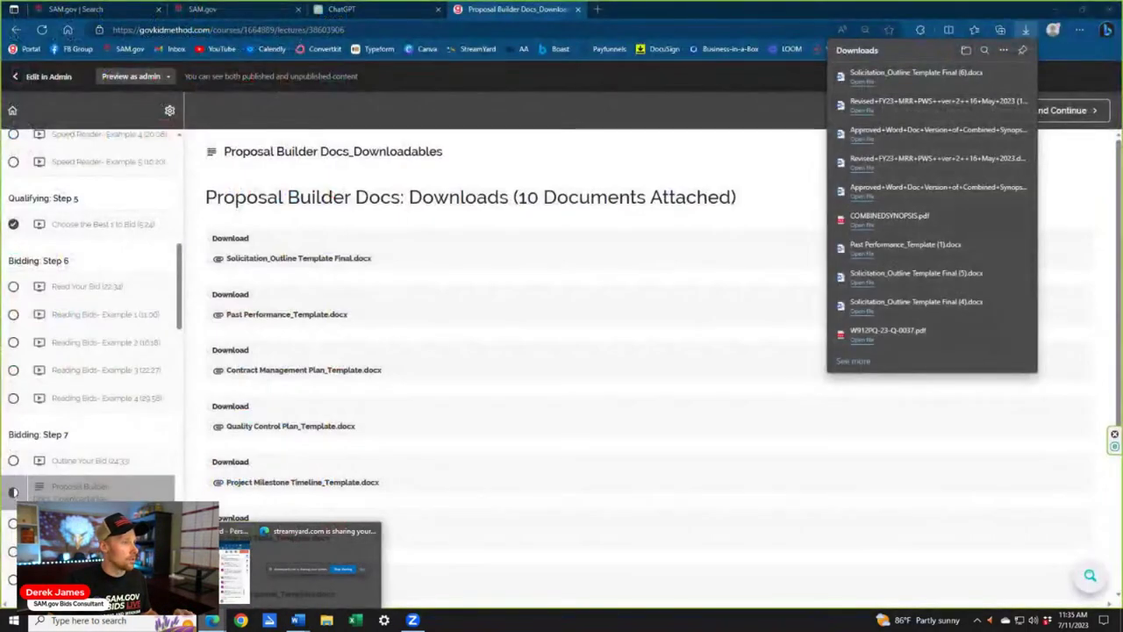
{"action": "left_click", "coordinate": [264, 9]}
{"action": "scroll", "coordinate": [857, 295], "scroll_direction": "up", "scroll_amount": 4}
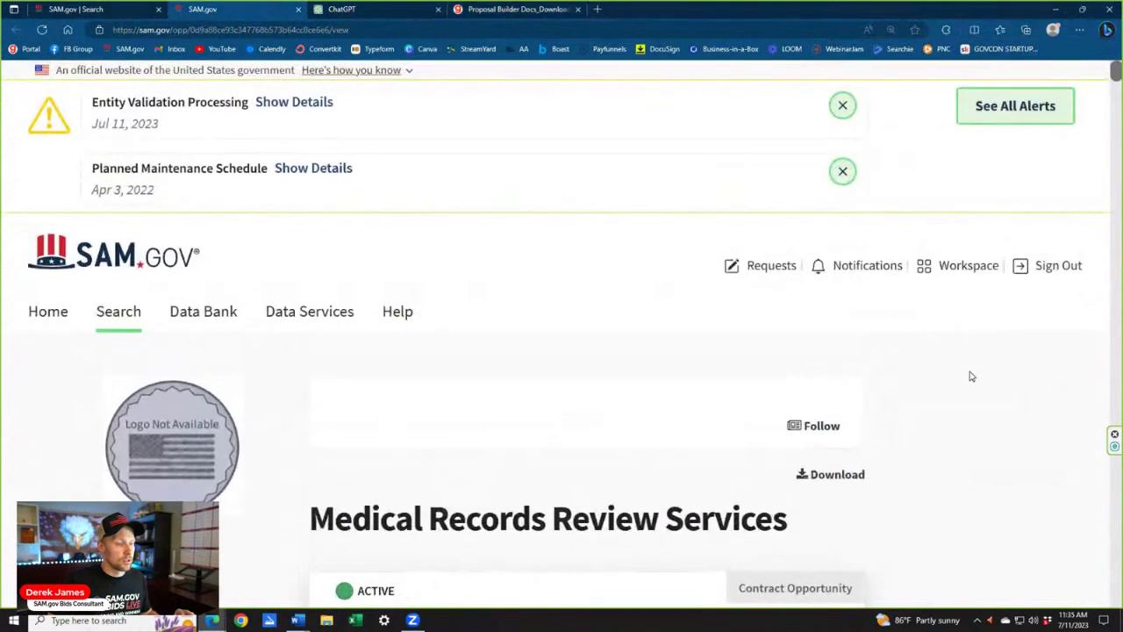
{"action": "scroll", "coordinate": [968, 374], "scroll_direction": "down", "scroll_amount": 3}
{"action": "left_click_drag", "start_coordinate": [308, 268], "coordinate": [794, 273]}
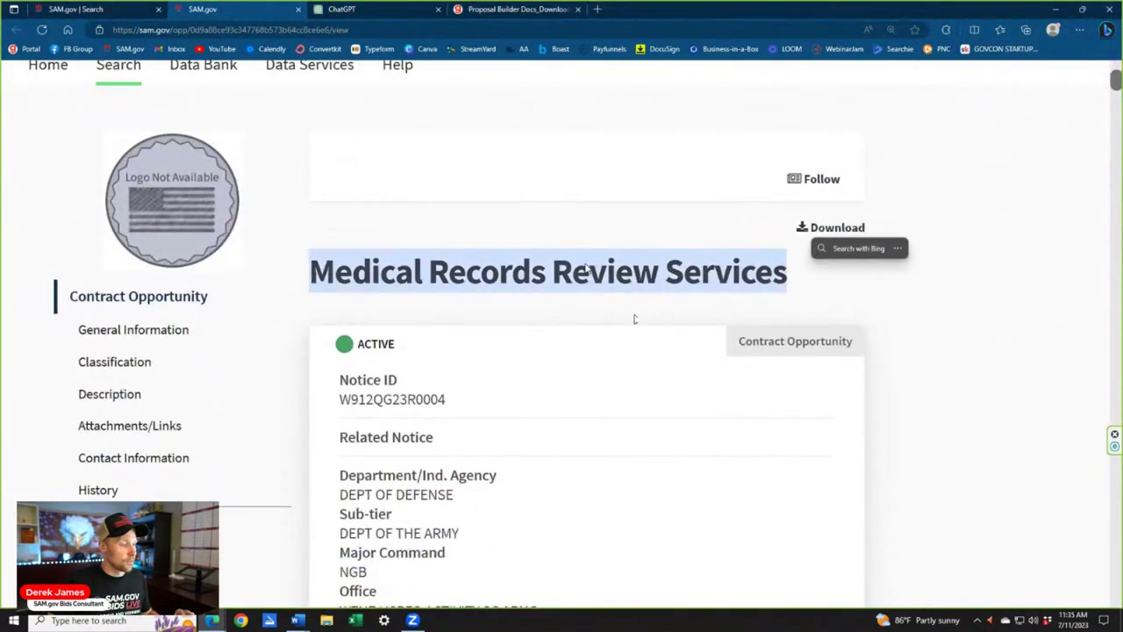
{"action": "left_click", "coordinate": [636, 320]}
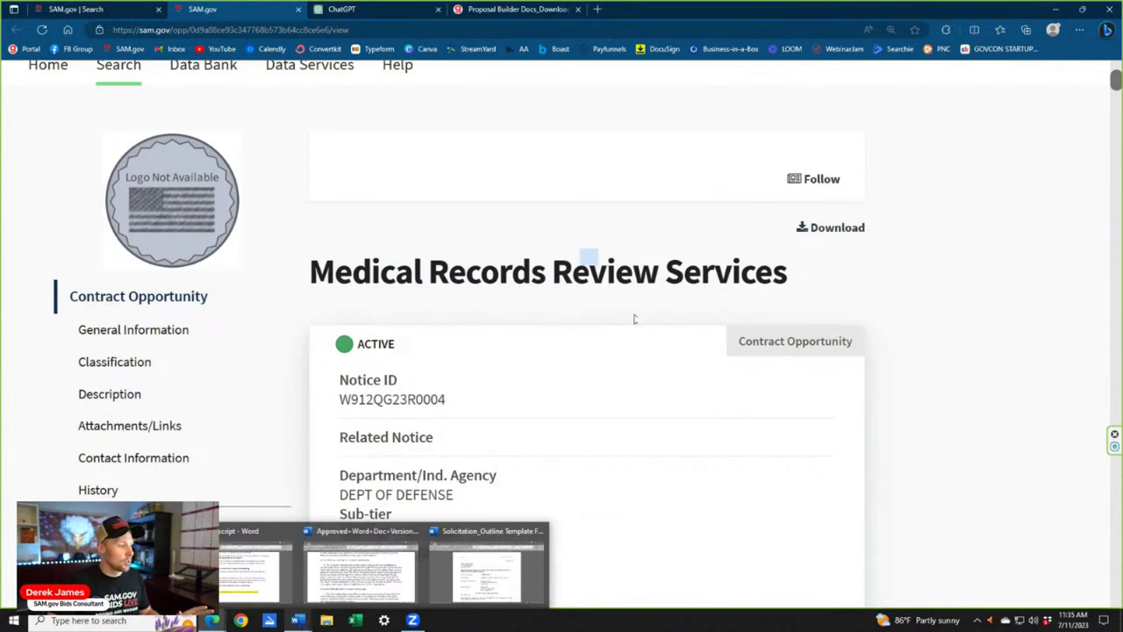
Select the requirement paragraph in Document2, then return to the browser
{"action": "left_click", "coordinate": [254, 570]}
{"action": "left_click_drag", "start_coordinate": [660, 221], "coordinate": [169, 191]}
{"action": "key", "text": "ctrl+c"}
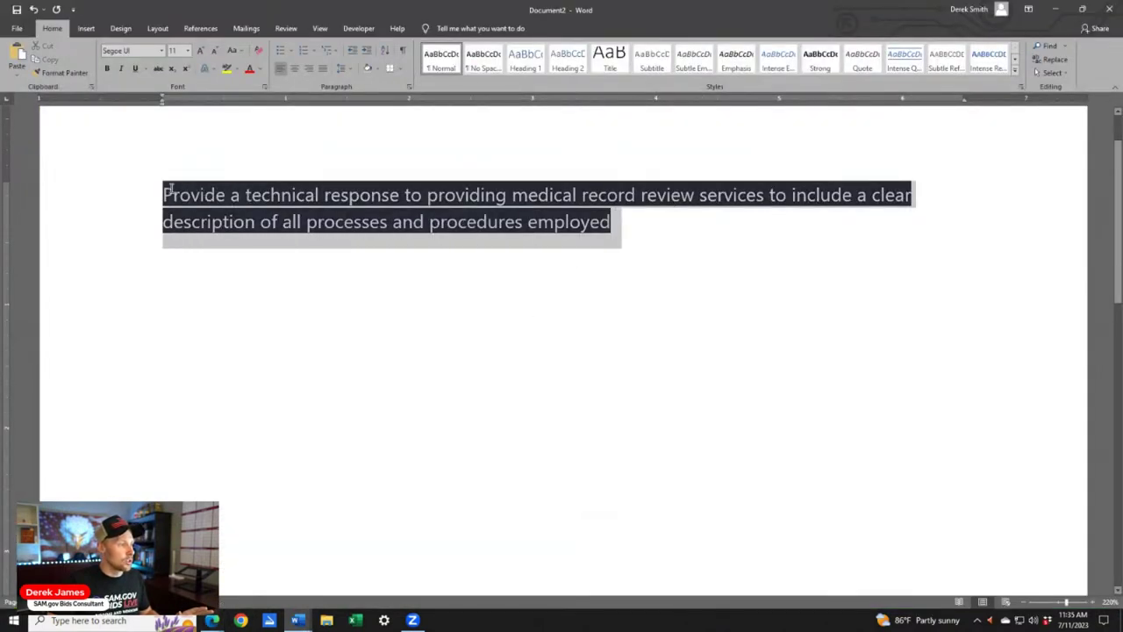
{"action": "left_click", "coordinate": [847, 380]}
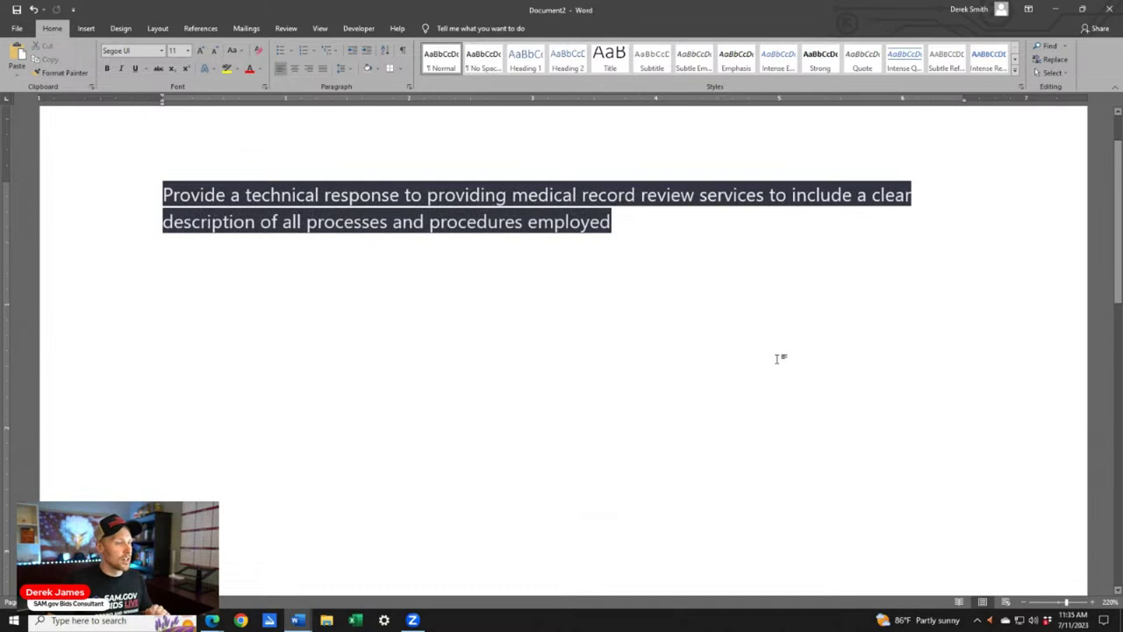
{"action": "mouse_move", "coordinate": [213, 622]}
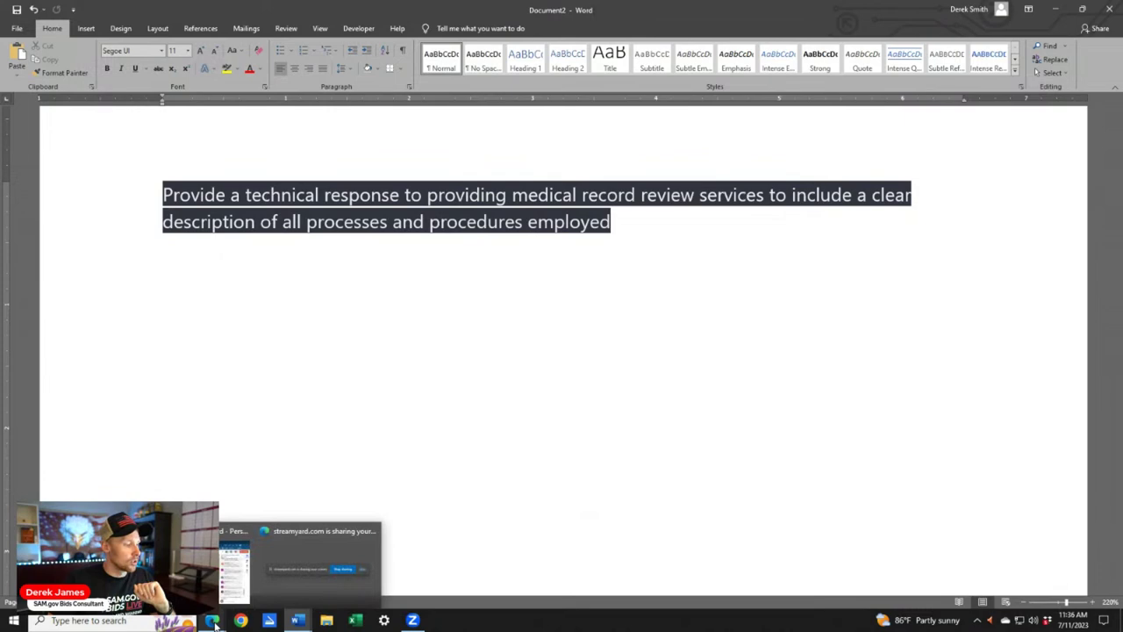
{"action": "left_click", "coordinate": [175, 561]}
Paste the medical record review requirement paragraph into ChatGPT and send it
{"action": "left_click", "coordinate": [392, 8]}
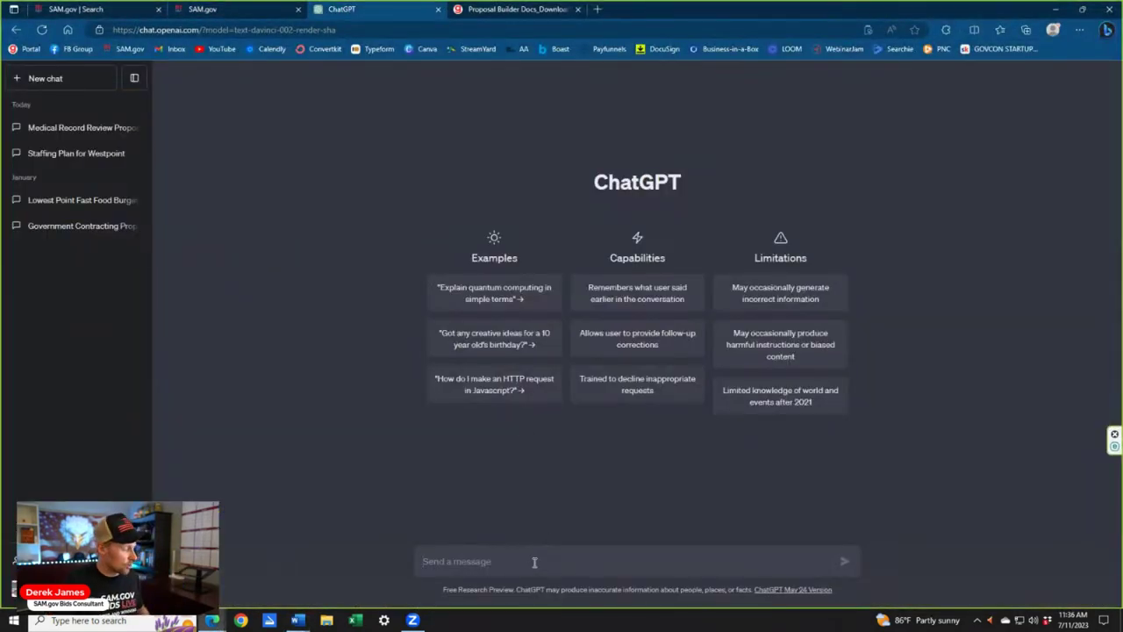
{"action": "key", "text": "ctrl+v"}
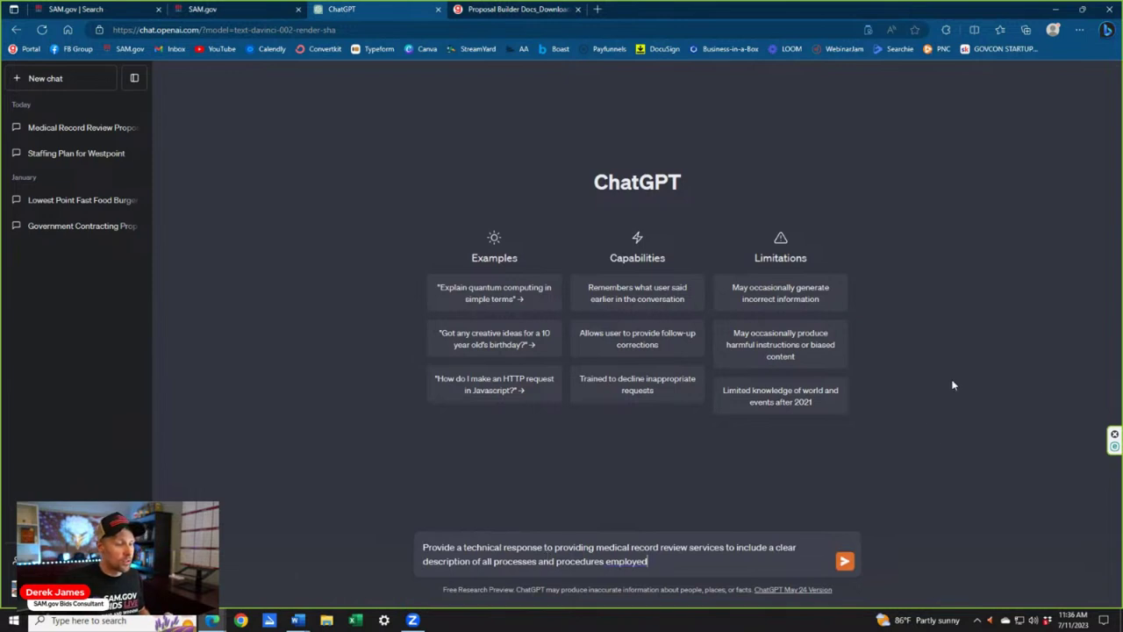
{"action": "left_click", "coordinate": [843, 563]}
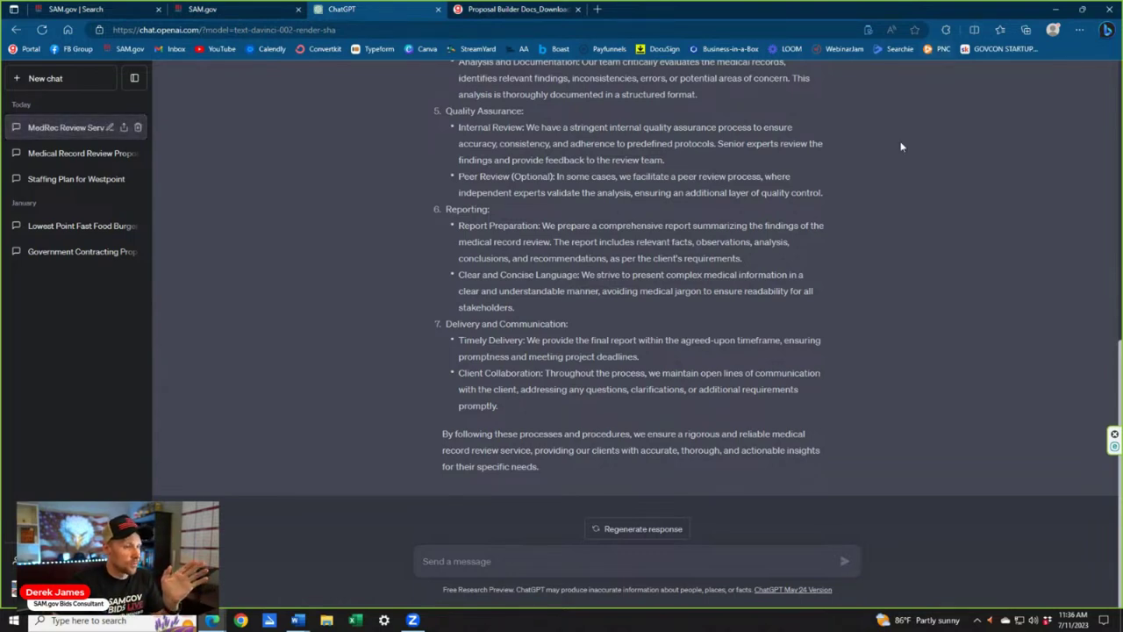
{"action": "scroll", "coordinate": [903, 145], "scroll_direction": "up", "scroll_amount": 10}
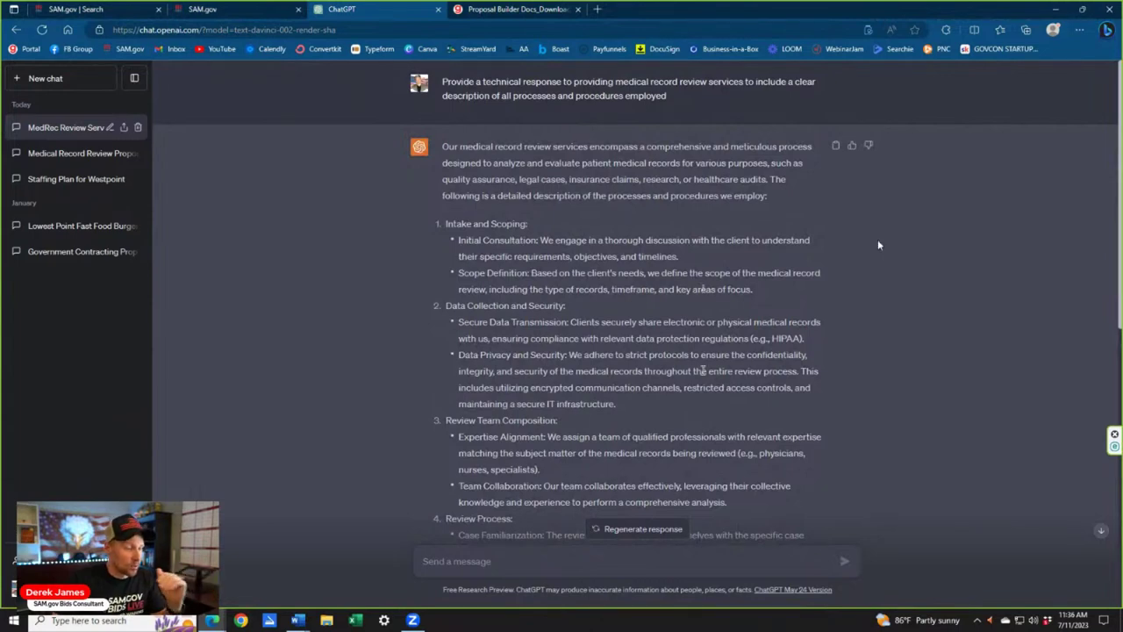
{"action": "scroll", "coordinate": [736, 425], "scroll_direction": "down", "scroll_amount": 4}
{"action": "scroll", "coordinate": [735, 424], "scroll_direction": "up", "scroll_amount": 3}
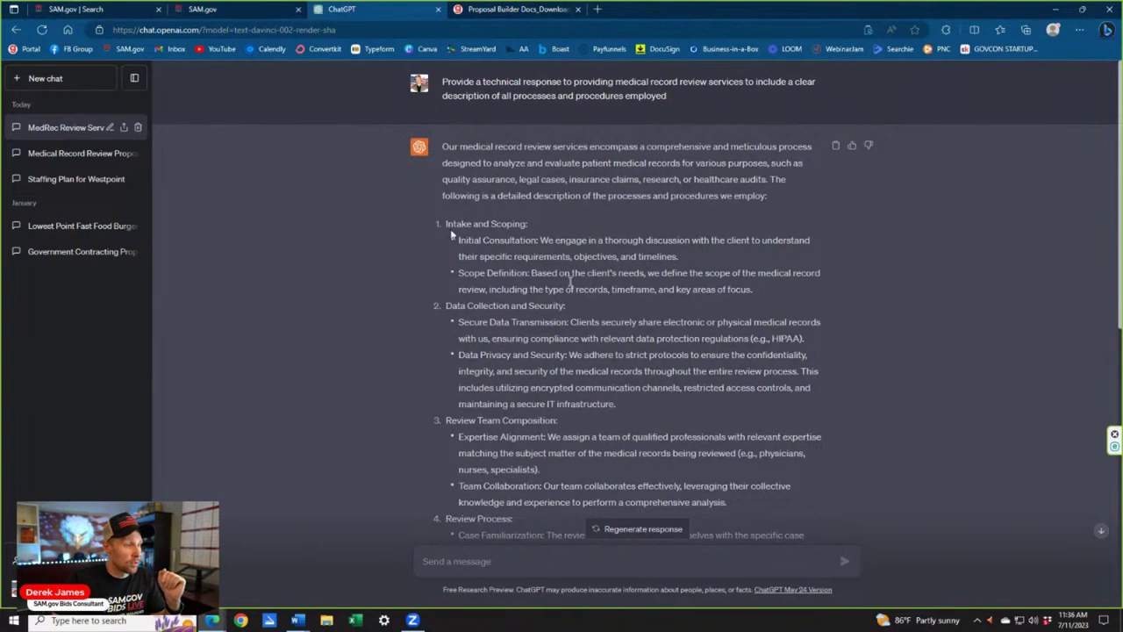
{"action": "scroll", "coordinate": [654, 372], "scroll_direction": "down", "scroll_amount": 5}
{"action": "scroll", "coordinate": [777, 347], "scroll_direction": "up", "scroll_amount": 6}
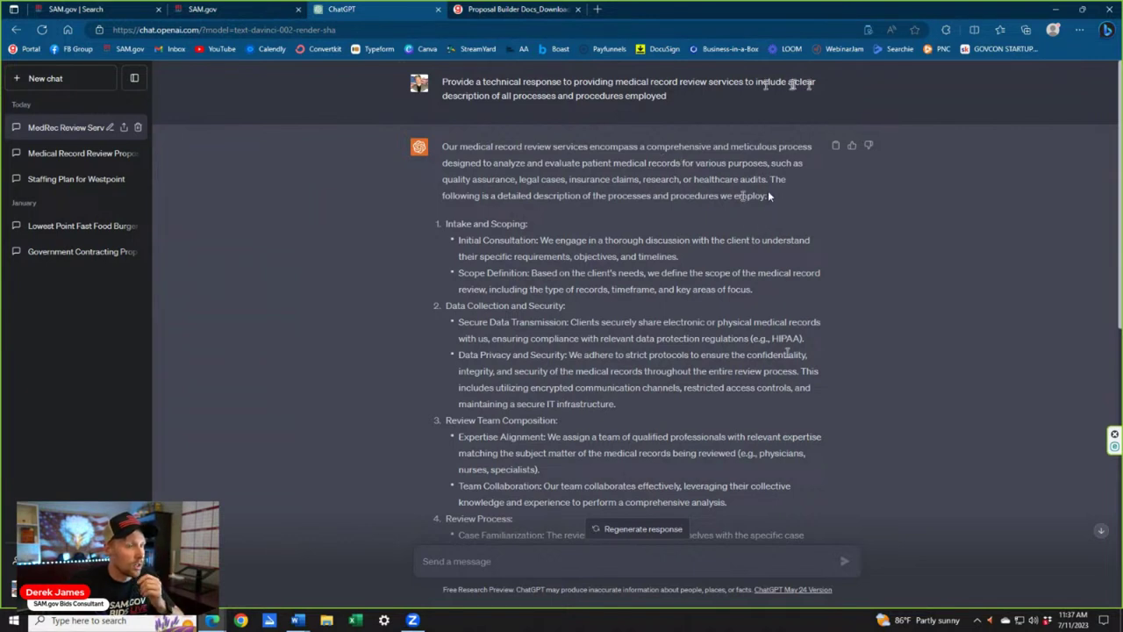
{"action": "mouse_move", "coordinate": [767, 180]}
{"action": "left_mouse_down"}
{"action": "mouse_move", "coordinate": [768, 163]}
{"action": "mouse_move", "coordinate": [643, 180]}
{"action": "mouse_move", "coordinate": [613, 166]}
{"action": "left_mouse_up"}
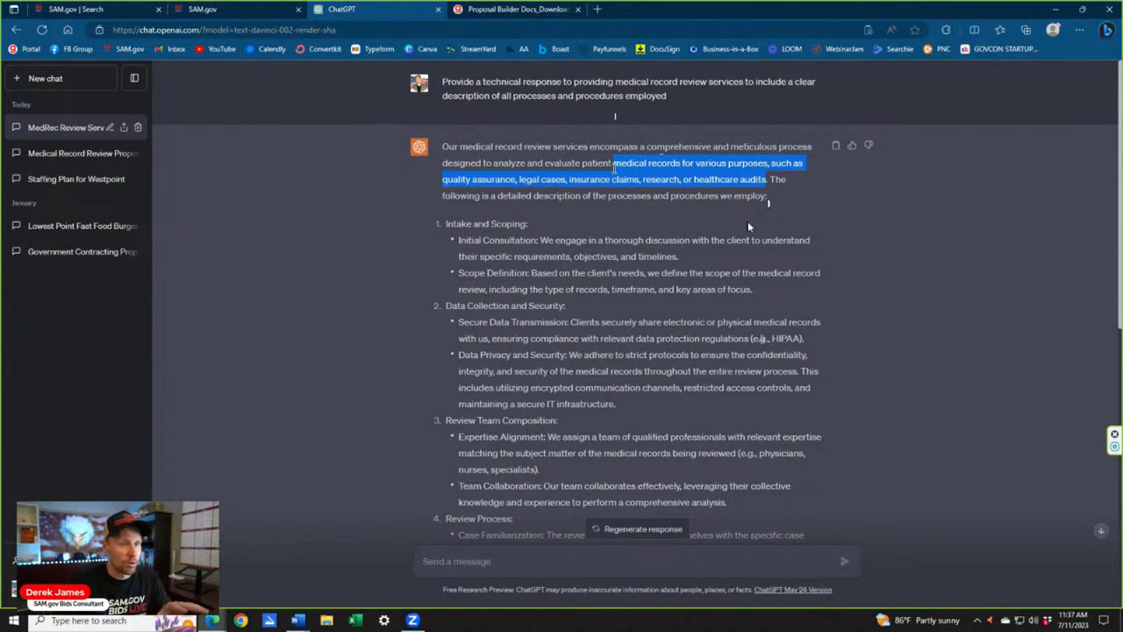
{"action": "left_click_drag", "start_coordinate": [614, 167], "coordinate": [649, 163]}
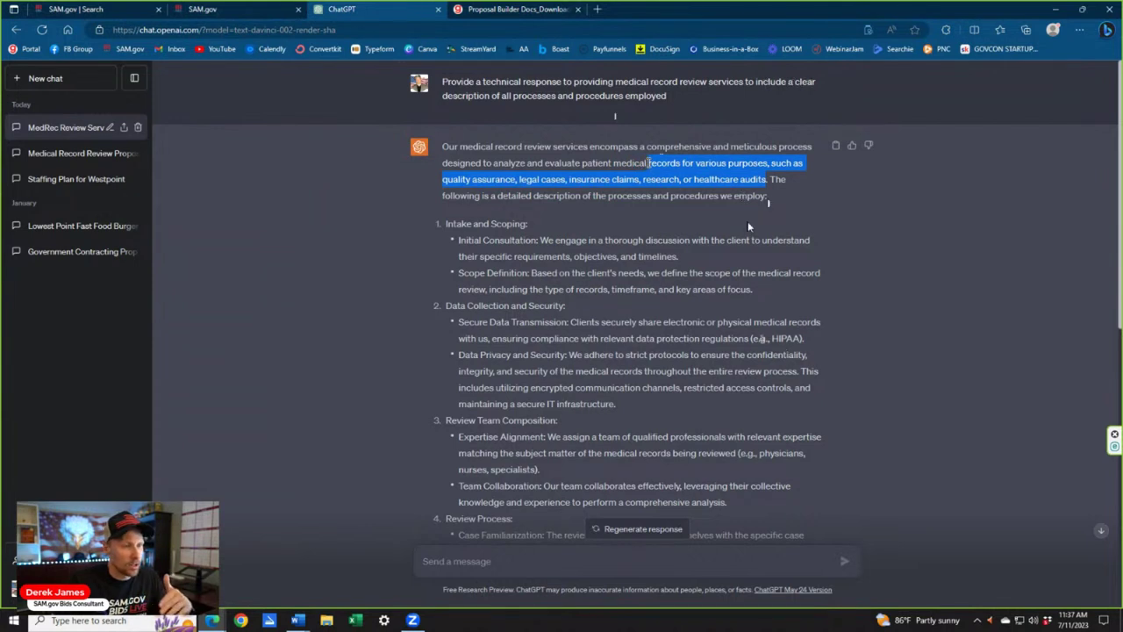
{"action": "left_click", "coordinate": [801, 197]}
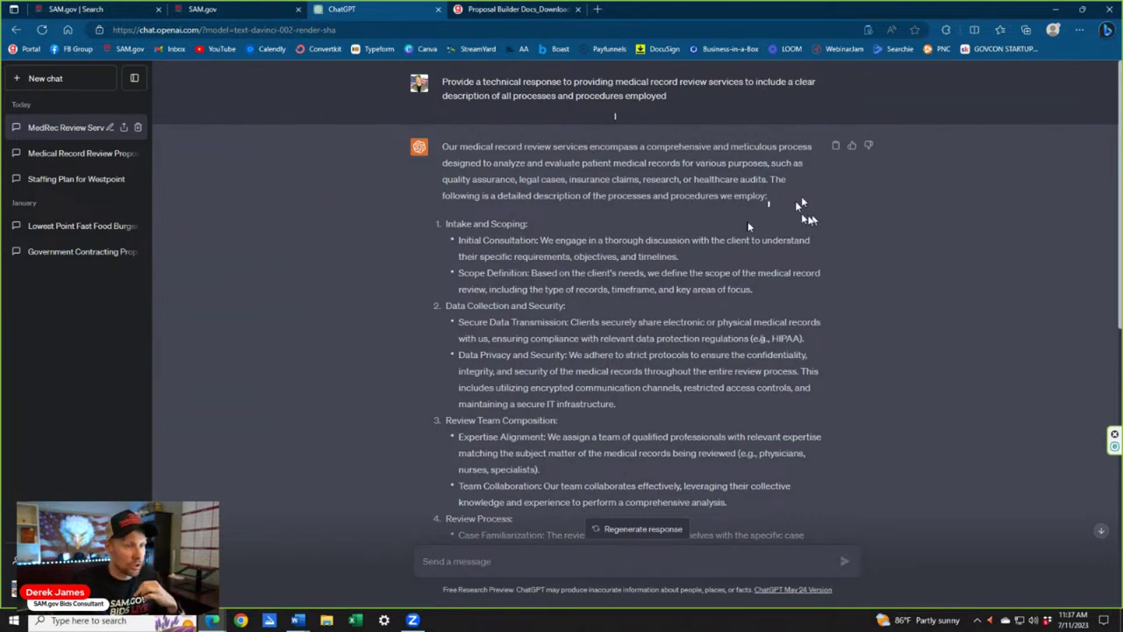
{"action": "mouse_move", "coordinate": [770, 179]}
{"action": "left_mouse_down"}
{"action": "mouse_move", "coordinate": [656, 197]}
{"action": "mouse_move", "coordinate": [767, 199]}
{"action": "left_mouse_up"}
{"action": "left_click", "coordinate": [762, 209]}
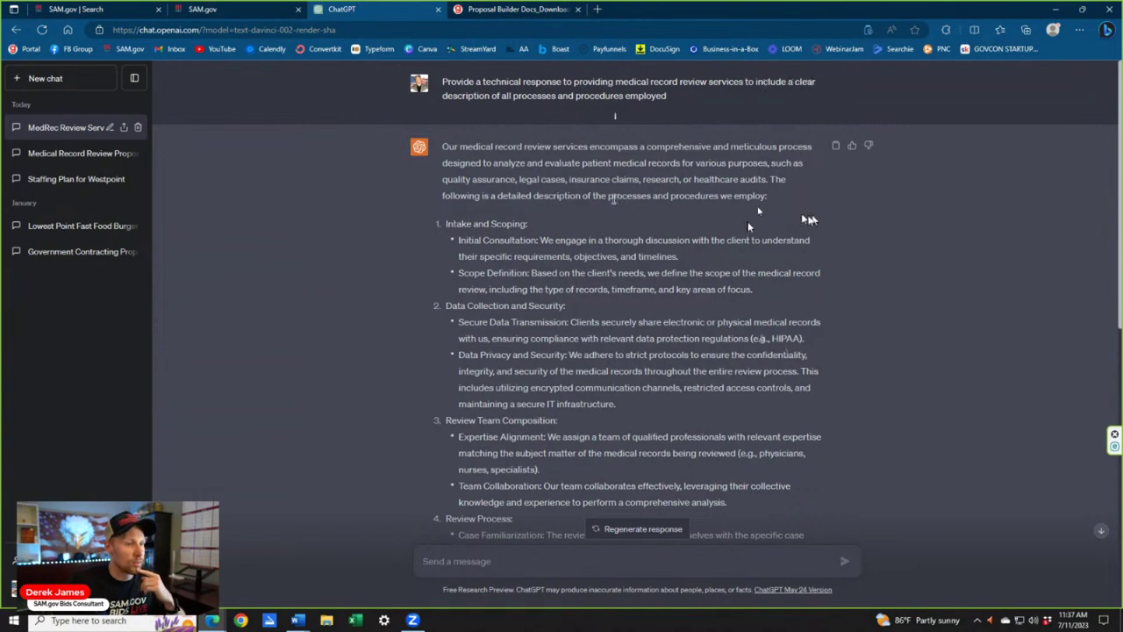
{"action": "scroll", "coordinate": [506, 223], "scroll_direction": "down", "scroll_amount": 6}
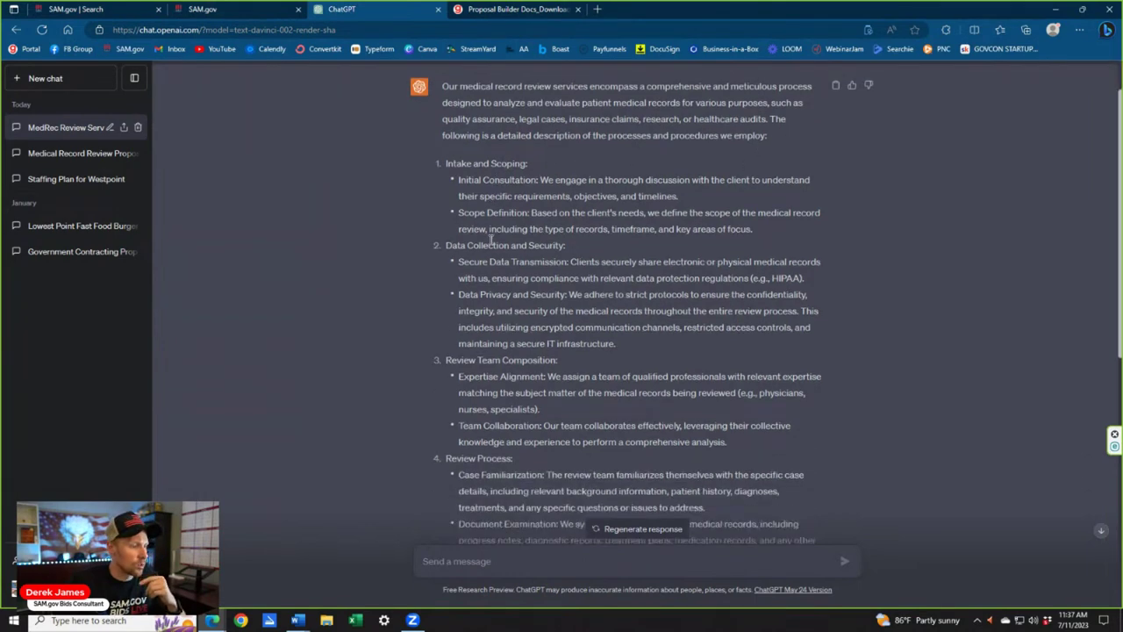
{"action": "scroll", "coordinate": [564, 344], "scroll_direction": "up", "scroll_amount": 10}
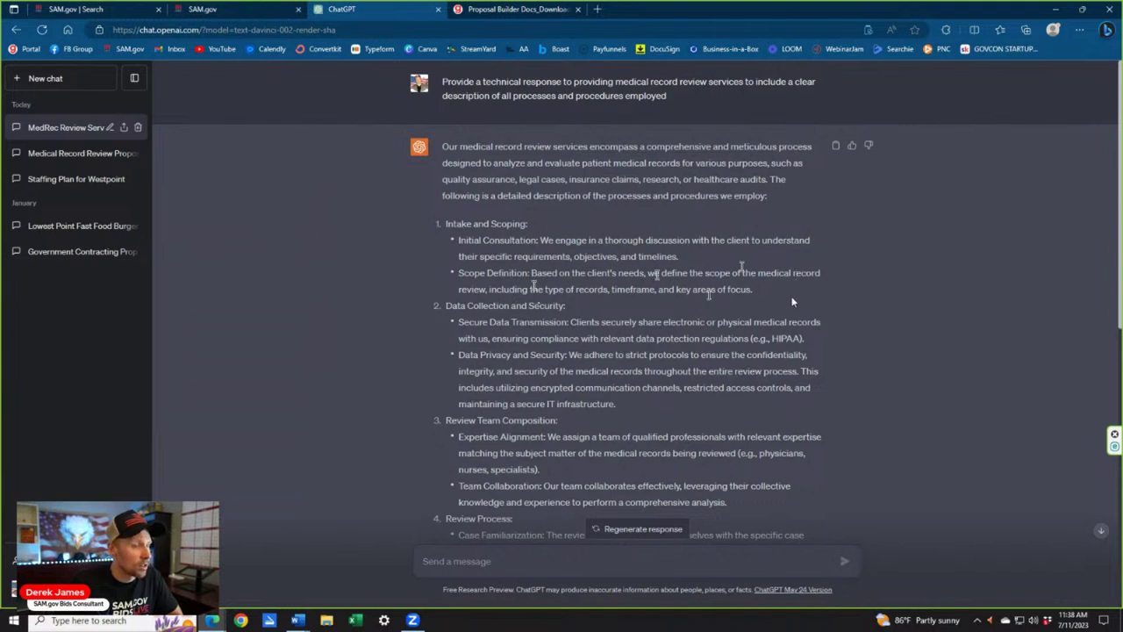
{"action": "scroll", "coordinate": [821, 293], "scroll_direction": "down", "scroll_amount": 1}
{"action": "scroll", "coordinate": [822, 293], "scroll_direction": "down", "scroll_amount": 1}
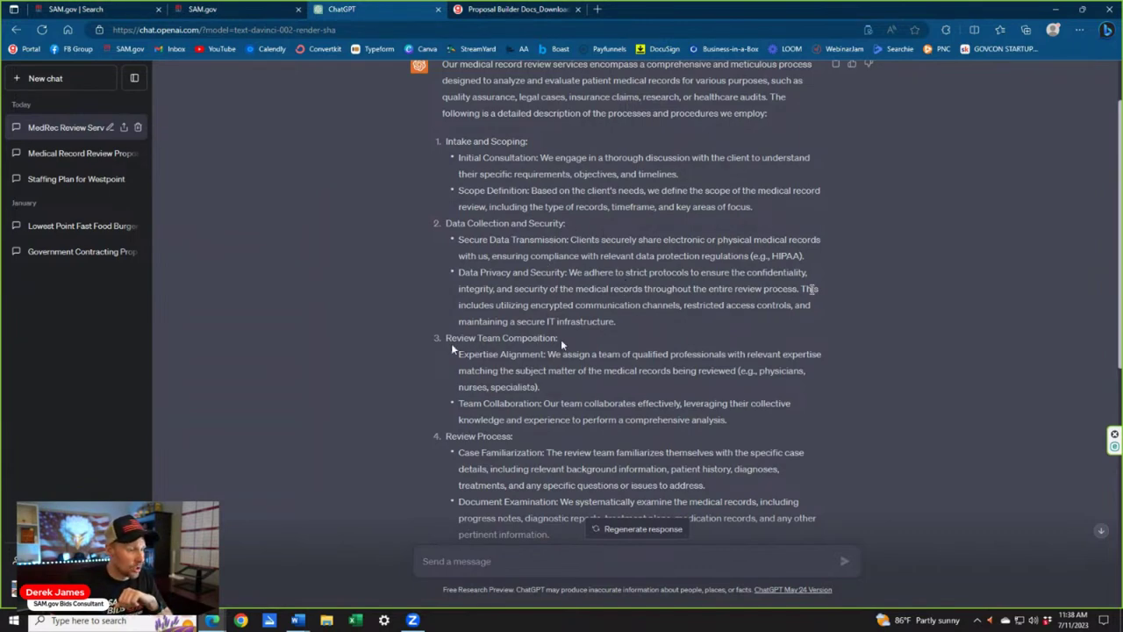
{"action": "scroll", "coordinate": [451, 343], "scroll_direction": "down", "scroll_amount": 4}
{"action": "scroll", "coordinate": [561, 341], "scroll_direction": "down", "scroll_amount": 8}
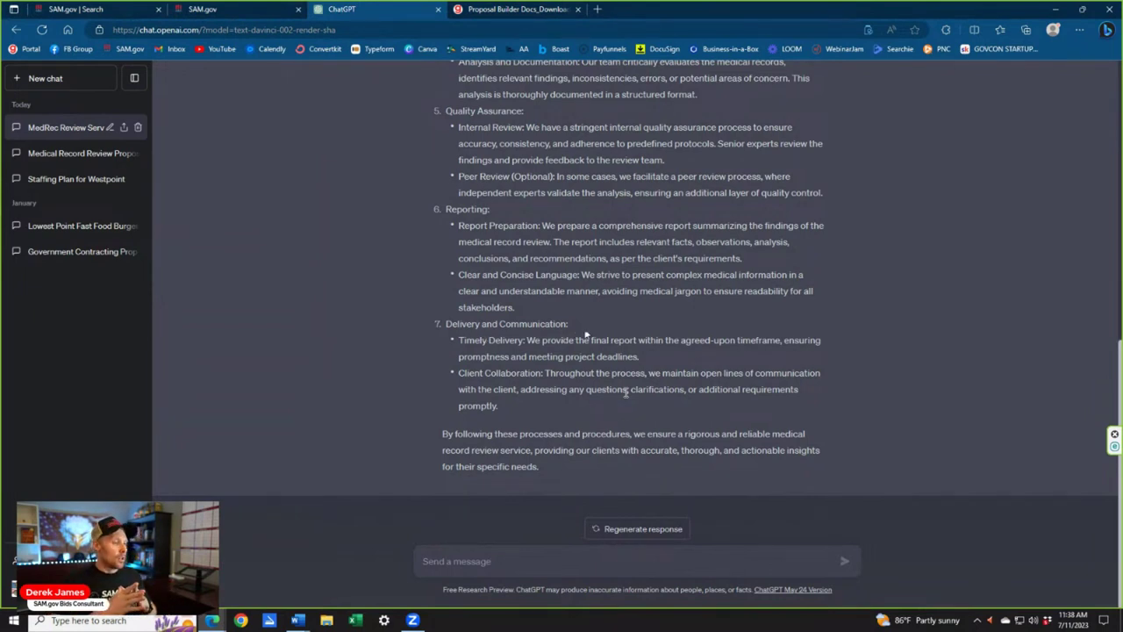
{"action": "scroll", "coordinate": [623, 392], "scroll_direction": "up", "scroll_amount": 3}
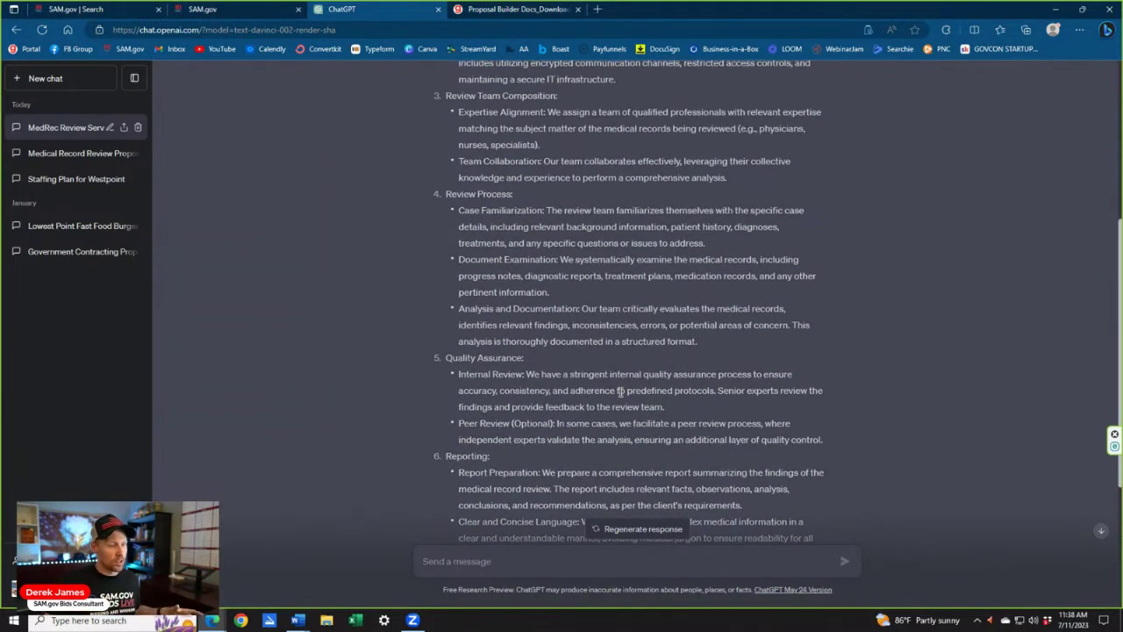
{"action": "scroll", "coordinate": [711, 363], "scroll_direction": "up", "scroll_amount": 3}
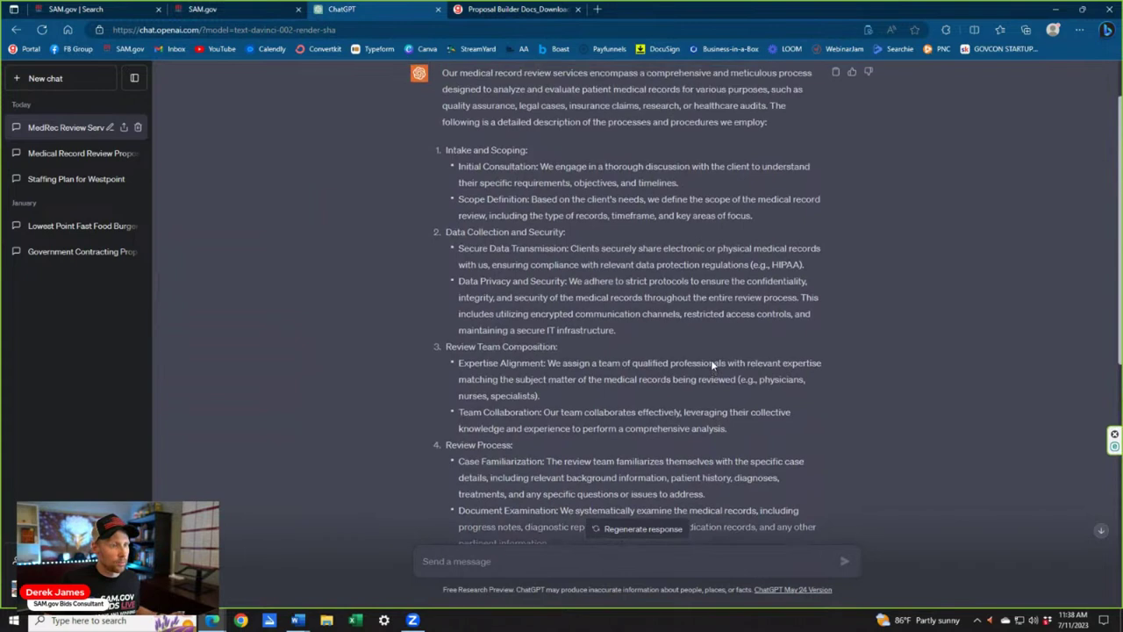
{"action": "scroll", "coordinate": [713, 363], "scroll_direction": "up", "scroll_amount": 2}
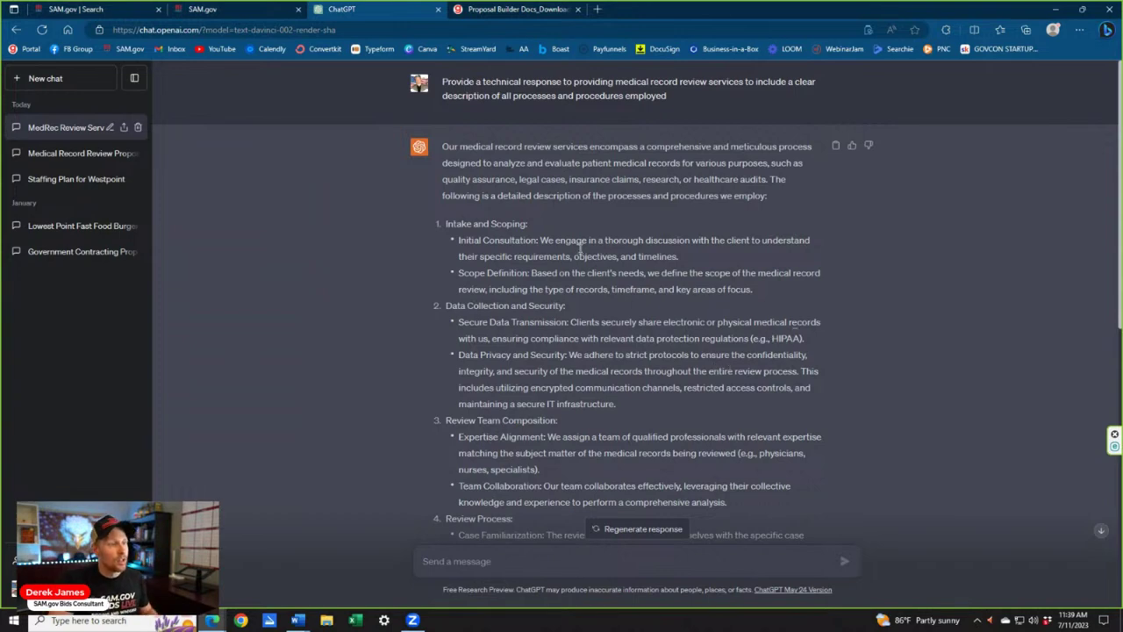
Copy ChatGPT's entire medical record review response
{"action": "scroll", "coordinate": [713, 364], "scroll_direction": "down", "scroll_amount": 10}
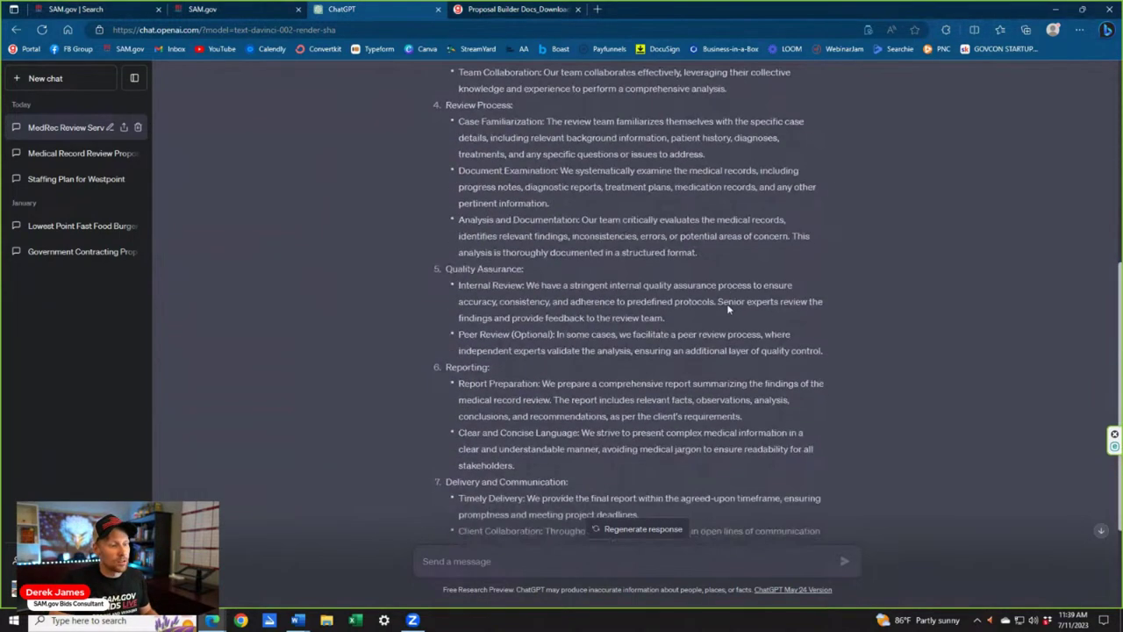
{"action": "left_click_drag", "start_coordinate": [553, 474], "coordinate": [885, 264]}
{"action": "left_click", "coordinate": [885, 264]}
{"action": "left_click", "coordinate": [835, 146]}
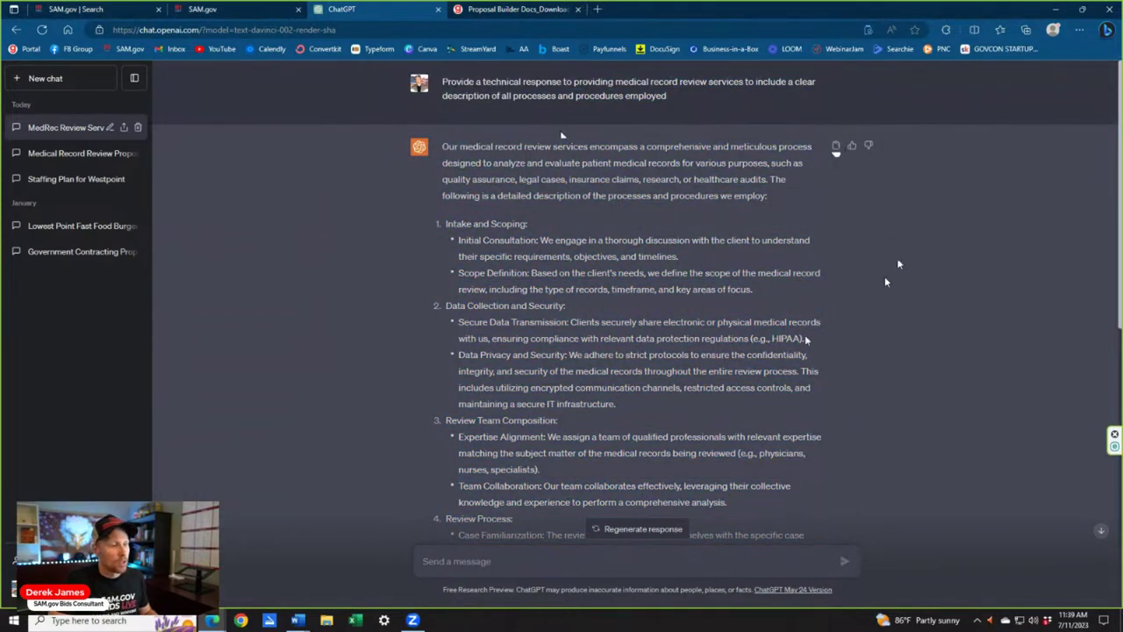
{"action": "scroll", "coordinate": [885, 275], "scroll_direction": "down", "scroll_amount": 3}
{"action": "scroll", "coordinate": [648, 328], "scroll_direction": "down", "scroll_amount": 3}
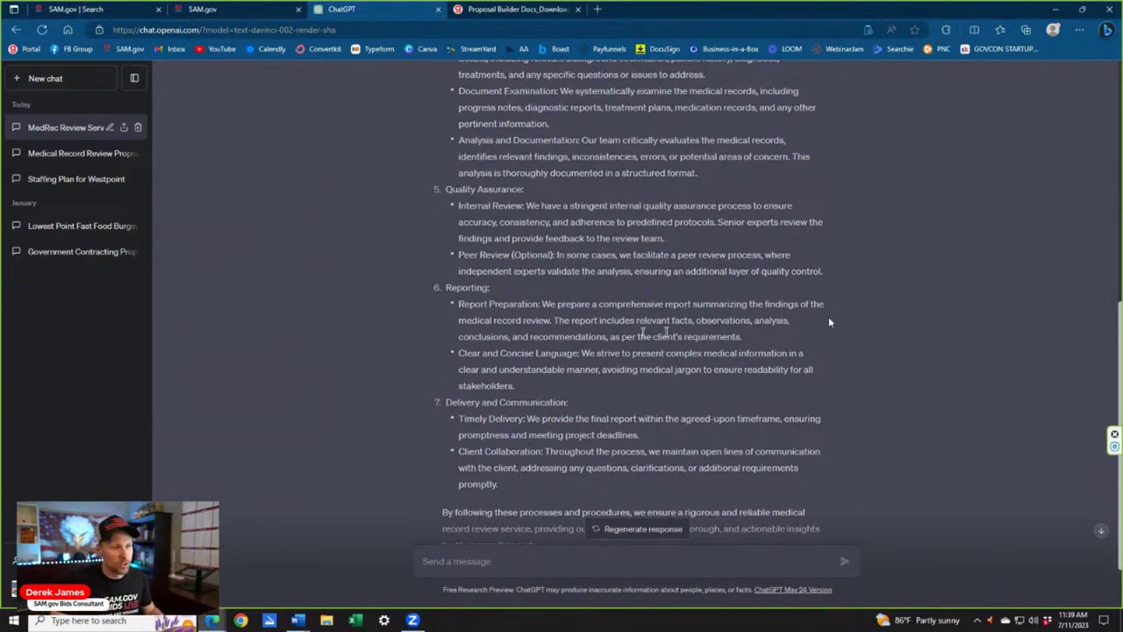
{"action": "scroll", "coordinate": [919, 326], "scroll_direction": "up", "scroll_amount": 2}
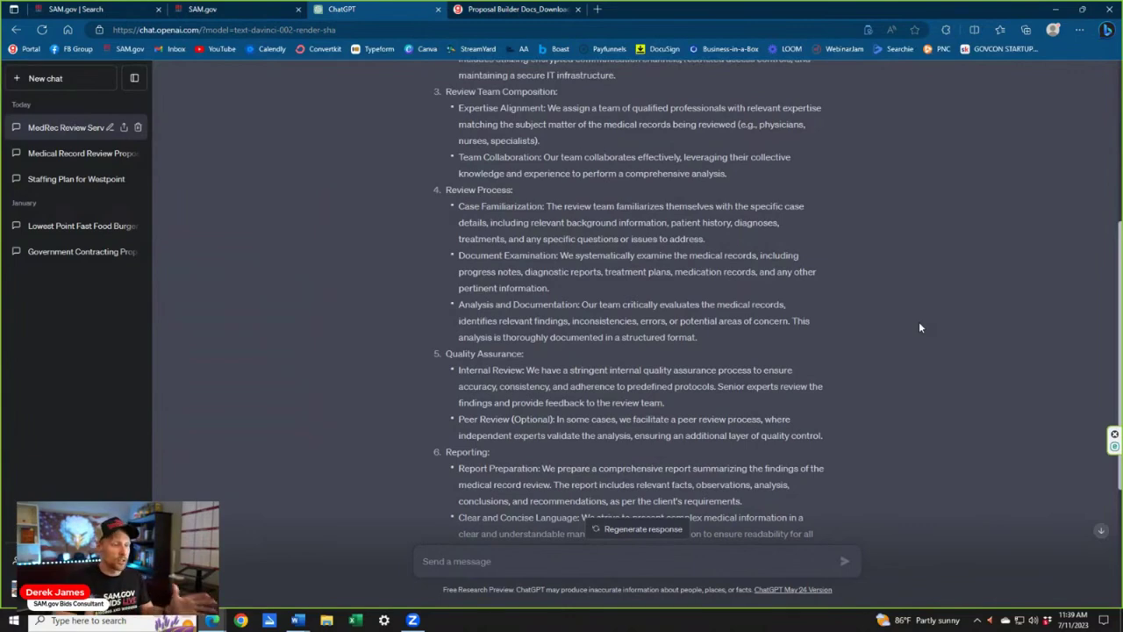
{"action": "scroll", "coordinate": [917, 327], "scroll_direction": "up", "scroll_amount": 2}
{"action": "scroll", "coordinate": [912, 327], "scroll_direction": "up", "scroll_amount": 2}
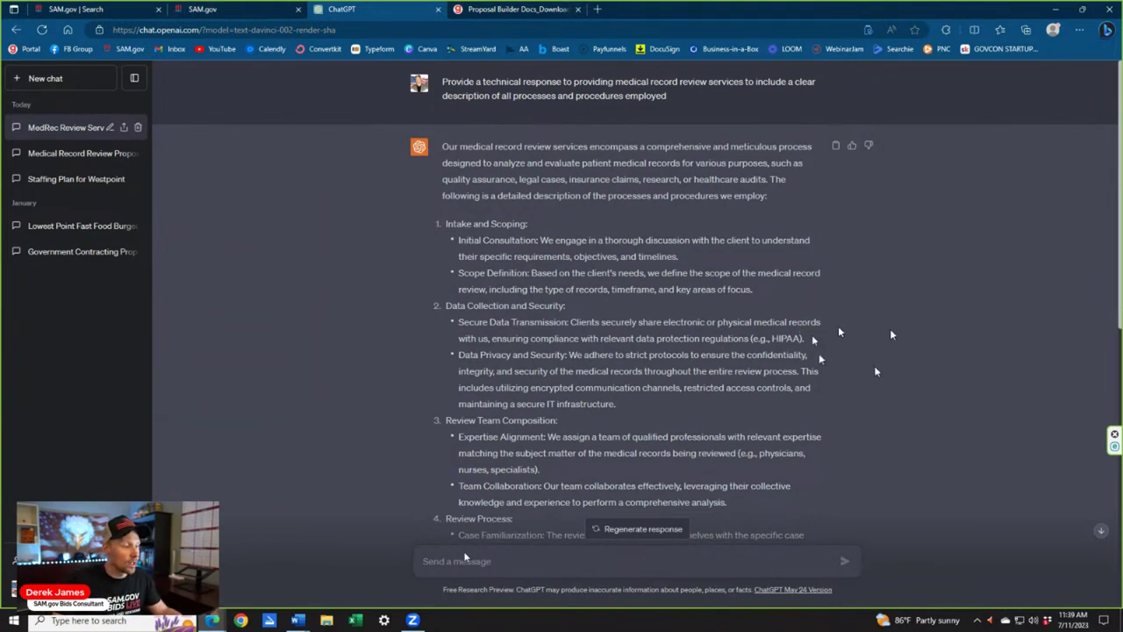
Bring up the Solicitation_Outline Template document in Word
{"action": "mouse_move", "coordinate": [295, 623]}
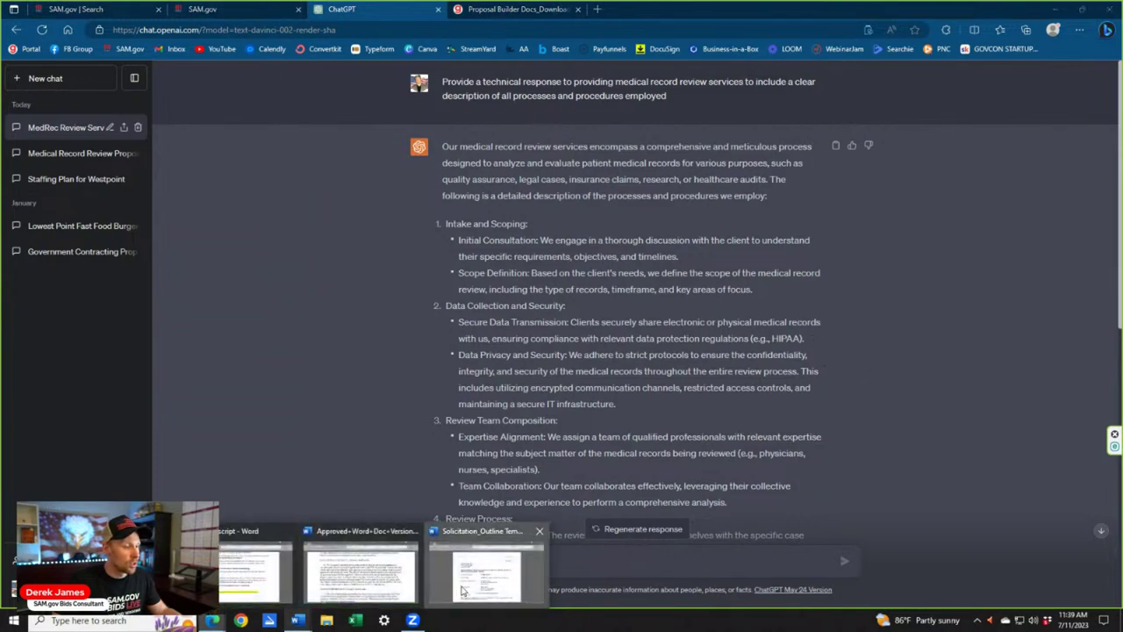
{"action": "left_click", "coordinate": [487, 570]}
{"action": "scroll", "coordinate": [627, 427], "scroll_direction": "down", "scroll_amount": 5}
{"action": "scroll", "coordinate": [626, 427], "scroll_direction": "down", "scroll_amount": 15}
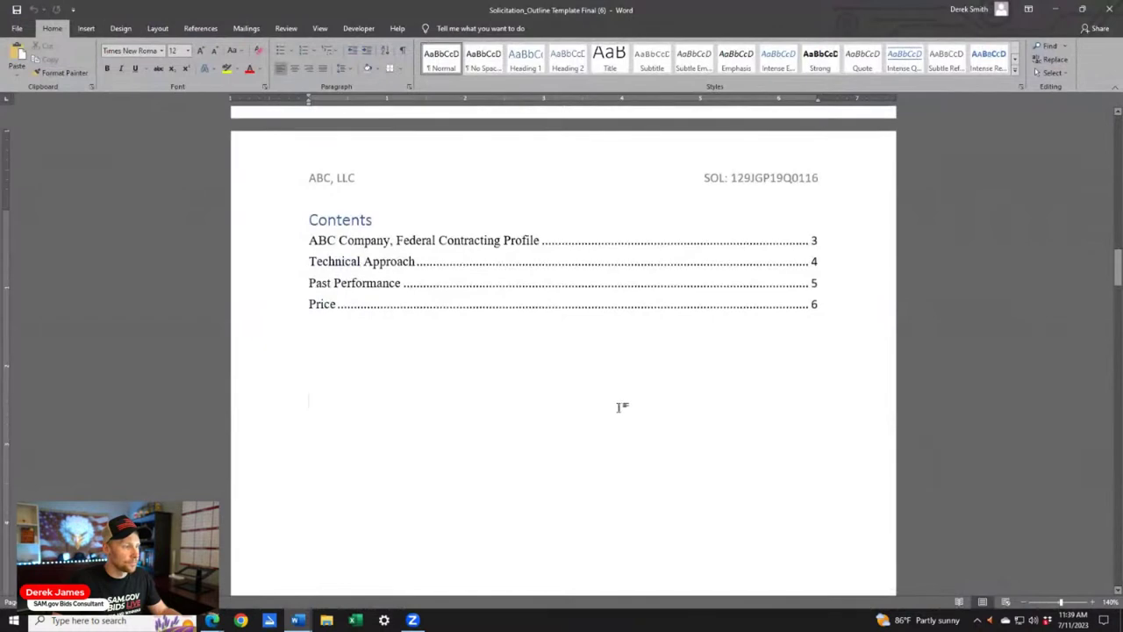
Paste the generated medical record review text under the Technical Approach heading
{"action": "scroll", "coordinate": [605, 415], "scroll_direction": "down", "scroll_amount": 15}
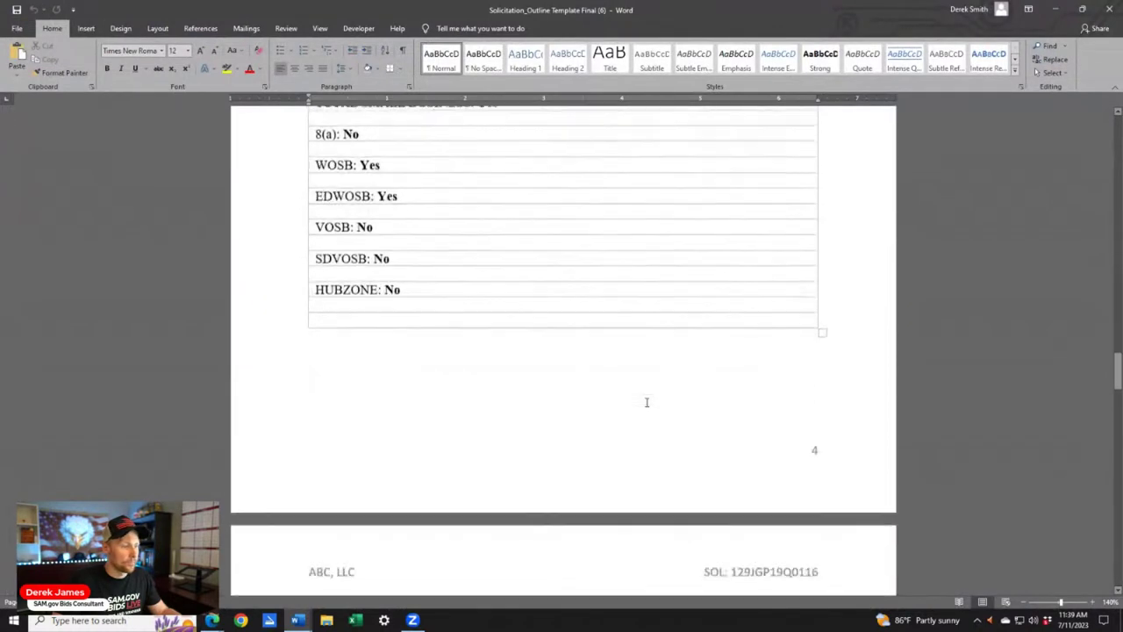
{"action": "left_click", "coordinate": [601, 296]}
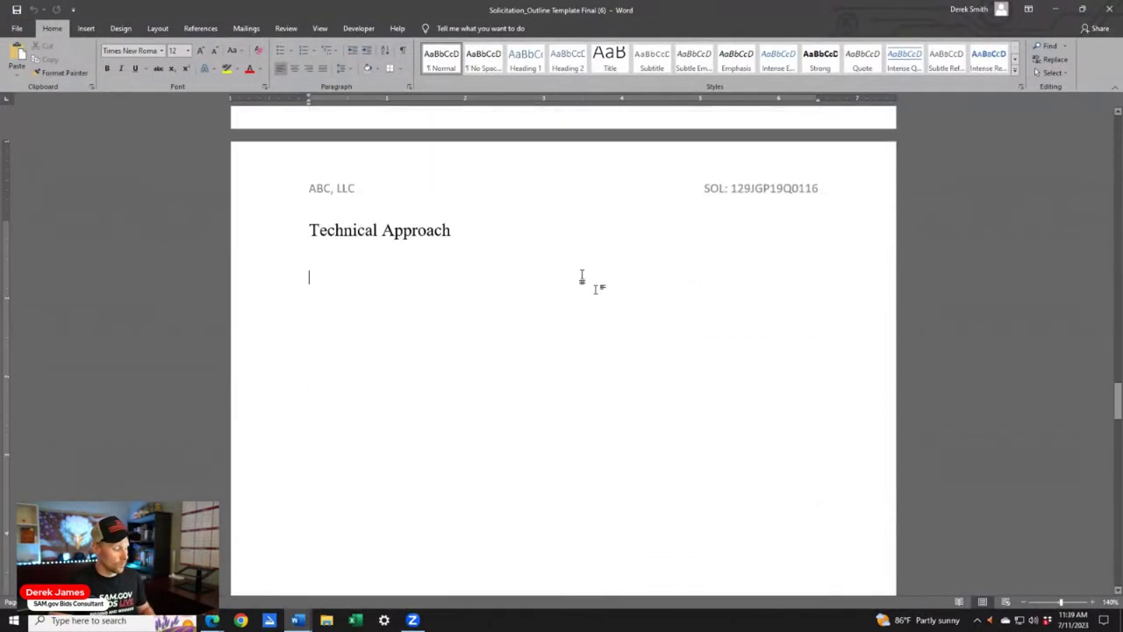
{"action": "key", "text": "ctrl+v"}
{"action": "scroll", "coordinate": [608, 320], "scroll_direction": "up", "scroll_amount": 20}
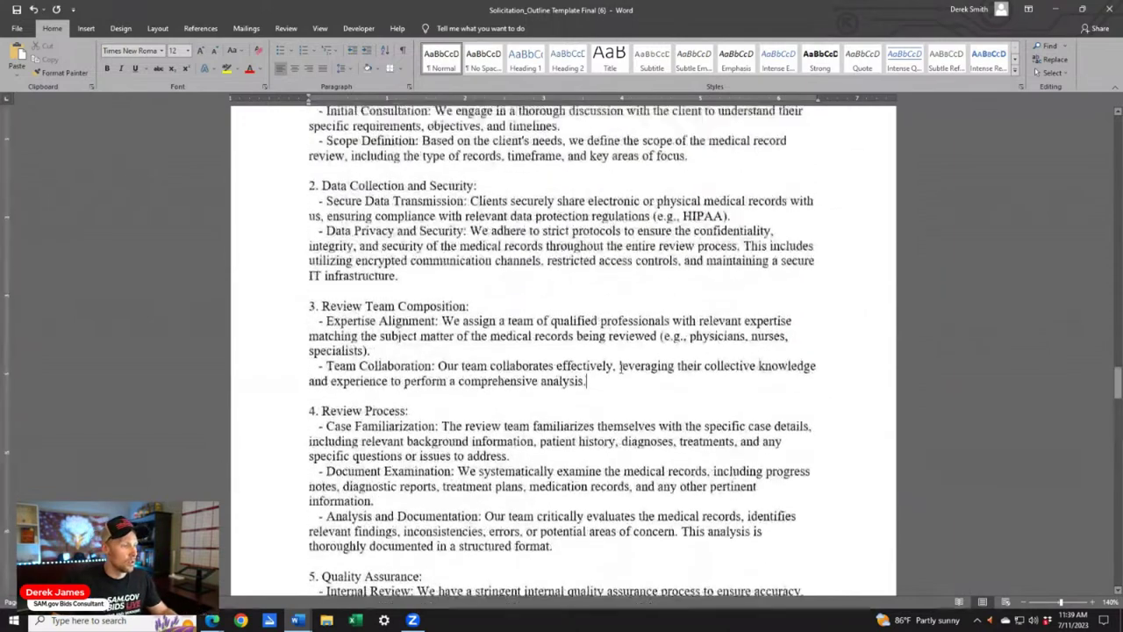
{"action": "scroll", "coordinate": [607, 381], "scroll_direction": "down", "scroll_amount": 3}
Highlight the pasted text's opening paragraph in yellow
{"action": "left_click", "coordinate": [310, 196]}
{"action": "left_click", "coordinate": [690, 242], "text": "shift"}
{"action": "left_click", "coordinate": [226, 68]}
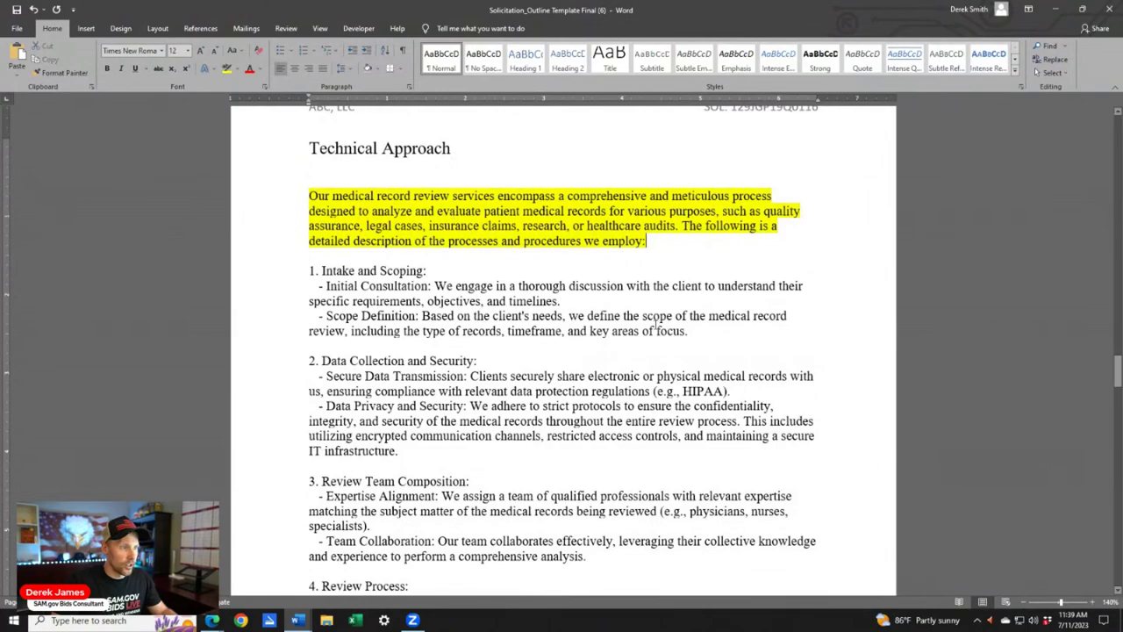
{"action": "scroll", "coordinate": [602, 333], "scroll_direction": "up", "scroll_amount": 3}
{"action": "scroll", "coordinate": [753, 493], "scroll_direction": "down", "scroll_amount": 11}
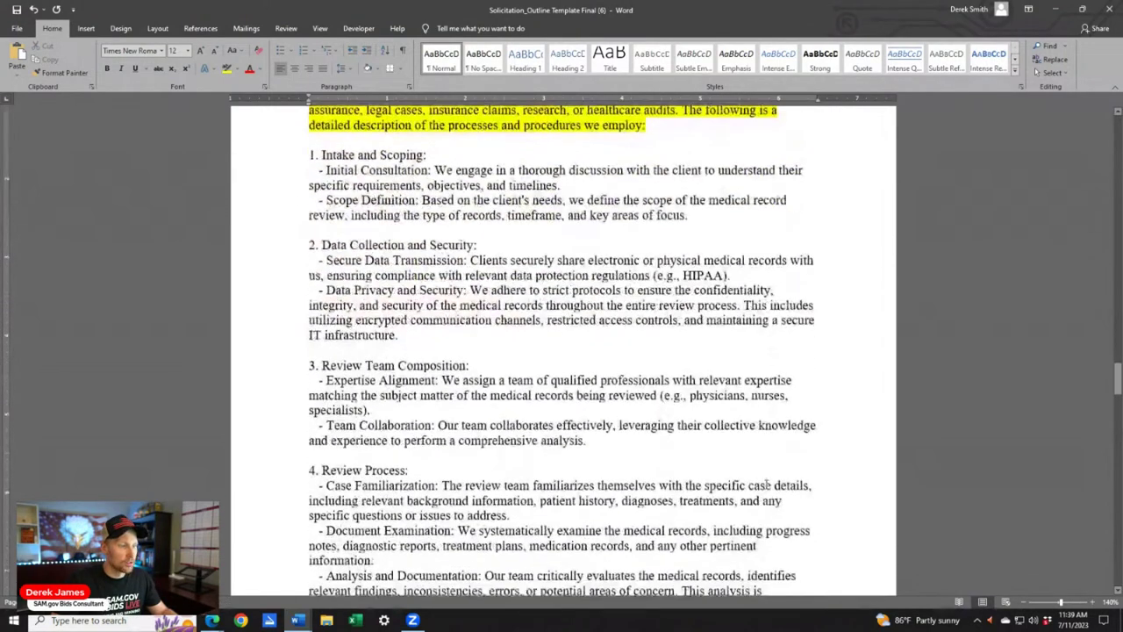
{"action": "scroll", "coordinate": [763, 488], "scroll_direction": "down", "scroll_amount": 20}
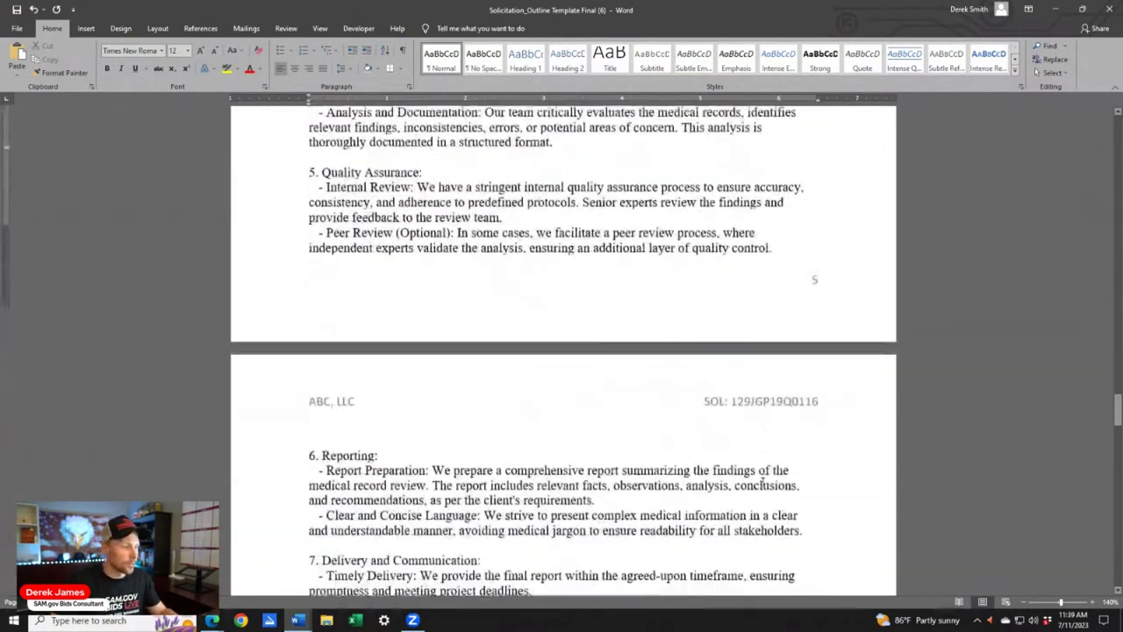
{"action": "scroll", "coordinate": [602, 441], "scroll_direction": "down", "scroll_amount": 10}
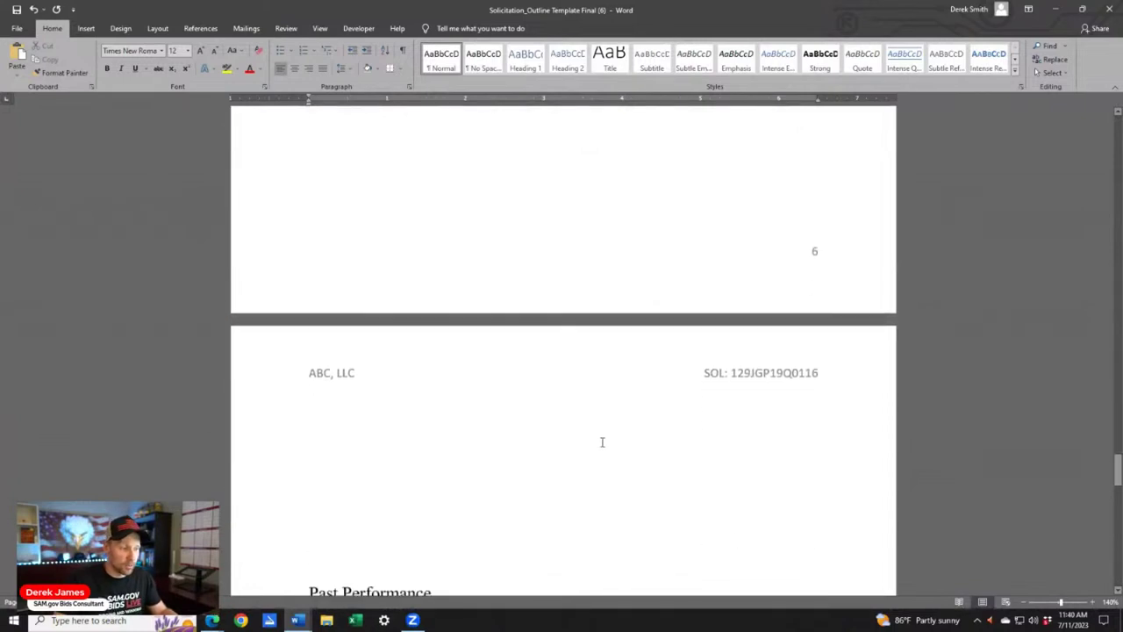
Delete the blank line above the Past Performance heading
{"action": "scroll", "coordinate": [602, 363], "scroll_direction": "up", "scroll_amount": 4}
{"action": "left_click", "coordinate": [603, 354]}
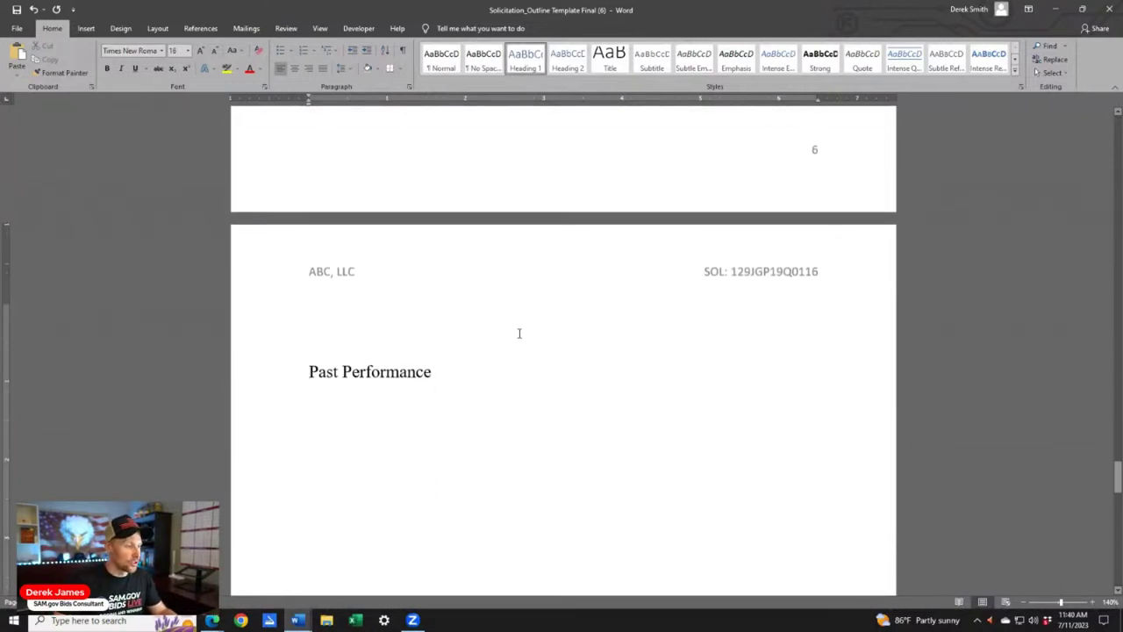
{"action": "key", "text": "Delete"}
{"action": "scroll", "coordinate": [477, 330], "scroll_direction": "up", "scroll_amount": 1}
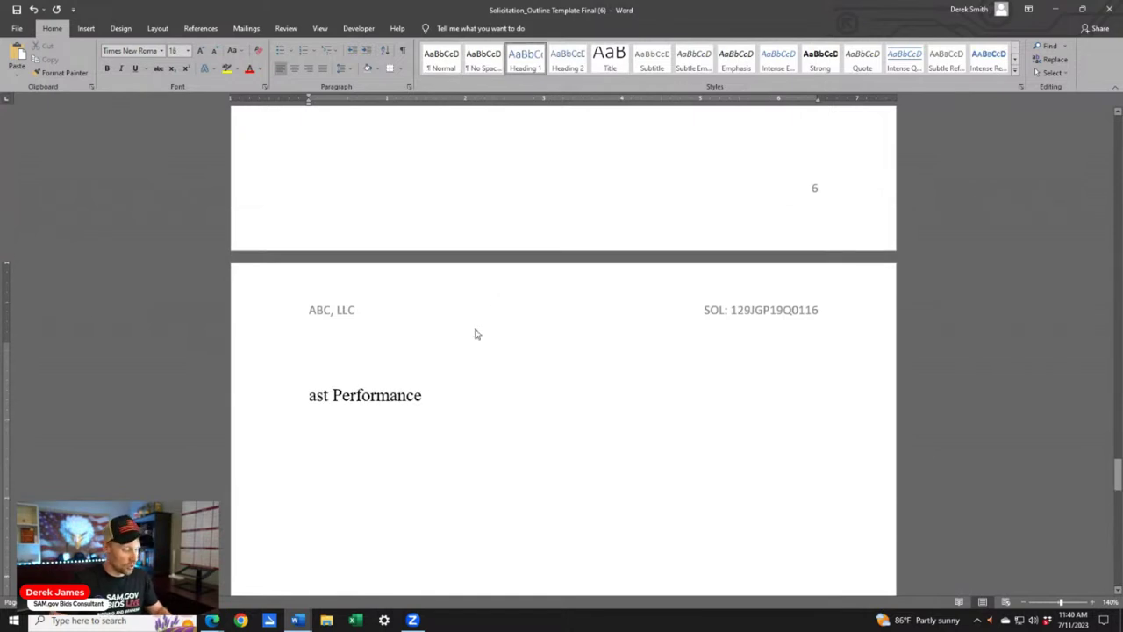
{"action": "type", "text": "P"}
Type a 'Volume III.' prefix before the Past Performance heading
{"action": "scroll", "coordinate": [516, 313], "scroll_direction": "up", "scroll_amount": 3}
{"action": "scroll", "coordinate": [595, 363], "scroll_direction": "down", "scroll_amount": 3}
{"action": "scroll", "coordinate": [607, 355], "scroll_direction": "up", "scroll_amount": 5}
{"action": "scroll", "coordinate": [607, 355], "scroll_direction": "up", "scroll_amount": 5}
{"action": "scroll", "coordinate": [632, 288], "scroll_direction": "down", "scroll_amount": 4, "text": "ctrl"}
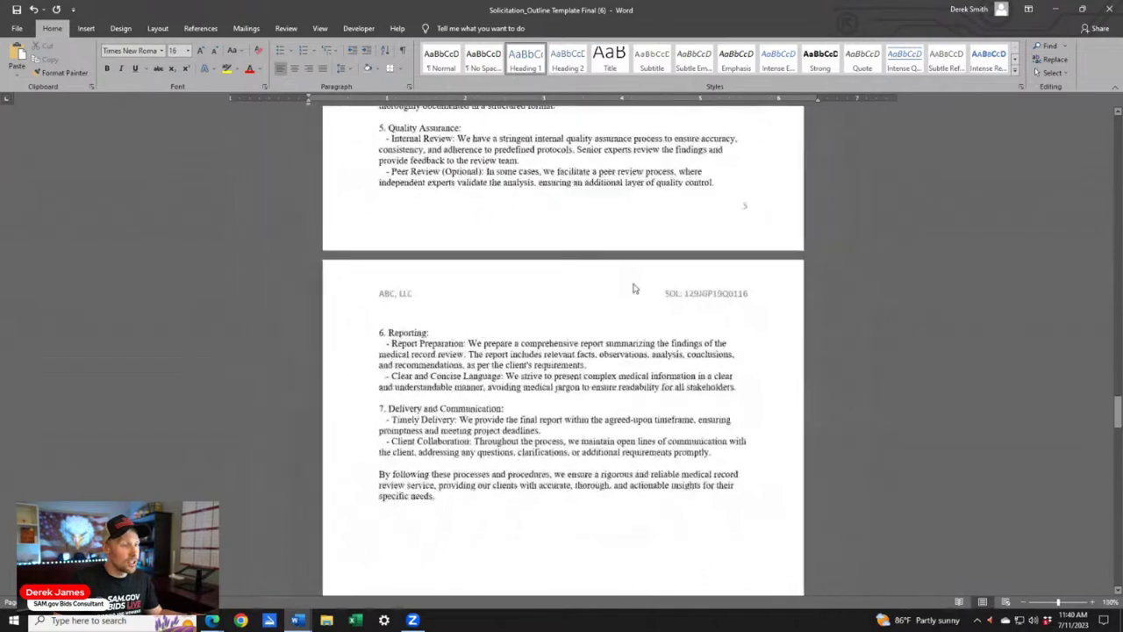
{"action": "scroll", "coordinate": [669, 296], "scroll_direction": "up", "scroll_amount": 10}
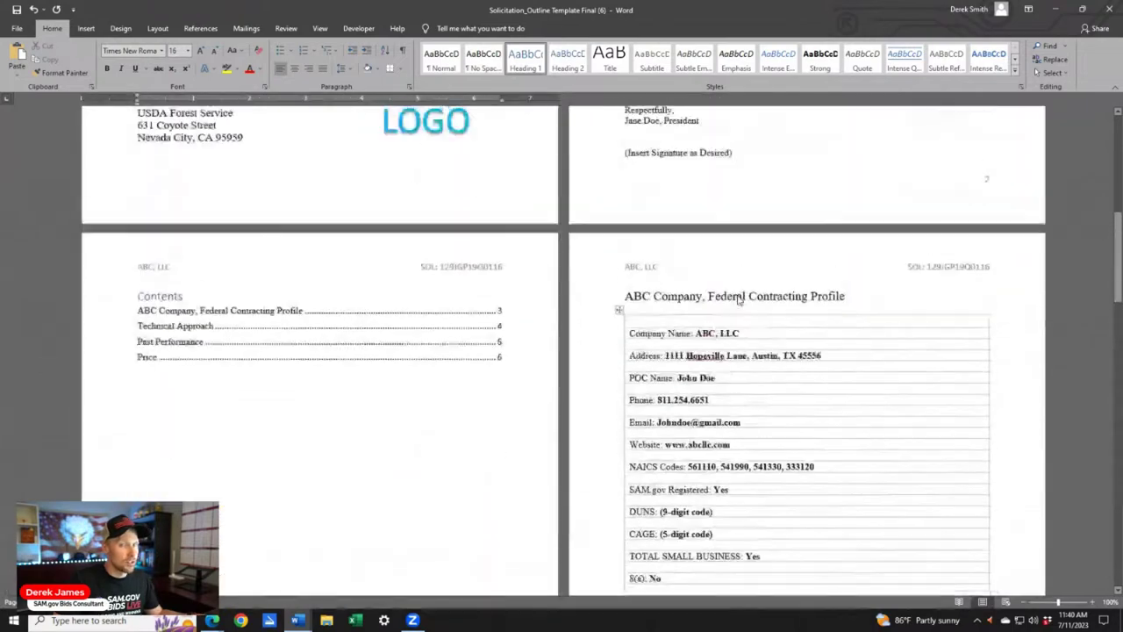
{"action": "scroll", "coordinate": [745, 290], "scroll_direction": "up", "scroll_amount": 3}
{"action": "scroll", "coordinate": [734, 296], "scroll_direction": "down", "scroll_amount": 10}
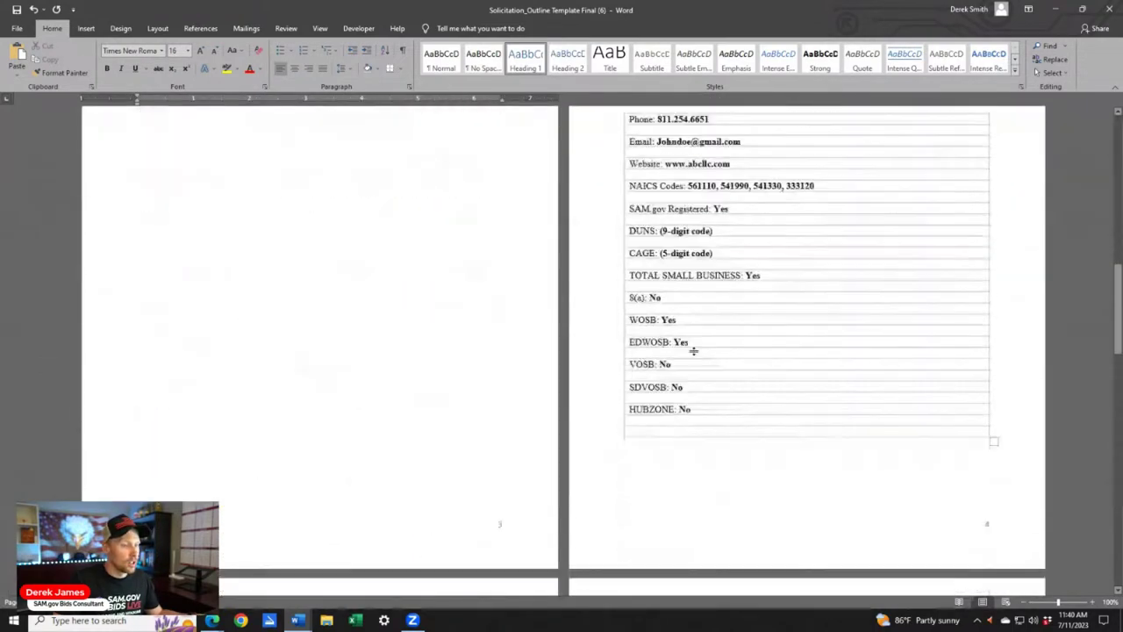
{"action": "scroll", "coordinate": [707, 350], "scroll_direction": "down", "scroll_amount": 8}
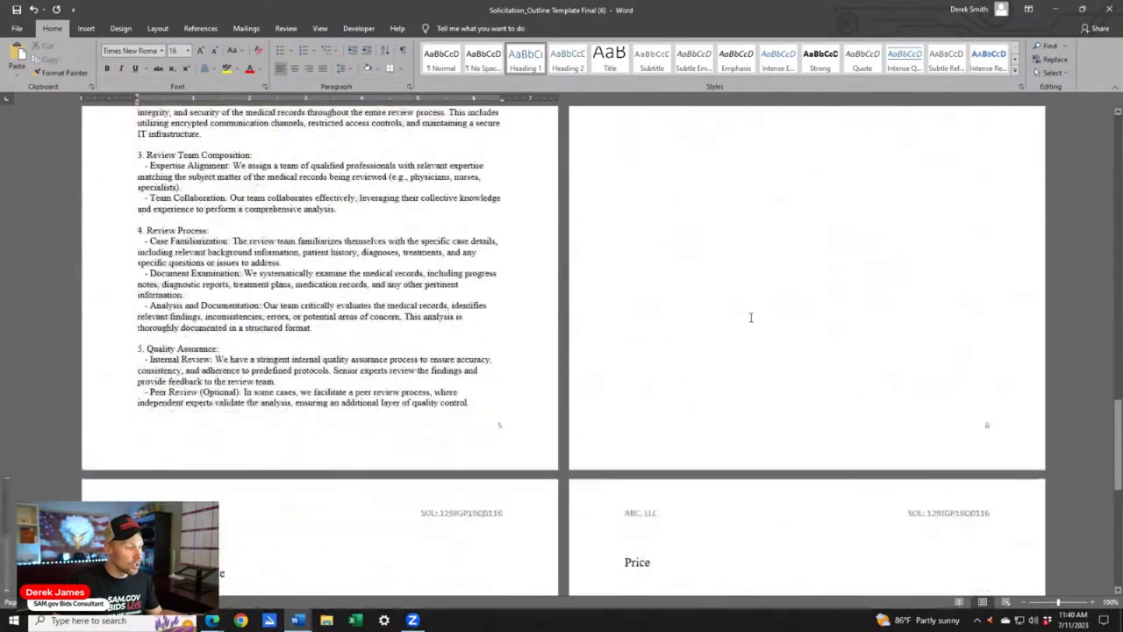
{"action": "scroll", "coordinate": [284, 331], "scroll_direction": "down", "scroll_amount": 2}
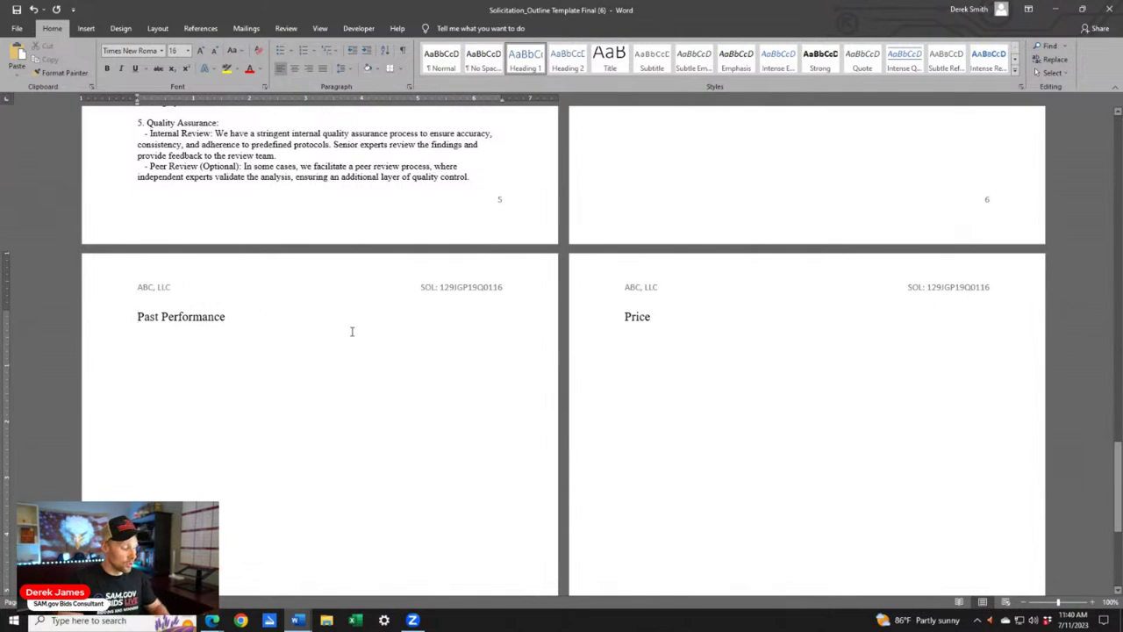
{"action": "type", "text": "Volue III."}
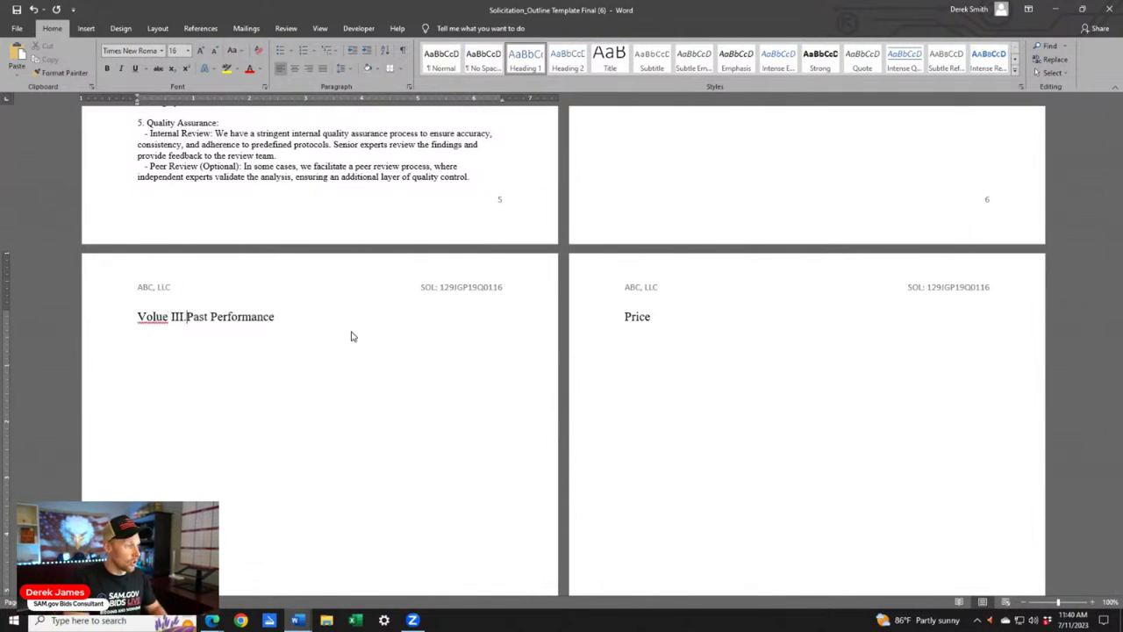
Start a 'Volume II.' prefix before the Technical Approach heading
{"action": "scroll", "coordinate": [352, 336], "scroll_direction": "up", "scroll_amount": 10}
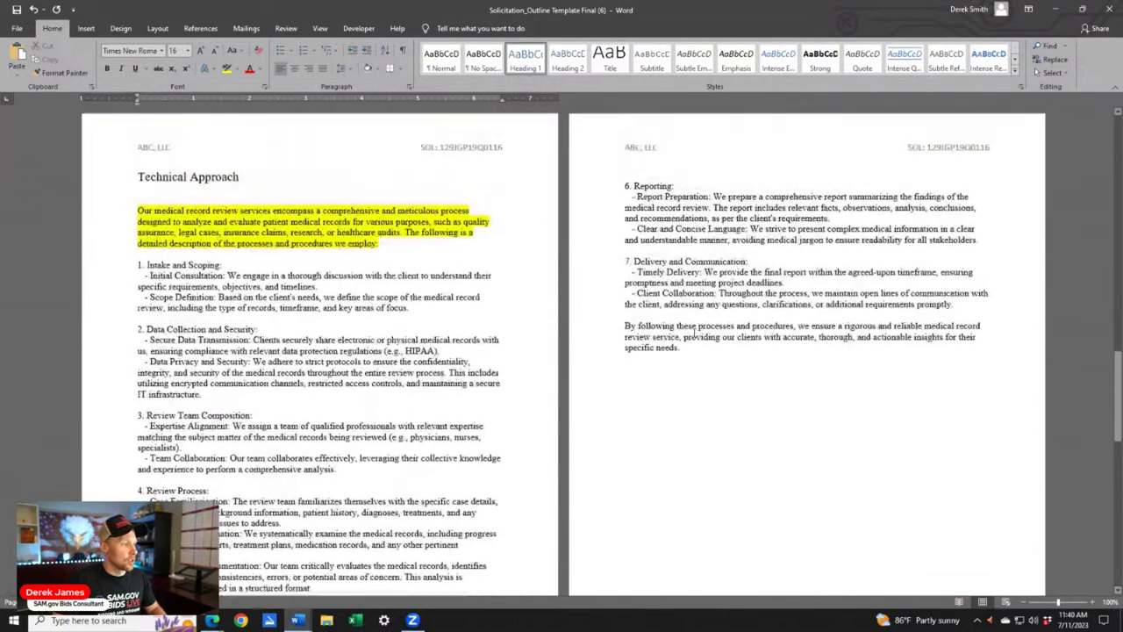
{"action": "left_click", "coordinate": [137, 309]}
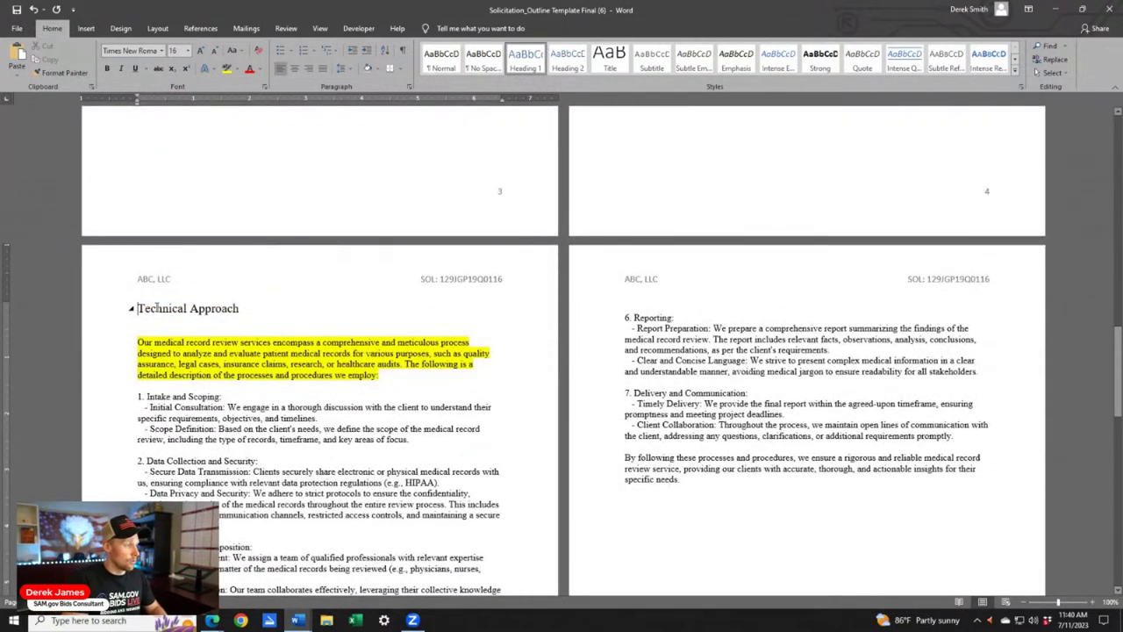
{"action": "type", "text": "Volume II."}
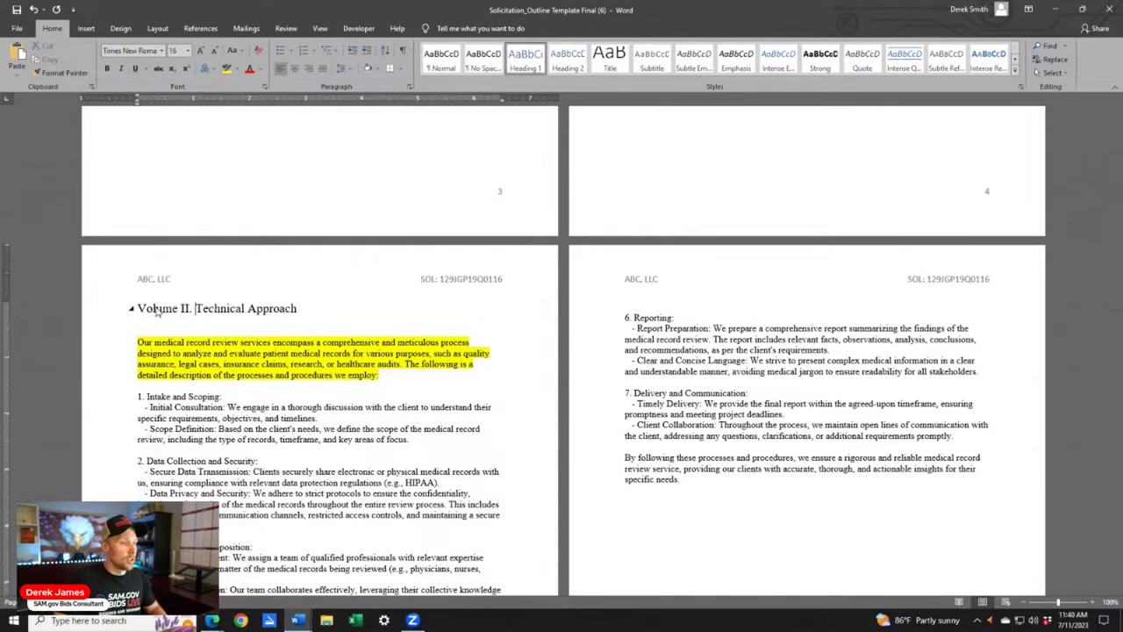
Insert two blank lines above the July 25, 2019 date on the cover-letter page
{"action": "scroll", "coordinate": [310, 289], "scroll_direction": "up", "scroll_amount": 15}
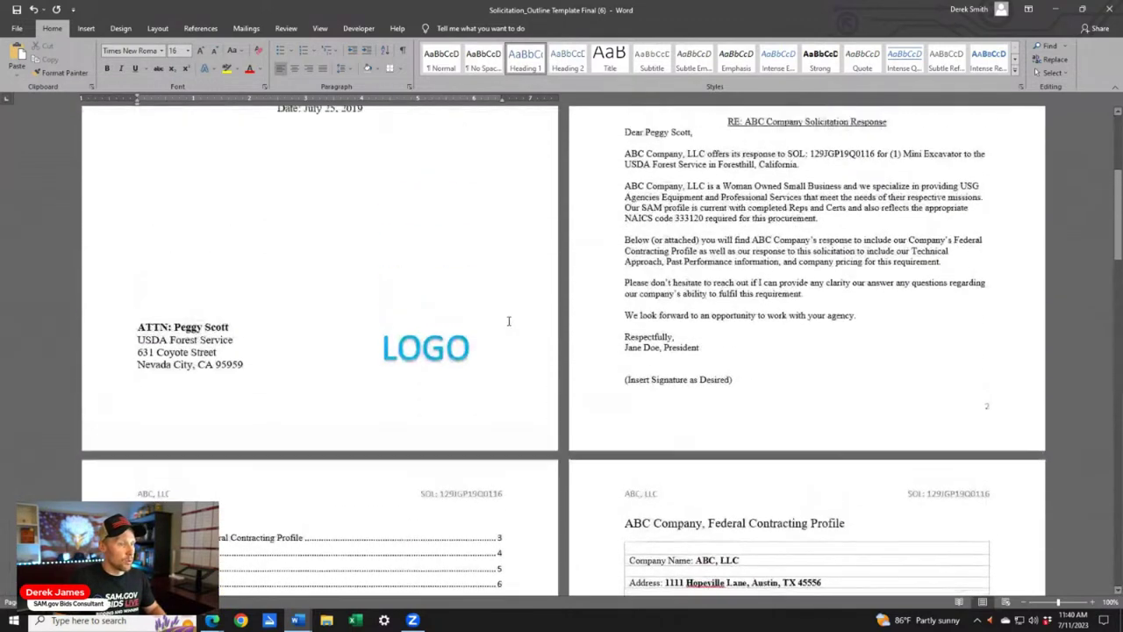
{"action": "scroll", "coordinate": [611, 311], "scroll_direction": "up", "scroll_amount": 1}
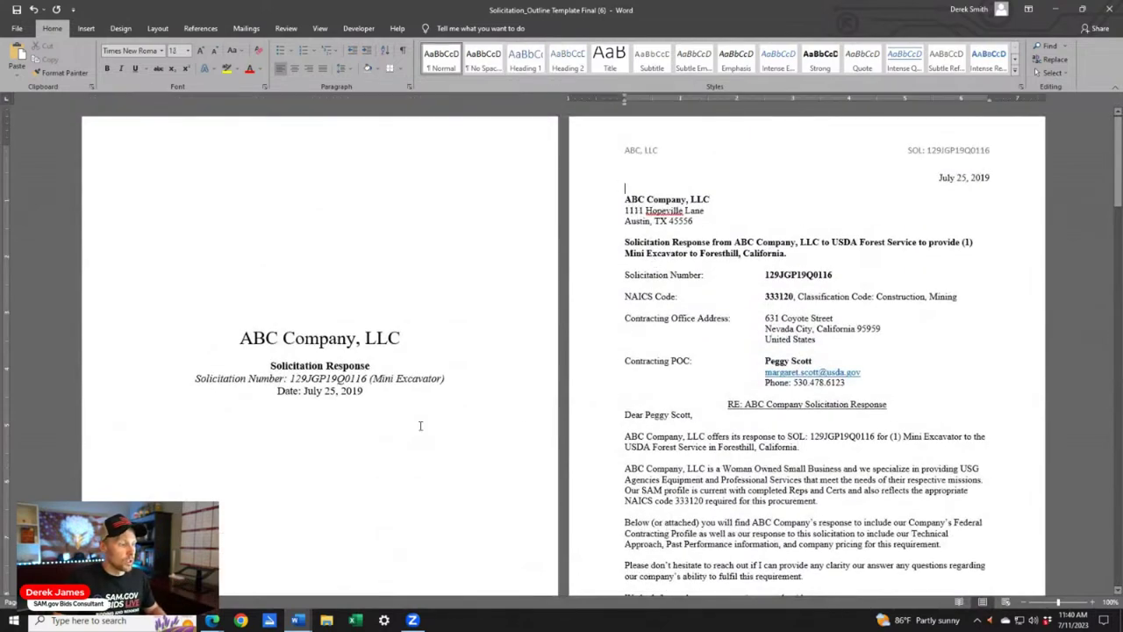
{"action": "scroll", "coordinate": [620, 185], "scroll_direction": "down", "scroll_amount": 20}
{"action": "scroll", "coordinate": [369, 453], "scroll_direction": "down", "scroll_amount": 1}
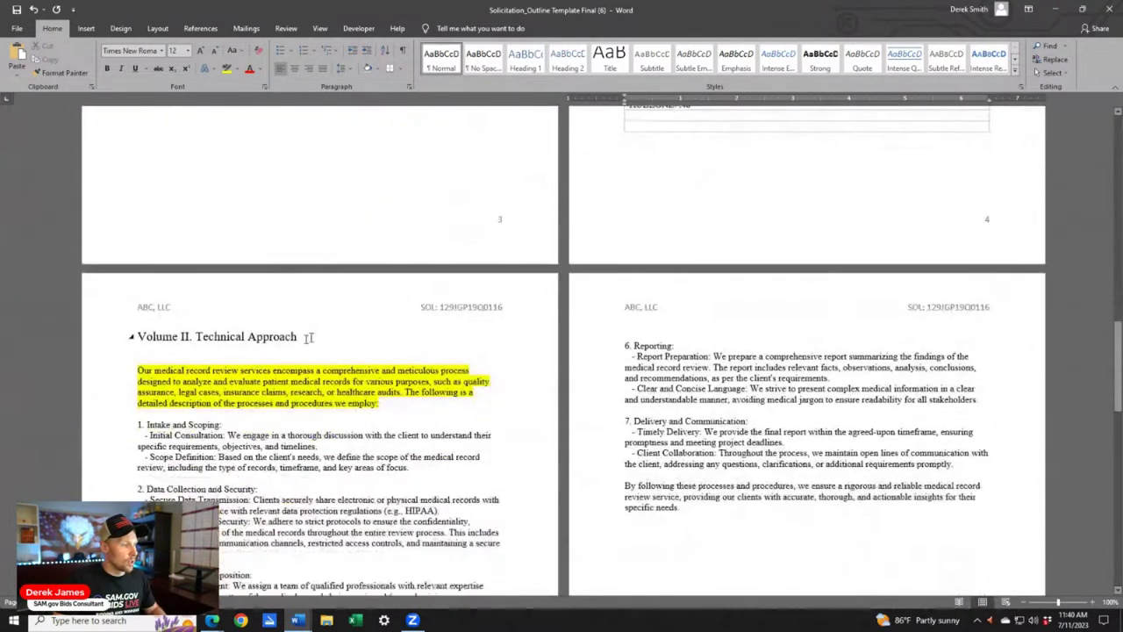
{"action": "left_click", "coordinate": [151, 347]}
{"action": "scroll", "coordinate": [687, 214], "scroll_direction": "up", "scroll_amount": 10}
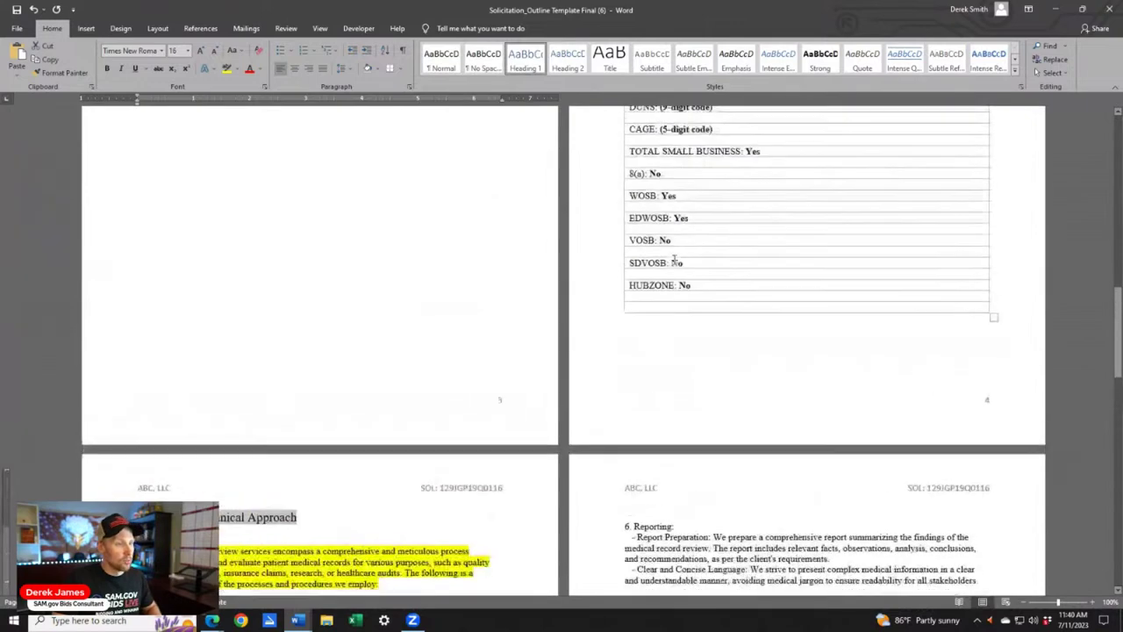
{"action": "scroll", "coordinate": [687, 211], "scroll_direction": "up", "scroll_amount": 15}
{"action": "left_click", "coordinate": [623, 179]}
{"action": "key", "text": "Return"}
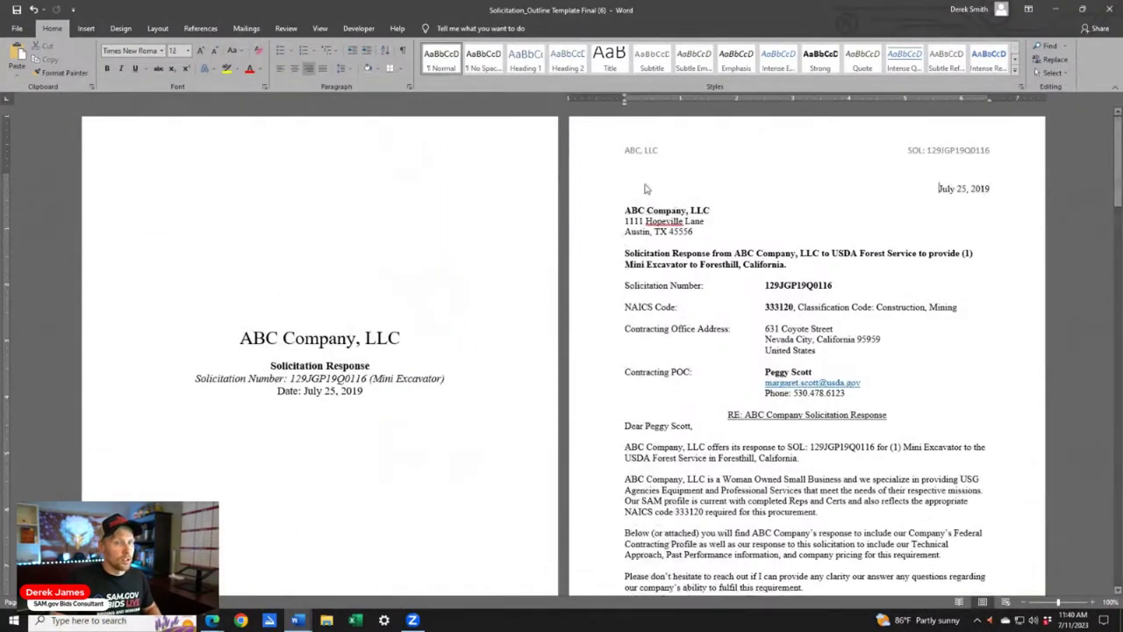
{"action": "key", "text": "Return"}
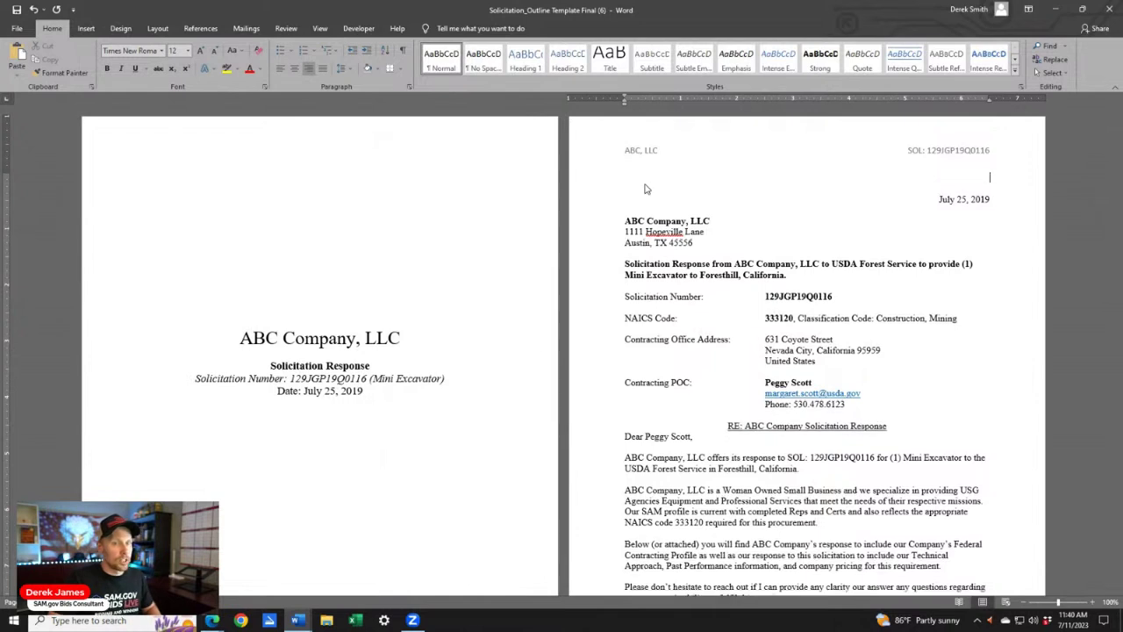
Left-align the new line, give it the Volume II heading's formatting, and change it to Volume I
{"action": "left_click_drag", "start_coordinate": [865, 177], "coordinate": [991, 177]}
{"action": "left_click", "coordinate": [277, 71]}
{"action": "scroll", "coordinate": [312, 383], "scroll_direction": "down", "scroll_amount": 13}
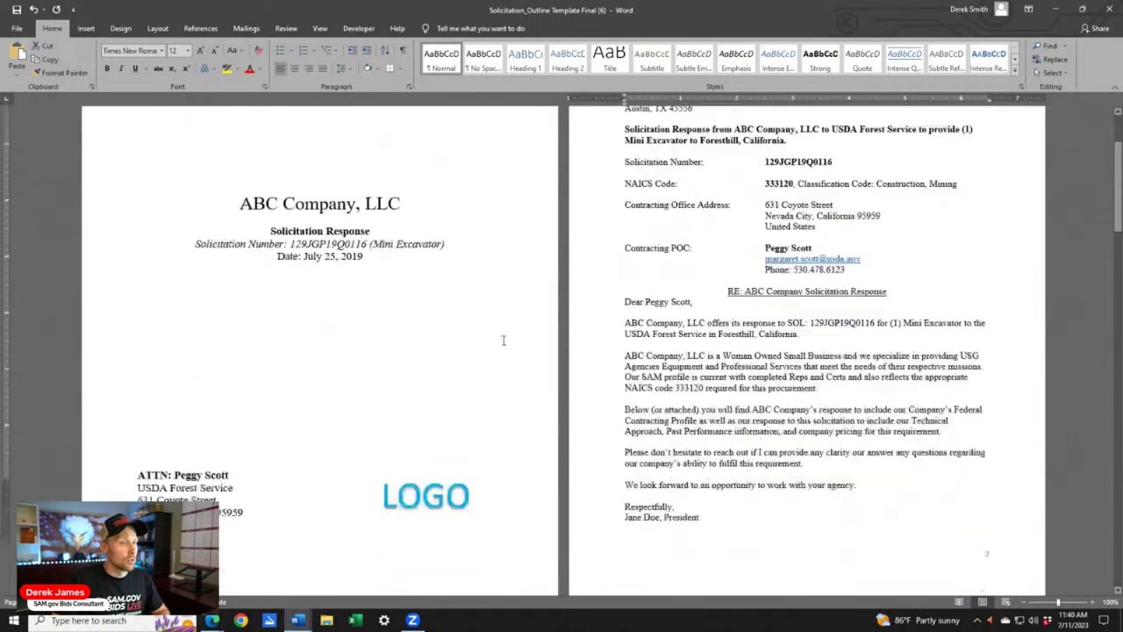
{"action": "scroll", "coordinate": [313, 383], "scroll_direction": "down", "scroll_amount": 10}
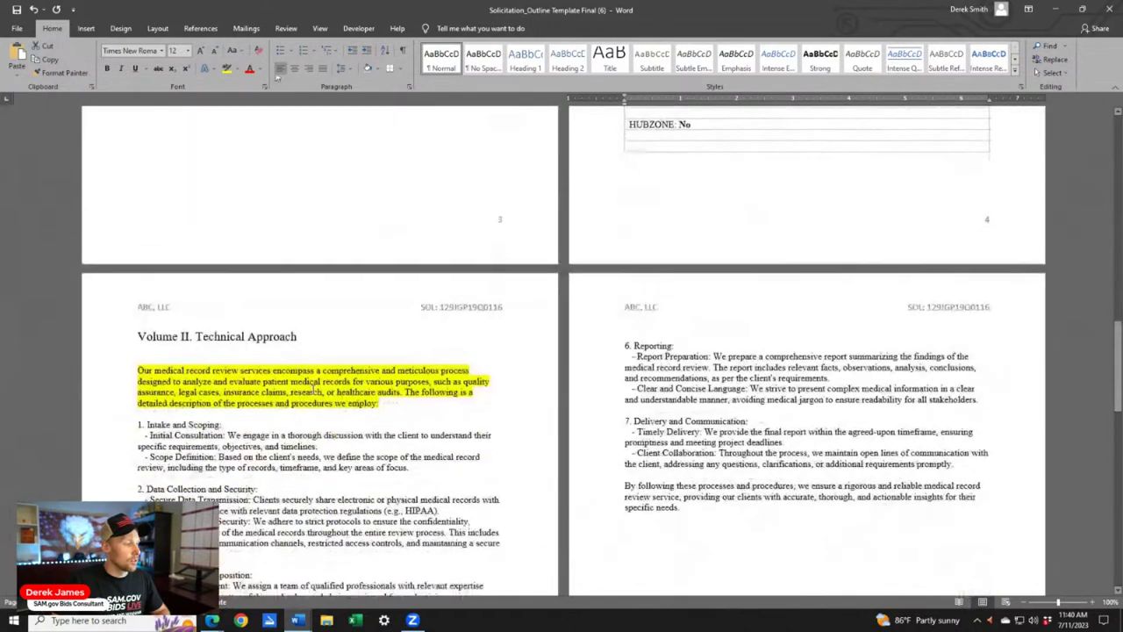
{"action": "left_click", "coordinate": [64, 73]}
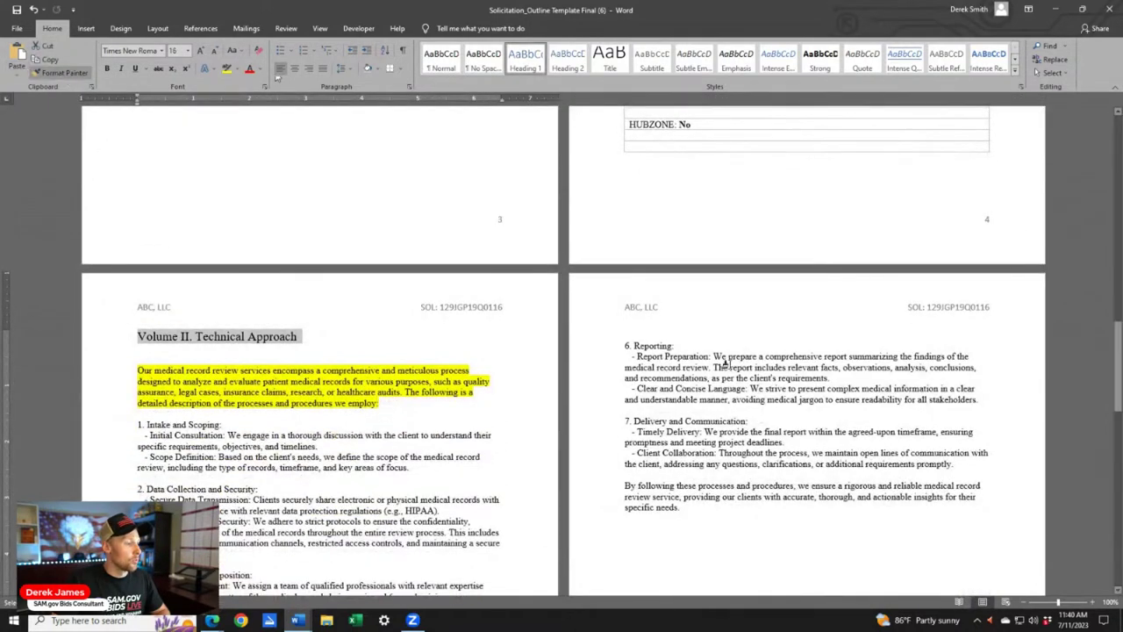
{"action": "scroll", "coordinate": [775, 285], "scroll_direction": "up", "scroll_amount": 10}
{"action": "scroll", "coordinate": [775, 285], "scroll_direction": "up", "scroll_amount": 5}
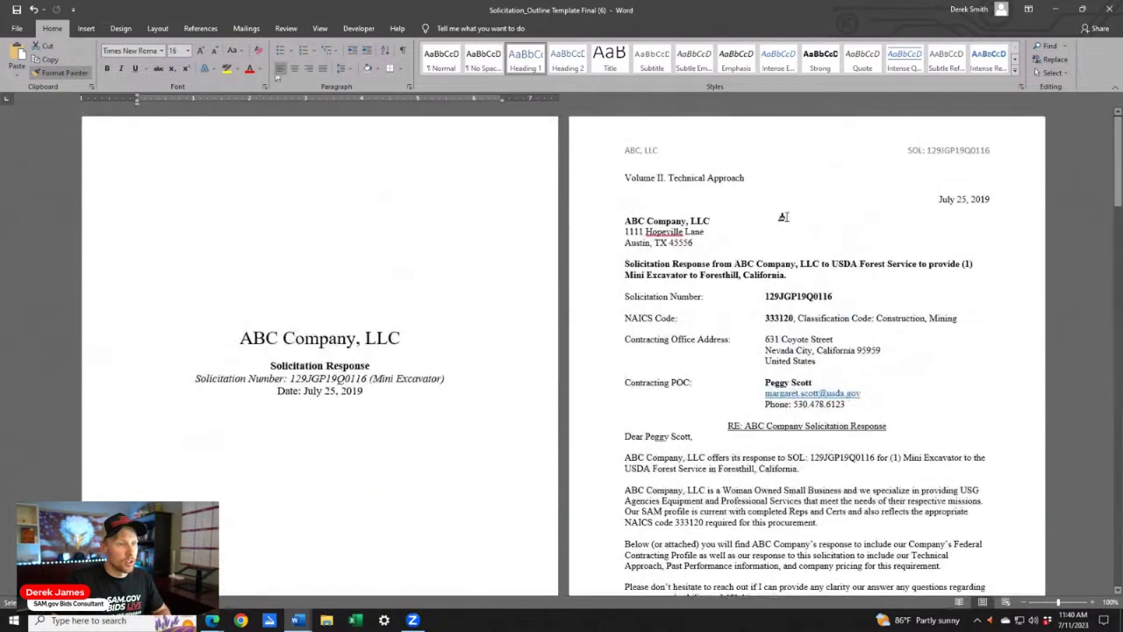
{"action": "left_click", "coordinate": [614, 176]}
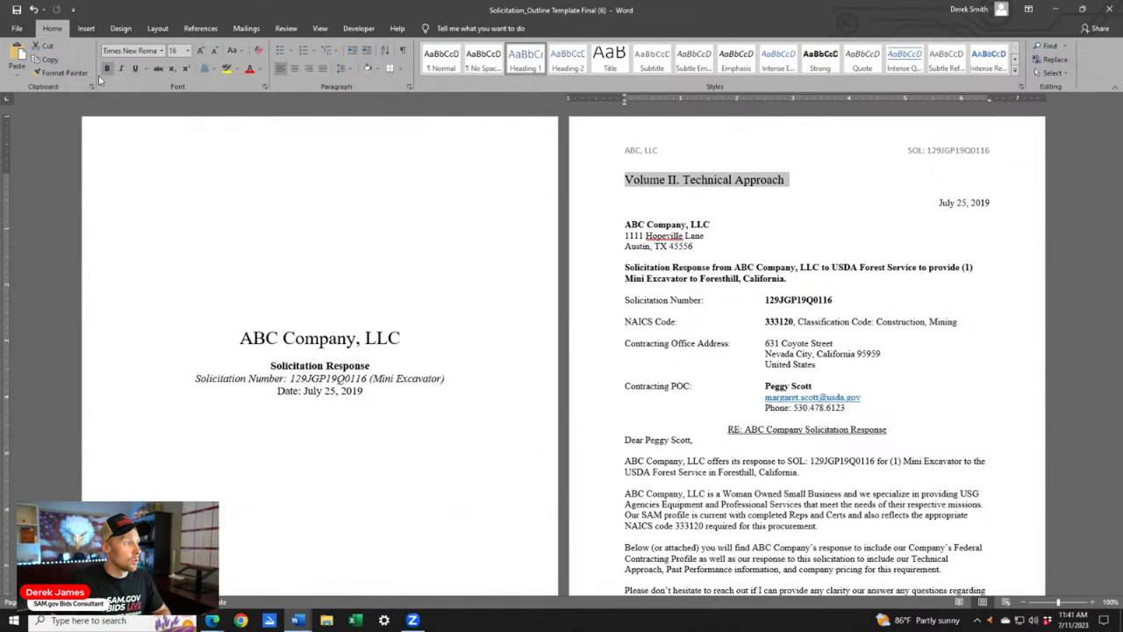
{"action": "left_click", "coordinate": [683, 184]}
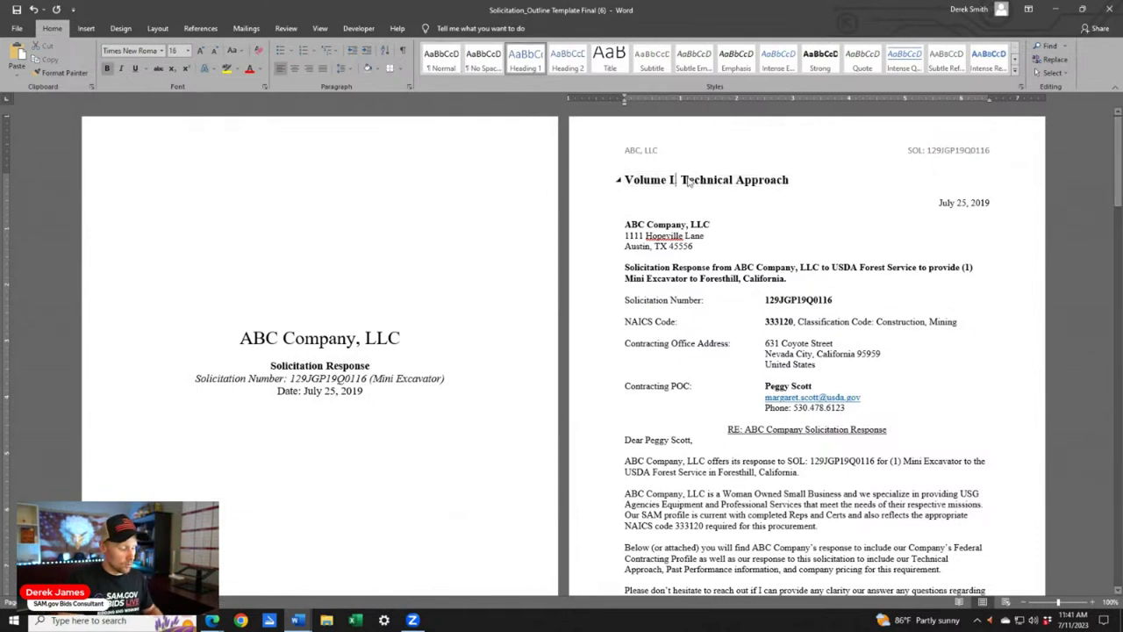
{"action": "key", "text": "BackSpace"}
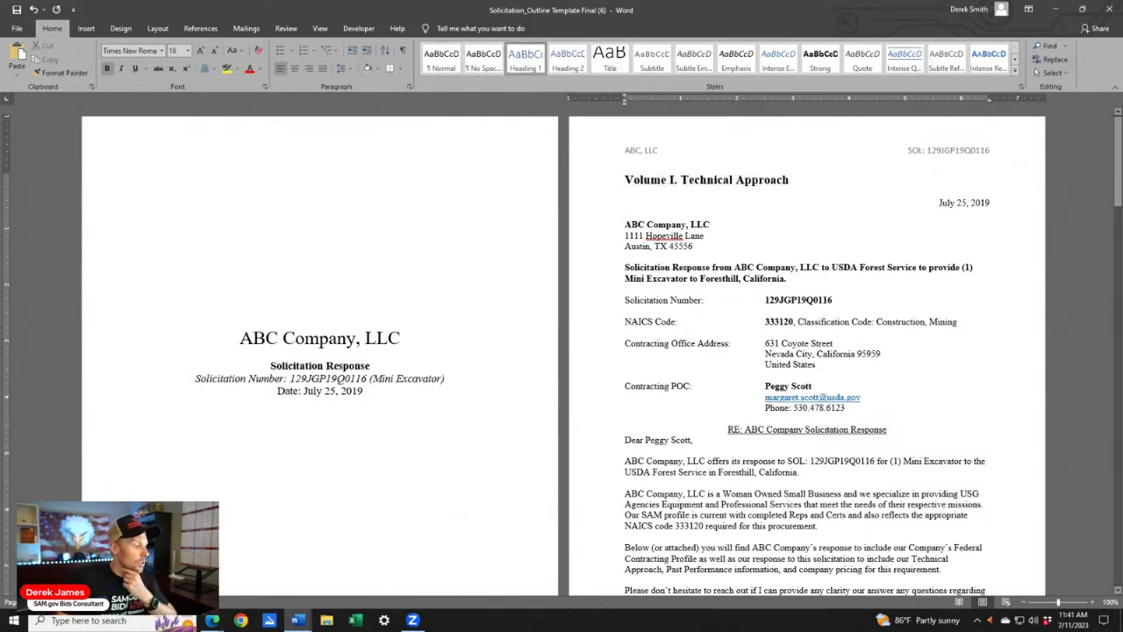
{"action": "mouse_move", "coordinate": [299, 621]}
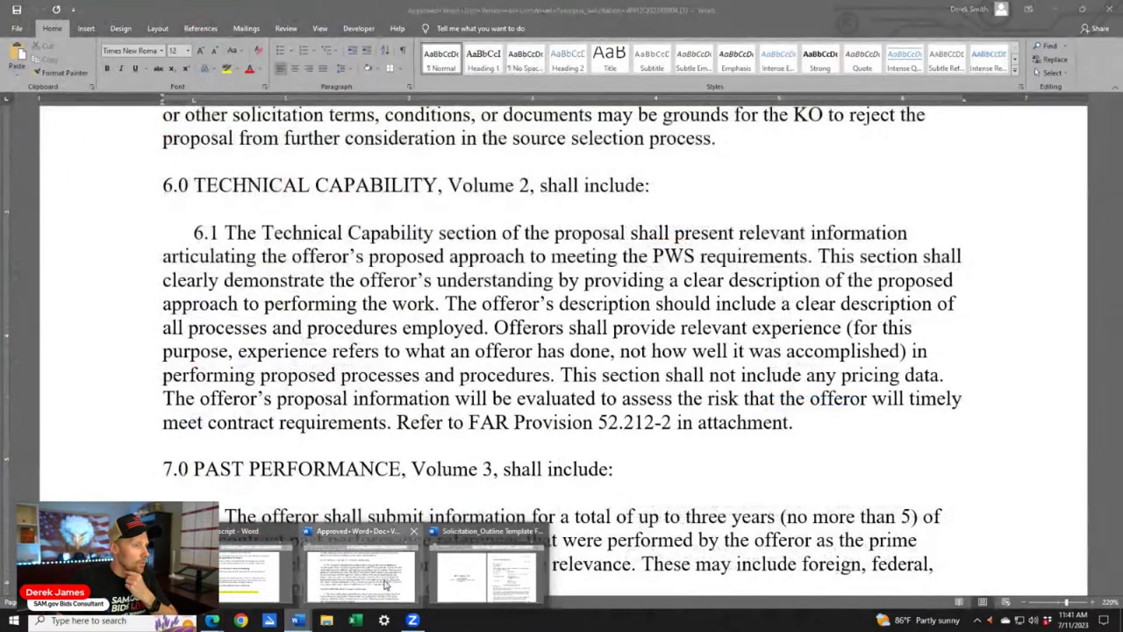
Check the Volume 1 proposal summary requirements in section 5.3, then return to the outline template
{"action": "left_click", "coordinate": [360, 570]}
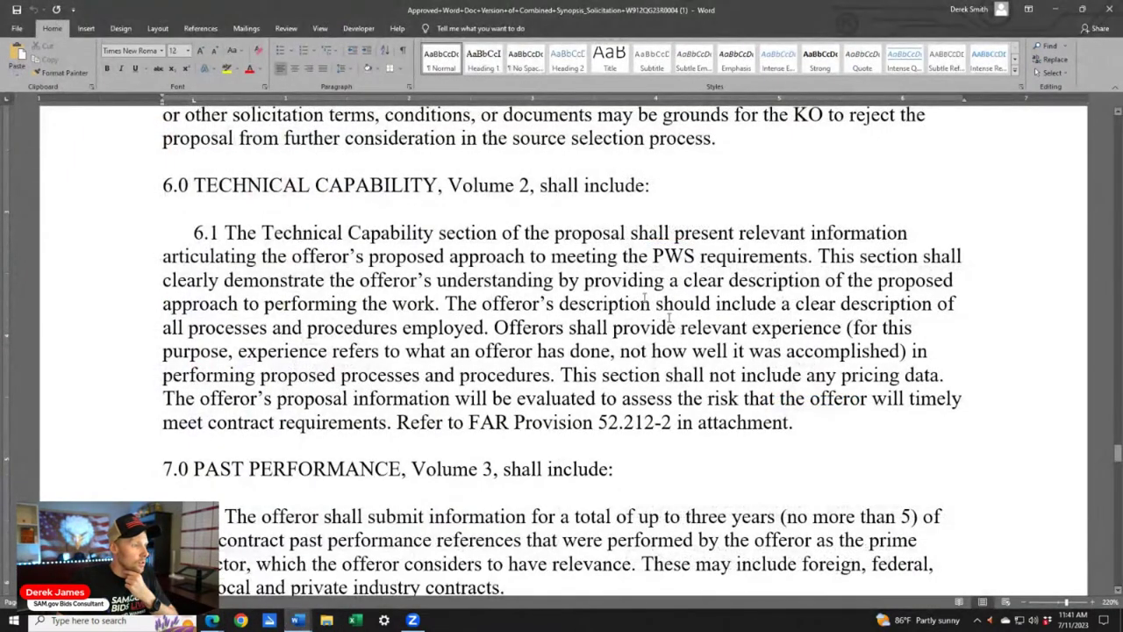
{"action": "scroll", "coordinate": [618, 309], "scroll_direction": "up", "scroll_amount": 12}
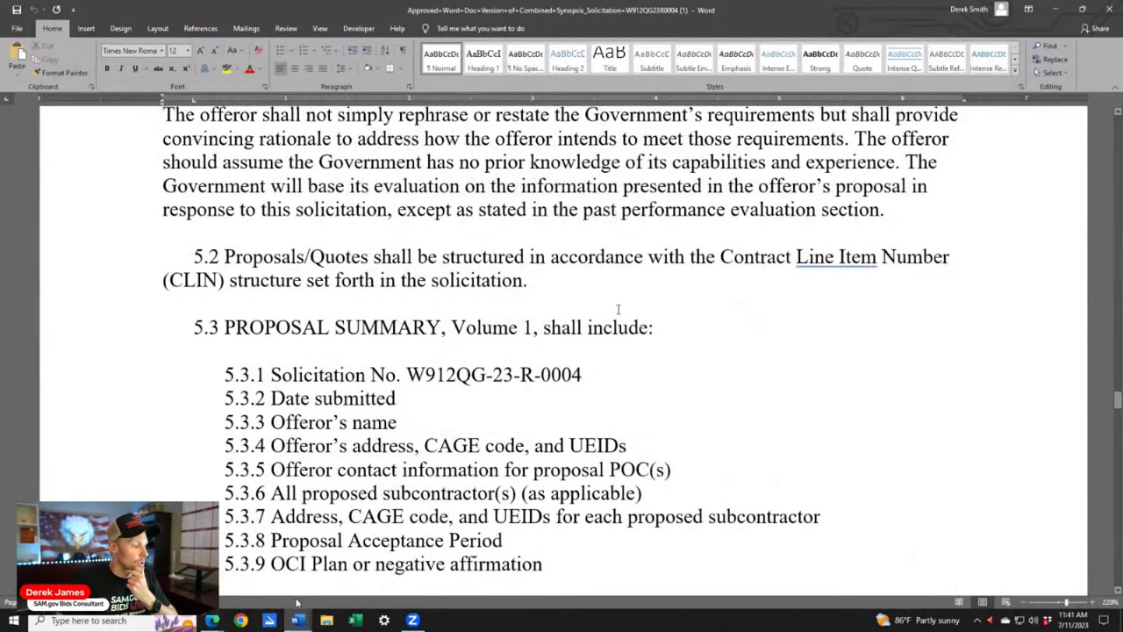
{"action": "key", "text": "alt+Tab"}
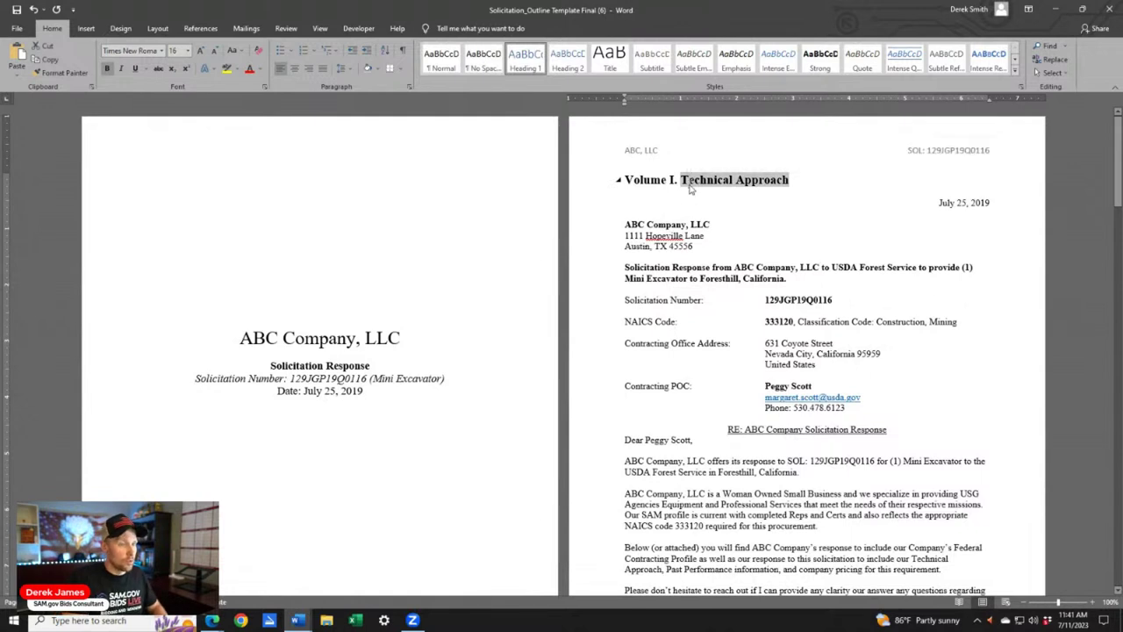
Replace 'Technical Approach' with 'Proposal Summary' in the Volume I heading
{"action": "type", "text": "{"}
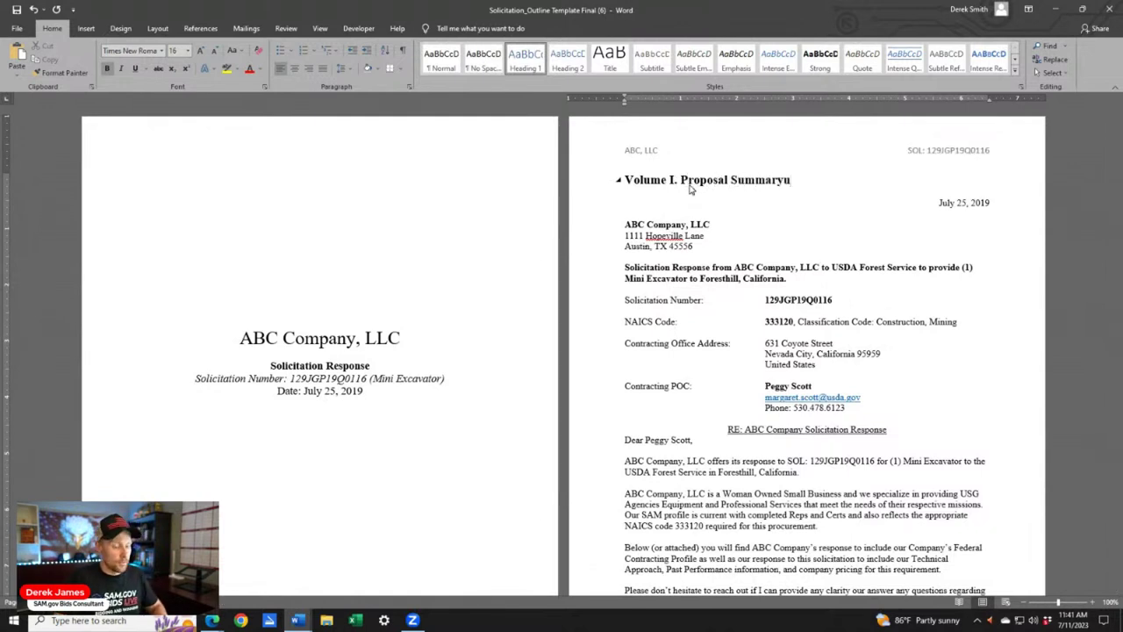
{"action": "key", "text": "BackSpace"}
{"action": "scroll", "coordinate": [826, 235], "scroll_direction": "down", "scroll_amount": 10}
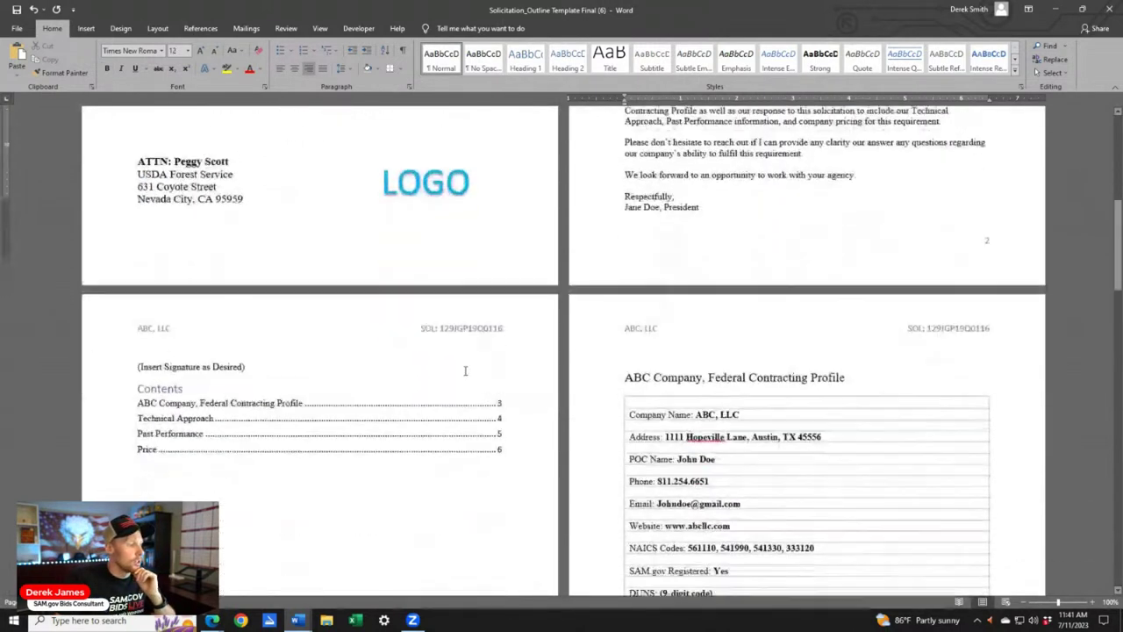
{"action": "scroll", "coordinate": [349, 372], "scroll_direction": "up", "scroll_amount": 7, "text": "ctrl"}
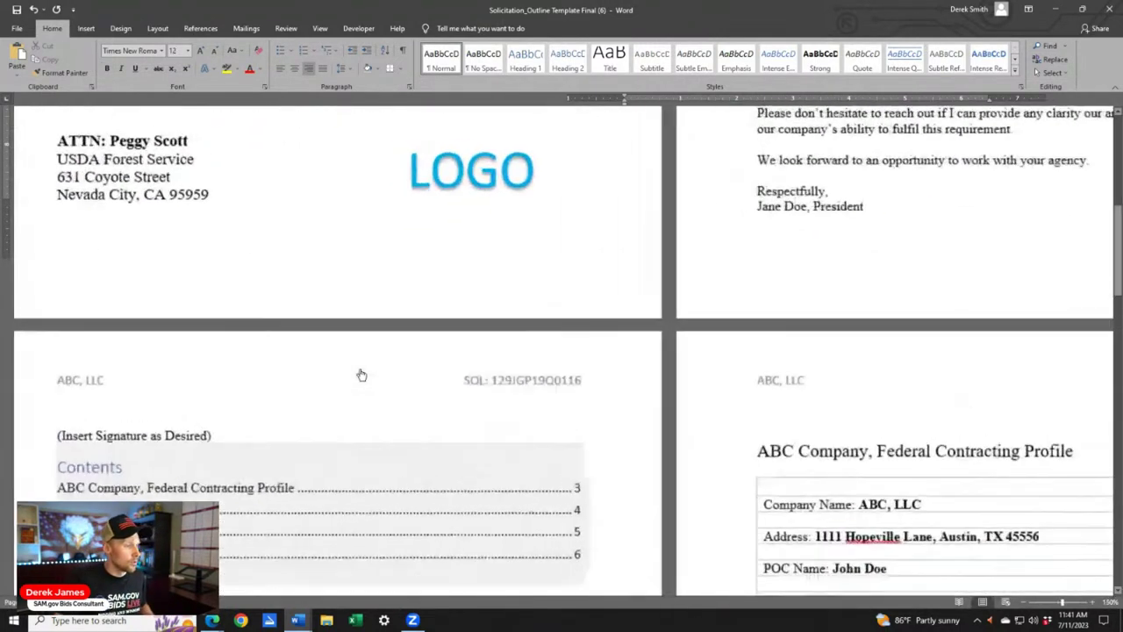
{"action": "scroll", "coordinate": [550, 427], "scroll_direction": "down", "scroll_amount": 15}
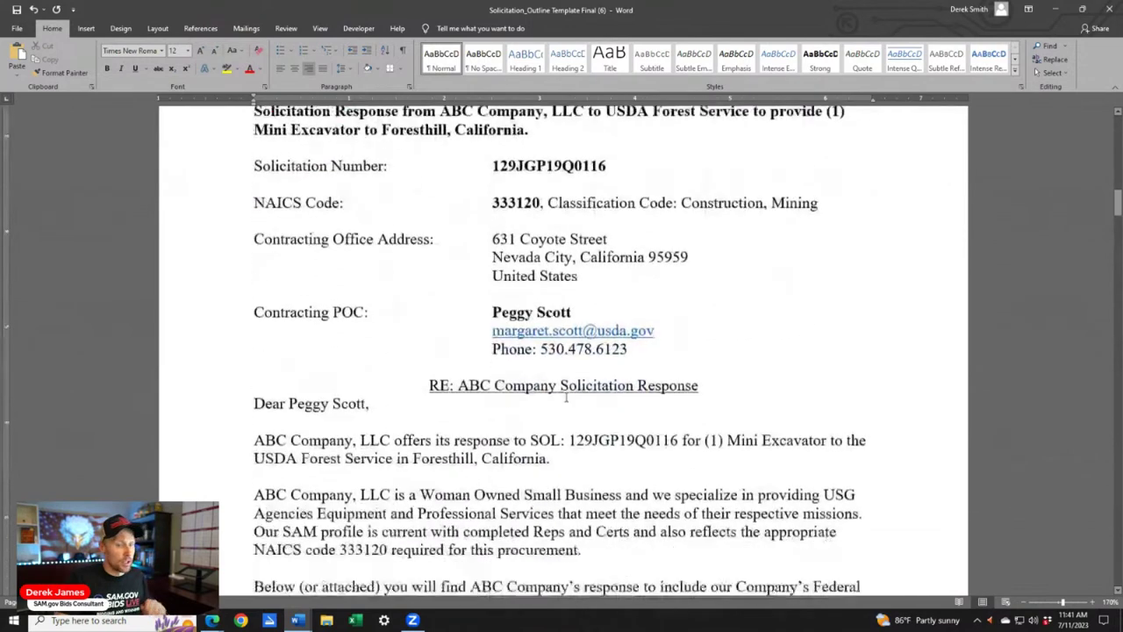
{"action": "scroll", "coordinate": [547, 393], "scroll_direction": "up", "scroll_amount": 3}
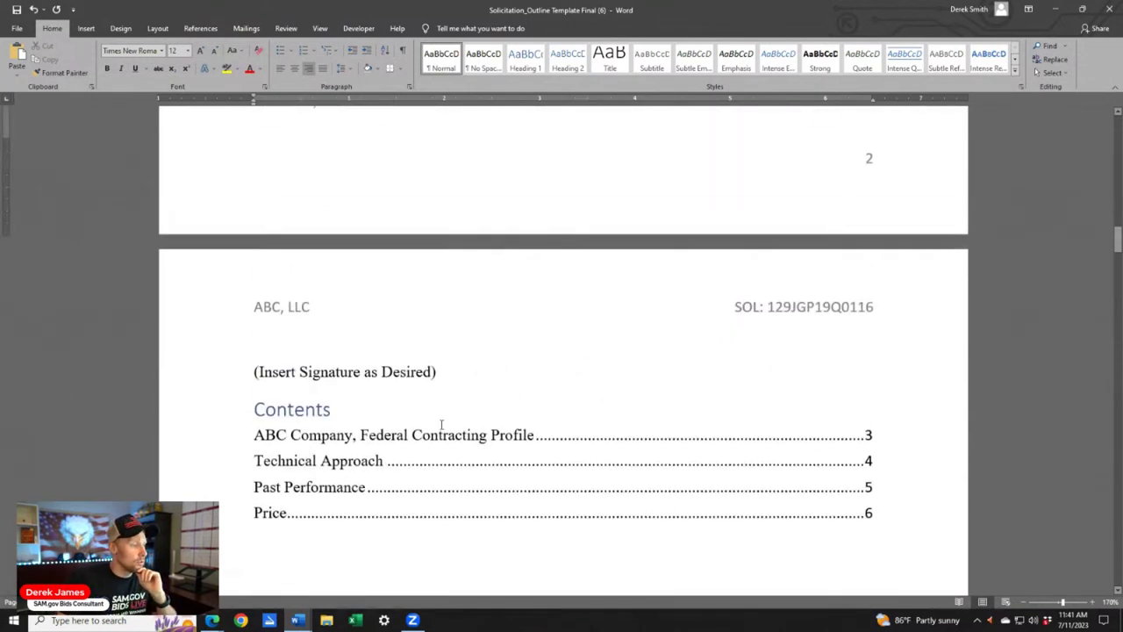
Update the entire table of contents to show the renamed volume headings
{"action": "left_click", "coordinate": [461, 409]}
{"action": "scroll", "coordinate": [319, 342], "scroll_direction": "down", "scroll_amount": 1}
{"action": "left_click", "coordinate": [311, 325]}
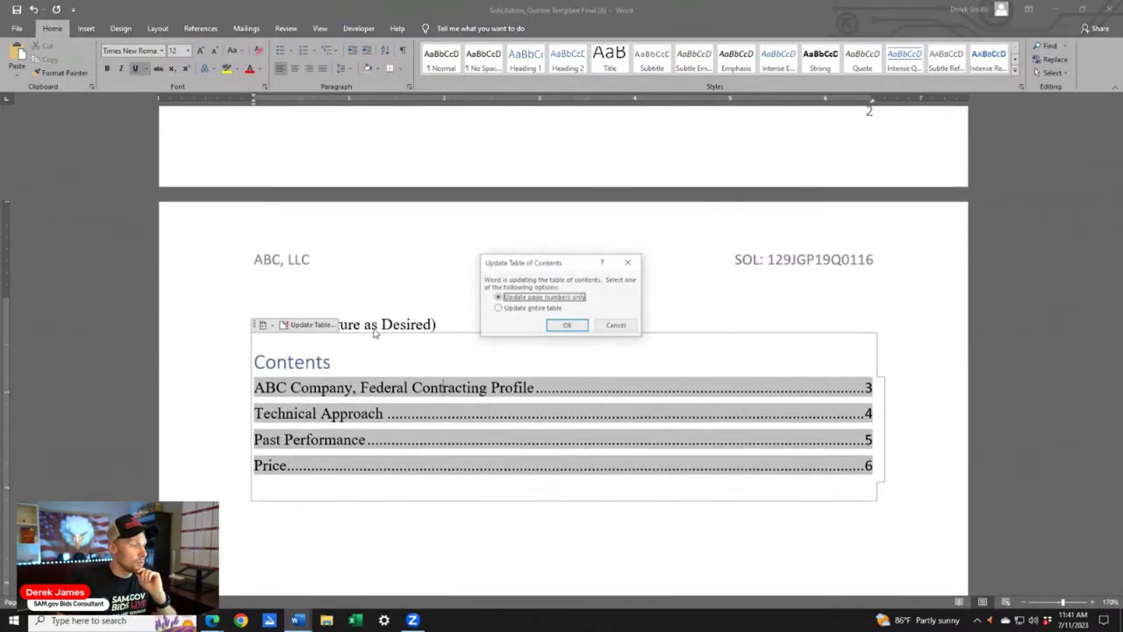
{"action": "key", "text": "Return"}
{"action": "scroll", "coordinate": [526, 436], "scroll_direction": "down", "scroll_amount": 2}
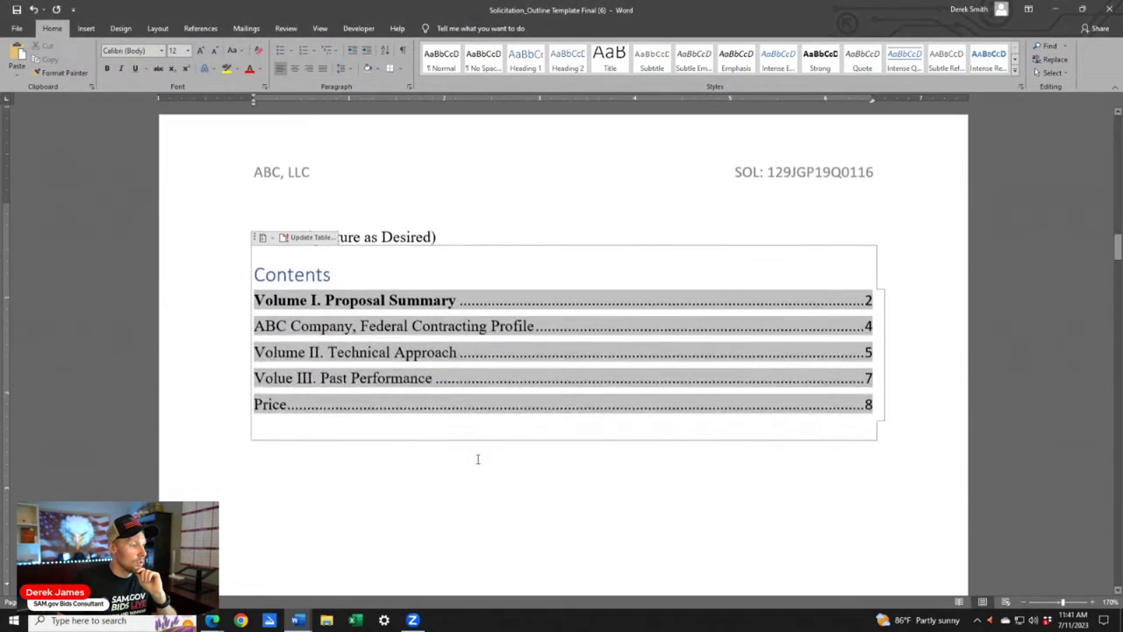
{"action": "left_click", "coordinate": [481, 524]}
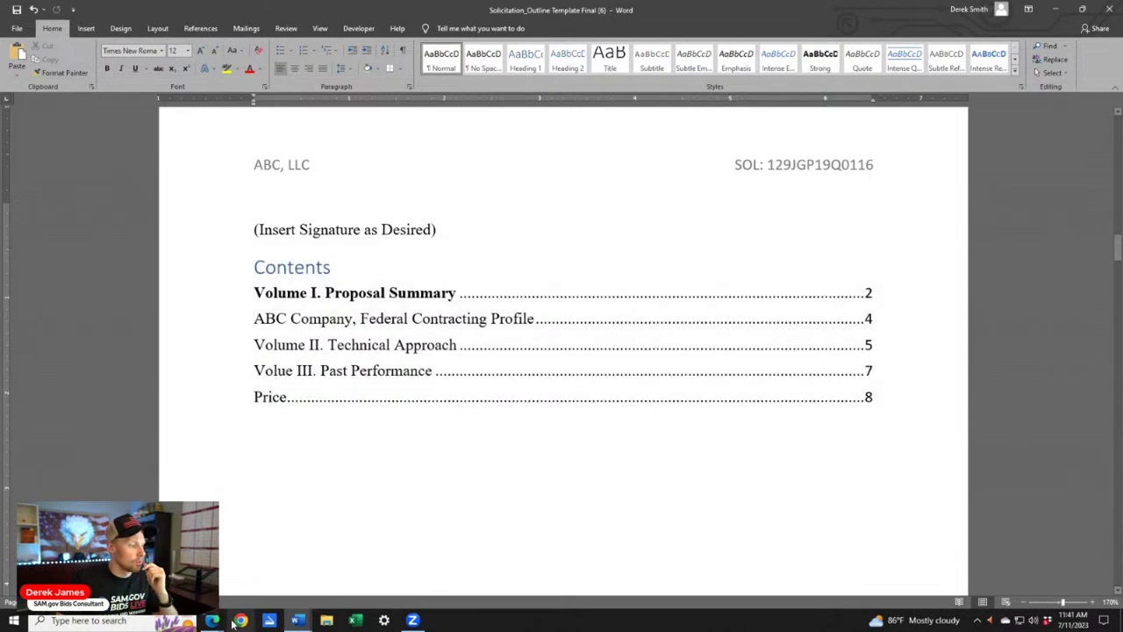
Select 'Price Proposal' in the solicitation's Table 2 for reference
{"action": "key", "text": "alt+Tab"}
{"action": "scroll", "coordinate": [551, 376], "scroll_direction": "up", "scroll_amount": 10}
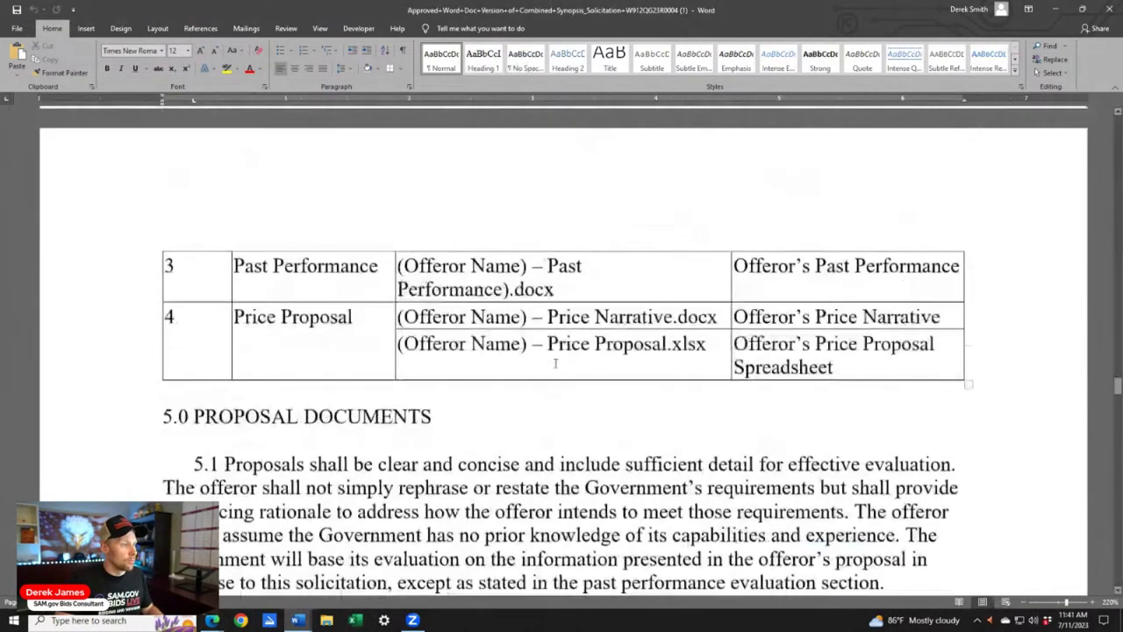
{"action": "scroll", "coordinate": [423, 337], "scroll_direction": "down", "scroll_amount": 5}
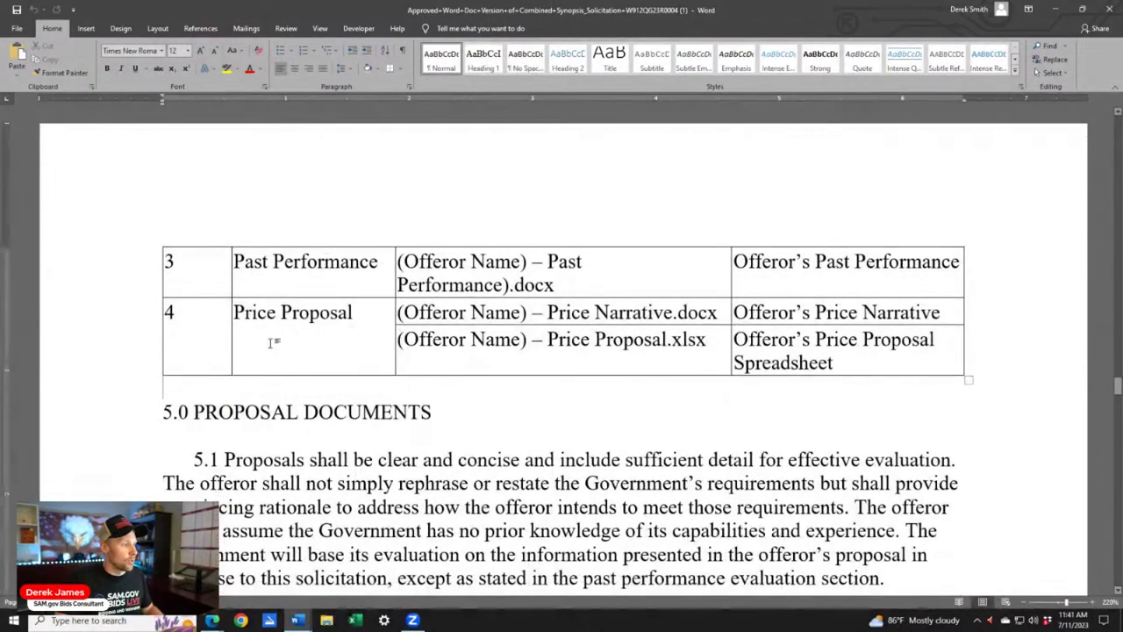
{"action": "left_click_drag", "start_coordinate": [223, 313], "coordinate": [384, 339]}
{"action": "key", "text": "alt+Tab"}
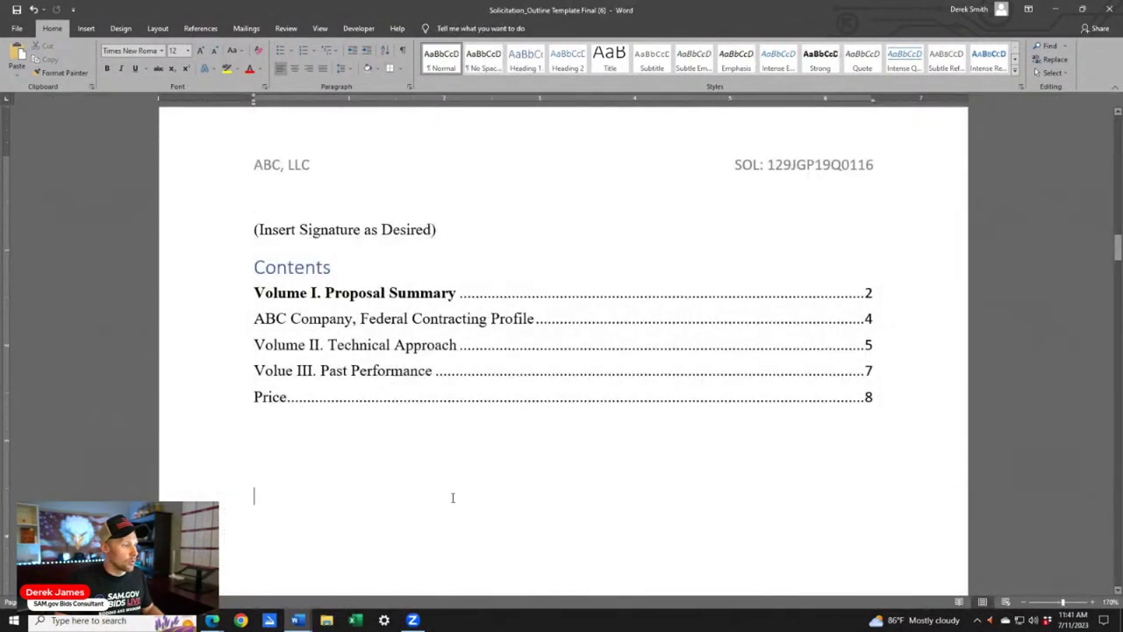
Prefix the Price heading on page 8 with 'Volume IV.'
{"action": "scroll", "coordinate": [619, 456], "scroll_direction": "down", "scroll_amount": 3}
{"action": "scroll", "coordinate": [599, 449], "scroll_direction": "up", "scroll_amount": 2}
{"action": "scroll", "coordinate": [597, 448], "scroll_direction": "down", "scroll_amount": 5}
{"action": "left_click_drag", "start_coordinate": [1117, 281], "coordinate": [1110, 526]}
{"action": "scroll", "coordinate": [436, 349], "scroll_direction": "up", "scroll_amount": 2}
{"action": "left_click", "coordinate": [254, 444]}
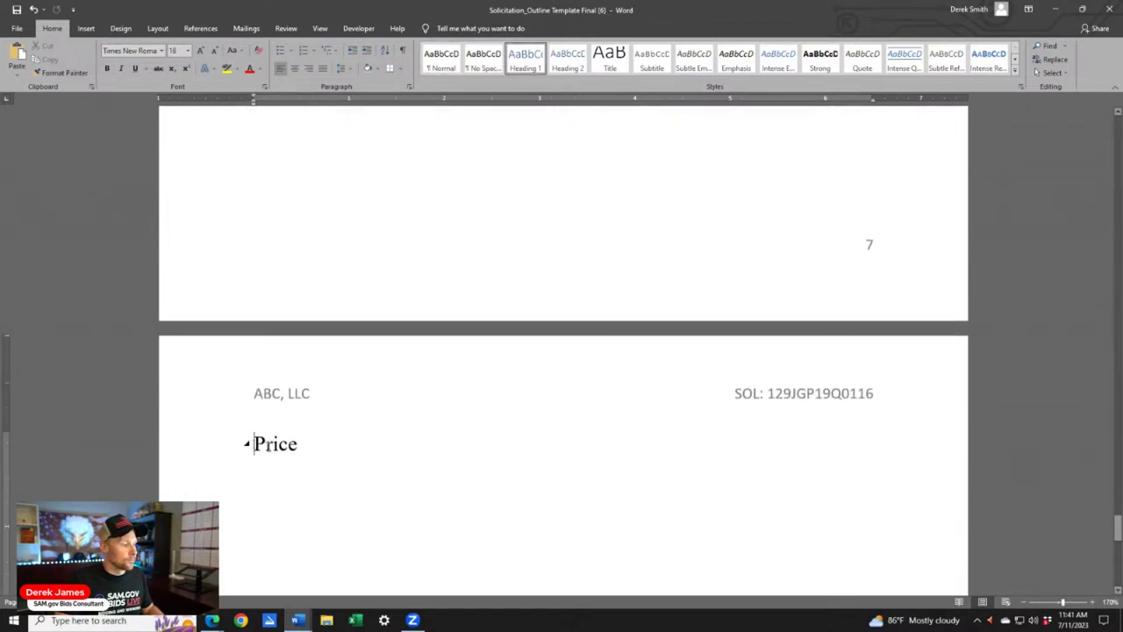
{"action": "type", "text": "Volume IV."}
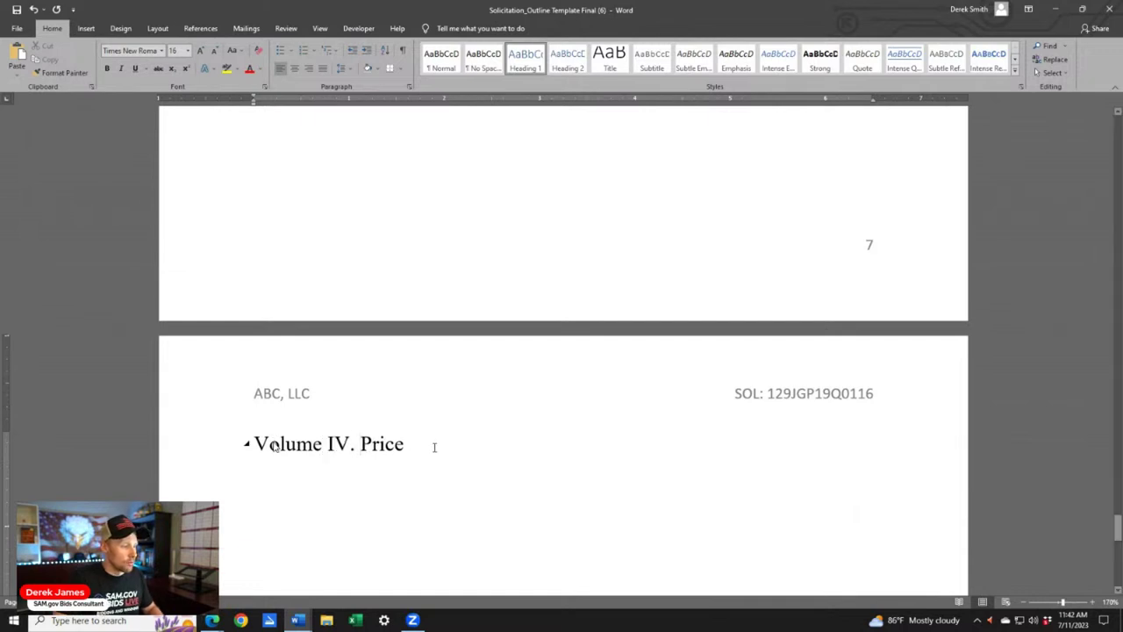
{"action": "left_click", "coordinate": [198, 436]}
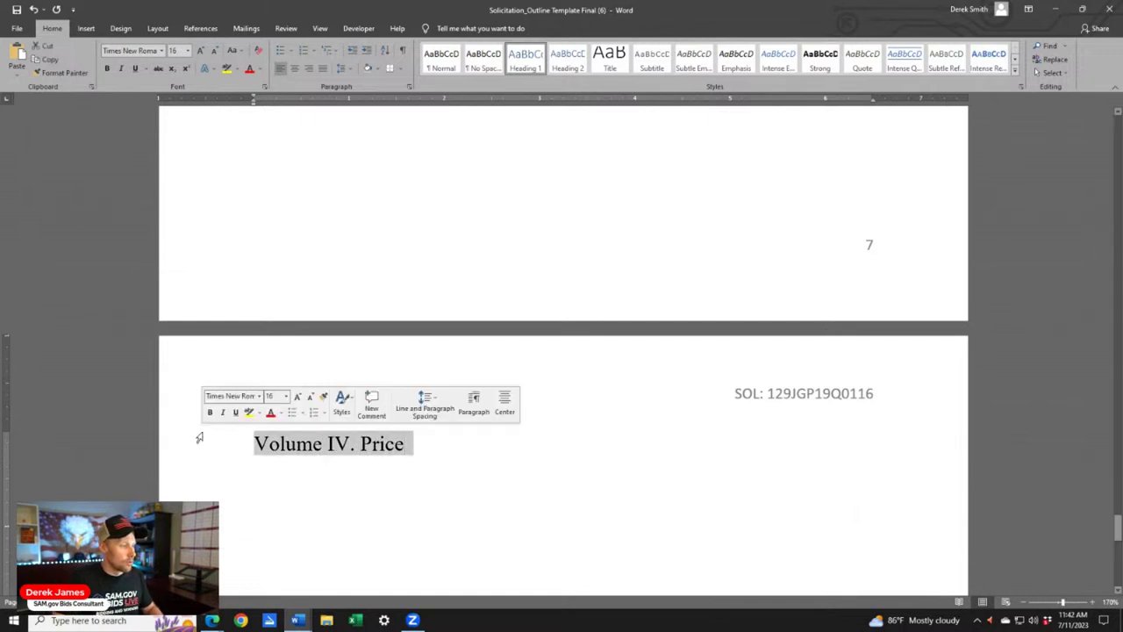
{"action": "left_click", "coordinate": [552, 459]}
{"action": "scroll", "coordinate": [564, 456], "scroll_direction": "up", "scroll_amount": 3}
{"action": "scroll", "coordinate": [564, 452], "scroll_direction": "up", "scroll_amount": 8}
{"action": "scroll", "coordinate": [566, 450], "scroll_direction": "down", "scroll_amount": 2, "text": "ctrl"}
{"action": "scroll", "coordinate": [567, 451], "scroll_direction": "up", "scroll_amount": 6}
{"action": "scroll", "coordinate": [588, 358], "scroll_direction": "up", "scroll_amount": 20}
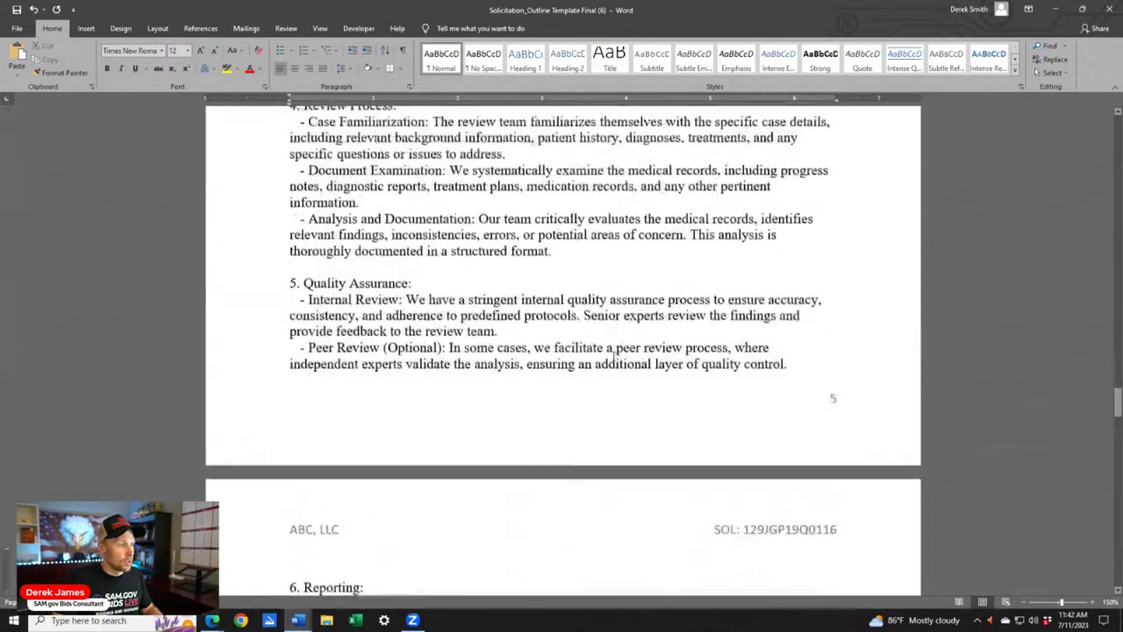
Return to the Contents area and clear the selection on the summary page
{"action": "scroll", "coordinate": [609, 354], "scroll_direction": "up", "scroll_amount": 20}
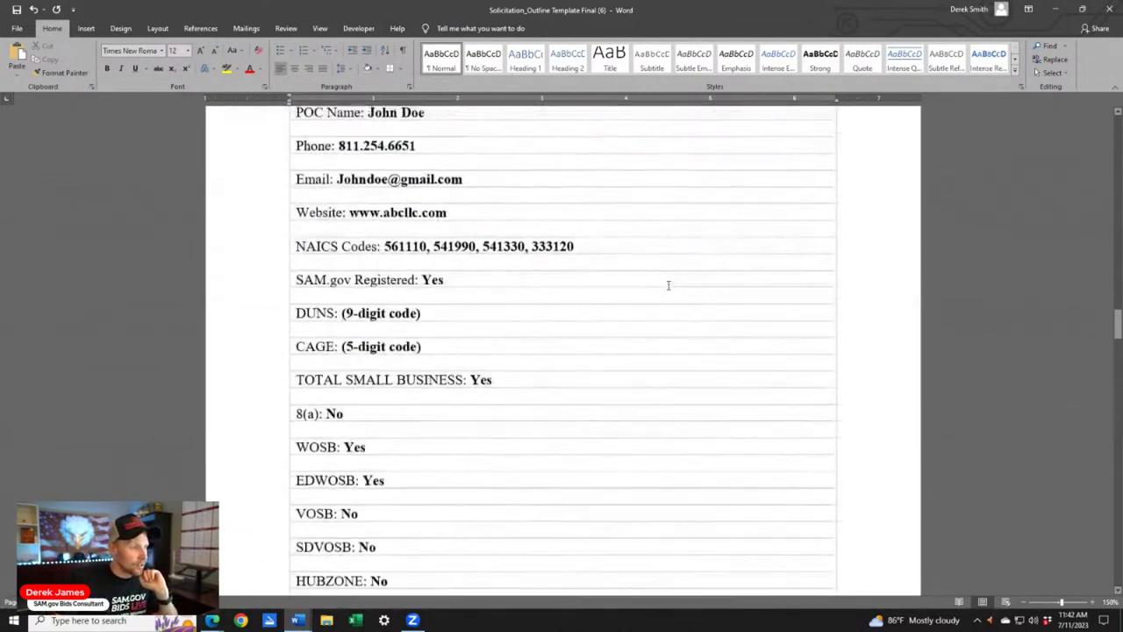
{"action": "scroll", "coordinate": [664, 281], "scroll_direction": "up", "scroll_amount": 8}
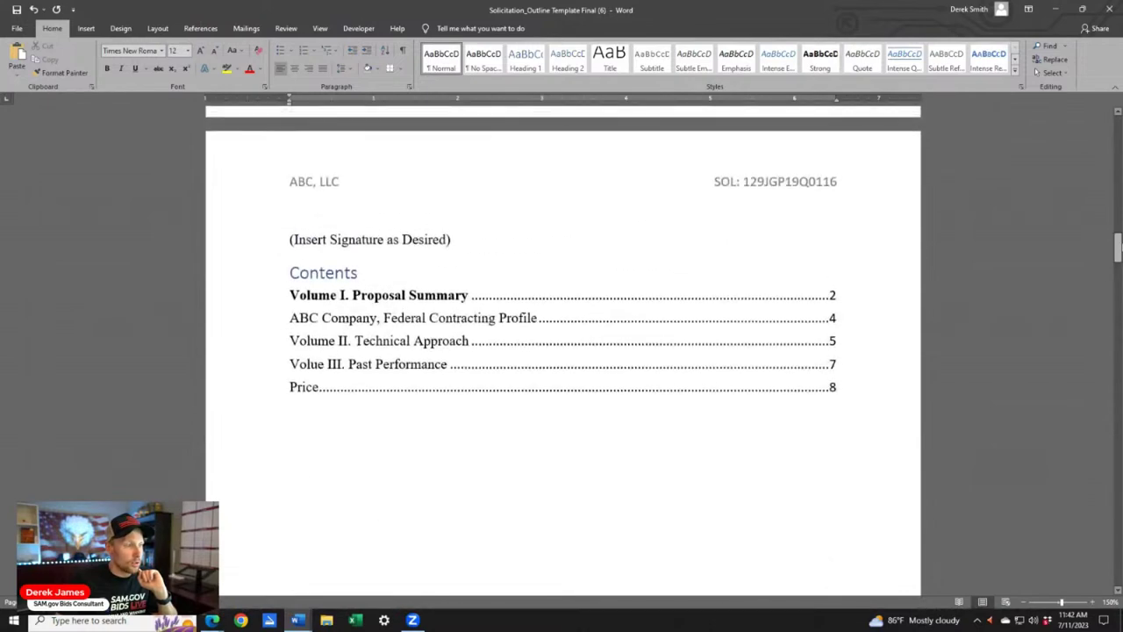
{"action": "scroll", "coordinate": [709, 324], "scroll_direction": "up", "scroll_amount": 20}
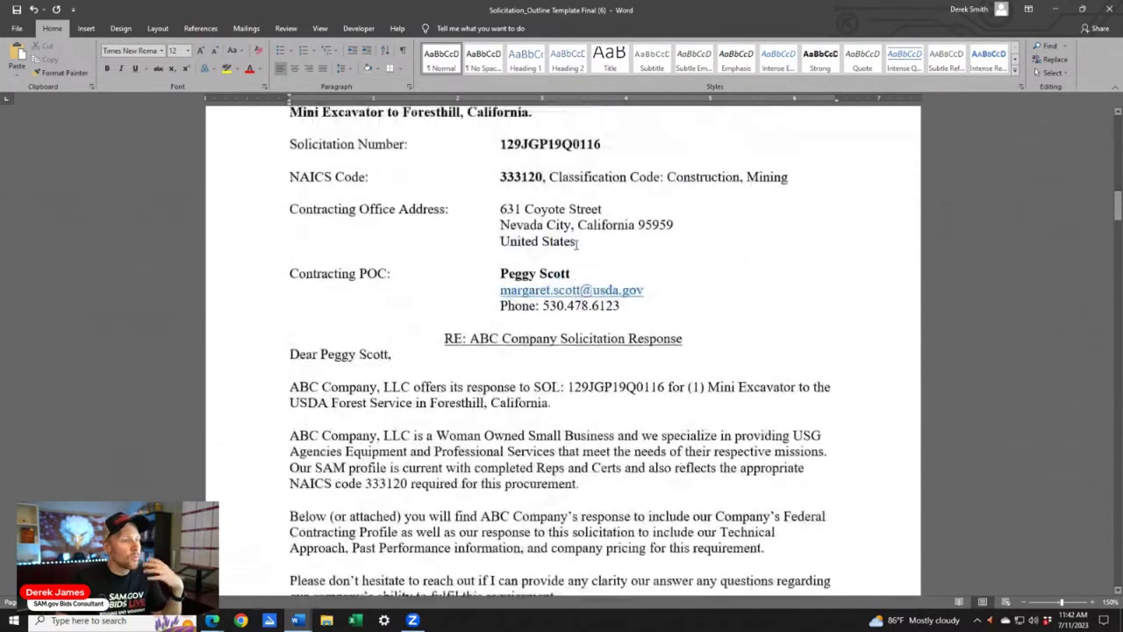
{"action": "scroll", "coordinate": [713, 285], "scroll_direction": "up", "scroll_amount": 6}
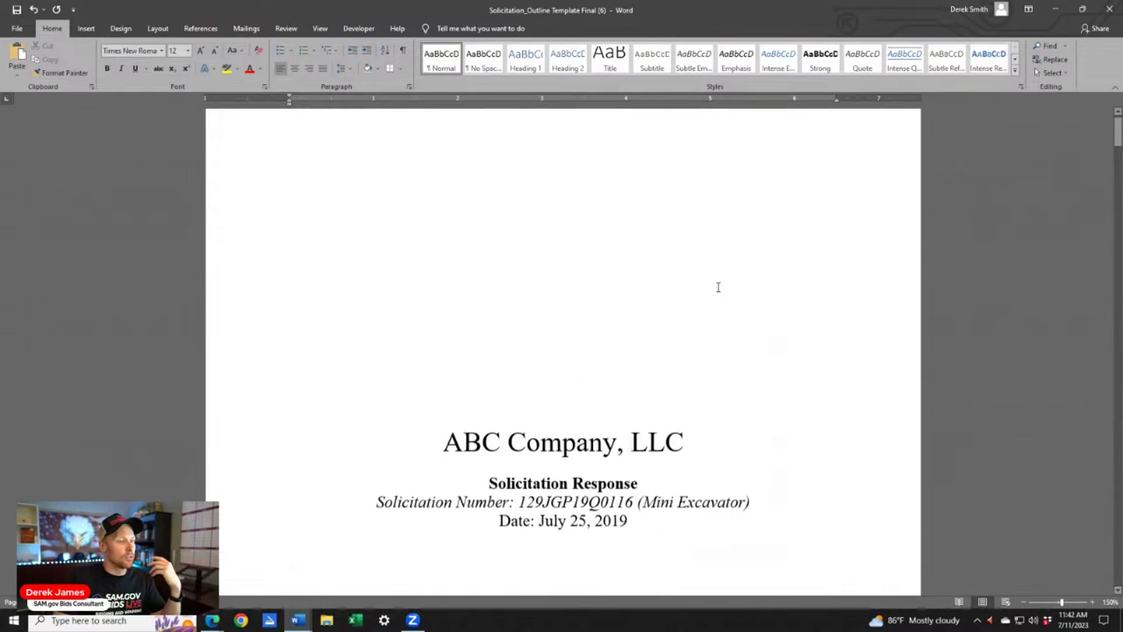
{"action": "scroll", "coordinate": [717, 286], "scroll_direction": "down", "scroll_amount": 6}
{"action": "scroll", "coordinate": [728, 326], "scroll_direction": "down", "scroll_amount": 7}
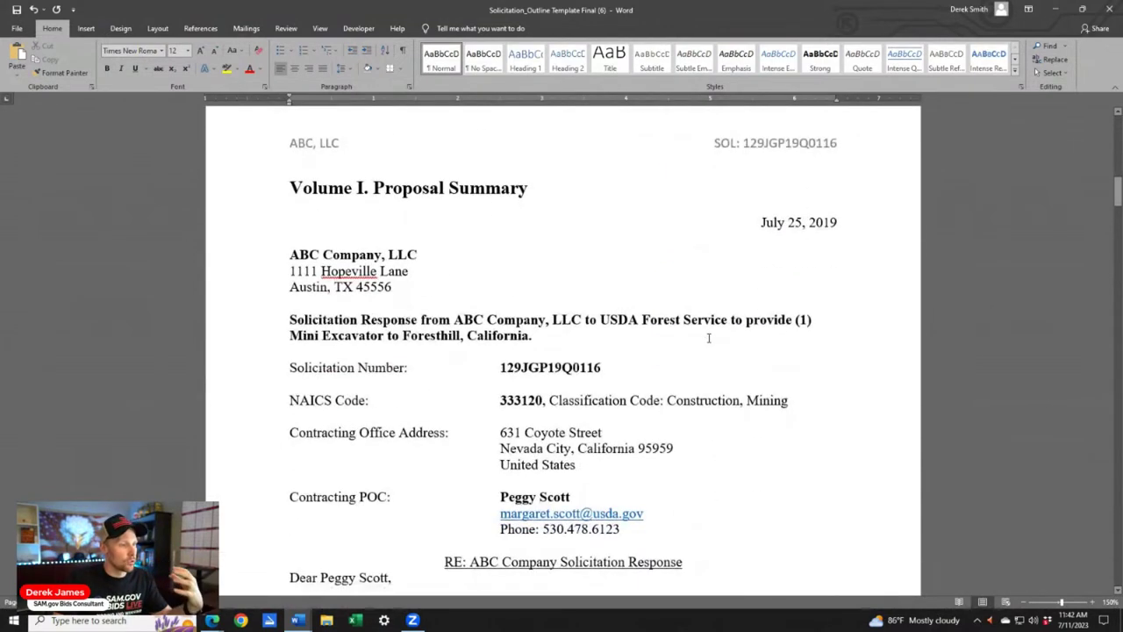
{"action": "scroll", "coordinate": [878, 250], "scroll_direction": "down", "scroll_amount": 1}
{"action": "scroll", "coordinate": [858, 258], "scroll_direction": "up", "scroll_amount": 1}
{"action": "scroll", "coordinate": [843, 258], "scroll_direction": "down", "scroll_amount": 2}
{"action": "scroll", "coordinate": [527, 245], "scroll_direction": "up", "scroll_amount": 2}
{"action": "left_click", "coordinate": [709, 254]}
Update the table of contents so its final entry reads Volume IV. Price
{"action": "scroll", "coordinate": [1081, 210], "scroll_direction": "down", "scroll_amount": 5}
{"action": "scroll", "coordinate": [1082, 210], "scroll_direction": "down", "scroll_amount": 10}
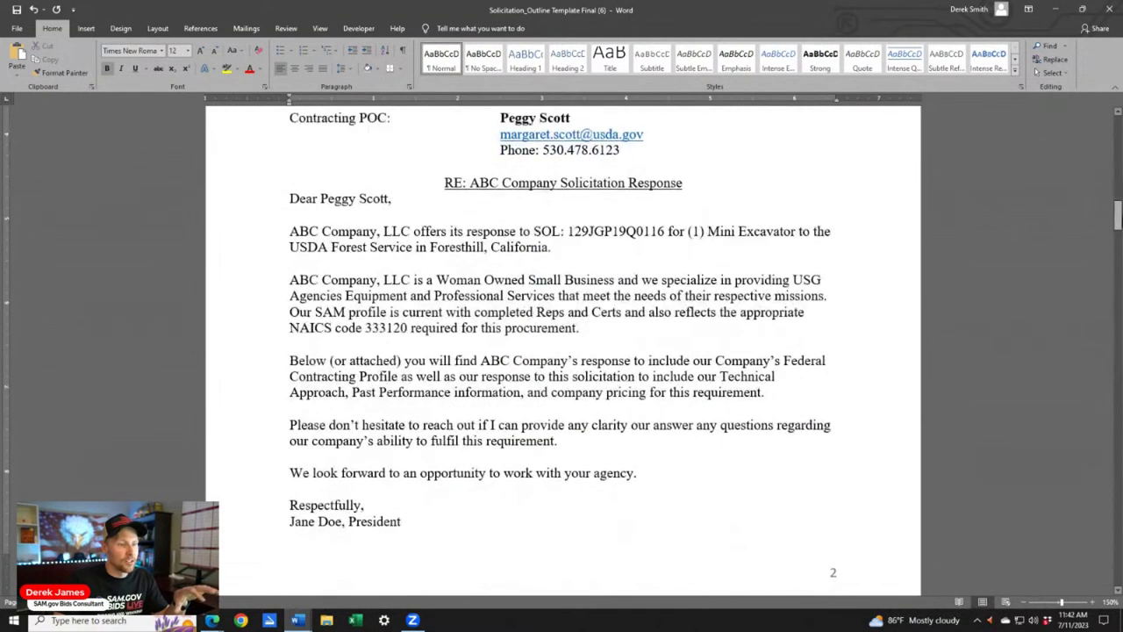
{"action": "scroll", "coordinate": [1081, 211], "scroll_direction": "up", "scroll_amount": 2}
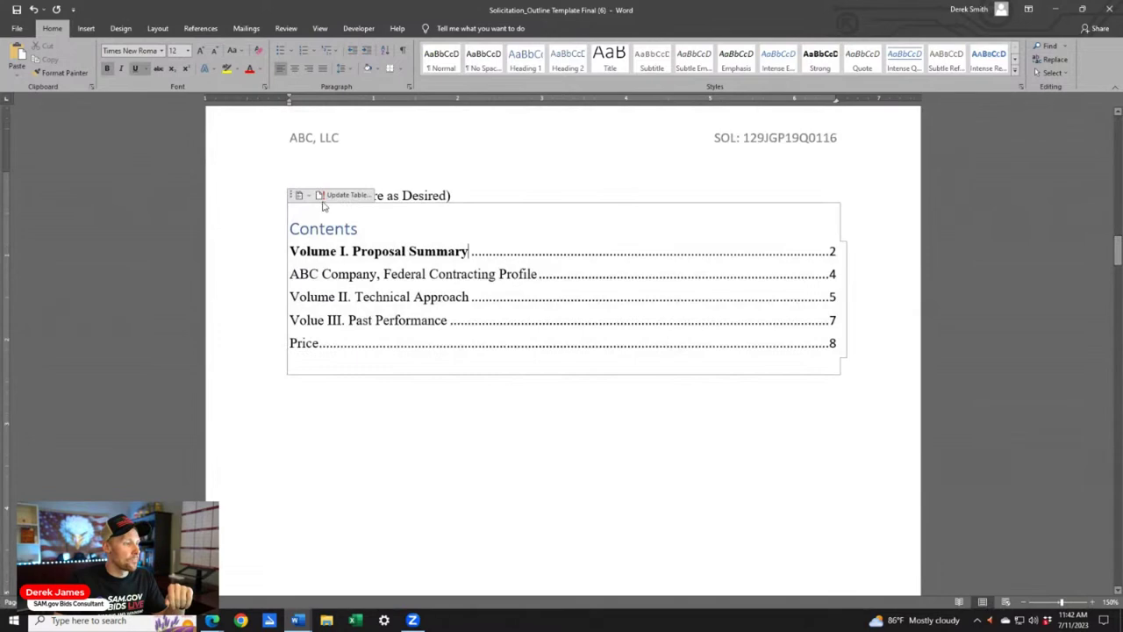
{"action": "left_click", "coordinate": [345, 195]}
{"action": "left_click", "coordinate": [567, 325]}
Deselect the refreshed contents and place the cursor after the signature placeholder
{"action": "left_click", "coordinate": [489, 401]}
{"action": "scroll", "coordinate": [501, 313], "scroll_direction": "up", "scroll_amount": 10}
{"action": "scroll", "coordinate": [560, 326], "scroll_direction": "up", "scroll_amount": 5}
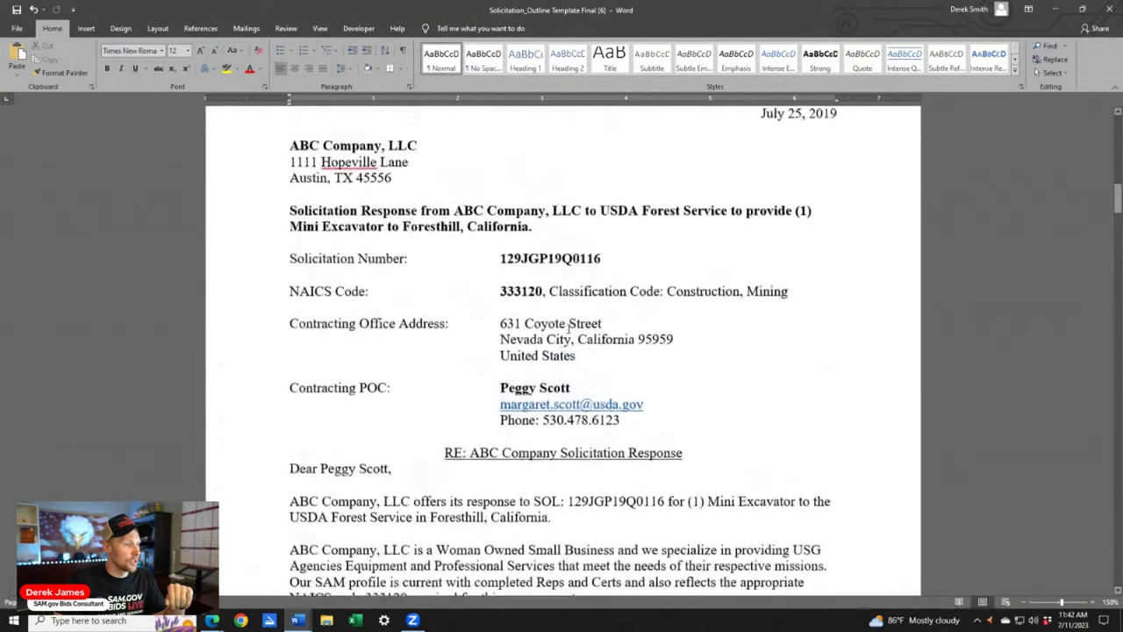
{"action": "scroll", "coordinate": [587, 323], "scroll_direction": "down", "scroll_amount": 8}
{"action": "scroll", "coordinate": [587, 323], "scroll_direction": "down", "scroll_amount": 5}
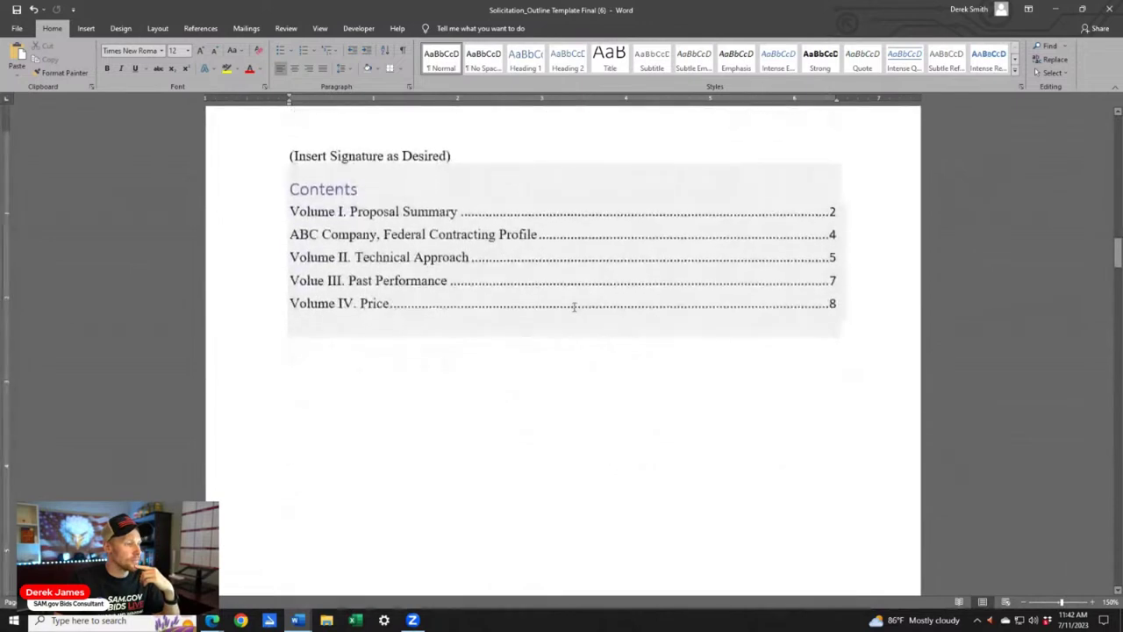
{"action": "scroll", "coordinate": [427, 188], "scroll_direction": "up", "scroll_amount": 2}
{"action": "left_click", "coordinate": [525, 279]}
Delete the empty lines so the signature placeholder sits directly under the sign-off
{"action": "scroll", "coordinate": [527, 298], "scroll_direction": "up", "scroll_amount": 3}
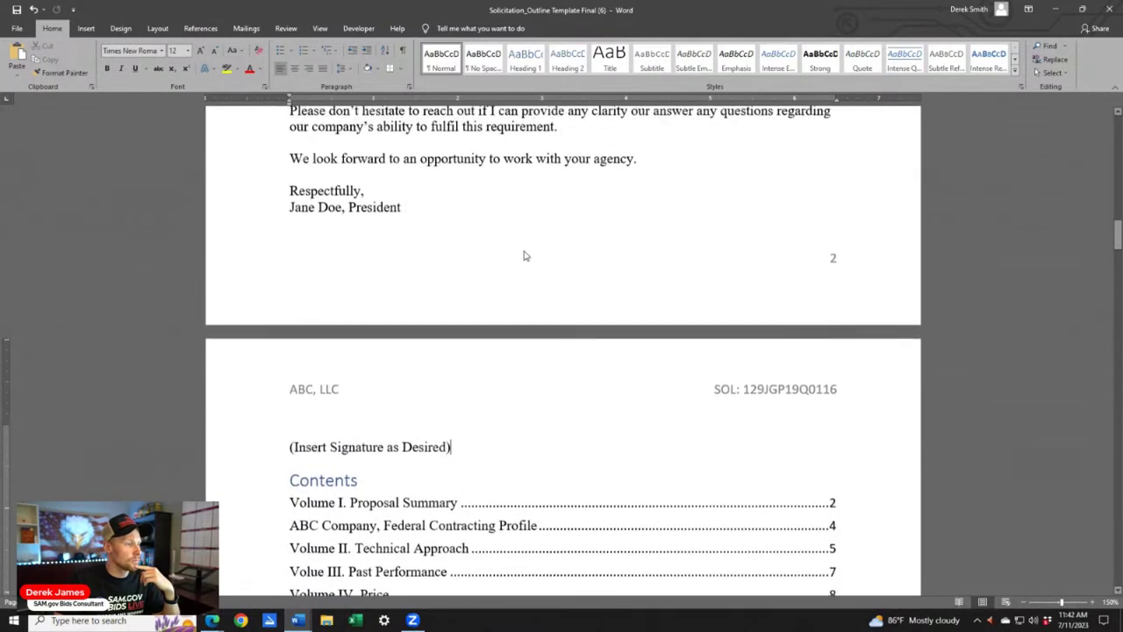
{"action": "left_click", "coordinate": [459, 228]}
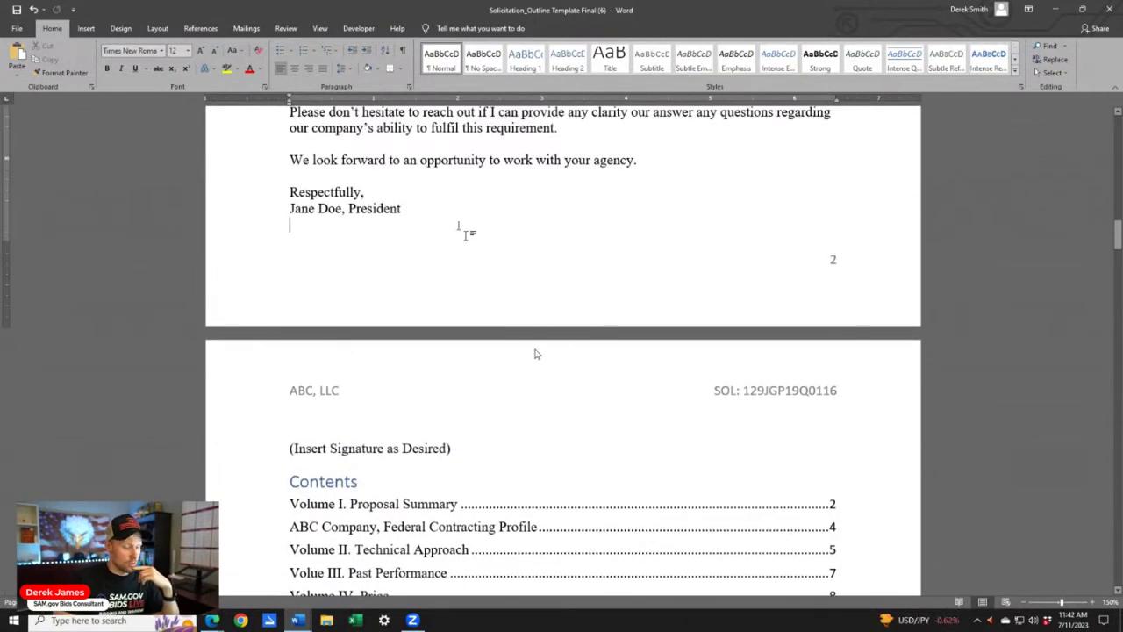
{"action": "key", "text": "Delete"}
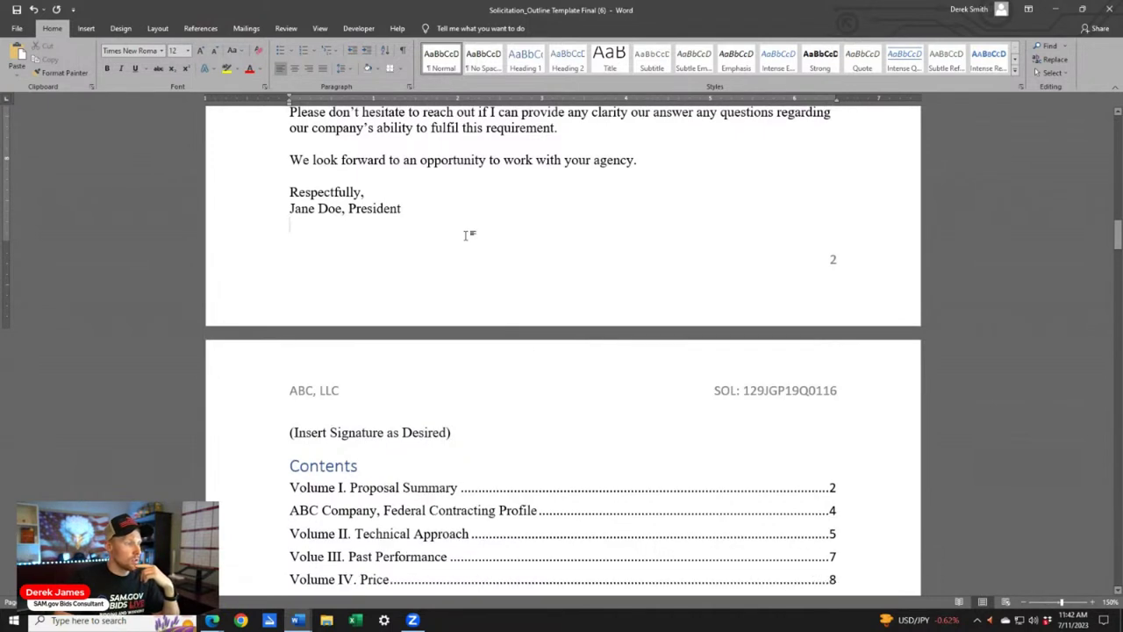
{"action": "key", "text": "Delete"}
Make the Federal Contracting Profile title Normal body text and push it toward page 4
{"action": "scroll", "coordinate": [481, 297], "scroll_direction": "down", "scroll_amount": 2}
{"action": "left_click", "coordinate": [538, 387]}
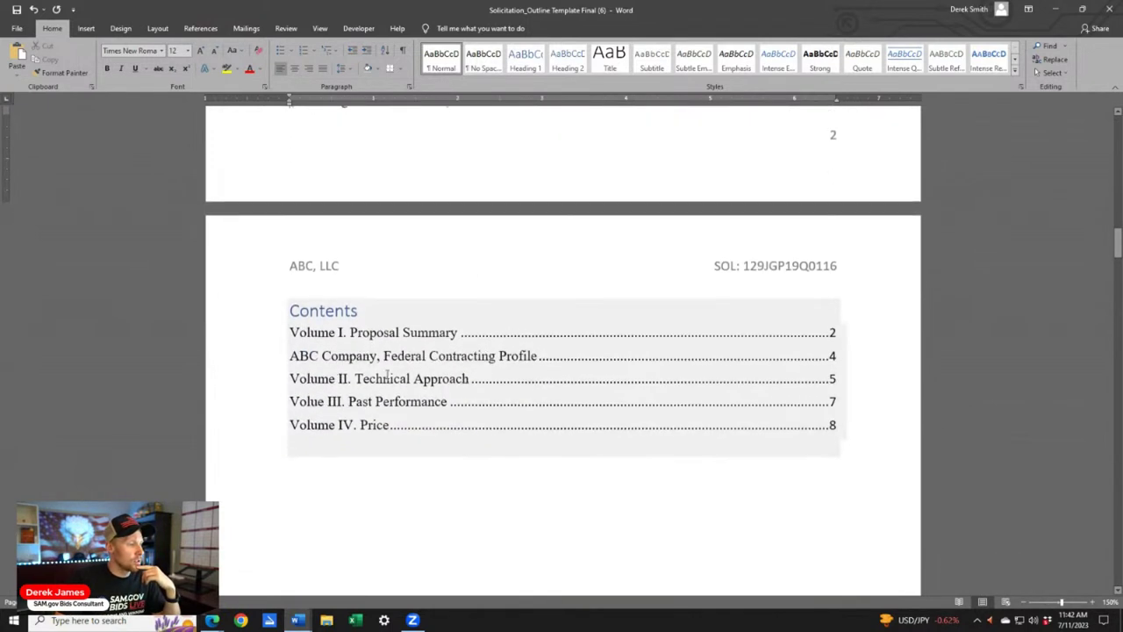
{"action": "scroll", "coordinate": [646, 314], "scroll_direction": "down", "scroll_amount": 20}
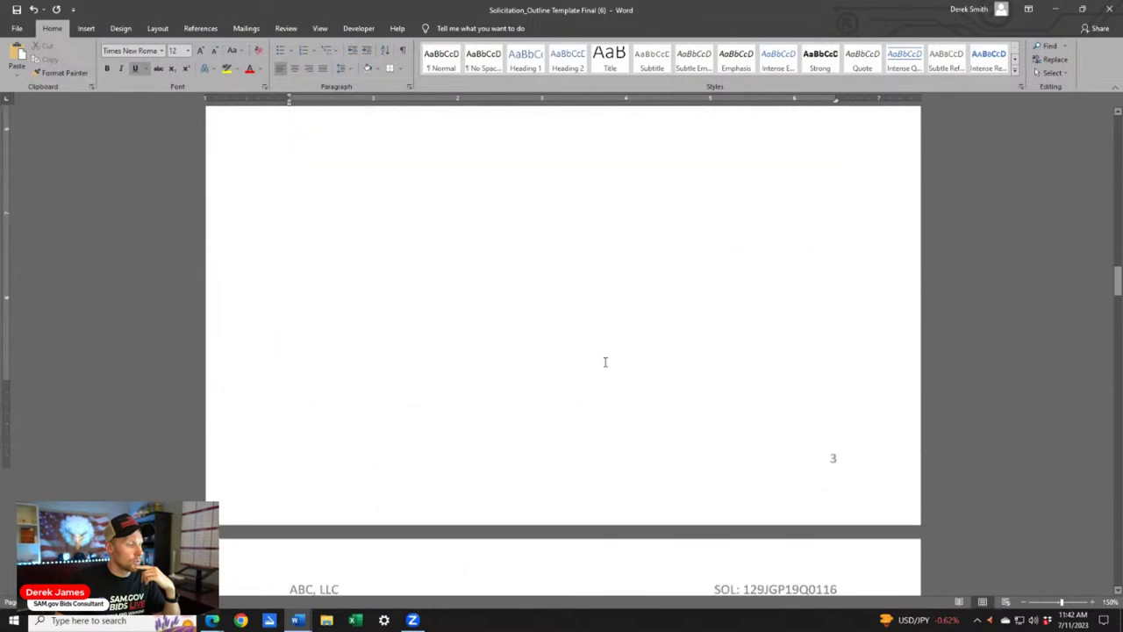
{"action": "left_click_drag", "start_coordinate": [621, 360], "coordinate": [299, 354]}
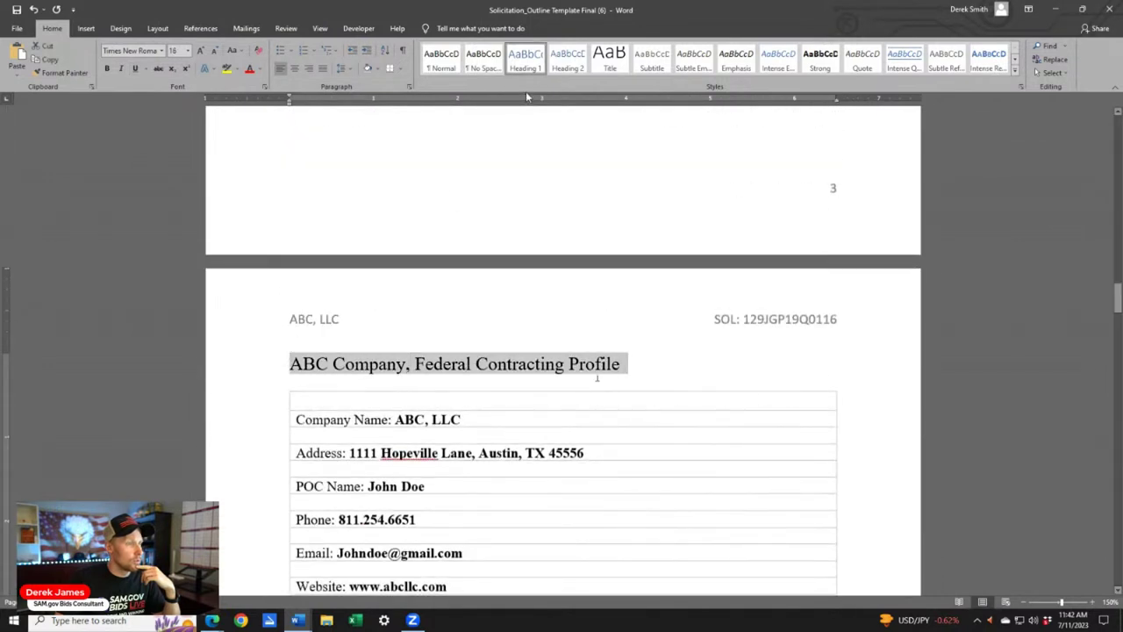
{"action": "left_click", "coordinate": [442, 60]}
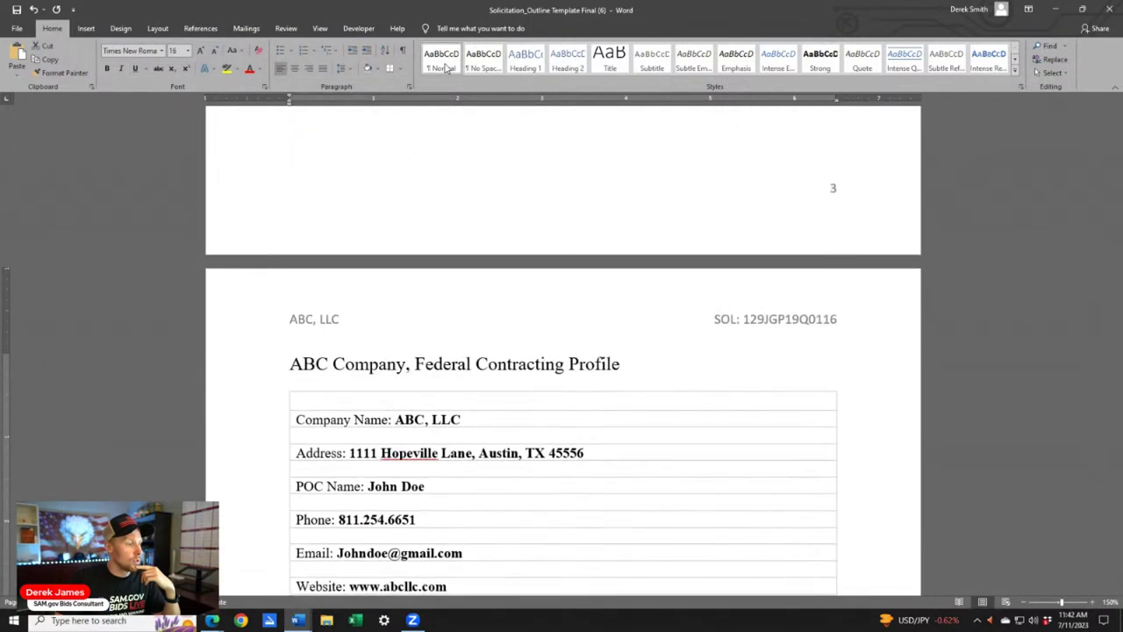
{"action": "left_click", "coordinate": [530, 228]}
{"action": "left_click", "coordinate": [504, 114]}
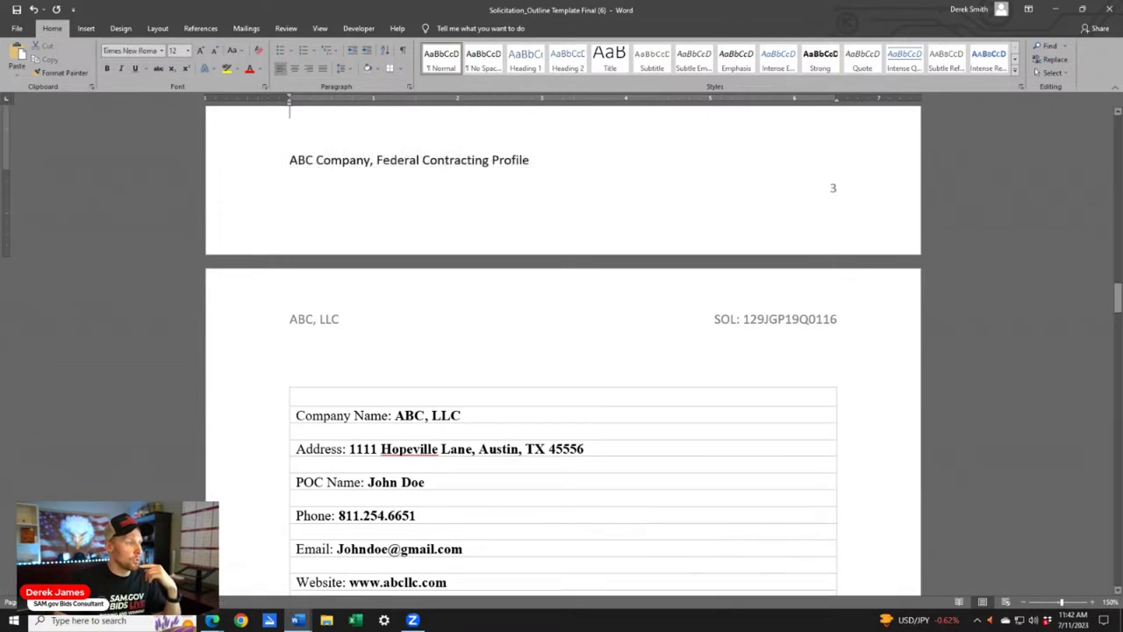
{"action": "key", "text": "Return"}
Update the entire table of contents so it lists only Volumes I–IV
{"action": "scroll", "coordinate": [516, 197], "scroll_direction": "up", "scroll_amount": 5}
{"action": "scroll", "coordinate": [515, 197], "scroll_direction": "up", "scroll_amount": 5}
{"action": "left_click", "coordinate": [458, 415]}
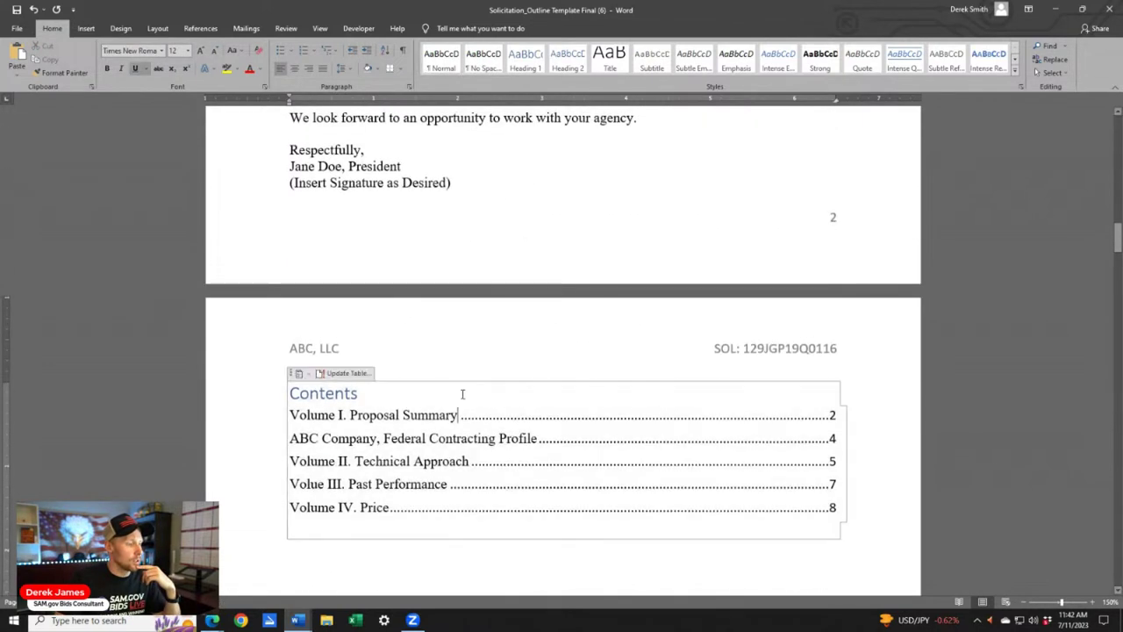
{"action": "left_click", "coordinate": [342, 373]}
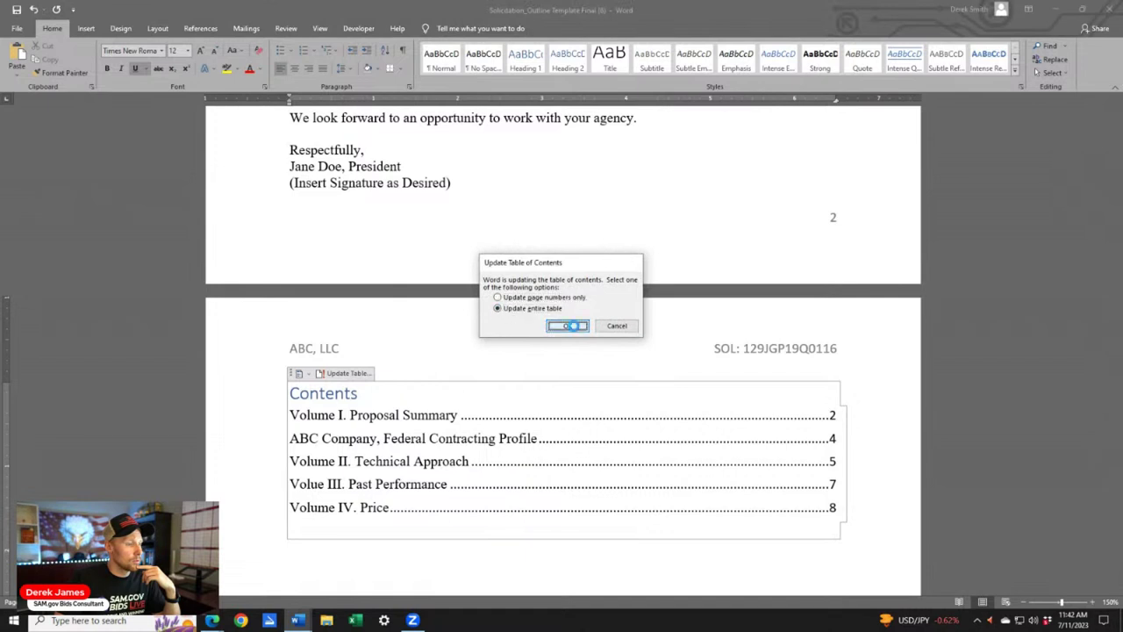
{"action": "left_click", "coordinate": [569, 326]}
{"action": "scroll", "coordinate": [540, 438], "scroll_direction": "down", "scroll_amount": 1}
{"action": "left_click", "coordinate": [535, 501]}
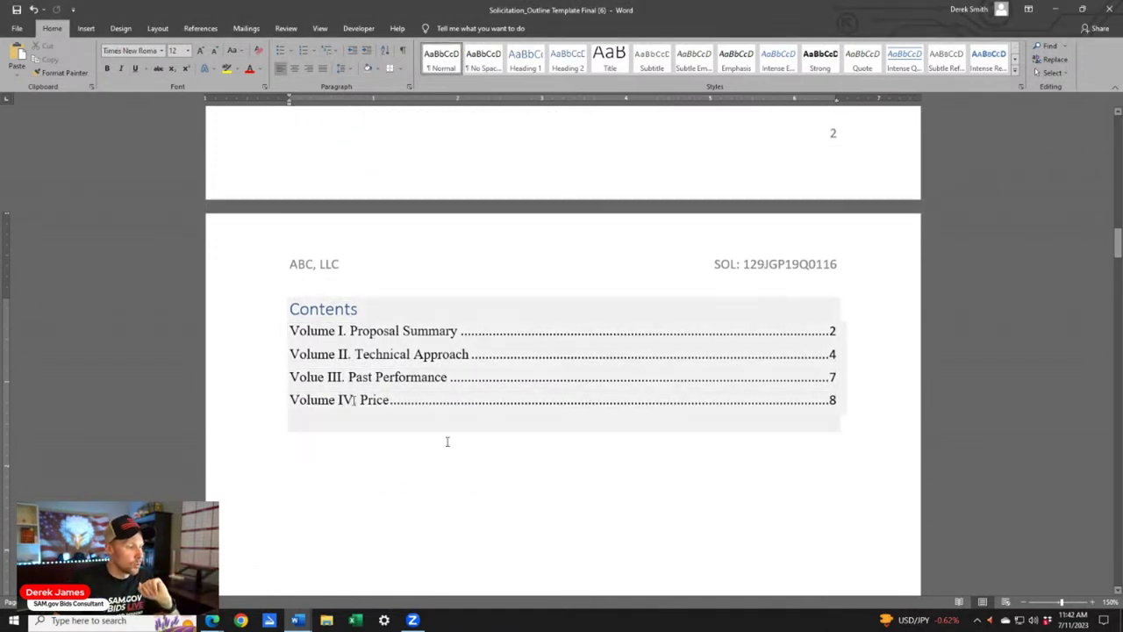
Move the profile title onto page 4 directly above its company table
{"action": "scroll", "coordinate": [792, 493], "scroll_direction": "up", "scroll_amount": 15}
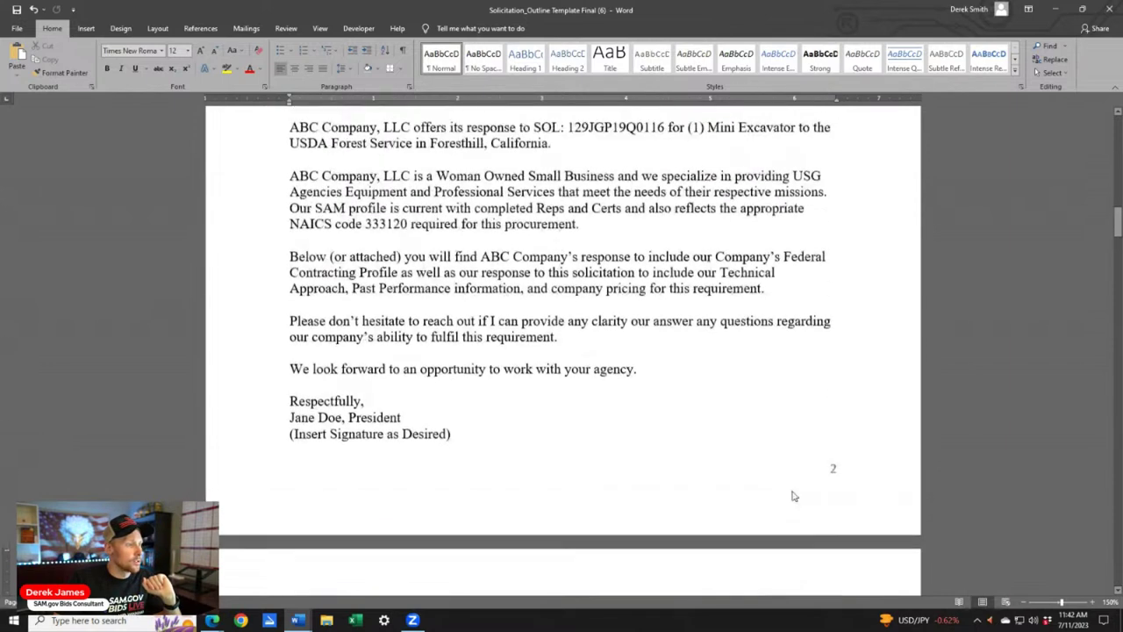
{"action": "scroll", "coordinate": [768, 470], "scroll_direction": "down", "scroll_amount": 20}
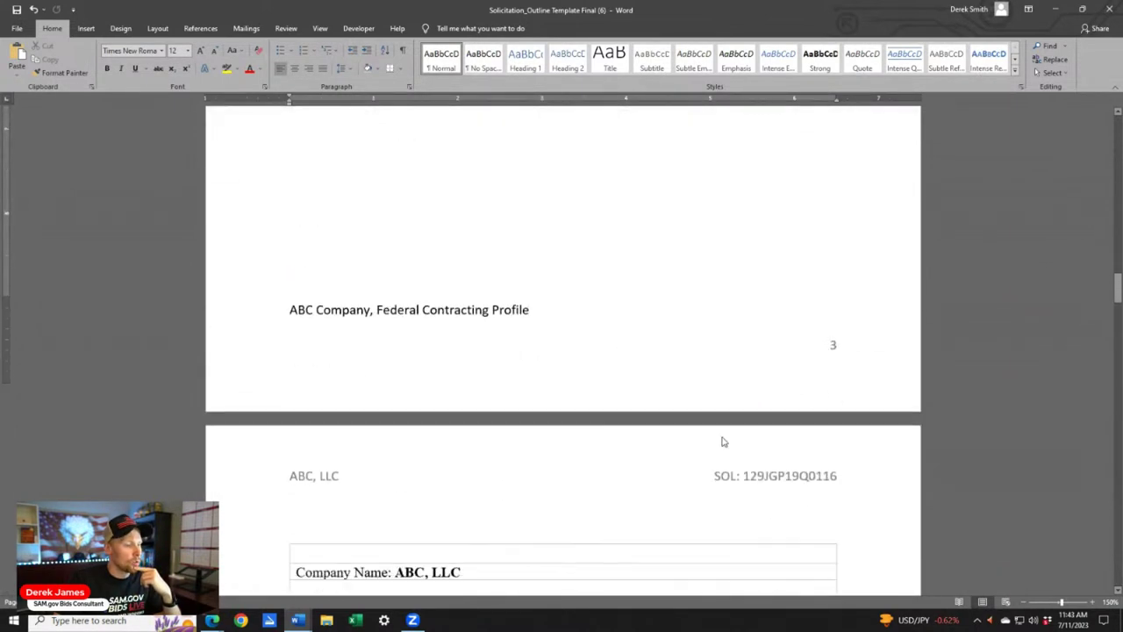
{"action": "key", "text": "Return"}
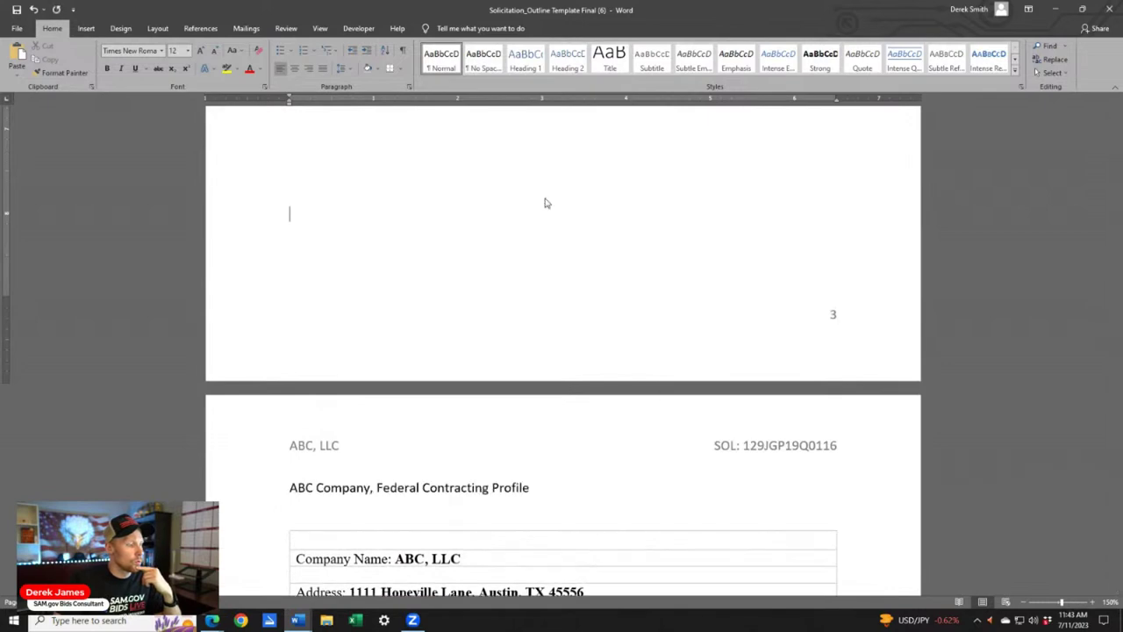
{"action": "scroll", "coordinate": [614, 351], "scroll_direction": "down", "scroll_amount": 15}
{"action": "scroll", "coordinate": [654, 356], "scroll_direction": "down", "scroll_amount": 3}
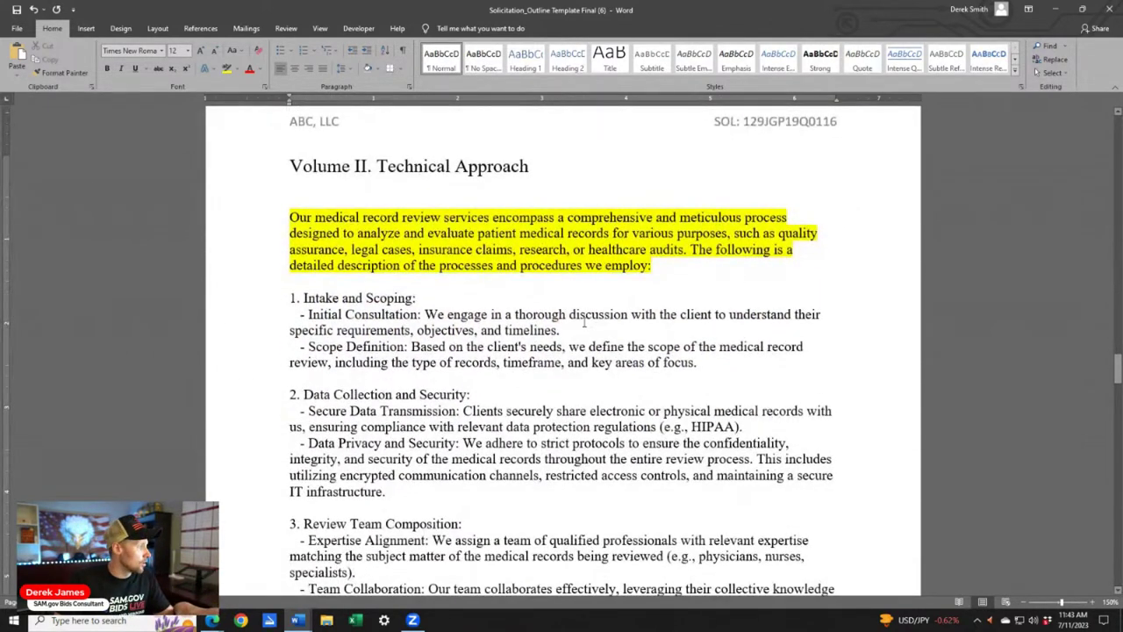
{"action": "scroll", "coordinate": [597, 334], "scroll_direction": "down", "scroll_amount": 15}
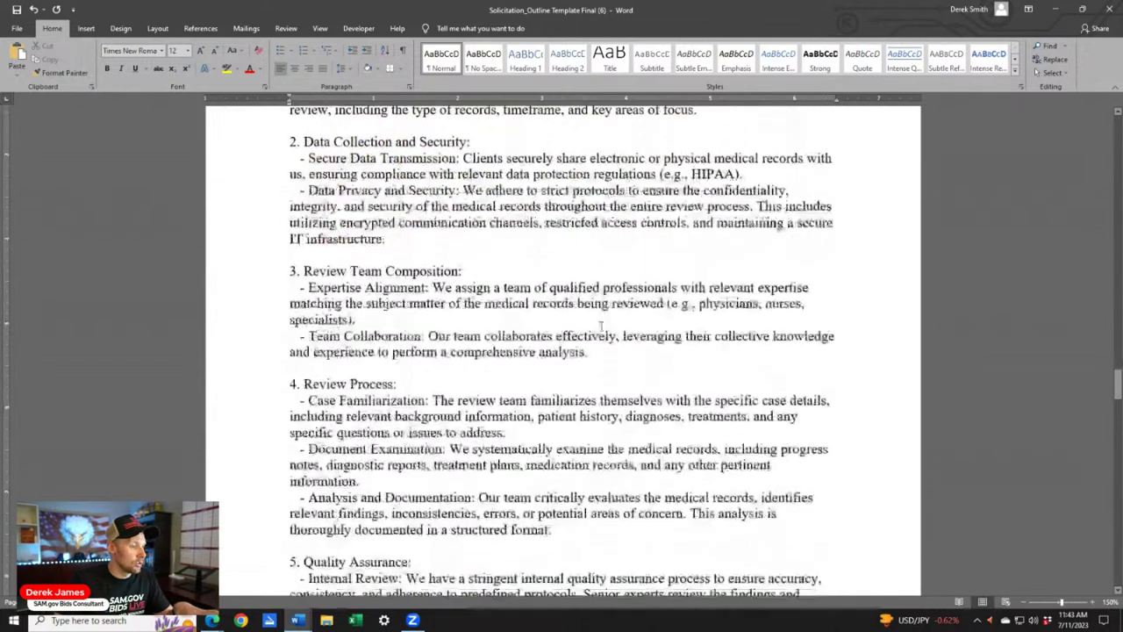
{"action": "scroll", "coordinate": [608, 341], "scroll_direction": "down", "scroll_amount": 5}
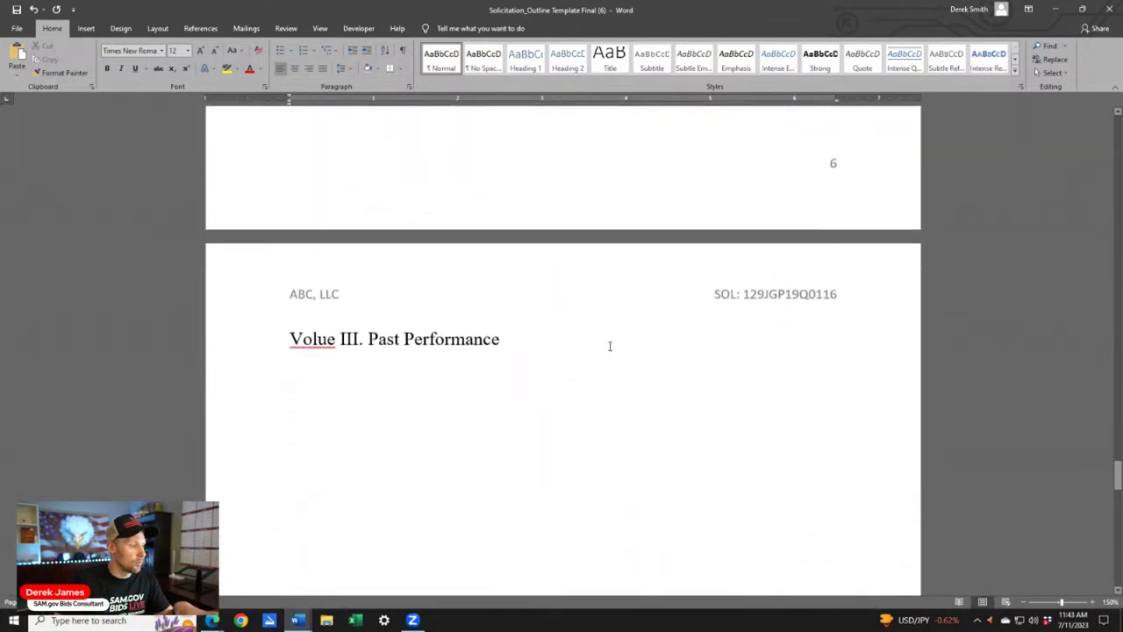
{"action": "left_click", "coordinate": [215, 620]}
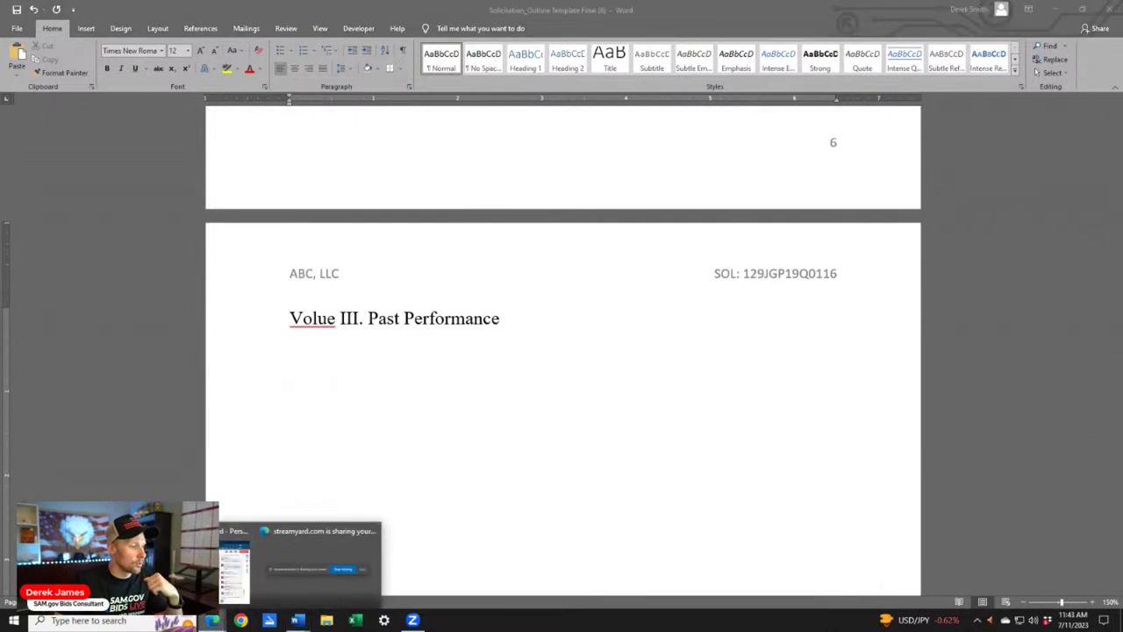
Open the downloaded Past Performance_Template.docx and select its VAMC Ann Arbor sample entry
{"action": "left_click", "coordinate": [234, 569]}
{"action": "left_click", "coordinate": [518, 9]}
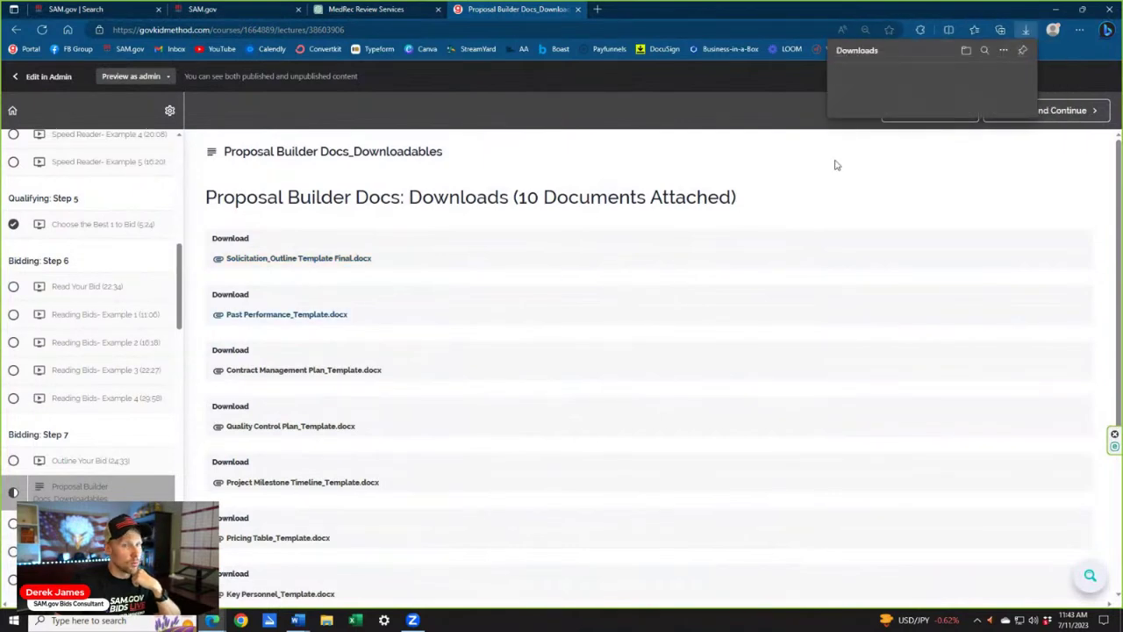
{"action": "left_click", "coordinate": [869, 73]}
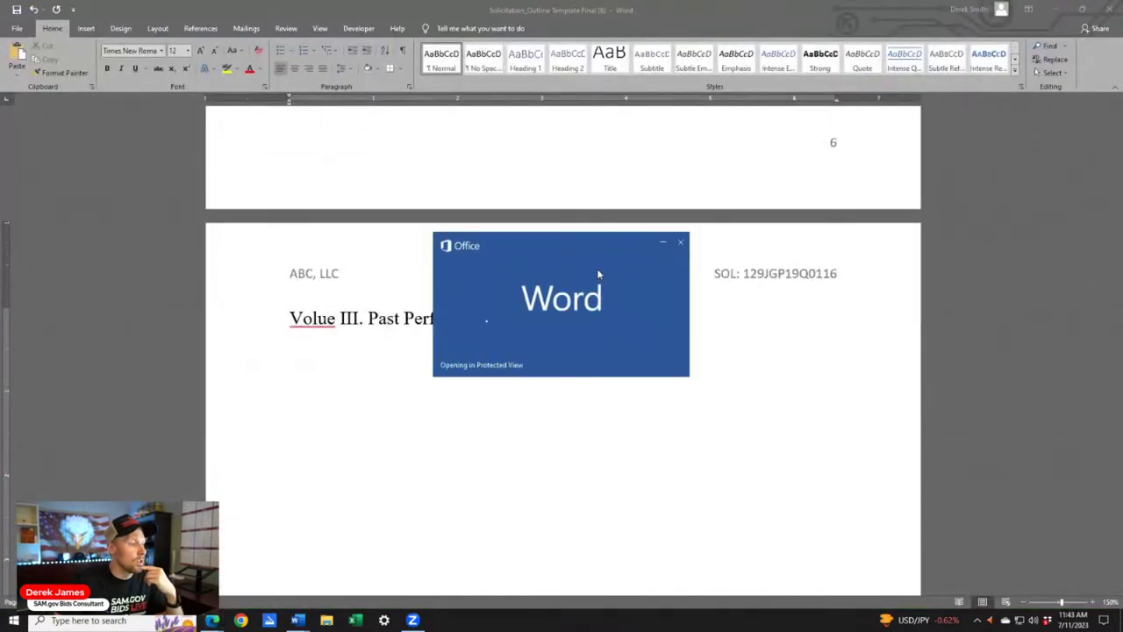
{"action": "scroll", "coordinate": [651, 204], "scroll_direction": "down", "scroll_amount": 3}
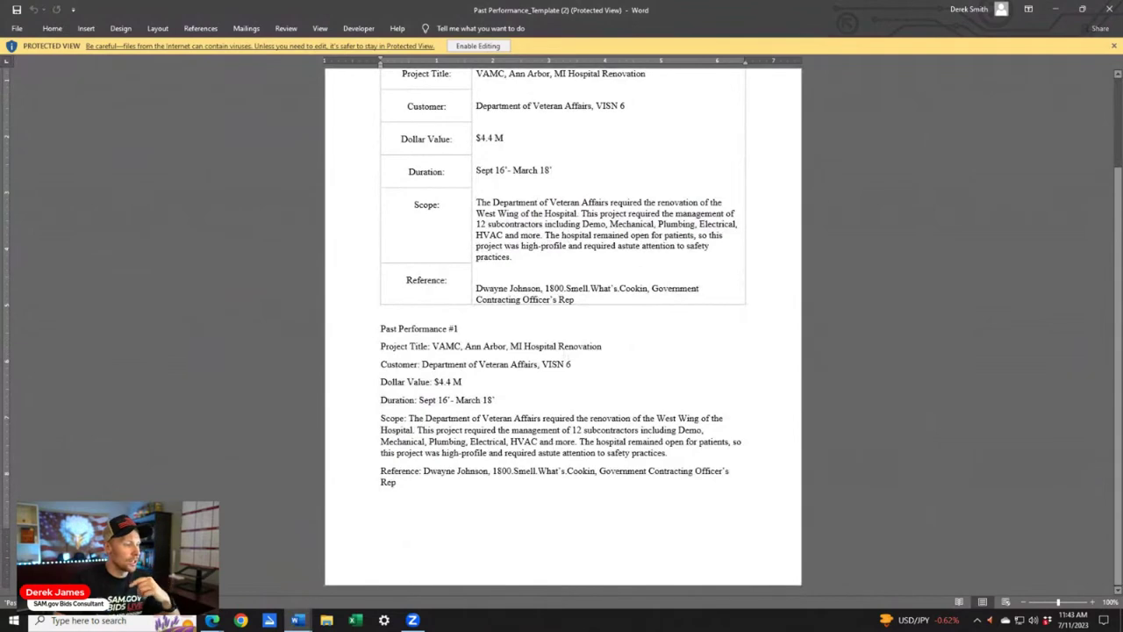
{"action": "left_click_drag", "start_coordinate": [457, 505], "coordinate": [386, 348]}
Paste the past-performance entry under Volume III, add another copy, and number it 3
{"action": "key", "text": "alt+Tab"}
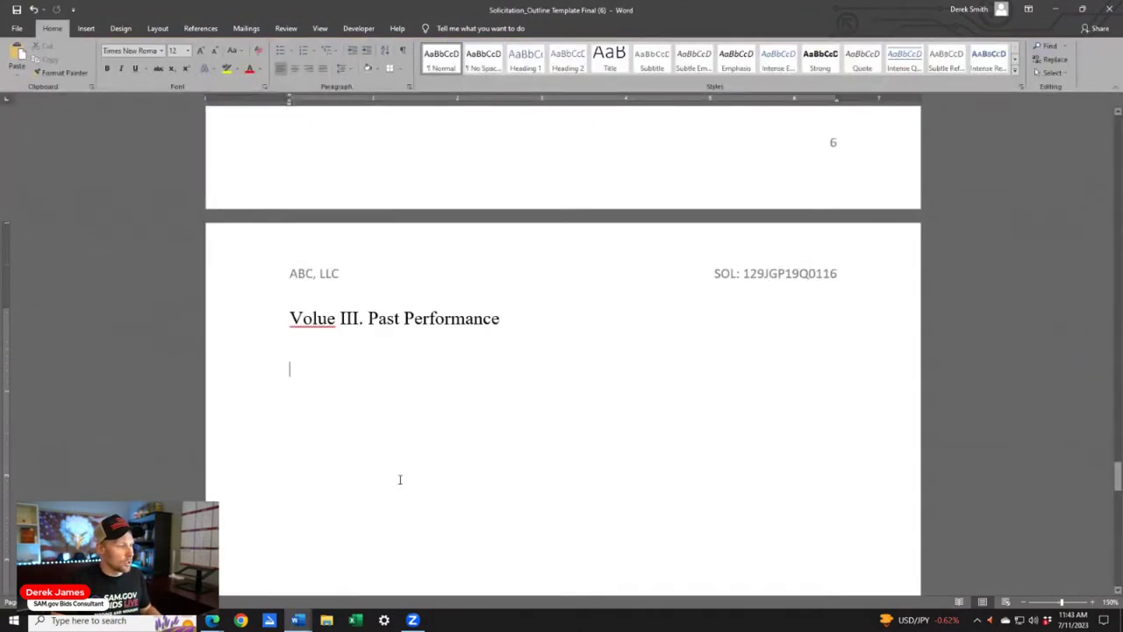
{"action": "type", "text": "Past Performance #1 Project Title: VAMC, Ann Arbor, MI Hospital Renovation Customer: Department of Veteran Affairs, VISN 6 Dollar Value: $4.4 M Duration: Sept 16’- March 18’ Scope: The Department of Veteran Affairs required the renovation of the West Wing of the Hospital. This project required the management of 12 subcontractors including Demo, Mechanical, Plumbing, Electrical, HVAC and more. The hospital remained open for patients, so this project was high-profile and required astute attention to safety practices. Reference: Dwayne Johnson, 1800.Smell.What’s.Cookin, Government Contracting Officer’s Rep"}
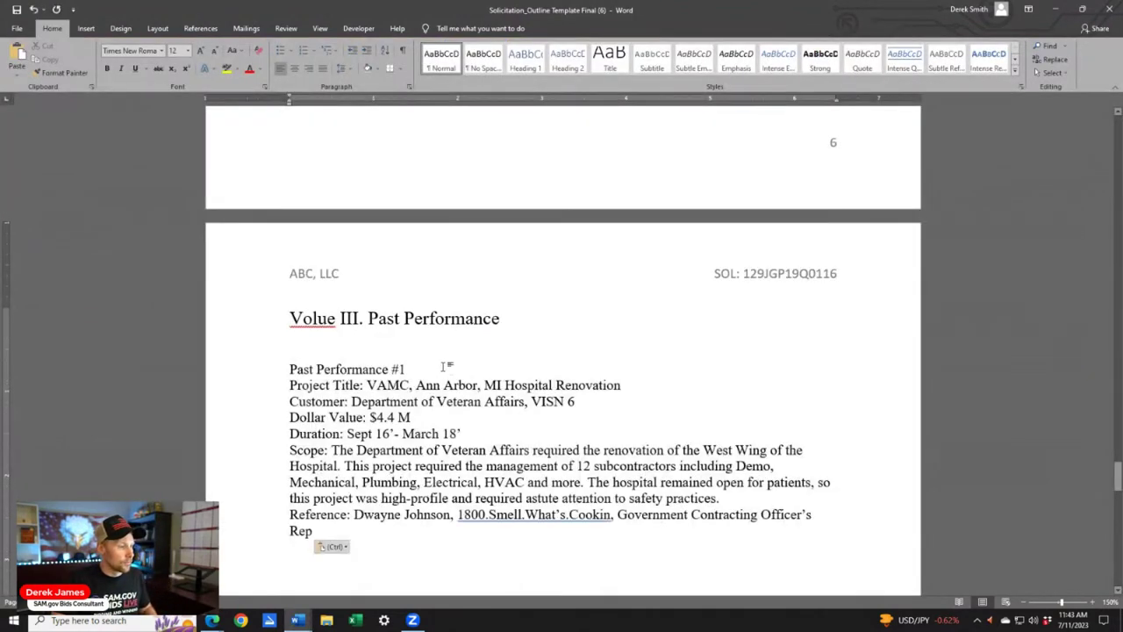
{"action": "left_click", "coordinate": [443, 367]}
{"action": "scroll", "coordinate": [576, 468], "scroll_direction": "down", "scroll_amount": 3}
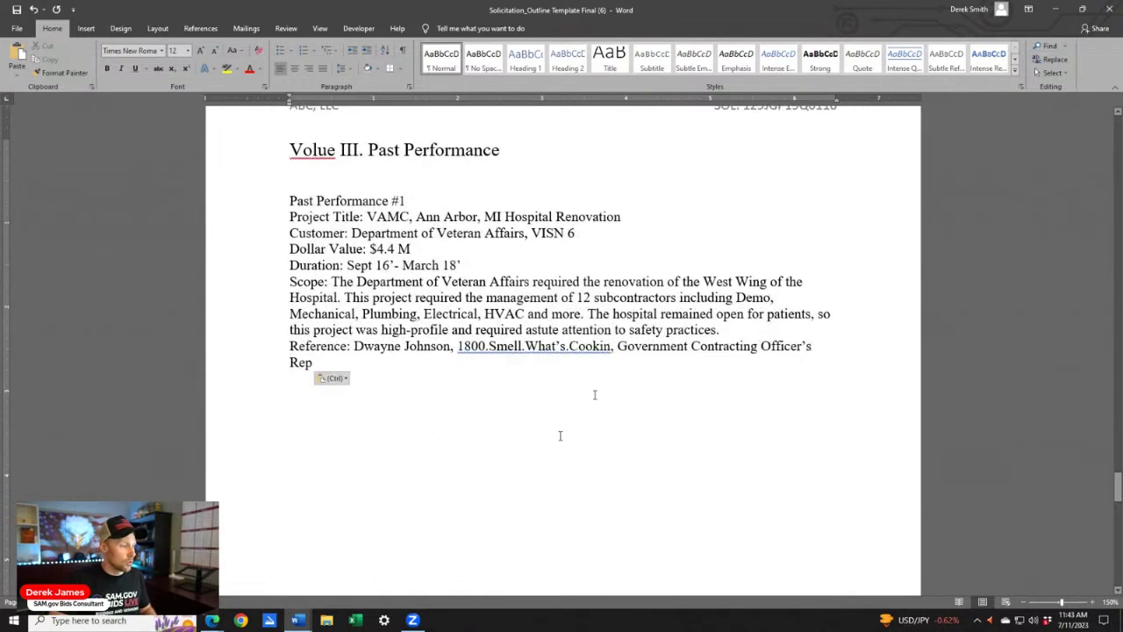
{"action": "type", "text": "Past Performance #1 Project Title: VAMC, Ann Arbor, MI Hospital Renovation Customer: Department of Veteran Affairs, VISN 6 Dollar Value: $4.4 M Duration: Sept 16’- March 18’ Scope: The Department of Veteran Affairs required the renovation of the West Wing of the Hospital. This project required the management of 12 subcontractors including Demo, Mechanical, Plumbing, Electrical, HVAC and more. The hospital remained open for patients, so this project was high-profile and required astute attention to safety practices. Reference: Dwayne Johnson, 1800.Smell.What’s.Cookin, Government Contracting Officer’s Rep"}
{"action": "type", "text": "Past Performance #1 Project Title: VAMC, Ann Arbor, MI Hospital Renovation Customer: Department of Veteran Affairs, VISN 6 Dollar Value: $4.4 M Duration: Sept 16’- March 18’ Scope: The Department of Veteran Affairs required the renovation of the West Wing of the Hospital. This project required the management of 12 subcontractors including Demo, Mechanical, Plumbing, Electrical, HVAC and more. The hospital remained open for patients, so this project was high-profile and required astute attention to safety practices. Reference: Dwayne Johnson, 1800.Smell.What’s.Cookin, Government Contracting Officer’s Rep"}
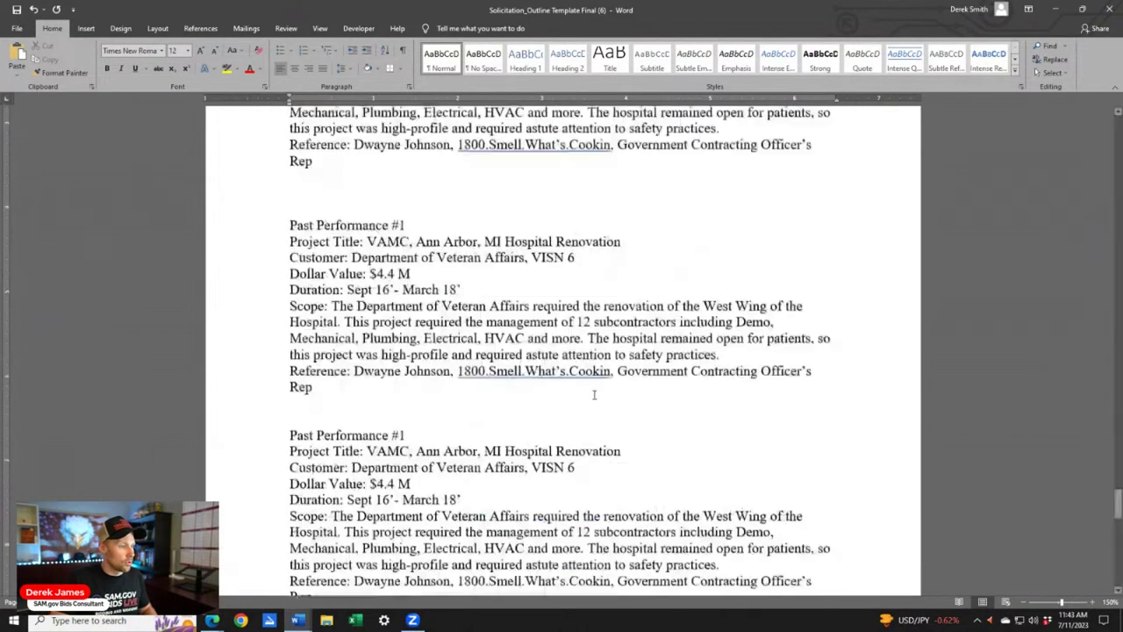
{"action": "type", "text": "3"}
{"action": "scroll", "coordinate": [469, 370], "scroll_direction": "up", "scroll_amount": 3}
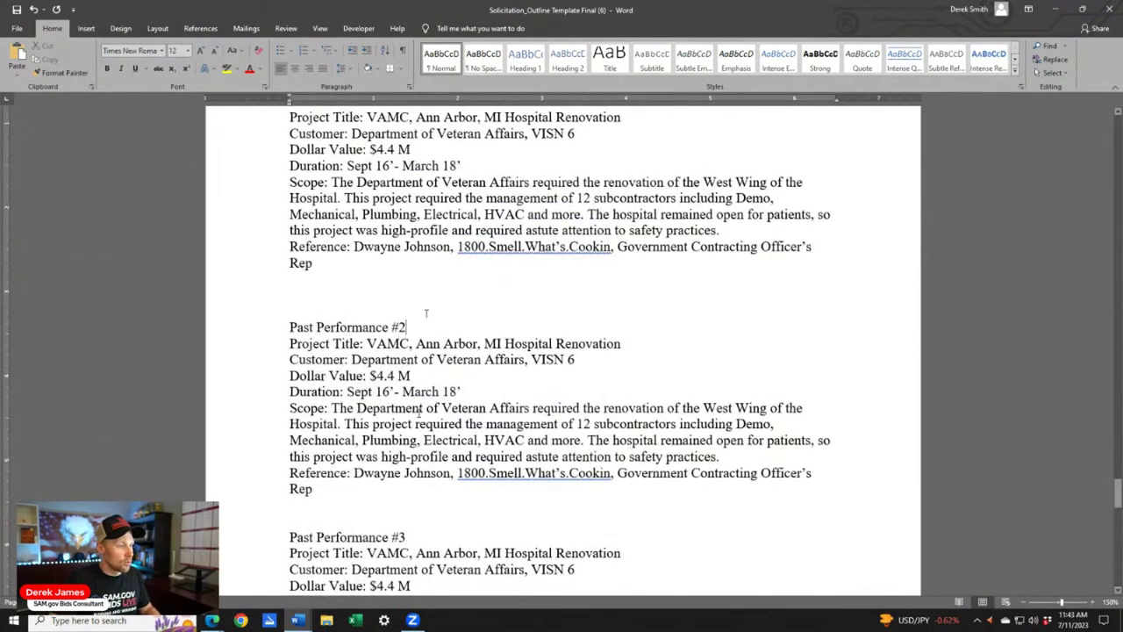
Deselect the template's sample text, then highlight the Past Performance #1 entry in yellow
{"action": "key", "text": "alt+Tab"}
{"action": "left_click", "coordinate": [671, 290]}
{"action": "scroll", "coordinate": [398, 186], "scroll_direction": "up", "scroll_amount": 2}
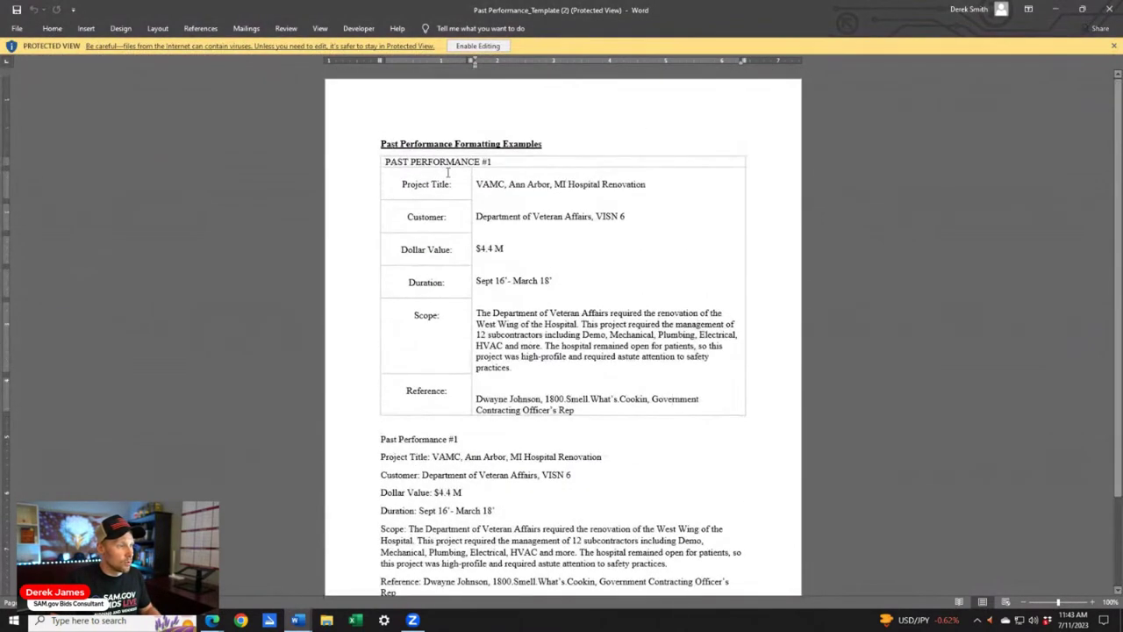
{"action": "key", "text": "alt+Tab"}
{"action": "scroll", "coordinate": [457, 316], "scroll_direction": "up", "scroll_amount": 4}
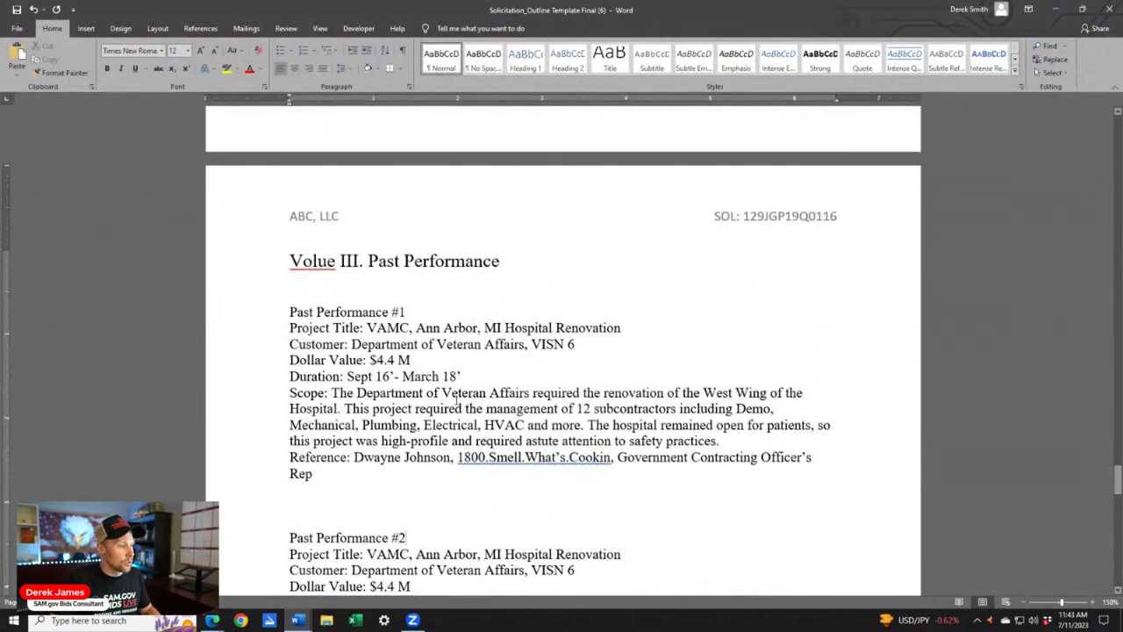
{"action": "left_click_drag", "start_coordinate": [343, 458], "coordinate": [284, 329]}
{"action": "left_click_drag", "start_coordinate": [338, 476], "coordinate": [285, 330]}
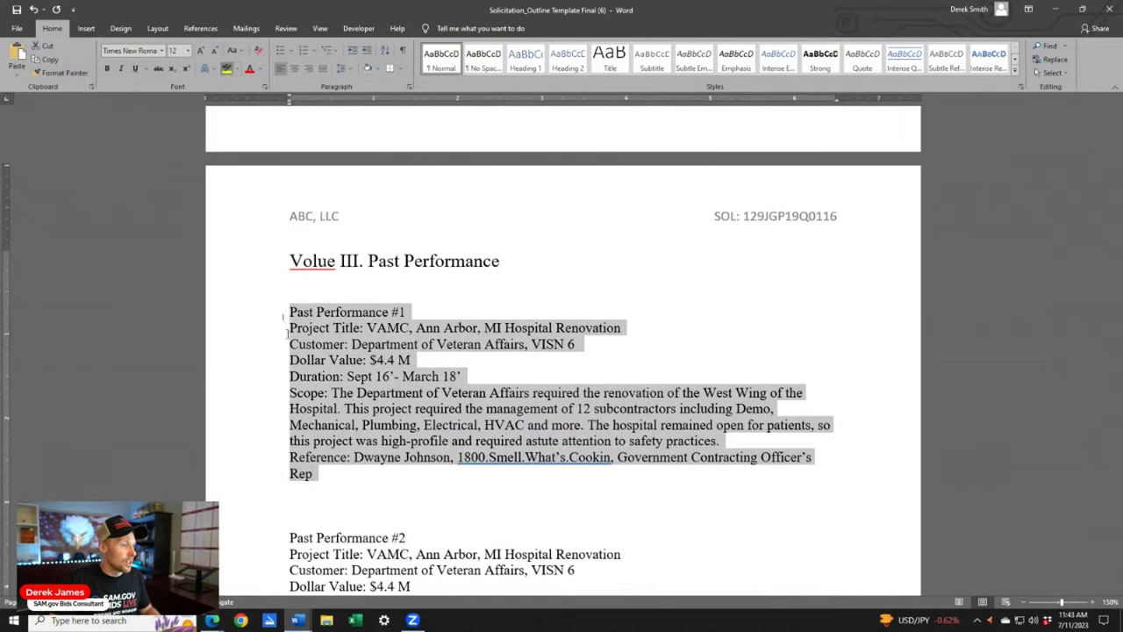
{"action": "left_click", "coordinate": [226, 69]}
Delete the empty lines above Past Performance #2 and #3
{"action": "scroll", "coordinate": [474, 398], "scroll_direction": "down", "scroll_amount": 2}
{"action": "left_click", "coordinate": [468, 348]}
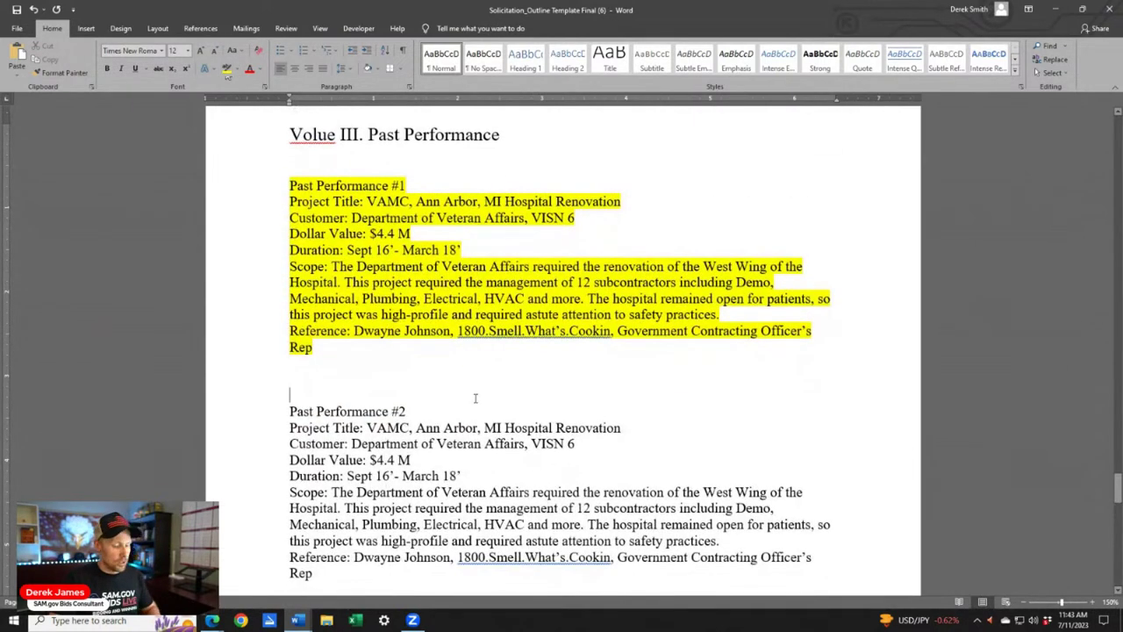
{"action": "key", "text": "BackSpace"}
{"action": "scroll", "coordinate": [475, 398], "scroll_direction": "down", "scroll_amount": 2}
{"action": "left_click", "coordinate": [431, 478]}
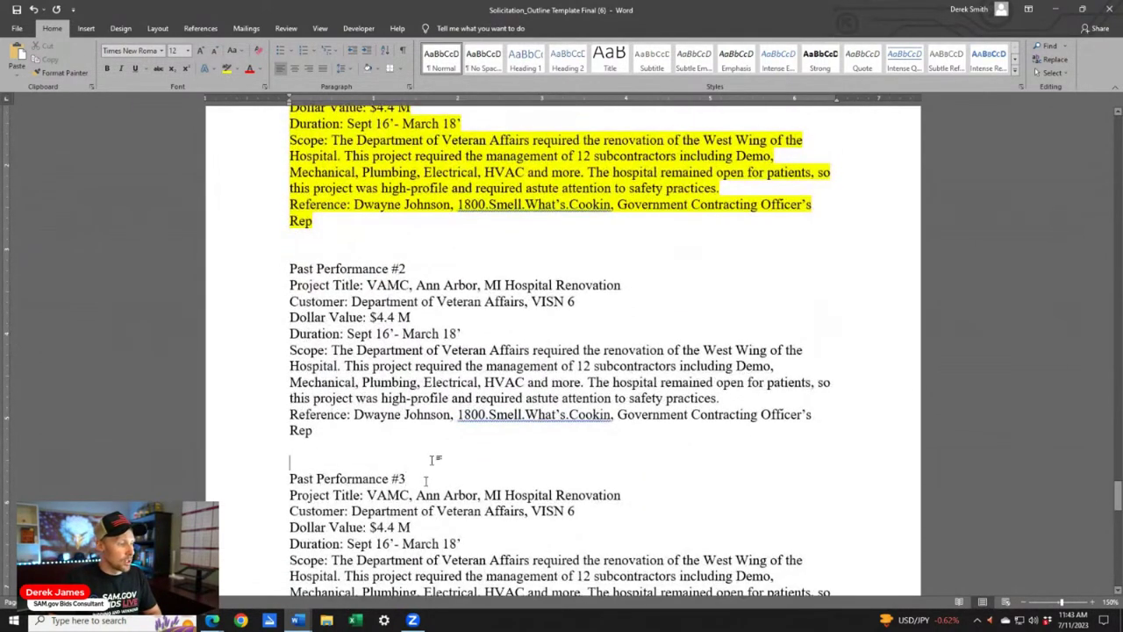
{"action": "key", "text": "Delete"}
{"action": "scroll", "coordinate": [519, 478], "scroll_direction": "down", "scroll_amount": 6}
{"action": "scroll", "coordinate": [535, 479], "scroll_direction": "up", "scroll_amount": 10}
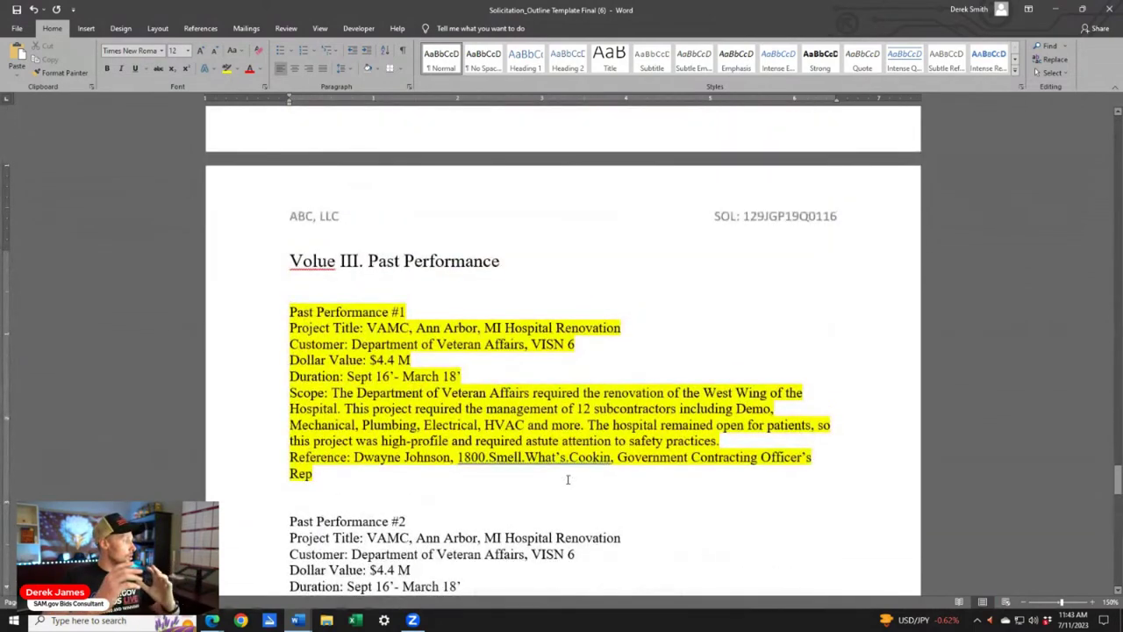
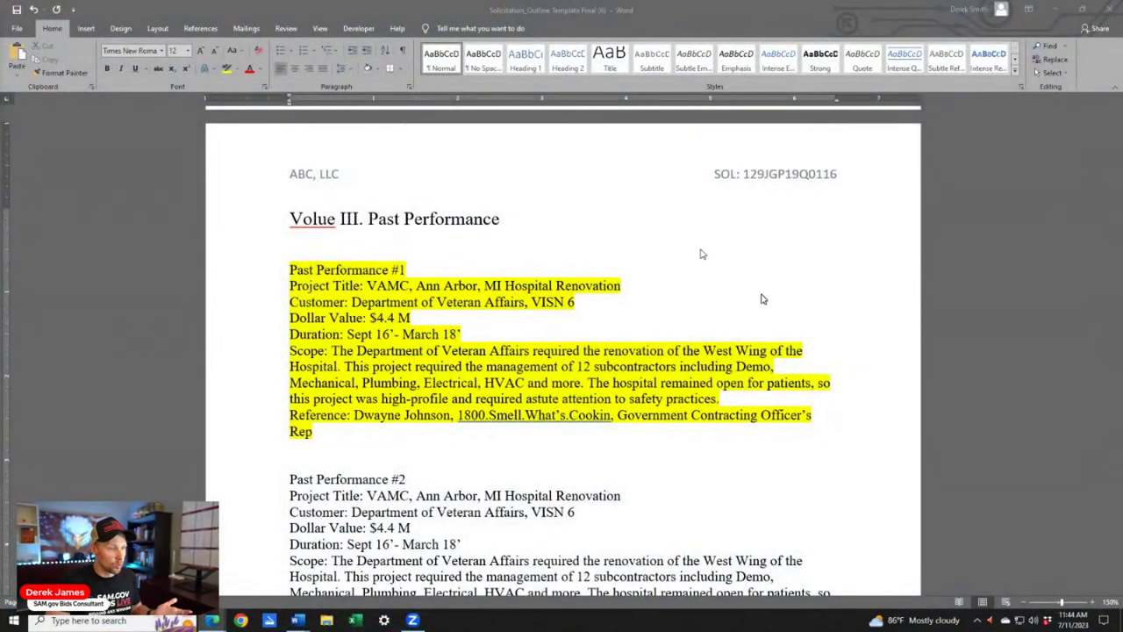
Make the Volume IV. Price line a Heading 1 at the top of page 8, with an empty line below
{"action": "scroll", "coordinate": [880, 309], "scroll_direction": "up", "scroll_amount": 1}
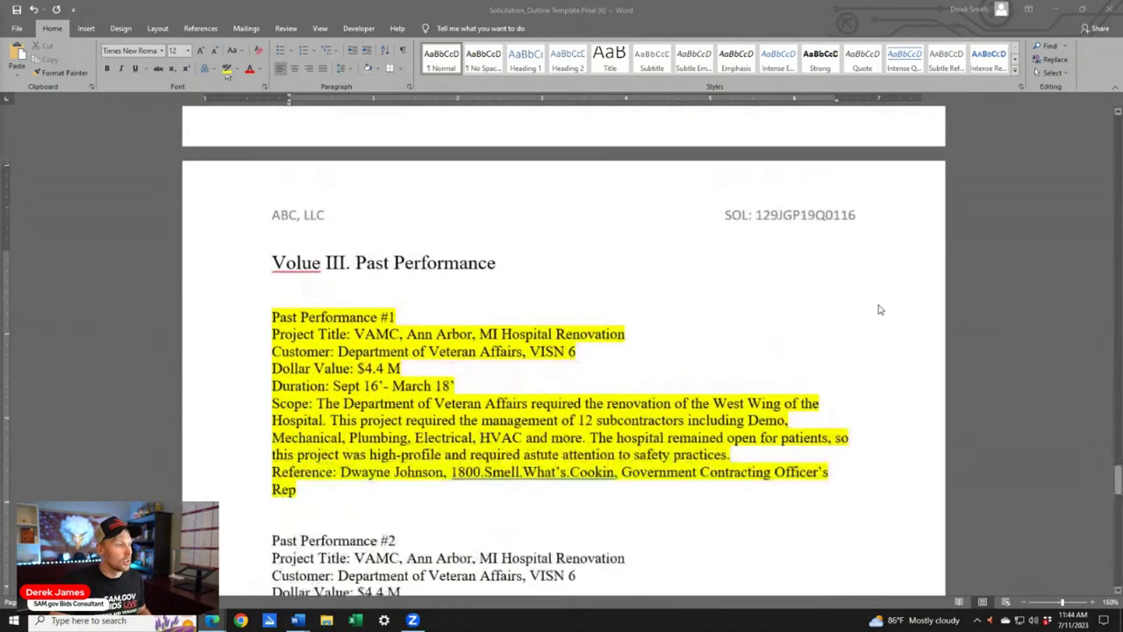
{"action": "scroll", "coordinate": [956, 317], "scroll_direction": "up", "scroll_amount": 2}
{"action": "scroll", "coordinate": [957, 320], "scroll_direction": "down", "scroll_amount": 3}
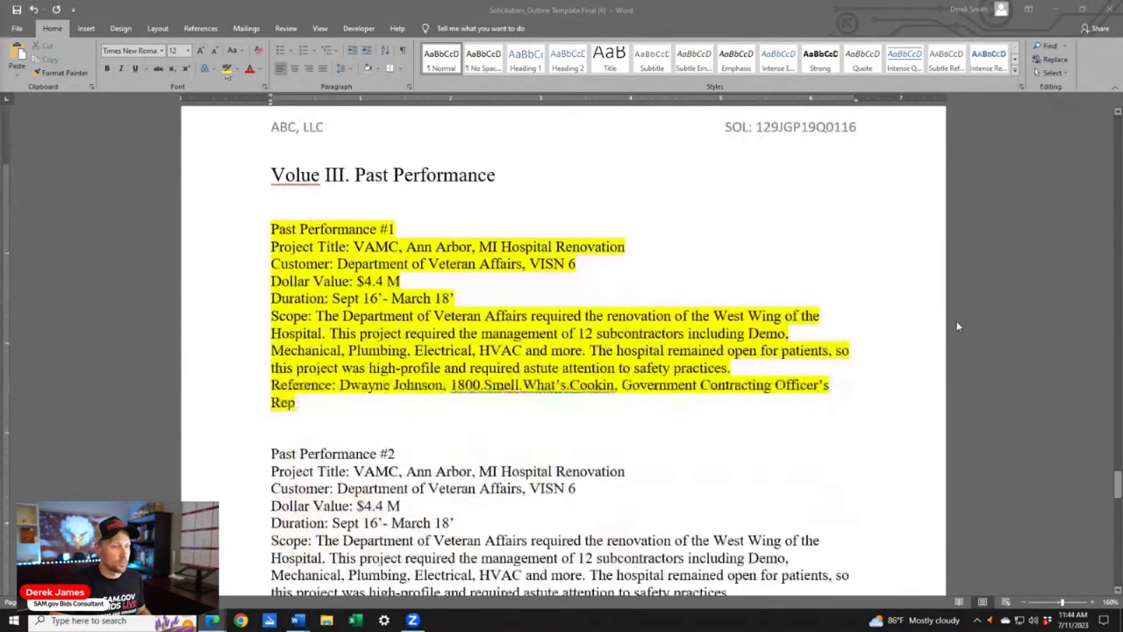
{"action": "scroll", "coordinate": [956, 320], "scroll_direction": "down", "scroll_amount": 5}
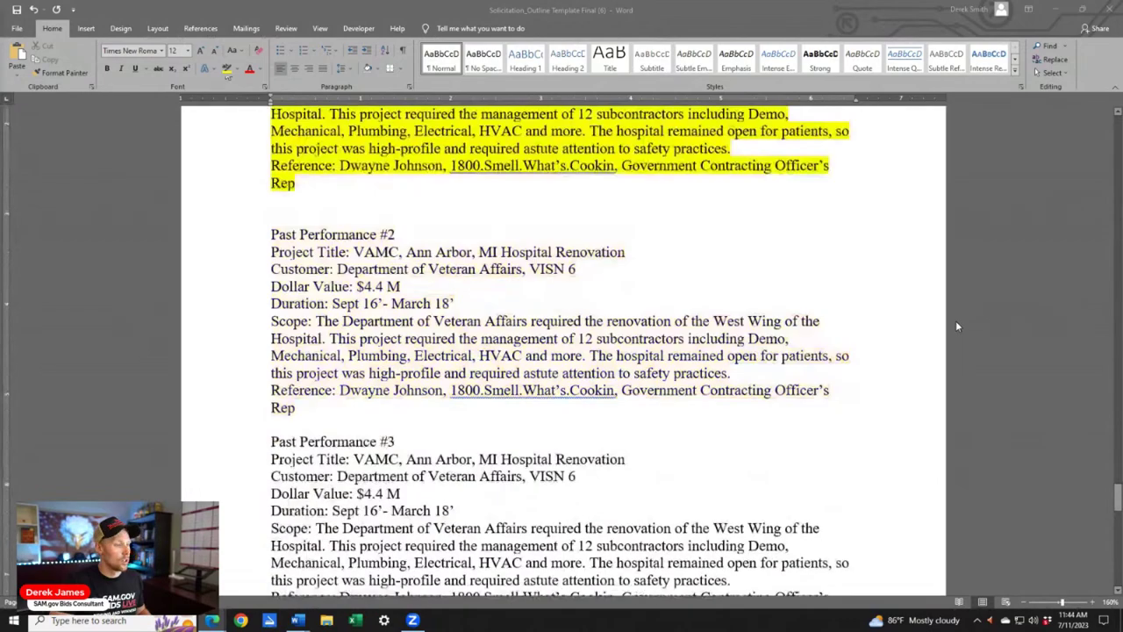
{"action": "scroll", "coordinate": [922, 326], "scroll_direction": "up", "scroll_amount": 6}
{"action": "scroll", "coordinate": [507, 264], "scroll_direction": "up", "scroll_amount": 2}
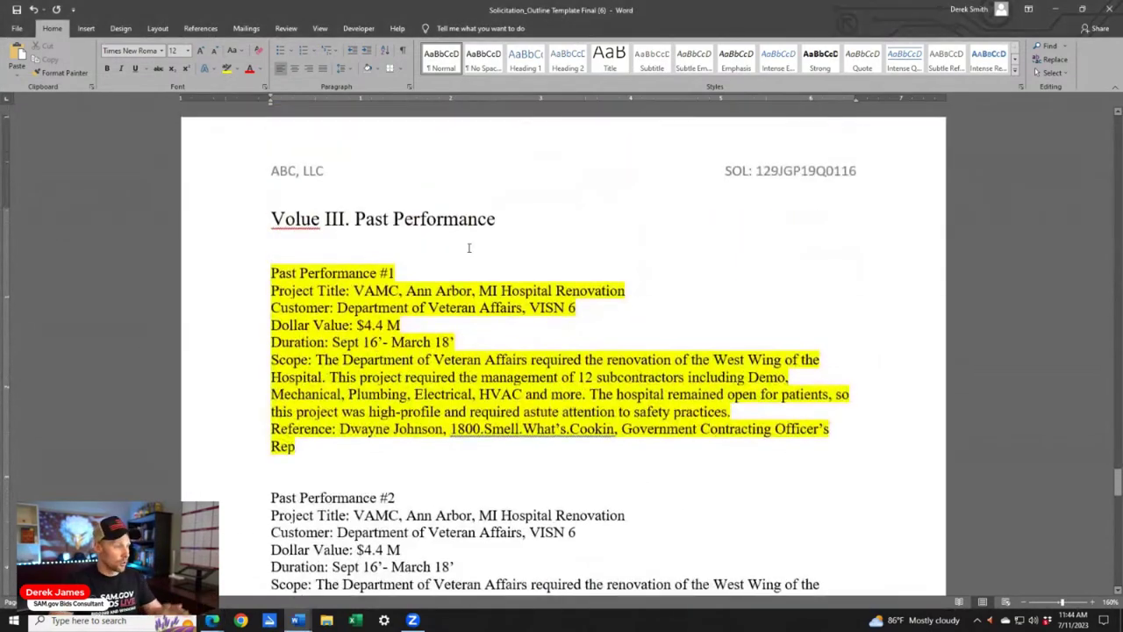
{"action": "scroll", "coordinate": [454, 325], "scroll_direction": "down", "scroll_amount": 13}
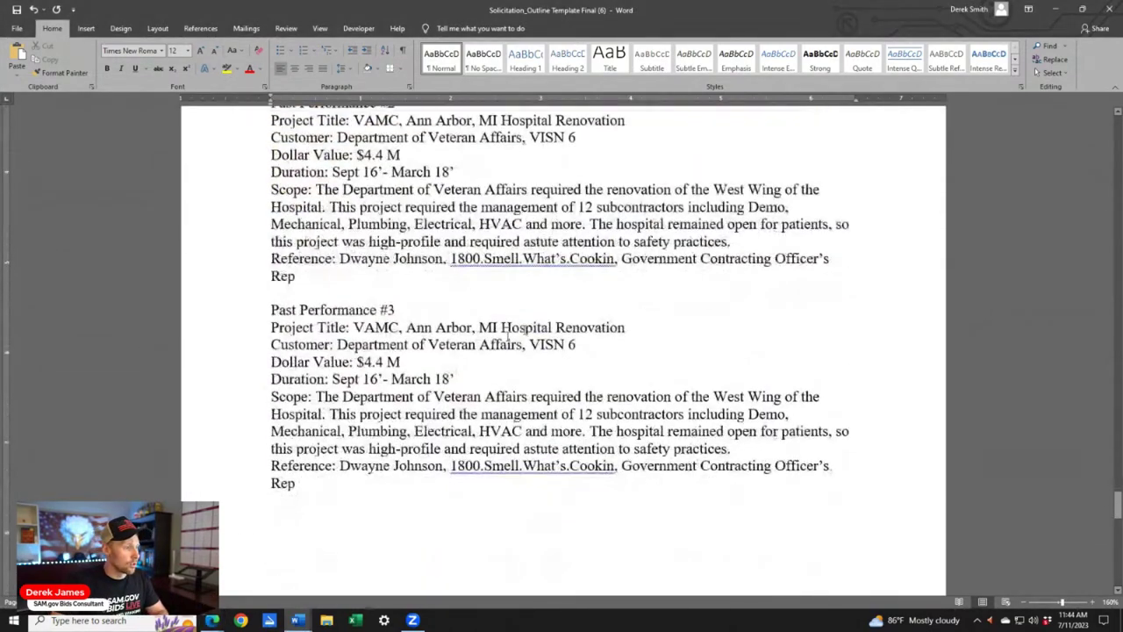
{"action": "scroll", "coordinate": [676, 349], "scroll_direction": "down", "scroll_amount": 8}
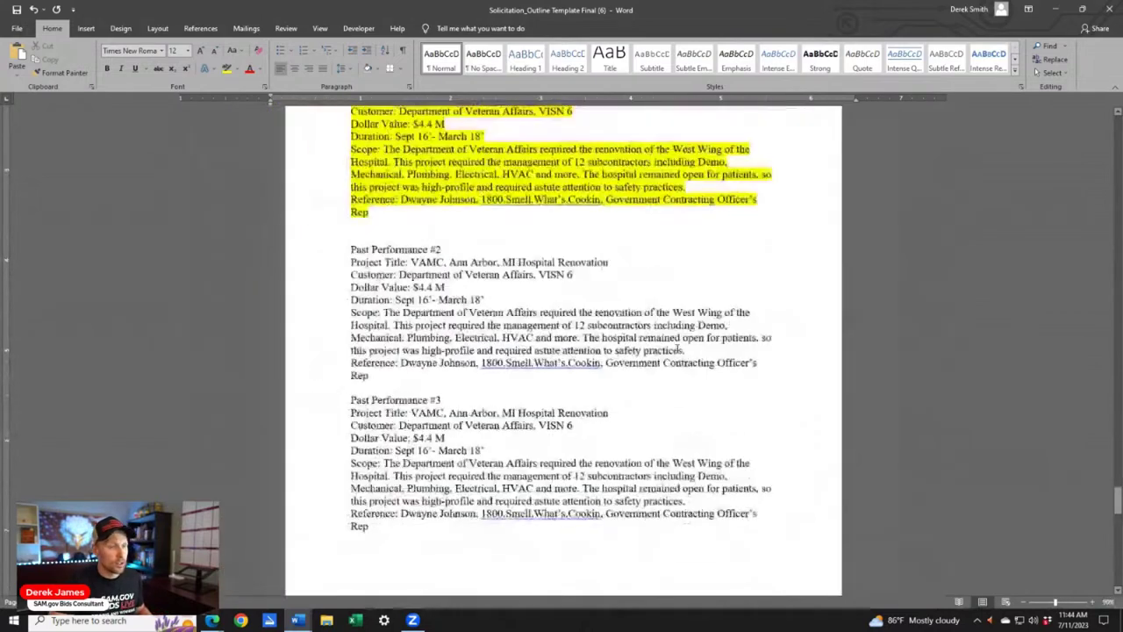
{"action": "scroll", "coordinate": [681, 345], "scroll_direction": "down", "scroll_amount": 1}
{"action": "scroll", "coordinate": [782, 341], "scroll_direction": "up", "scroll_amount": 10}
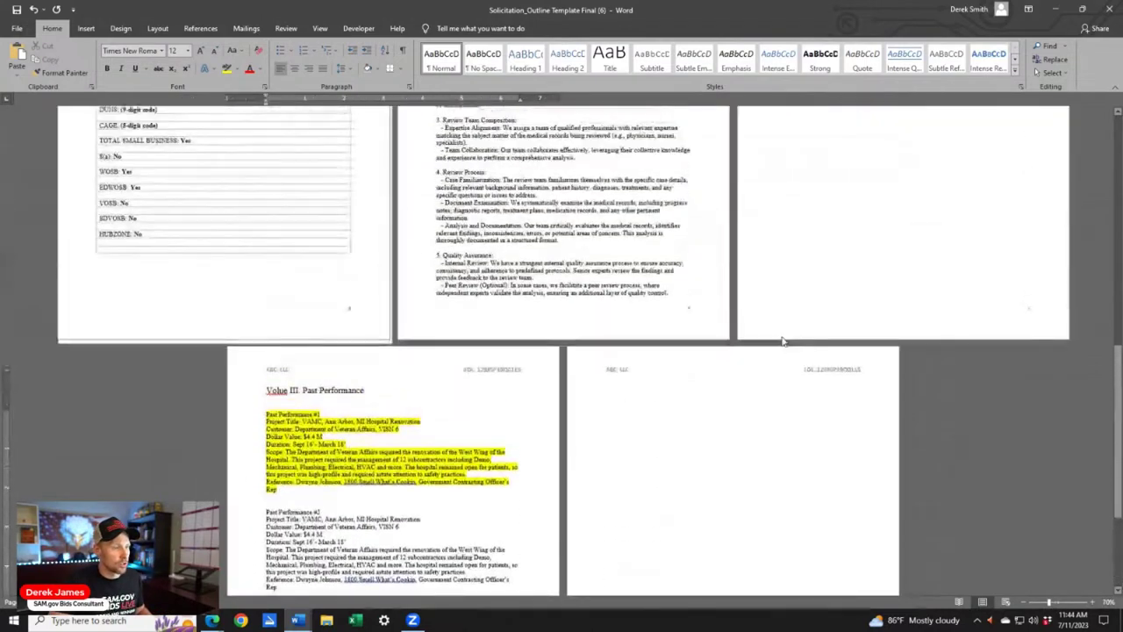
{"action": "scroll", "coordinate": [838, 351], "scroll_direction": "up", "scroll_amount": 3}
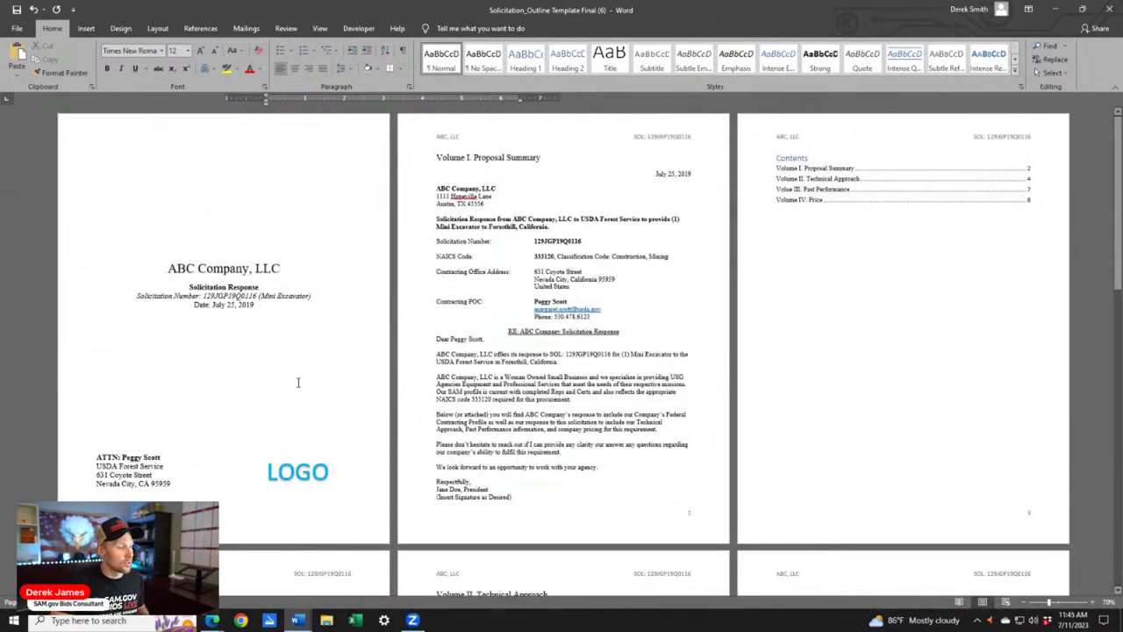
{"action": "scroll", "coordinate": [397, 342], "scroll_direction": "down", "scroll_amount": 6}
{"action": "scroll", "coordinate": [397, 342], "scroll_direction": "up", "scroll_amount": 6}
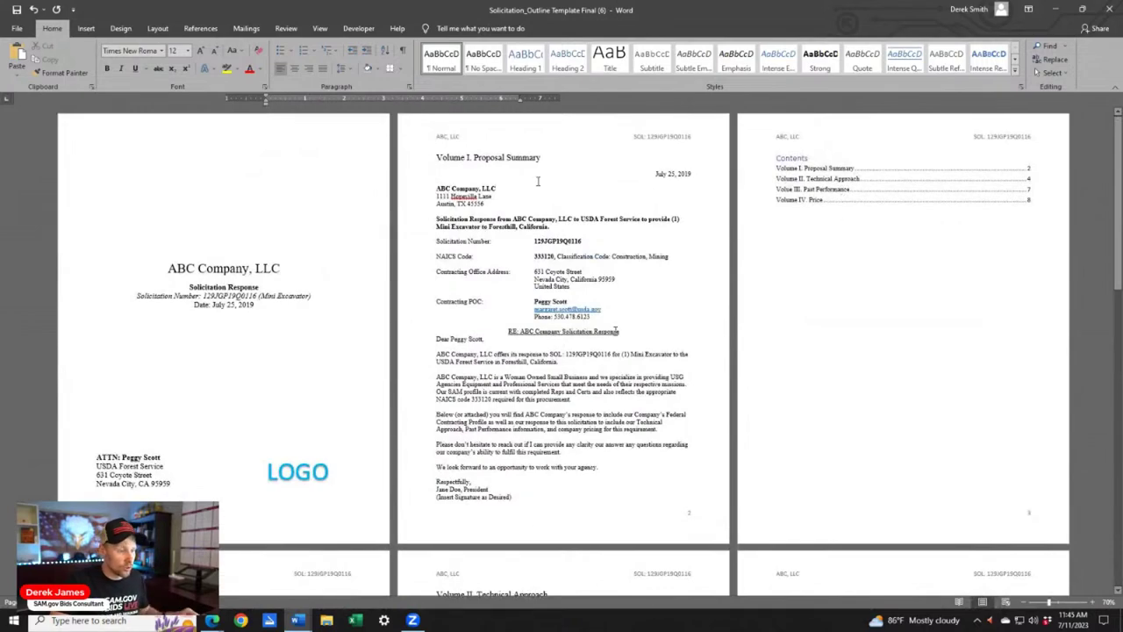
{"action": "scroll", "coordinate": [538, 181], "scroll_direction": "down", "scroll_amount": 6}
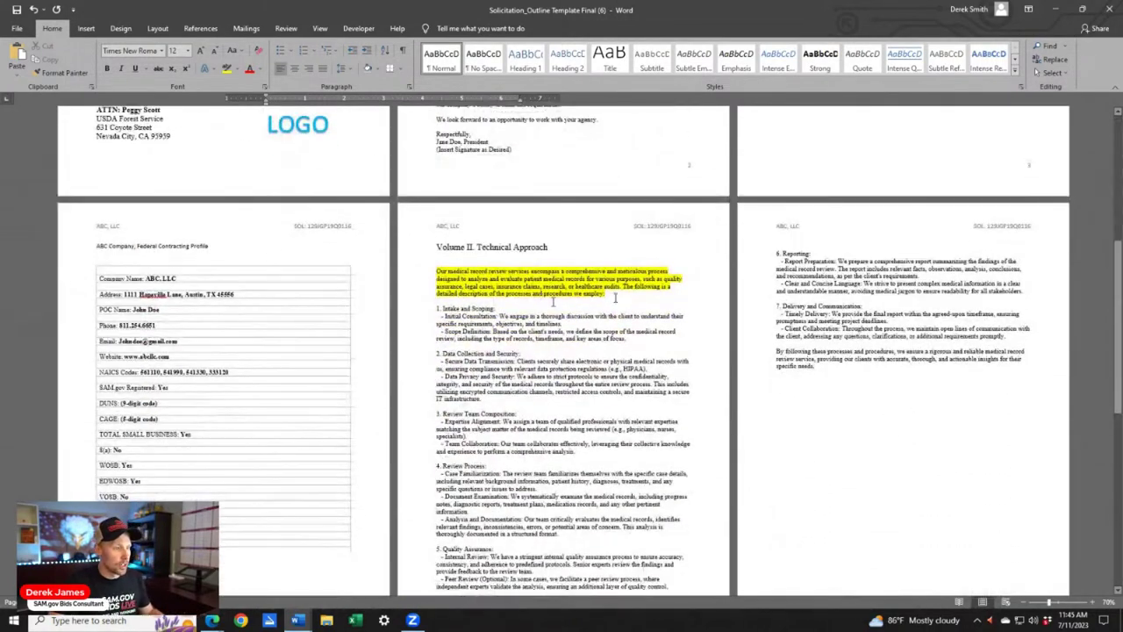
{"action": "scroll", "coordinate": [626, 468], "scroll_direction": "down", "scroll_amount": 2}
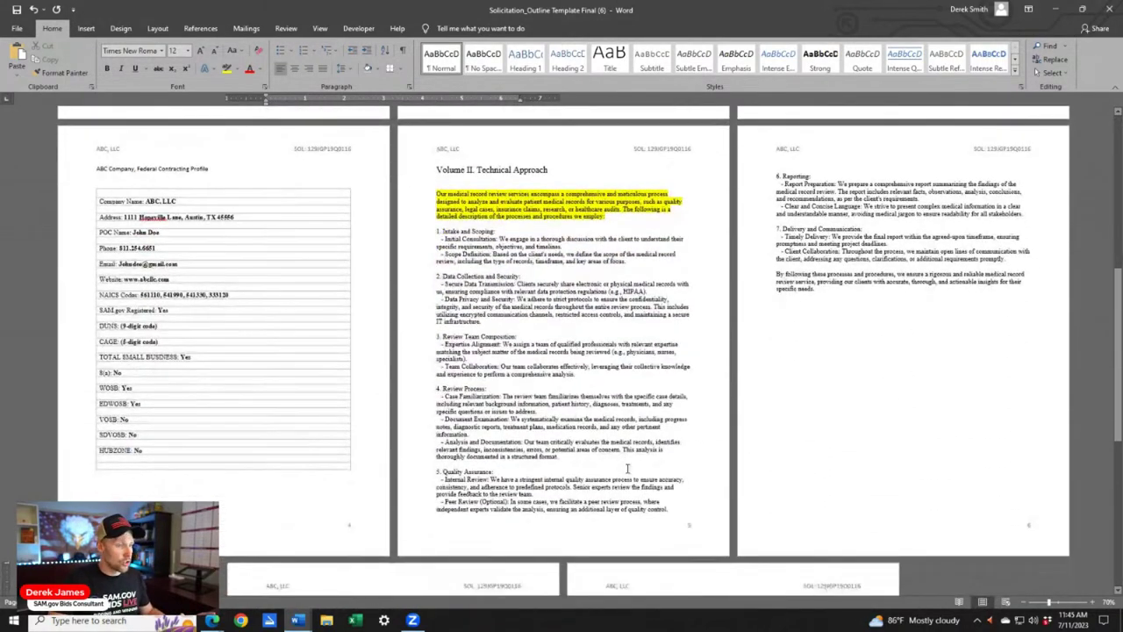
{"action": "scroll", "coordinate": [569, 381], "scroll_direction": "down", "scroll_amount": 5}
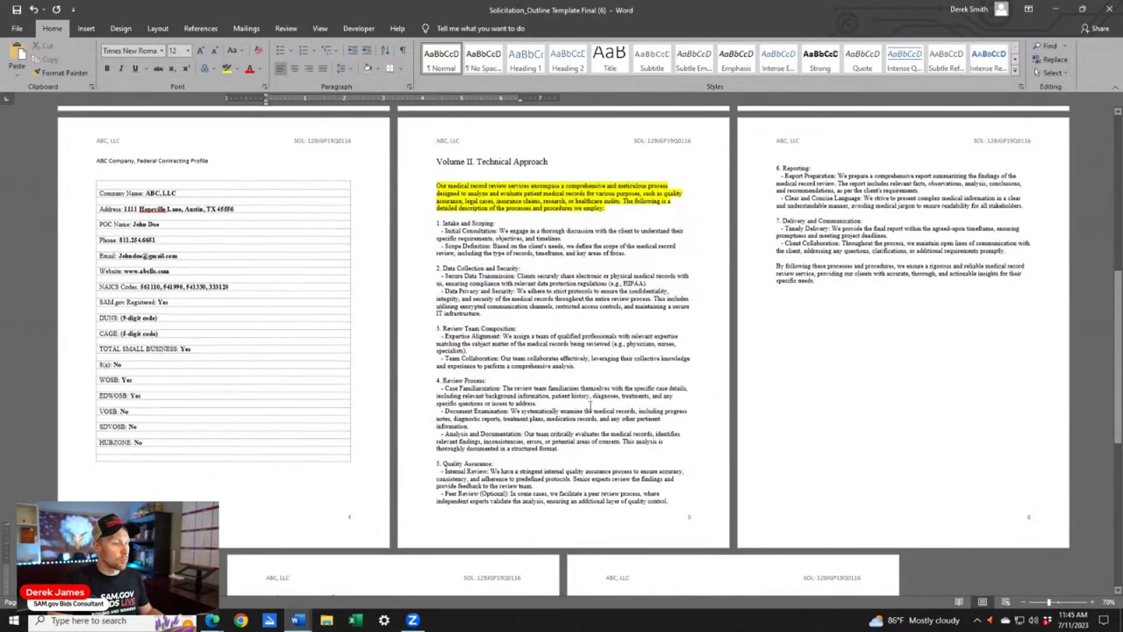
{"action": "scroll", "coordinate": [217, 318], "scroll_direction": "down", "scroll_amount": 2}
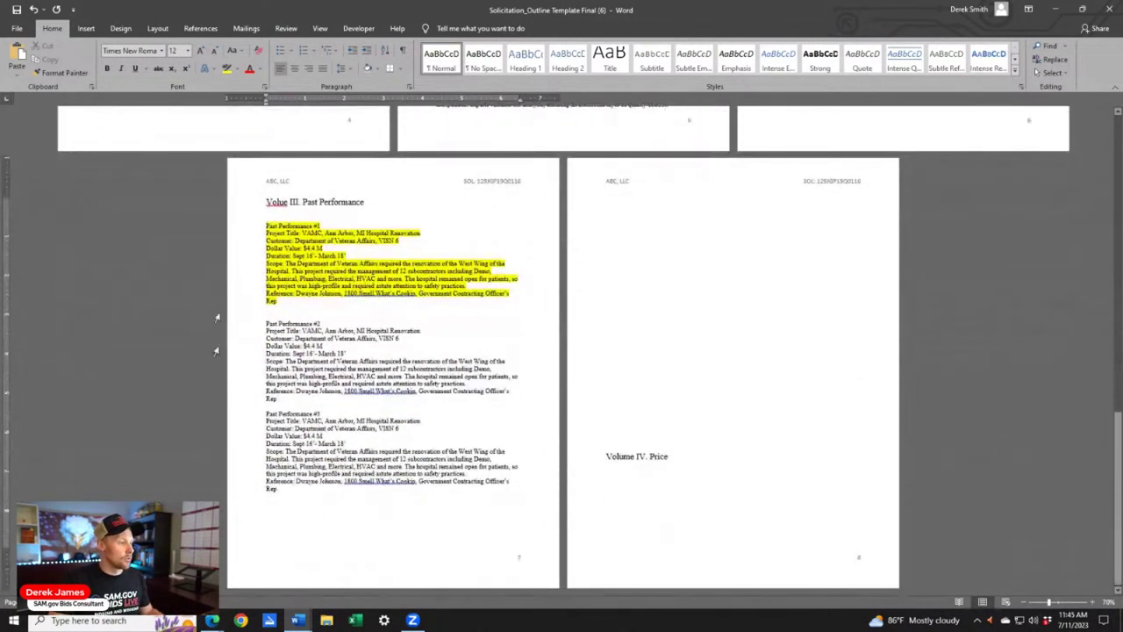
{"action": "left_click", "coordinate": [688, 243]}
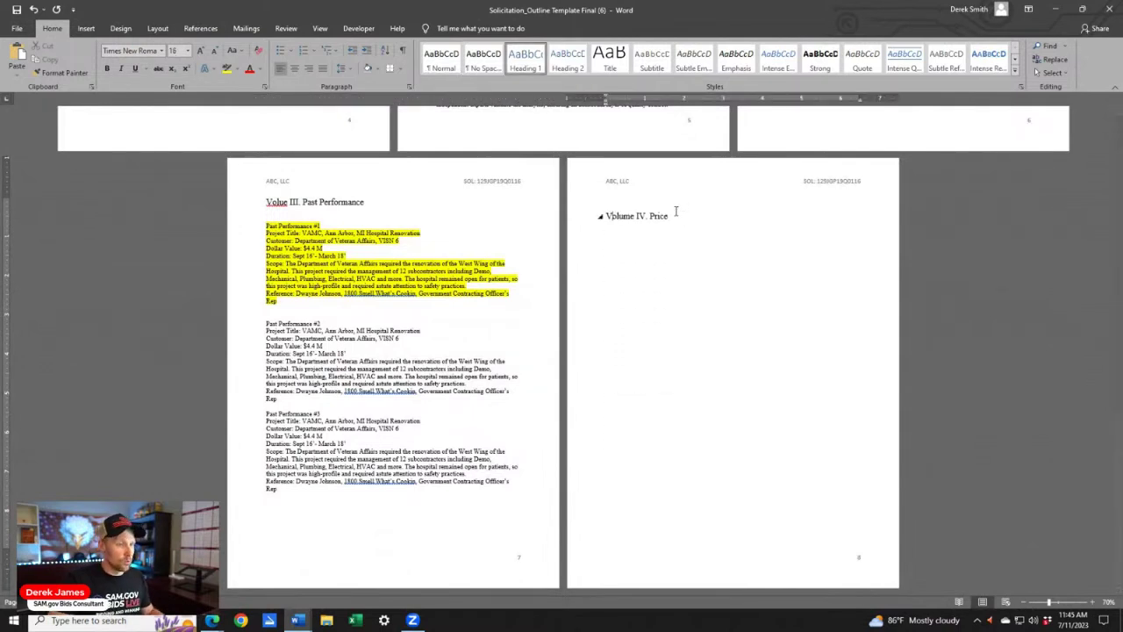
{"action": "scroll", "coordinate": [750, 242], "scroll_direction": "up", "scroll_amount": 10, "text": "ctrl"}
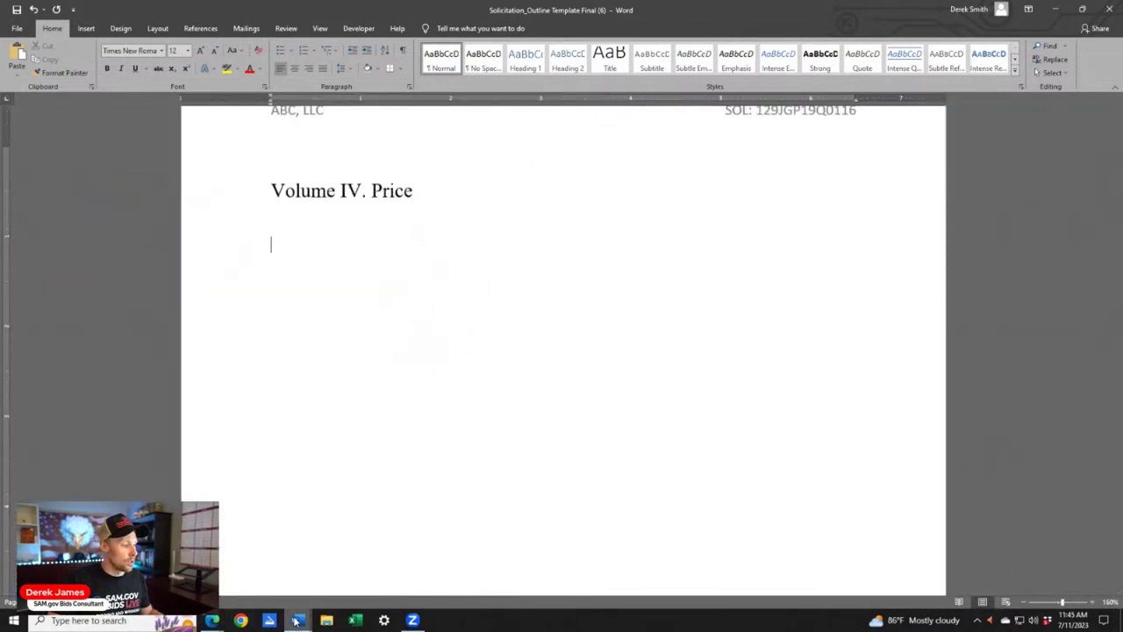
{"action": "mouse_move", "coordinate": [298, 620]}
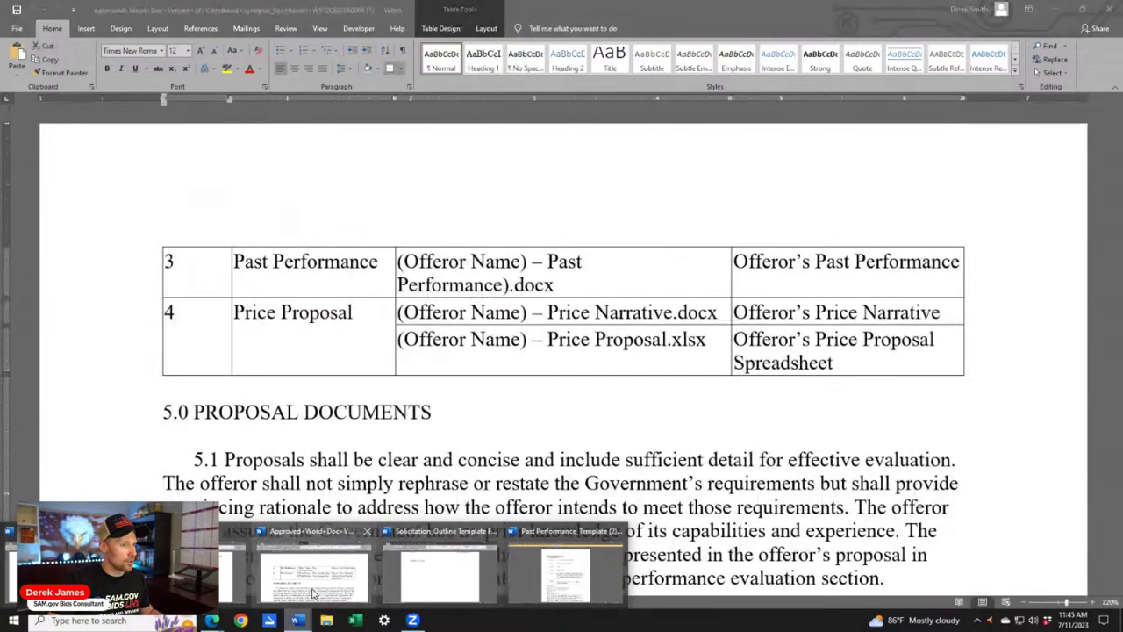
{"action": "left_click", "coordinate": [313, 594]}
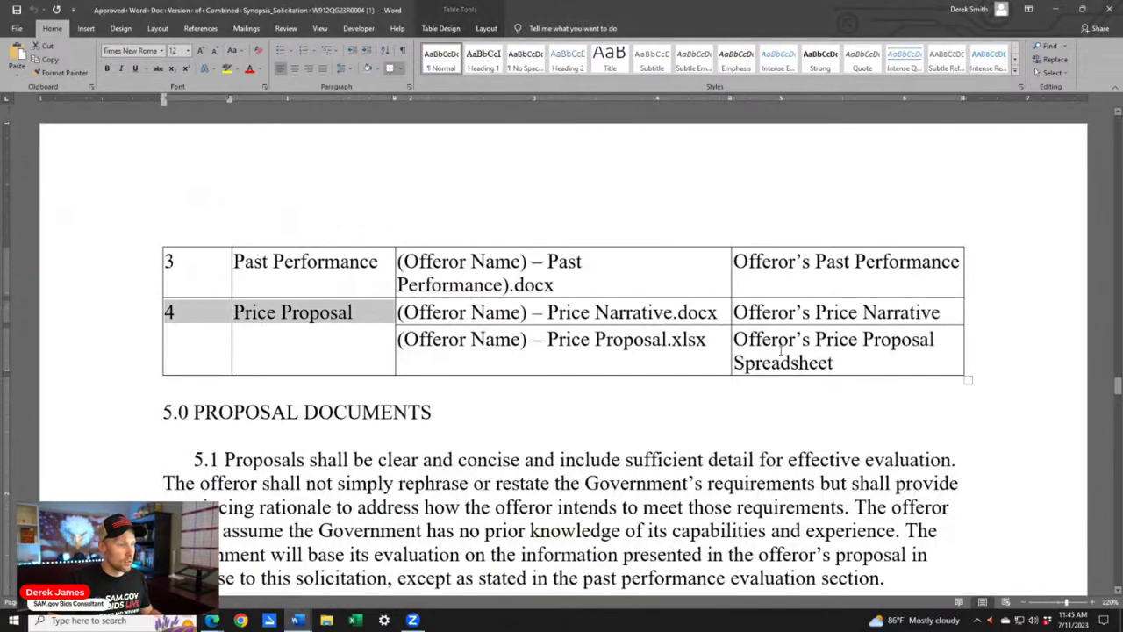
{"action": "scroll", "coordinate": [475, 367], "scroll_direction": "down", "scroll_amount": 10}
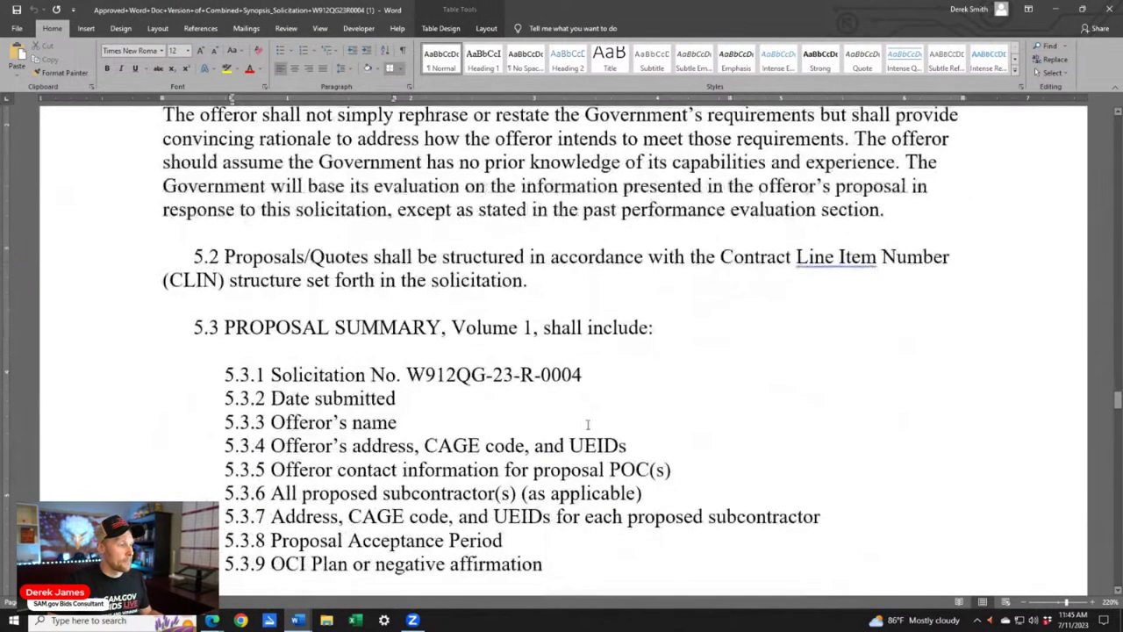
{"action": "scroll", "coordinate": [475, 367], "scroll_direction": "down", "scroll_amount": 1, "text": "ctrl"}
{"action": "scroll", "coordinate": [584, 428], "scroll_direction": "down", "scroll_amount": 10}
{"action": "scroll", "coordinate": [583, 426], "scroll_direction": "down", "scroll_amount": 3, "text": "ctrl"}
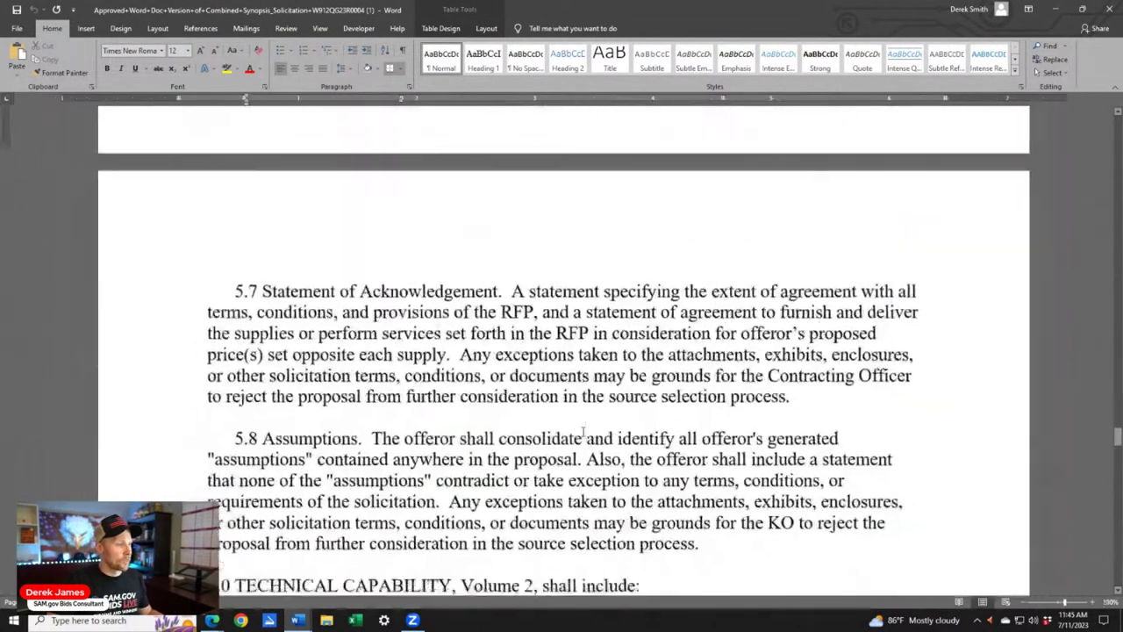
{"action": "scroll", "coordinate": [583, 426], "scroll_direction": "down", "scroll_amount": 15}
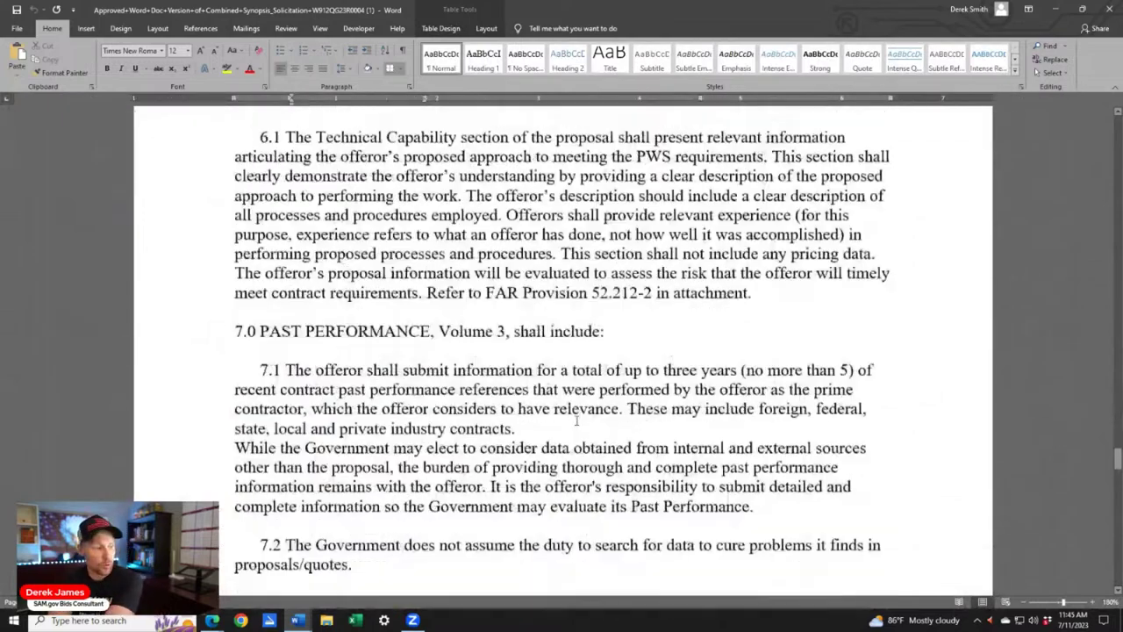
{"action": "scroll", "coordinate": [499, 387], "scroll_direction": "down", "scroll_amount": 15}
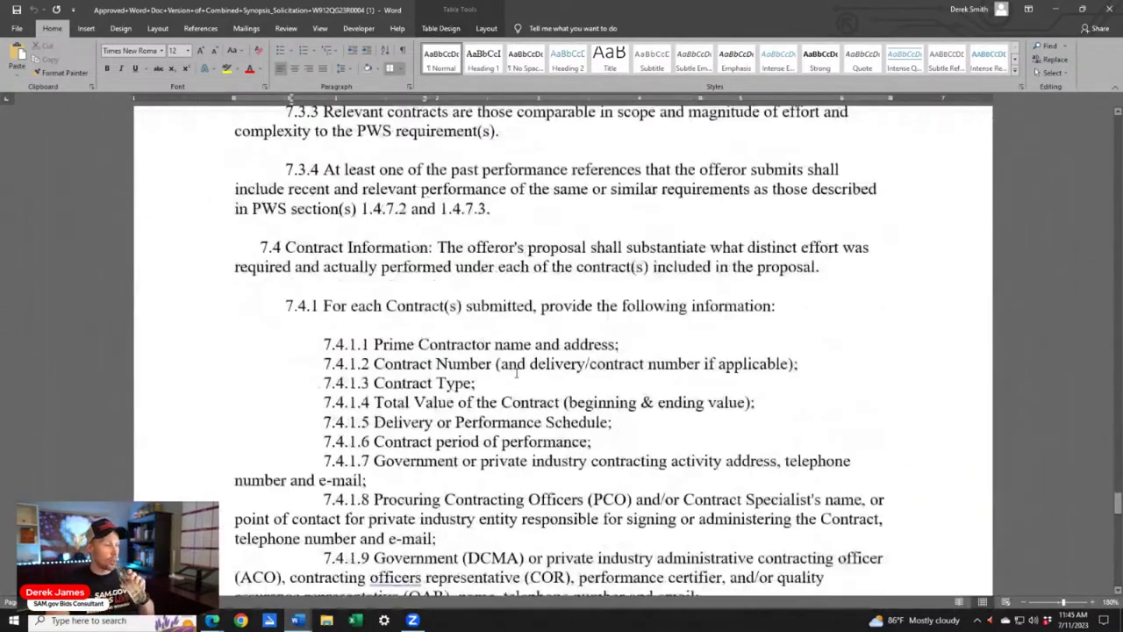
{"action": "scroll", "coordinate": [516, 374], "scroll_direction": "down", "scroll_amount": 2}
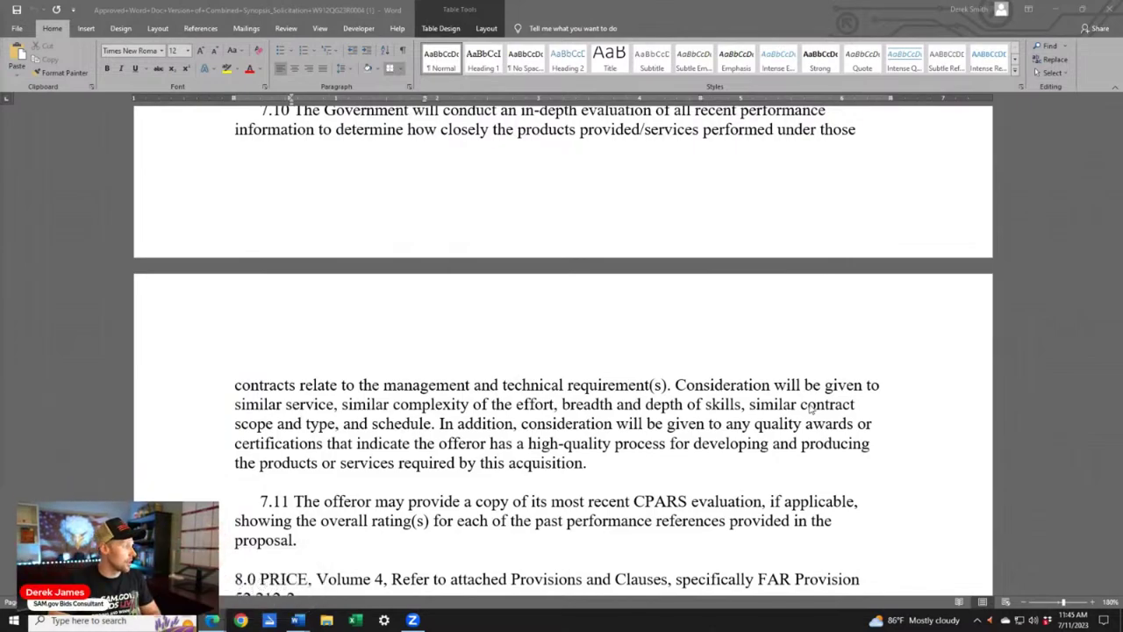
{"action": "scroll", "coordinate": [592, 368], "scroll_direction": "down", "scroll_amount": 10}
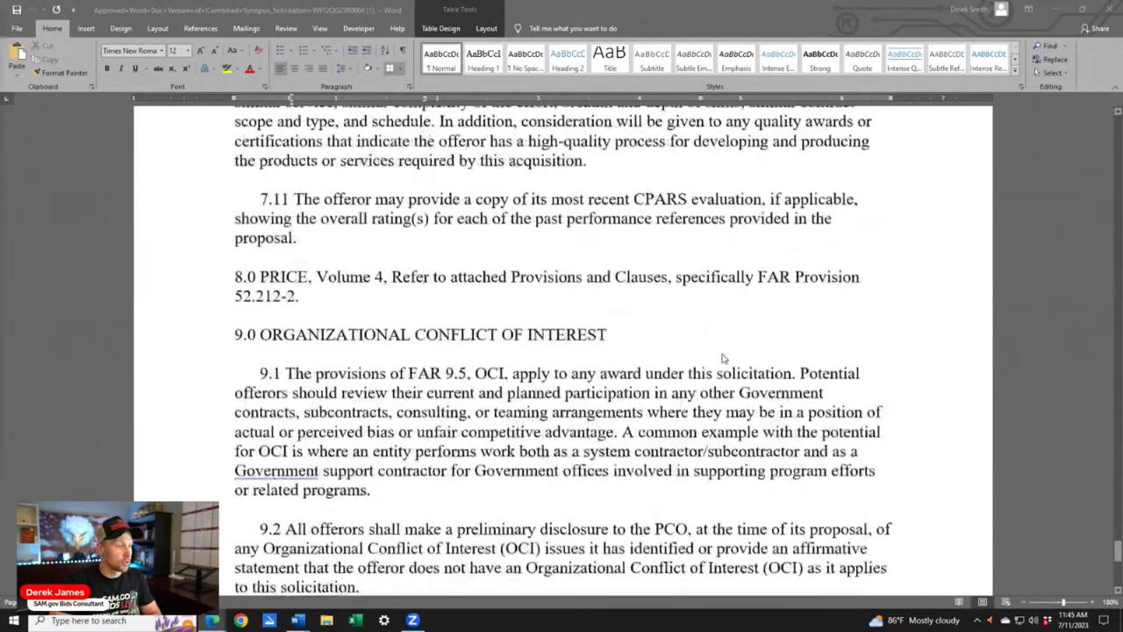
{"action": "scroll", "coordinate": [726, 347], "scroll_direction": "down", "scroll_amount": 11}
{"action": "scroll", "coordinate": [727, 348], "scroll_direction": "up", "scroll_amount": 6}
{"action": "scroll", "coordinate": [746, 355], "scroll_direction": "down", "scroll_amount": 1}
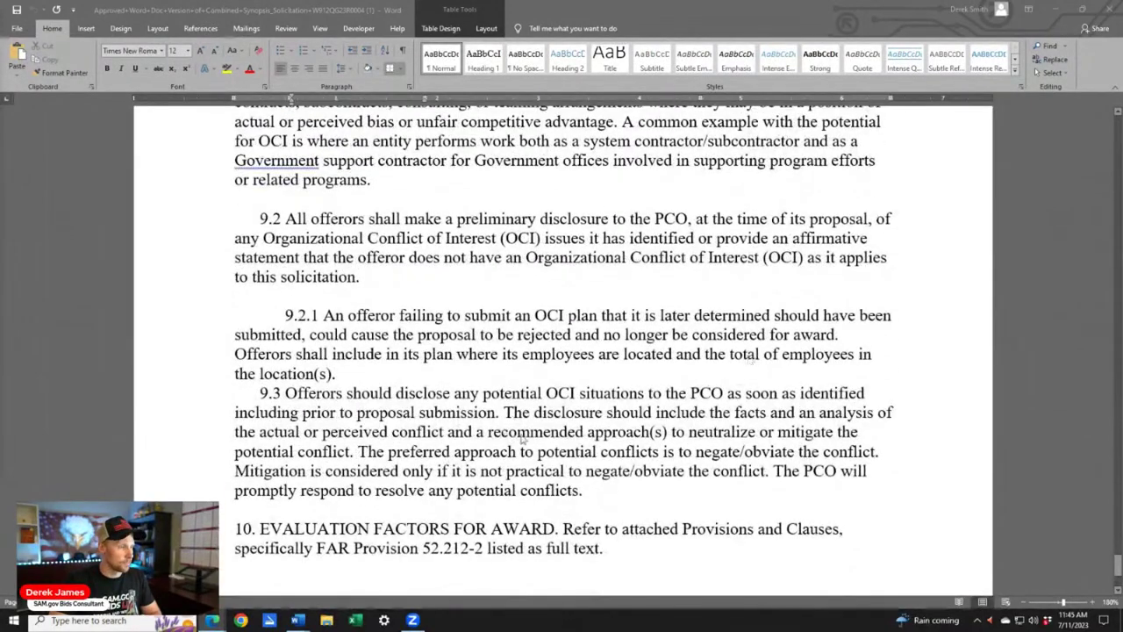
{"action": "scroll", "coordinate": [514, 439], "scroll_direction": "up", "scroll_amount": 9}
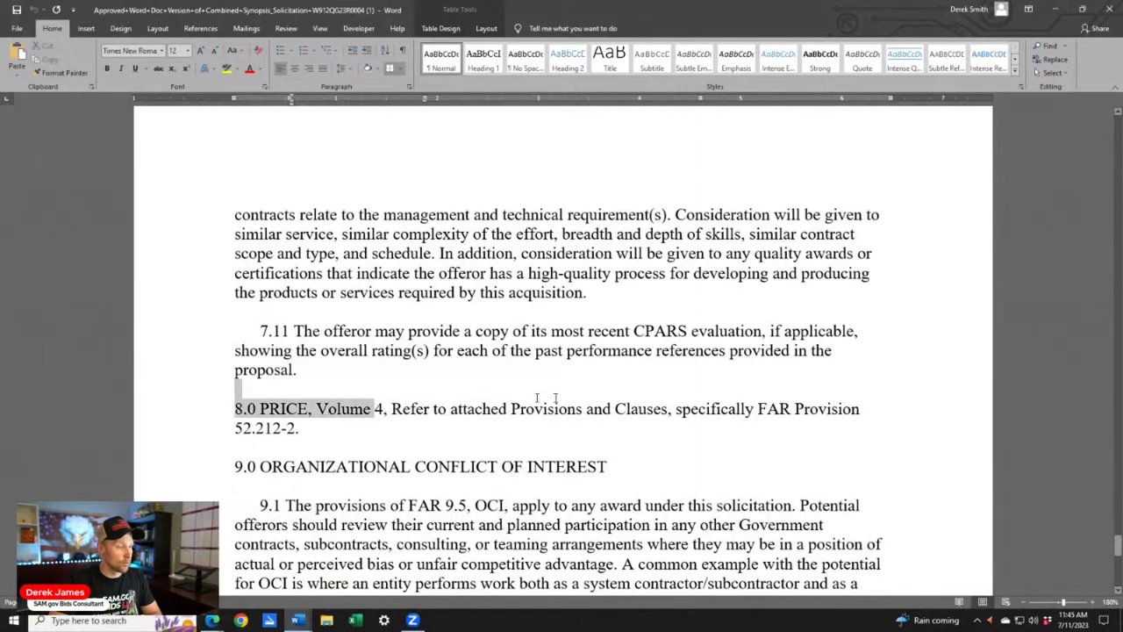
{"action": "scroll", "coordinate": [597, 474], "scroll_direction": "up", "scroll_amount": 9}
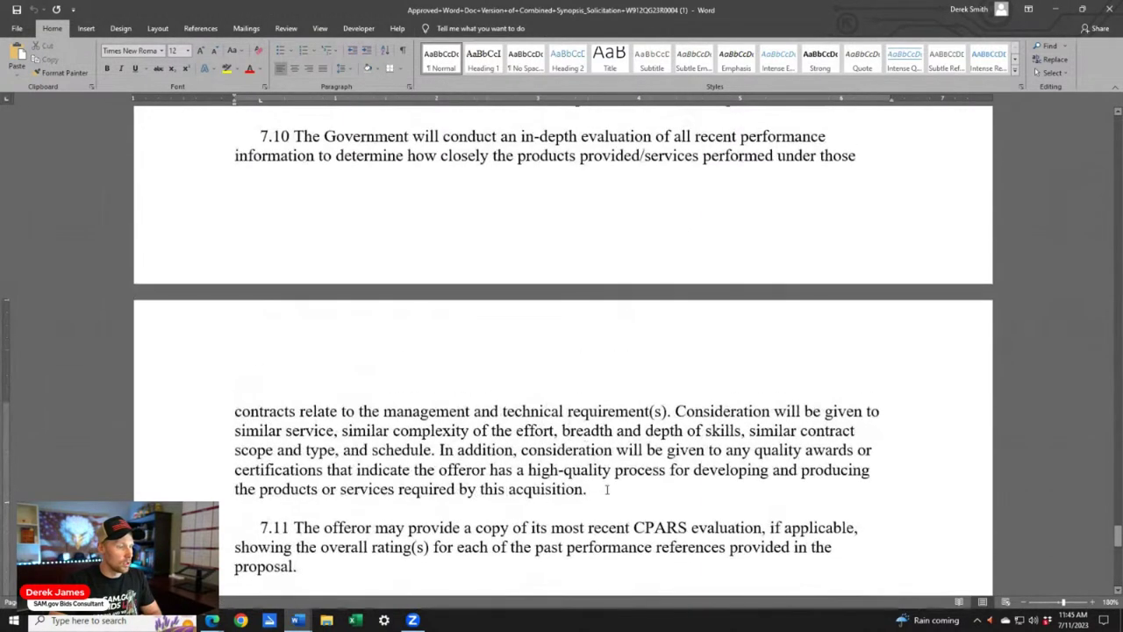
{"action": "scroll", "coordinate": [596, 489], "scroll_direction": "up", "scroll_amount": 8}
{"action": "left_click_drag", "start_coordinate": [1117, 511], "coordinate": [1117, 119]}
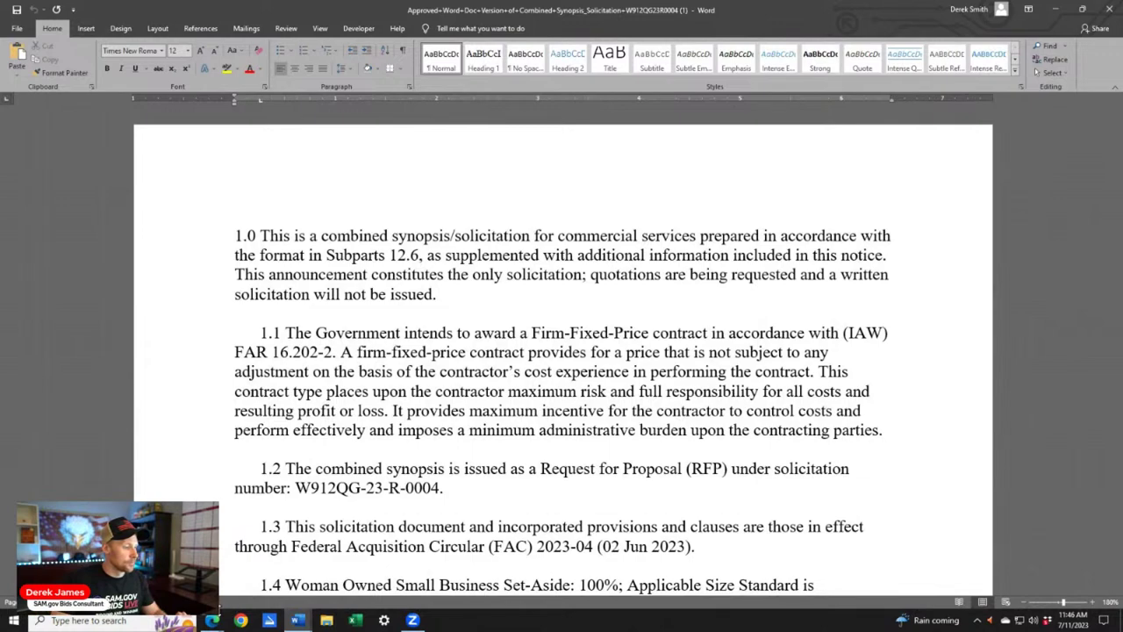
Bring up the SAM.gov notice in Edge and scroll to the section 1.11 CLIN line items
{"action": "left_click", "coordinate": [215, 619]}
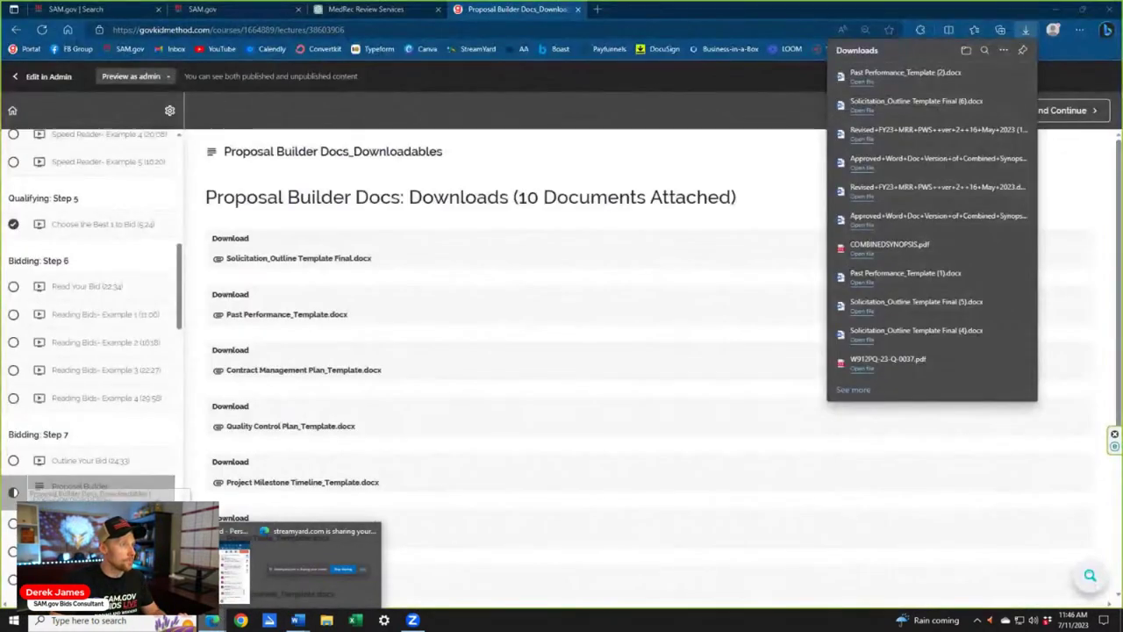
{"action": "left_click", "coordinate": [202, 561]}
{"action": "left_click", "coordinate": [202, 9]}
{"action": "scroll", "coordinate": [921, 394], "scroll_direction": "down", "scroll_amount": 5}
{"action": "left_click_drag", "start_coordinate": [1115, 120], "coordinate": [1115, 176]}
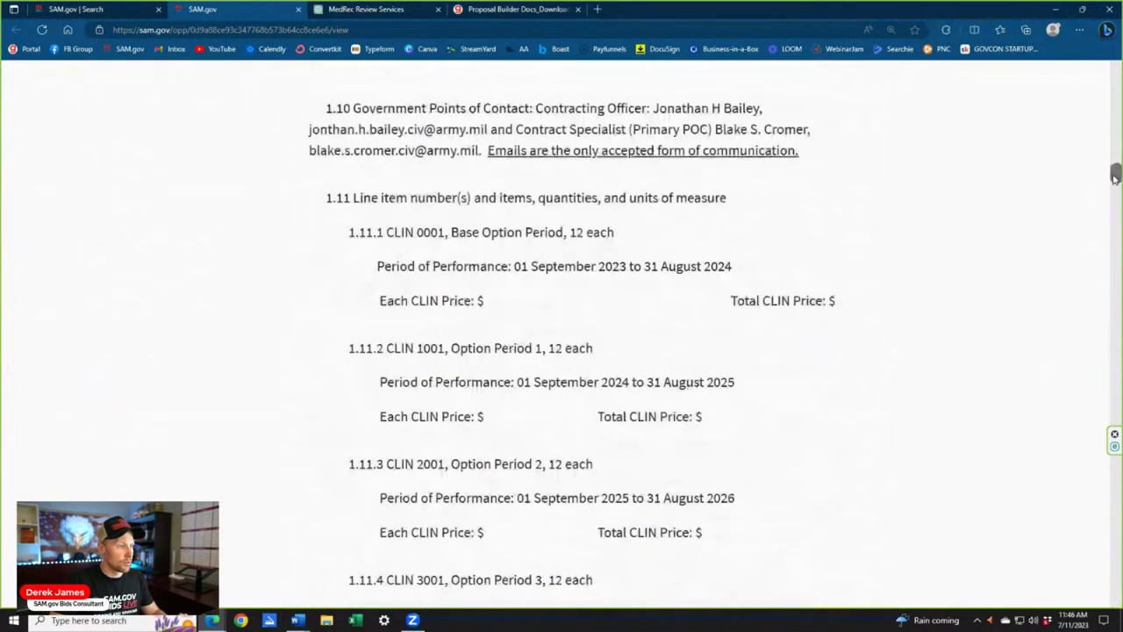
{"action": "scroll", "coordinate": [890, 295], "scroll_direction": "down", "scroll_amount": 2}
{"action": "scroll", "coordinate": [649, 403], "scroll_direction": "down", "scroll_amount": 3}
{"action": "scroll", "coordinate": [631, 383], "scroll_direction": "up", "scroll_amount": 2}
{"action": "scroll", "coordinate": [544, 394], "scroll_direction": "up", "scroll_amount": 6}
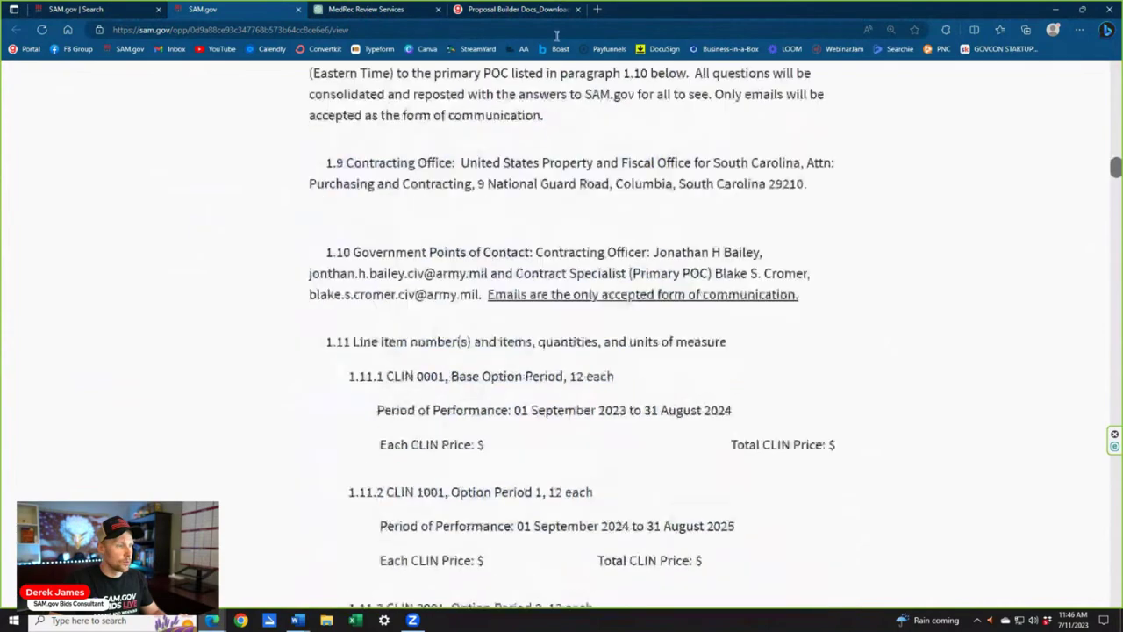
Switch to the approved solicitation document and search it for 'base'
{"action": "mouse_move", "coordinate": [298, 619]}
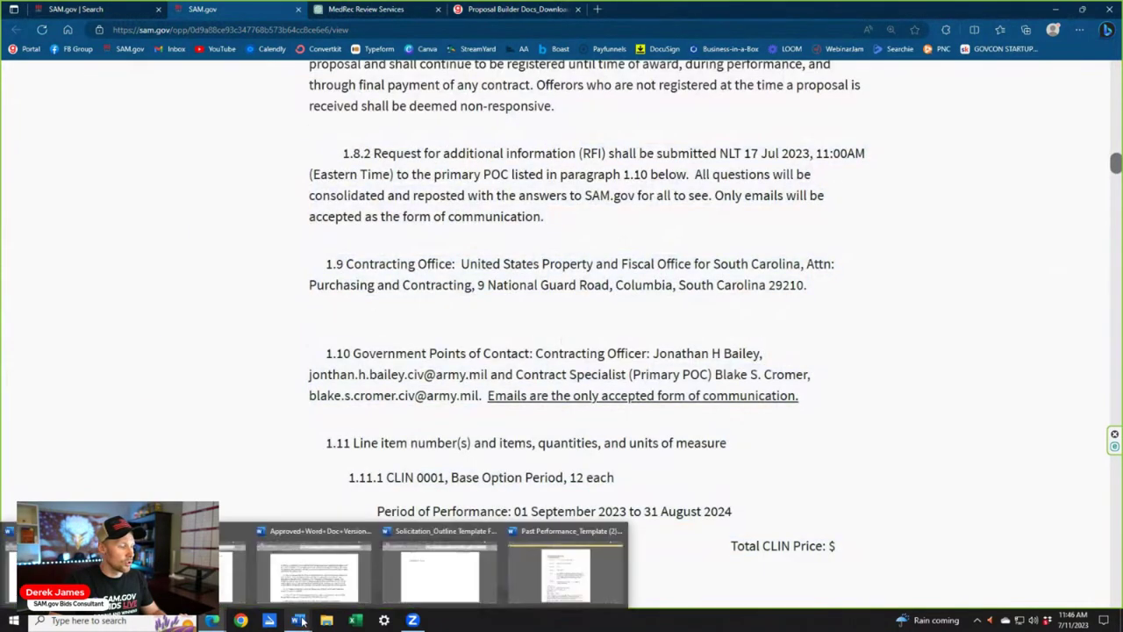
{"action": "mouse_move", "coordinate": [531, 586]}
{"action": "mouse_move", "coordinate": [471, 596]}
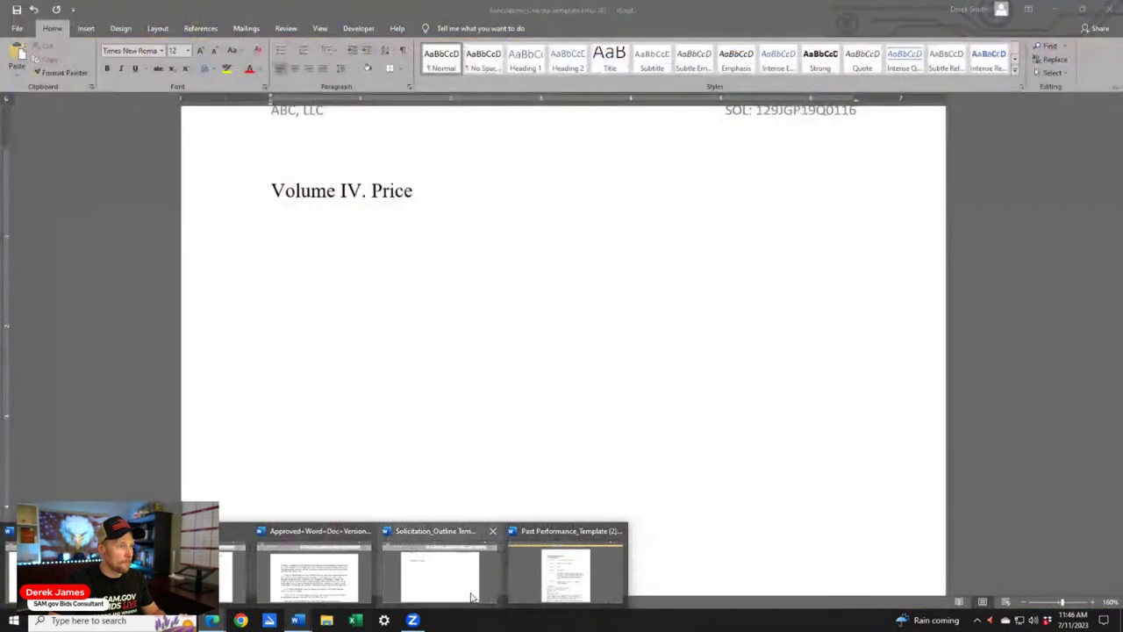
{"action": "left_click", "coordinate": [338, 589]}
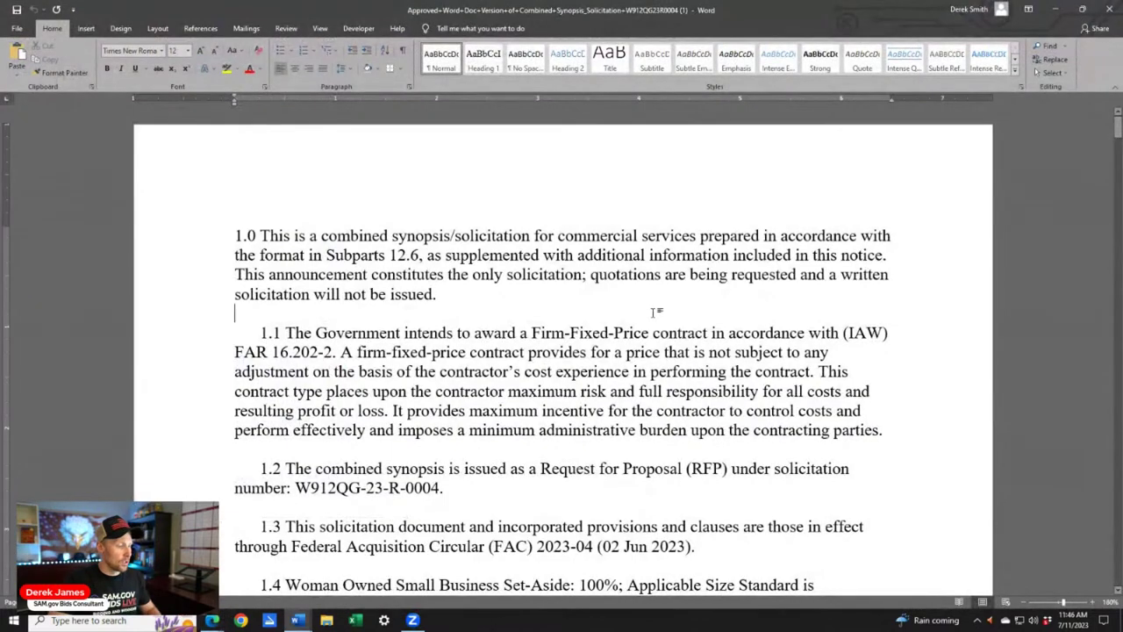
{"action": "key", "text": "ctrl+f"}
{"action": "type", "text": "base"}
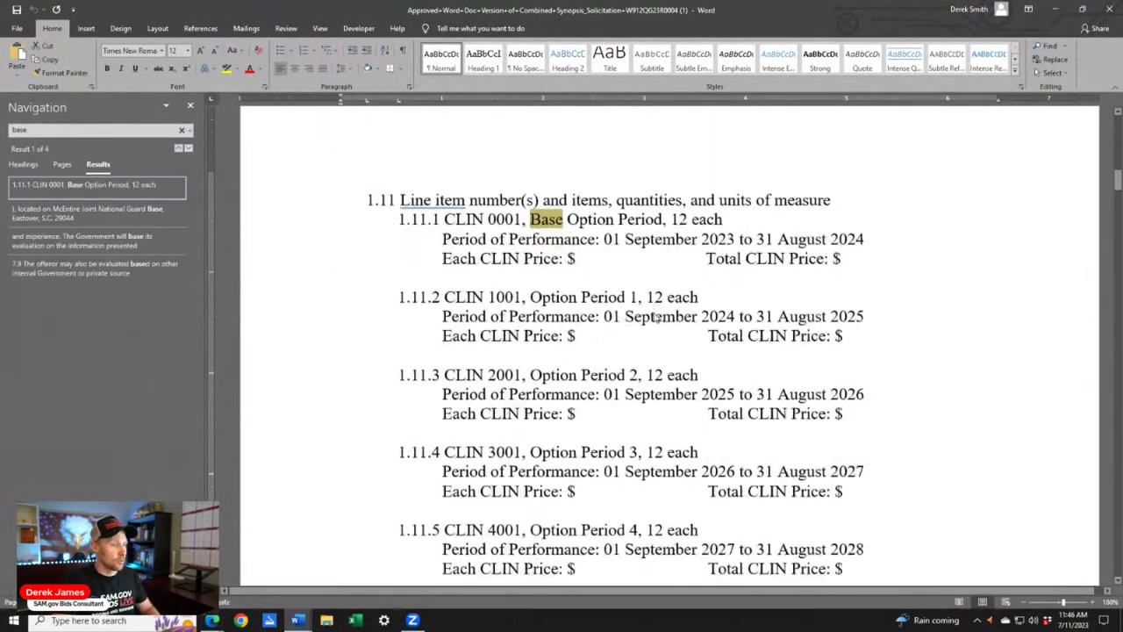
{"action": "left_click", "coordinate": [190, 106]}
Select the CLIN blocks 1.11.1 through 1.11.5 to copy them
{"action": "scroll", "coordinate": [778, 281], "scroll_direction": "down", "scroll_amount": 3}
{"action": "scroll", "coordinate": [746, 289], "scroll_direction": "up", "scroll_amount": 2}
{"action": "left_click", "coordinate": [734, 294]}
{"action": "key", "text": "Up"}
{"action": "key", "text": "Up"}
{"action": "key", "text": "Up"}
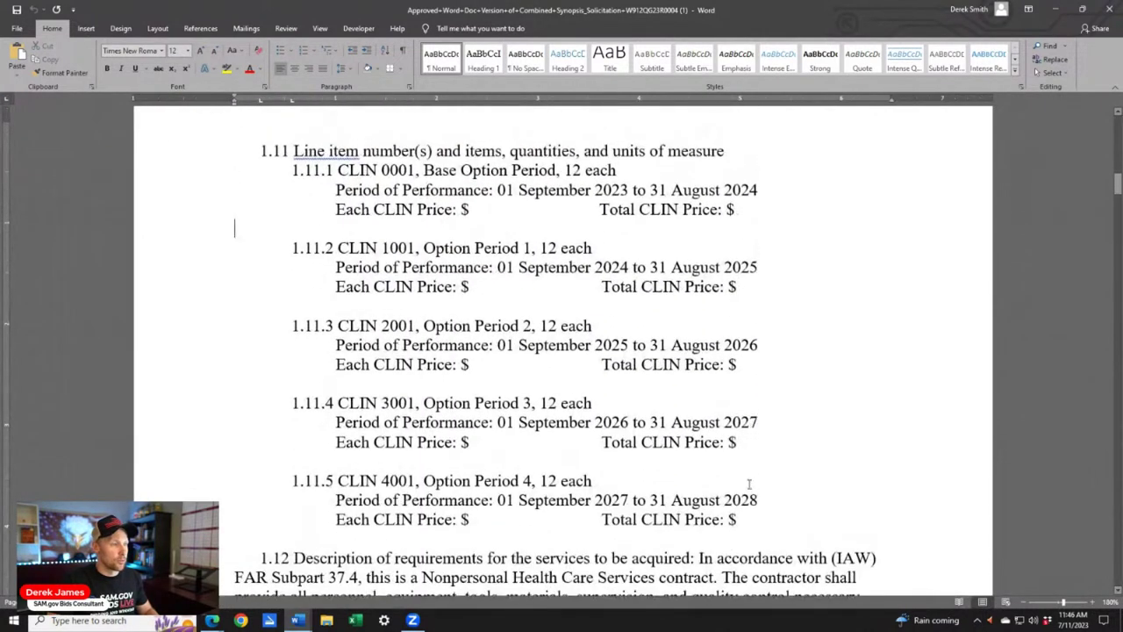
{"action": "left_click_drag", "start_coordinate": [755, 524], "coordinate": [341, 170]}
{"action": "key", "text": "ctrl+c"}
Paste the copied CLIN blocks under Volume IV. Price in the outline template
{"action": "mouse_move", "coordinate": [296, 621]}
{"action": "mouse_move", "coordinate": [569, 585]}
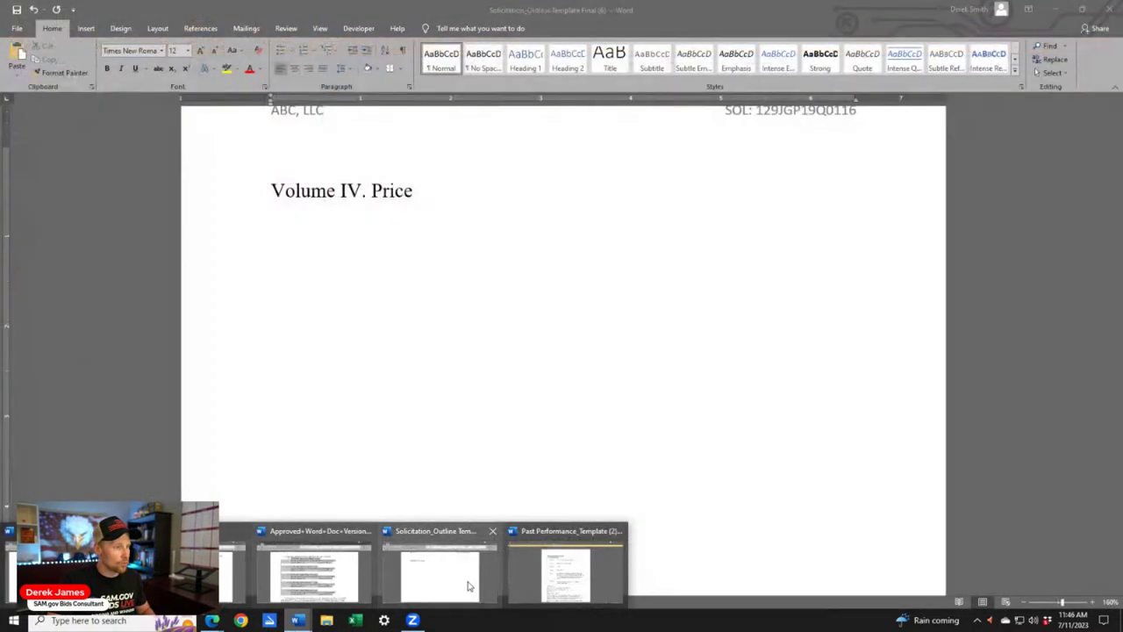
{"action": "left_click", "coordinate": [466, 585]}
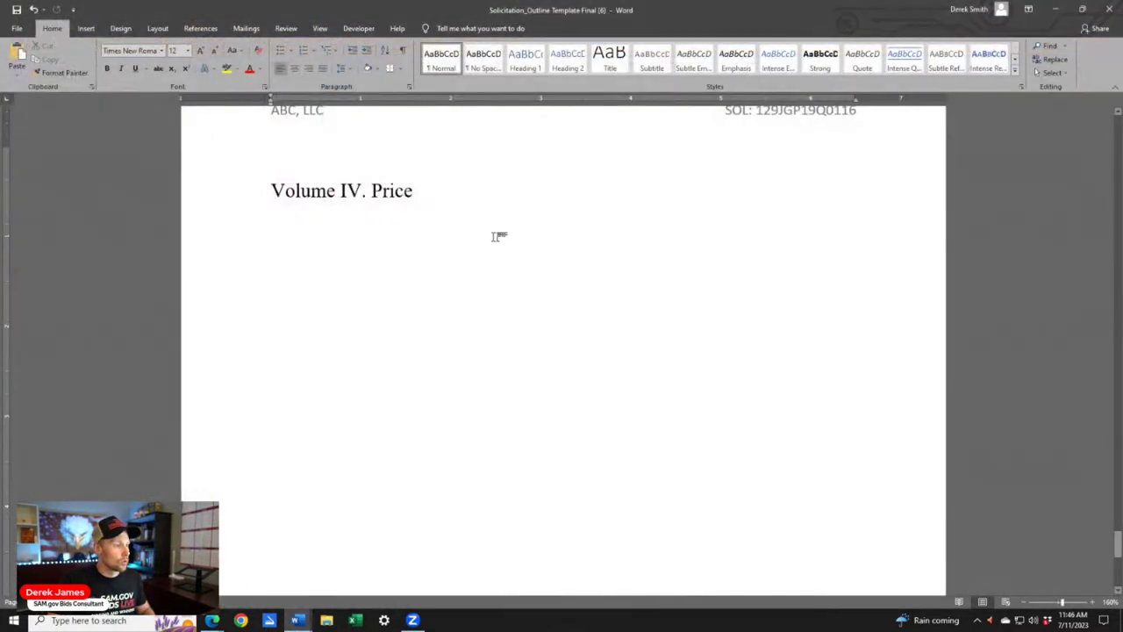
{"action": "key", "text": "ctrl+v"}
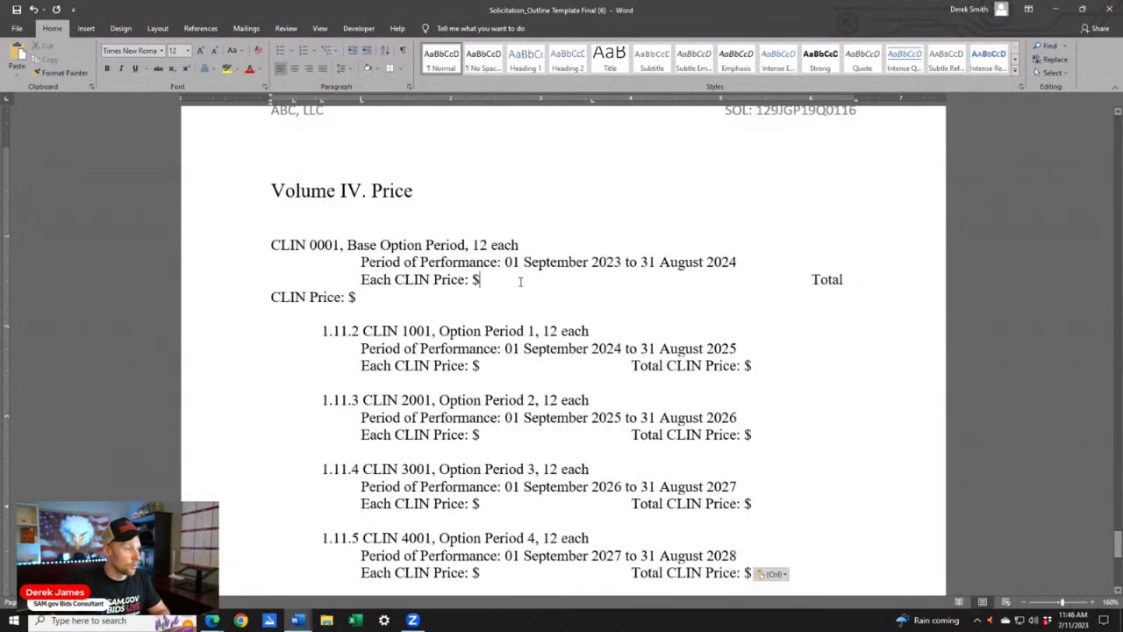
Tidy the spacing before the first Total CLIN Price and review the pasted blocks
{"action": "key", "text": "BackSpace"}
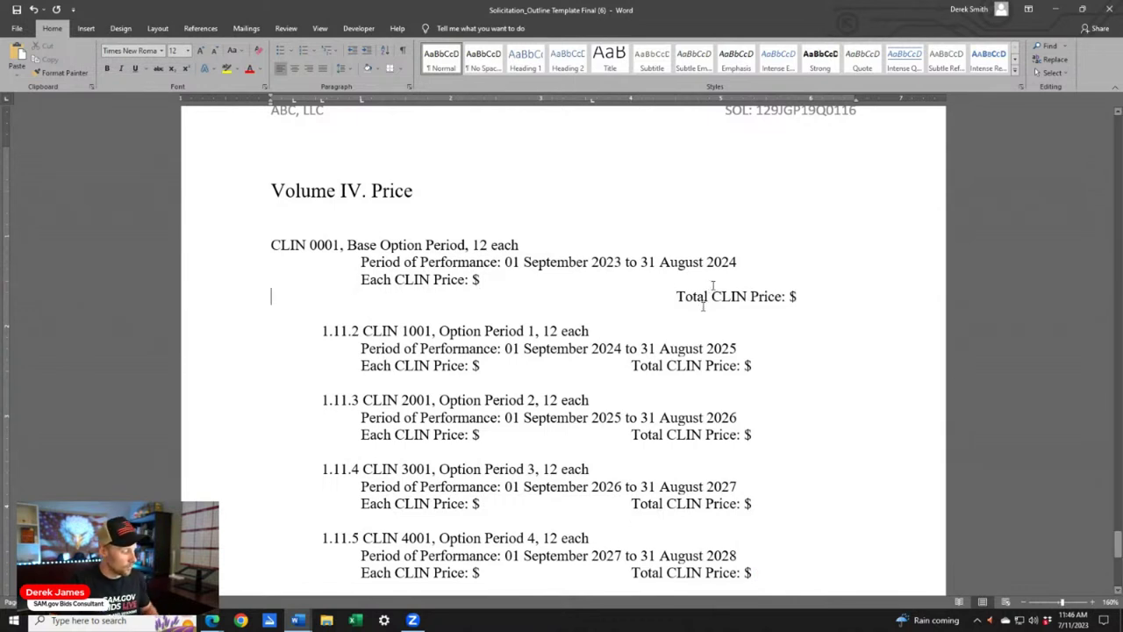
{"action": "left_click", "coordinate": [521, 198]}
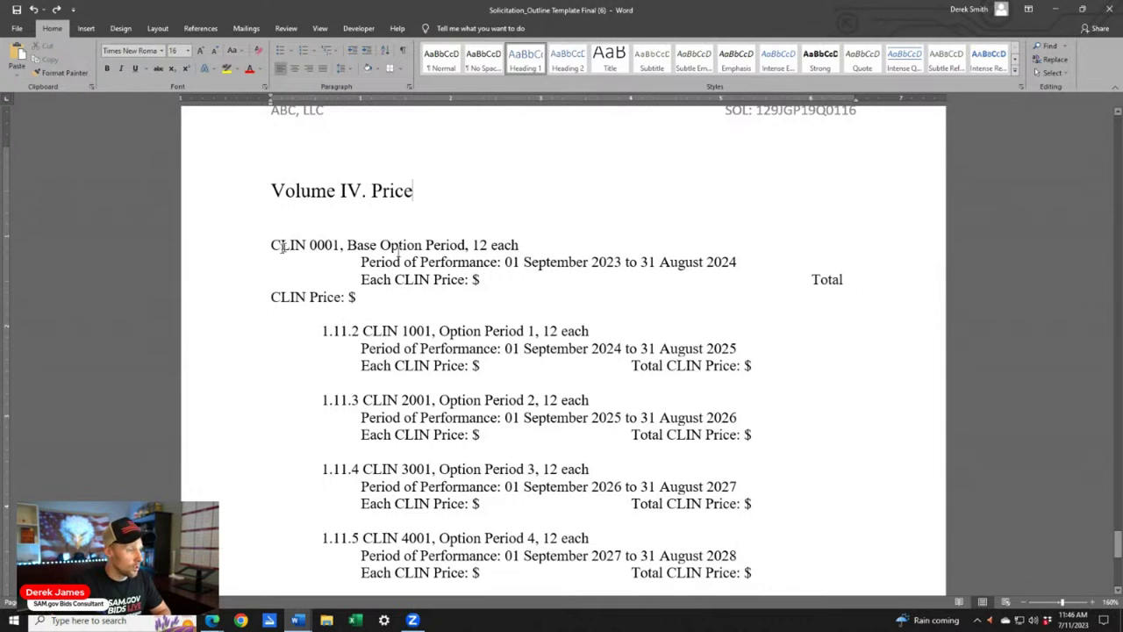
{"action": "left_click", "coordinate": [518, 279]}
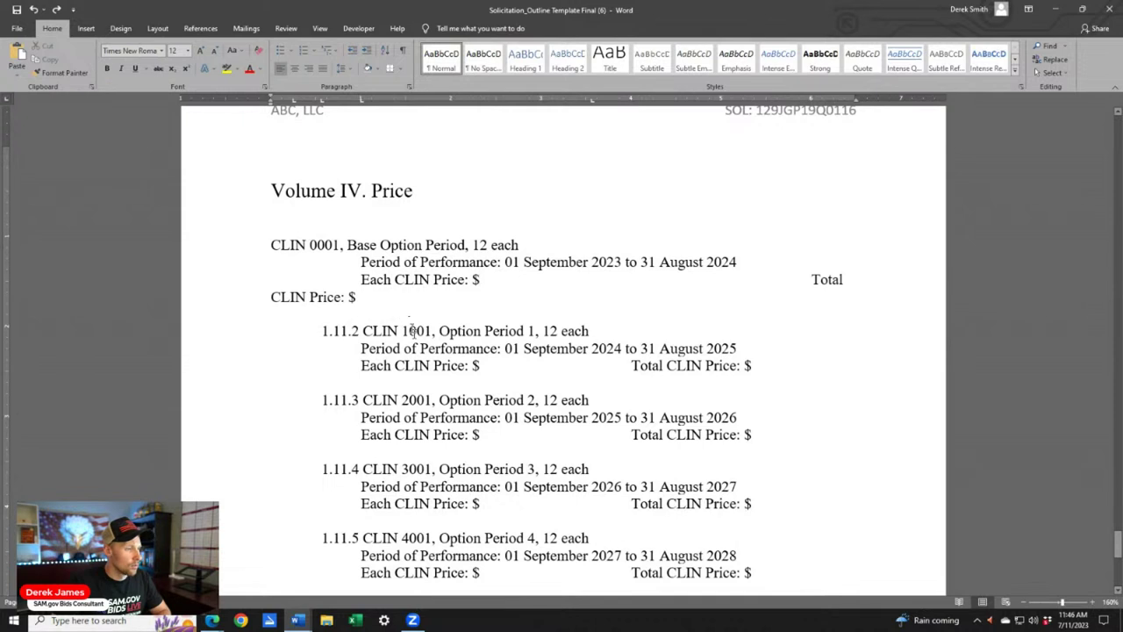
{"action": "scroll", "coordinate": [518, 279], "scroll_direction": "down", "scroll_amount": 1}
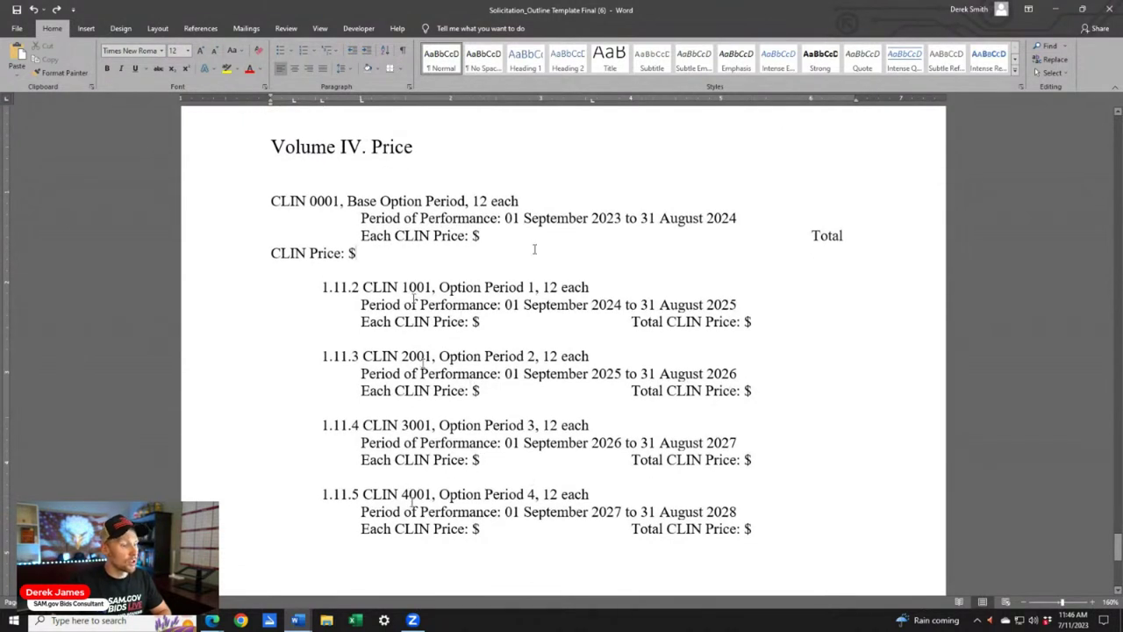
{"action": "scroll", "coordinate": [534, 249], "scroll_direction": "down", "scroll_amount": 5}
{"action": "scroll", "coordinate": [451, 454], "scroll_direction": "up", "scroll_amount": 4}
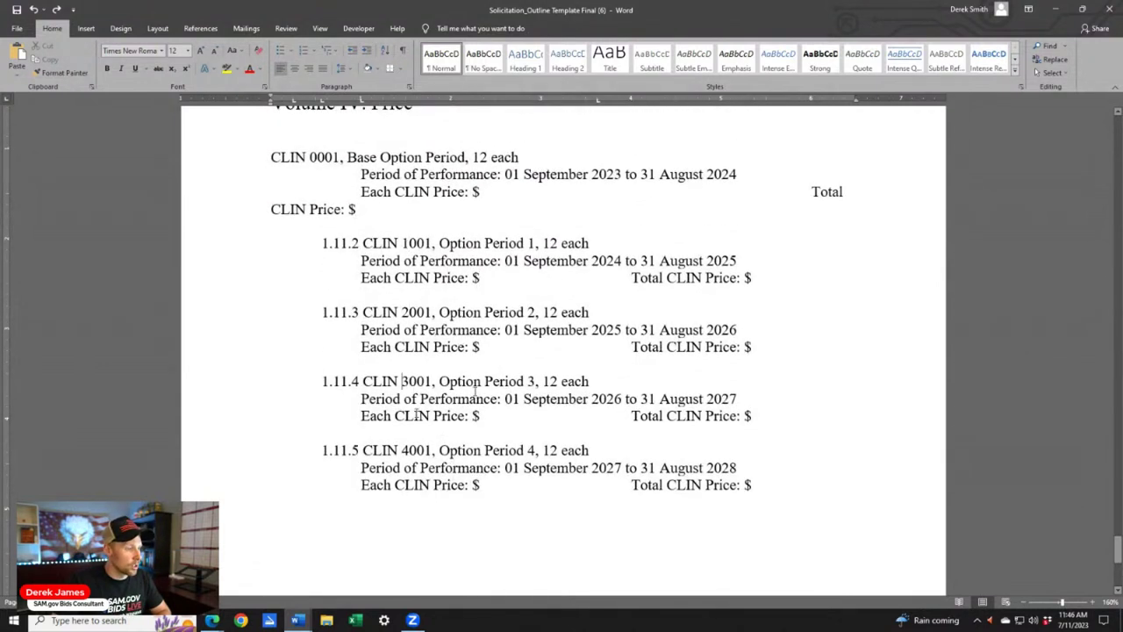
{"action": "scroll", "coordinate": [475, 390], "scroll_direction": "up", "scroll_amount": 1}
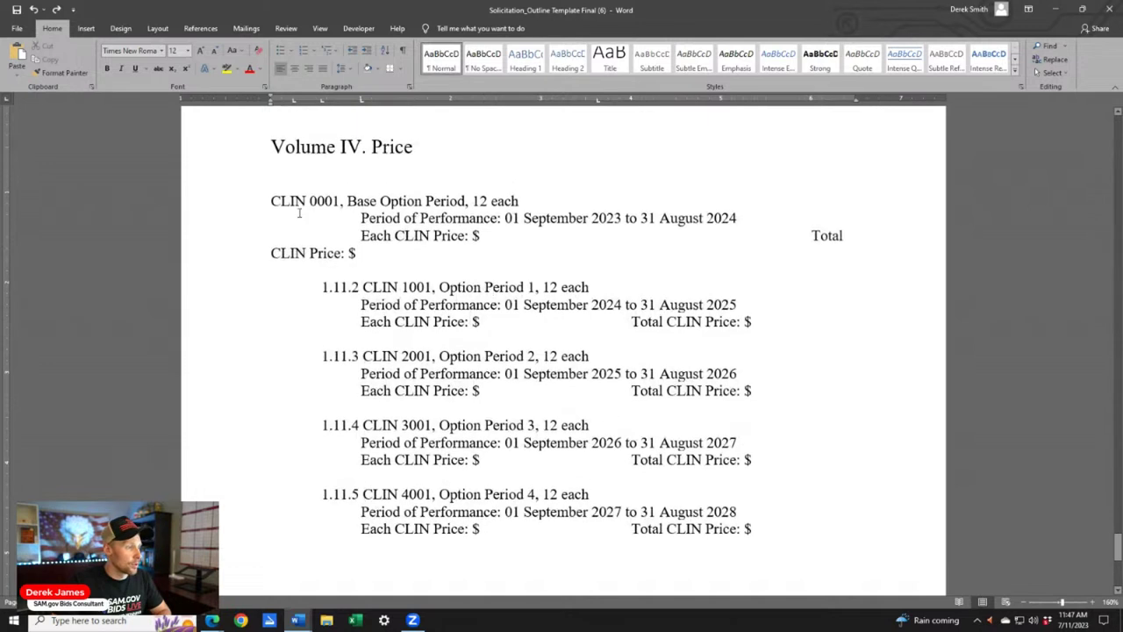
{"action": "left_click", "coordinate": [617, 253]}
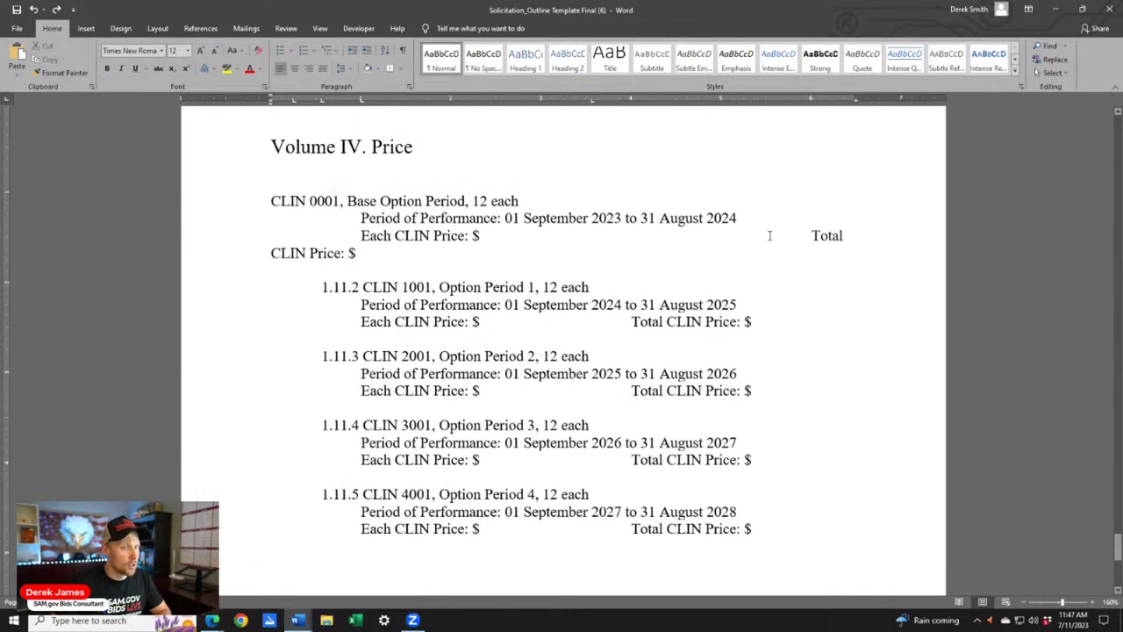
{"action": "key", "text": "BackSpace"}
{"action": "key", "text": "BackSpace"}
{"action": "key", "text": "BackSpace"}
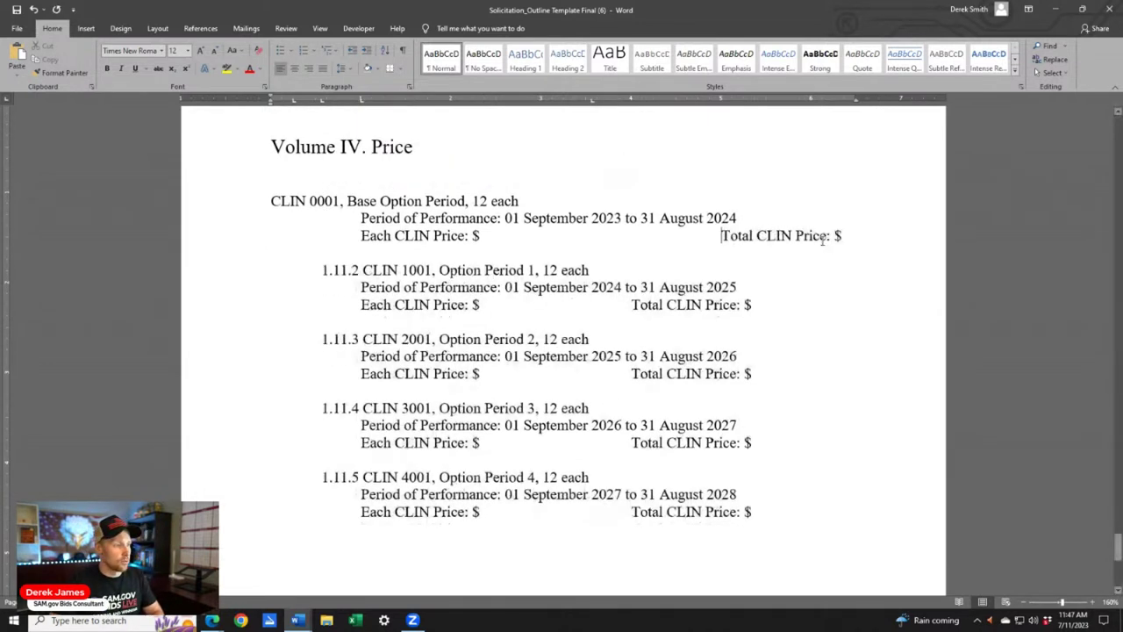
{"action": "key", "text": "BackSpace"}
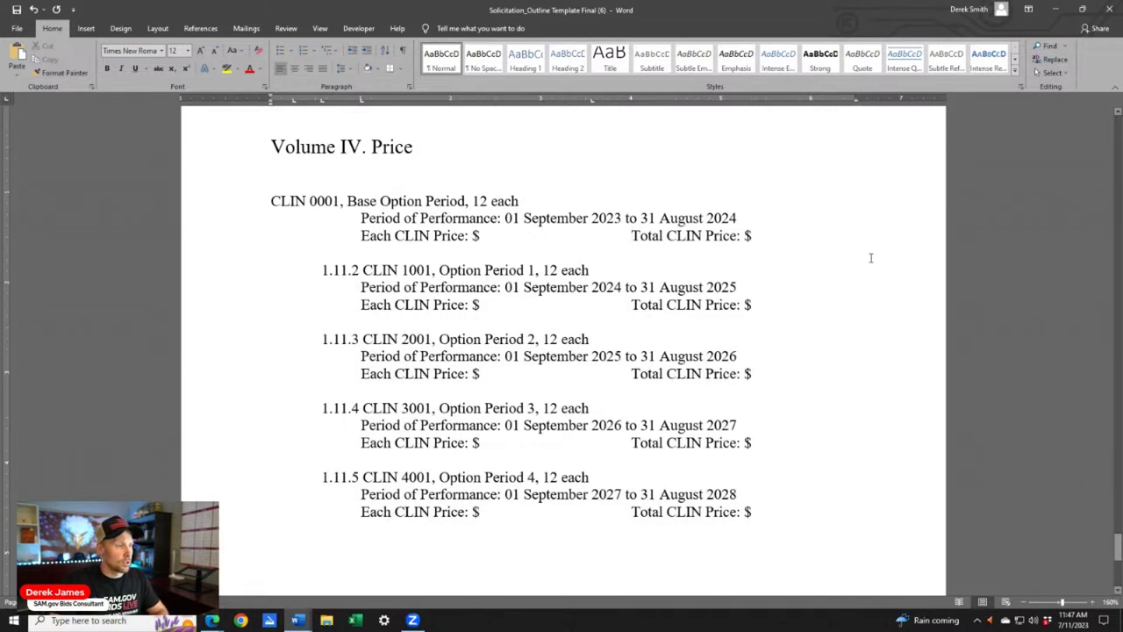
{"action": "key", "text": "Return"}
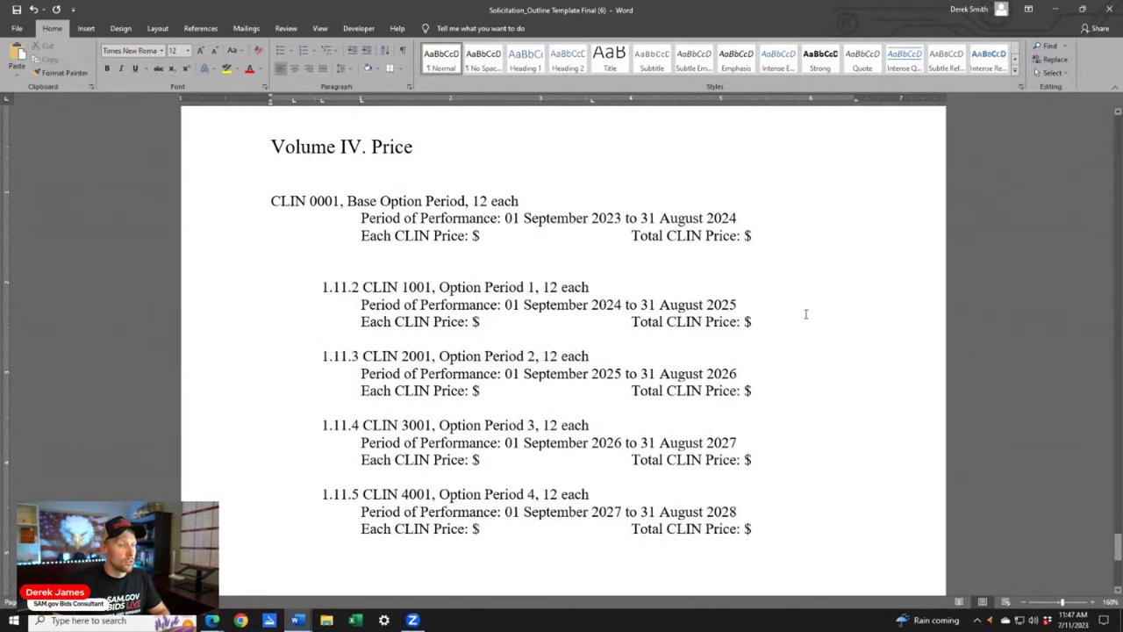
{"action": "key", "text": "Return"}
{"action": "key", "text": "Return"}
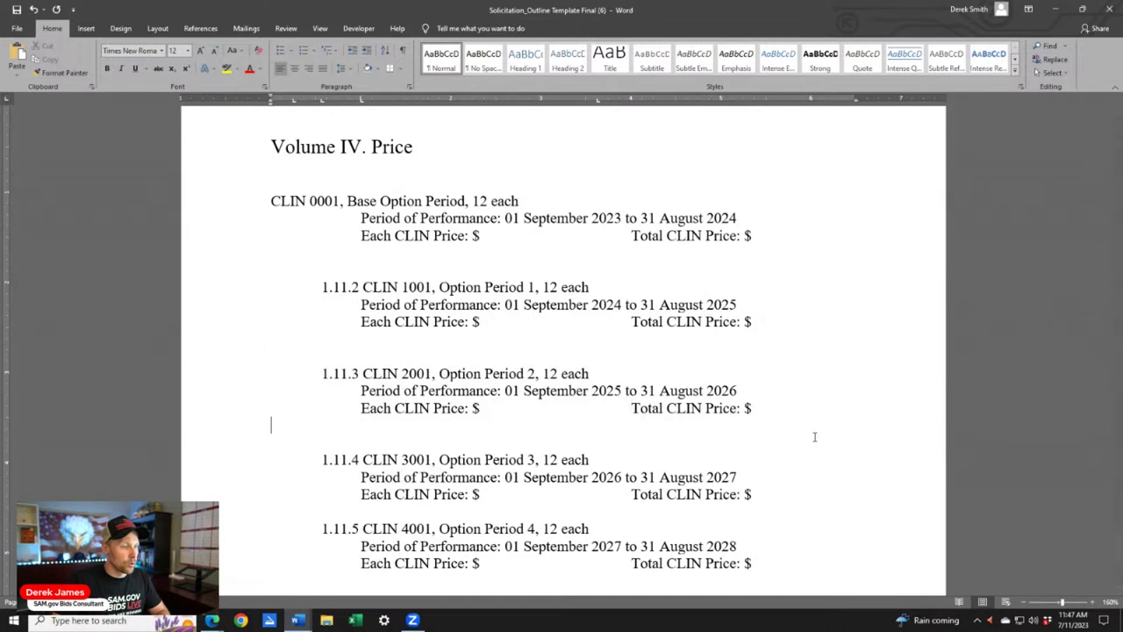
{"action": "left_click", "coordinate": [822, 494]}
{"action": "key", "text": "Return"}
{"action": "scroll", "coordinate": [830, 495], "scroll_direction": "down", "scroll_amount": 2}
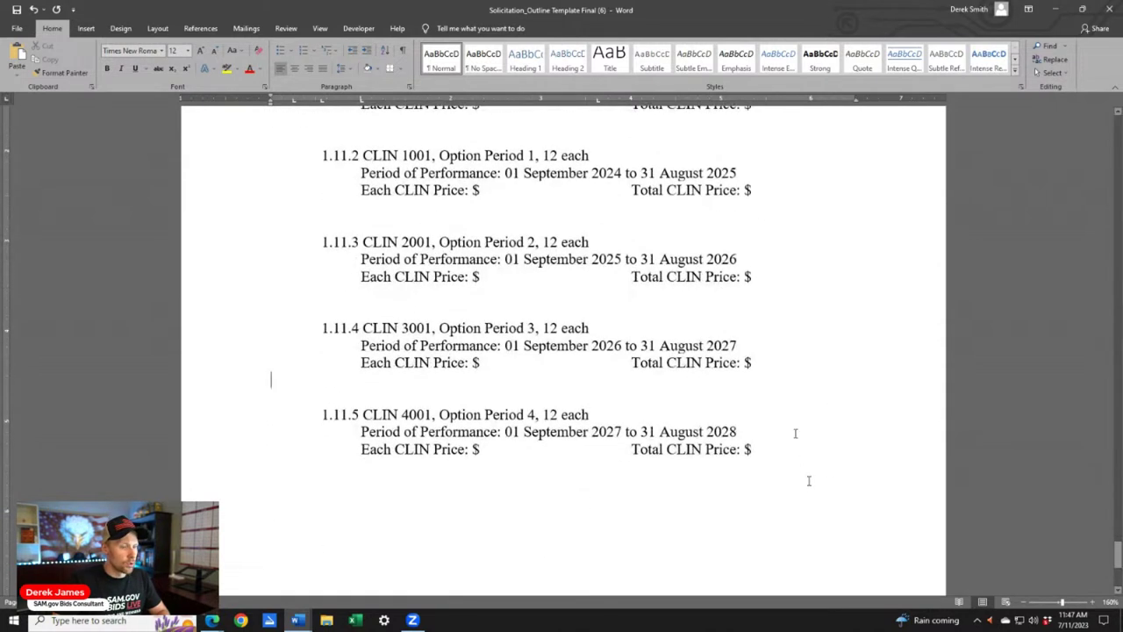
{"action": "left_click_drag", "start_coordinate": [370, 362], "coordinate": [430, 362]}
{"action": "left_click", "coordinate": [775, 400]}
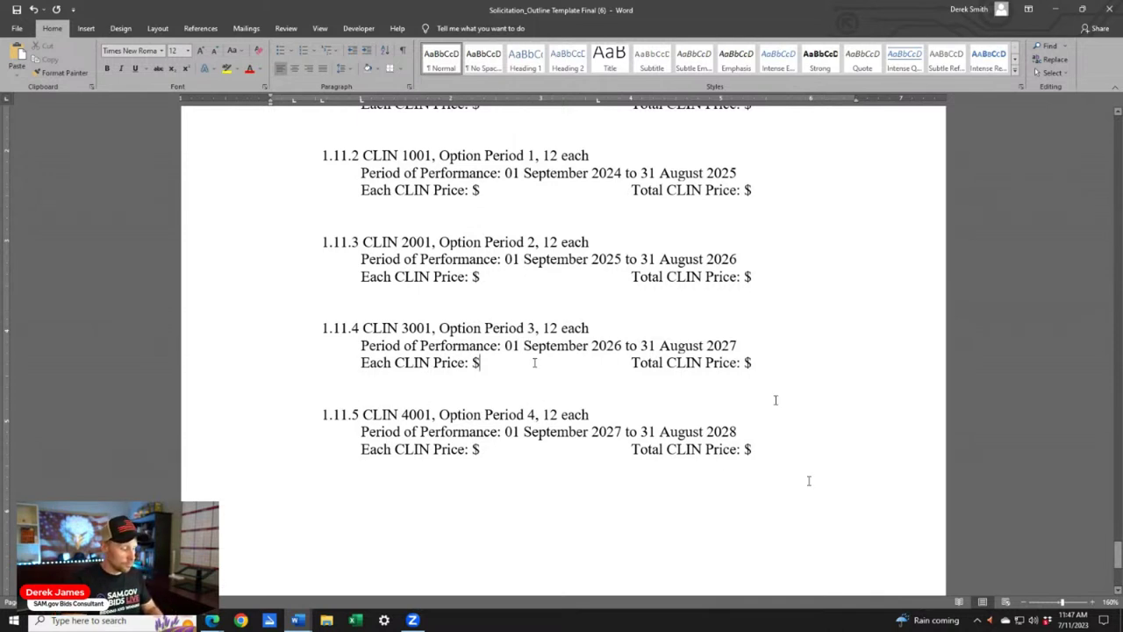
{"action": "left_click", "coordinate": [534, 363]}
{"action": "type", "text": "XXX"}
{"action": "key", "text": "BackSpace"}
{"action": "key", "text": "BackSpace"}
{"action": "key", "text": "BackSpace"}
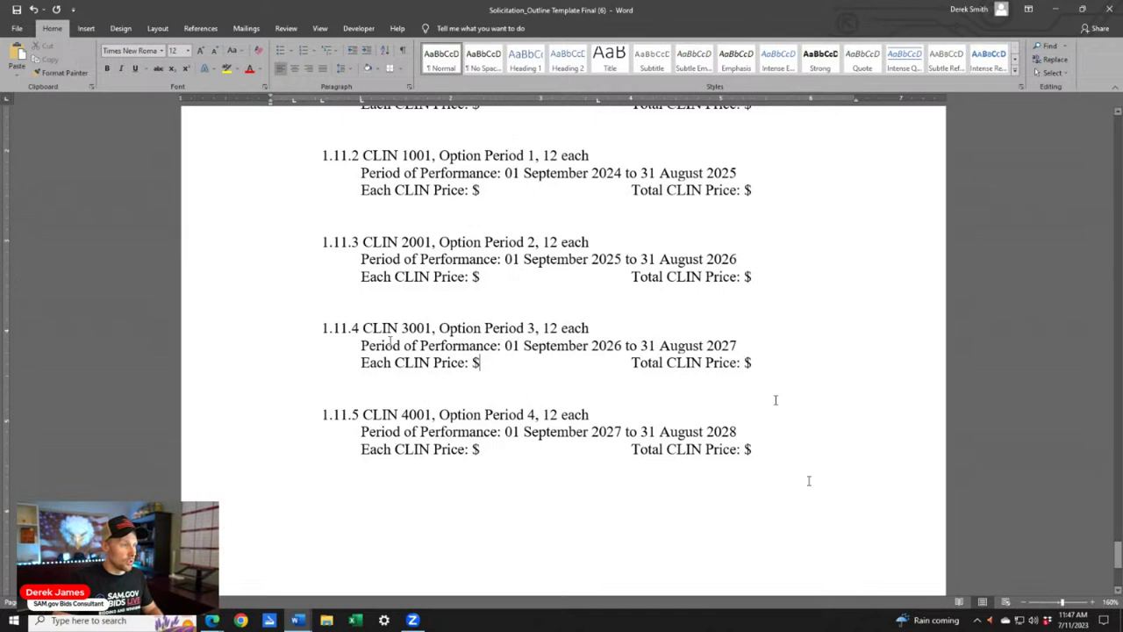
{"action": "scroll", "coordinate": [465, 316], "scroll_direction": "up", "scroll_amount": 3}
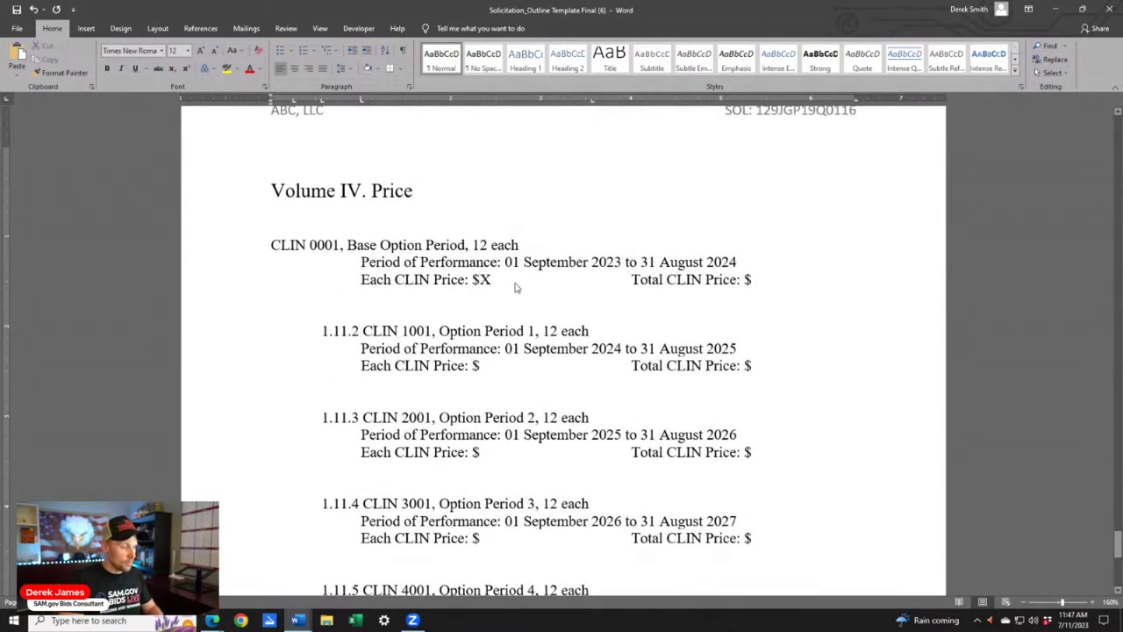
Enter $XXXXX/Month as CLIN 0001's each-price placeholder and highlight it yellow
{"action": "left_click", "coordinate": [516, 283]}
{"action": "type", "text": "XXXXX/Month"}
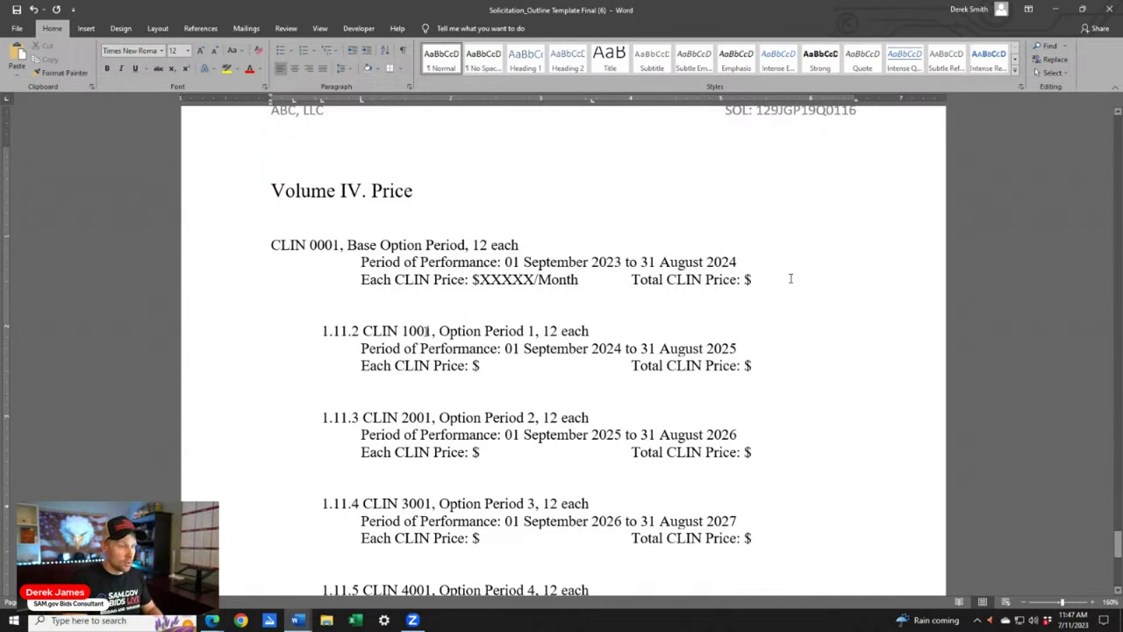
{"action": "type", "text": "XXXX/Month"}
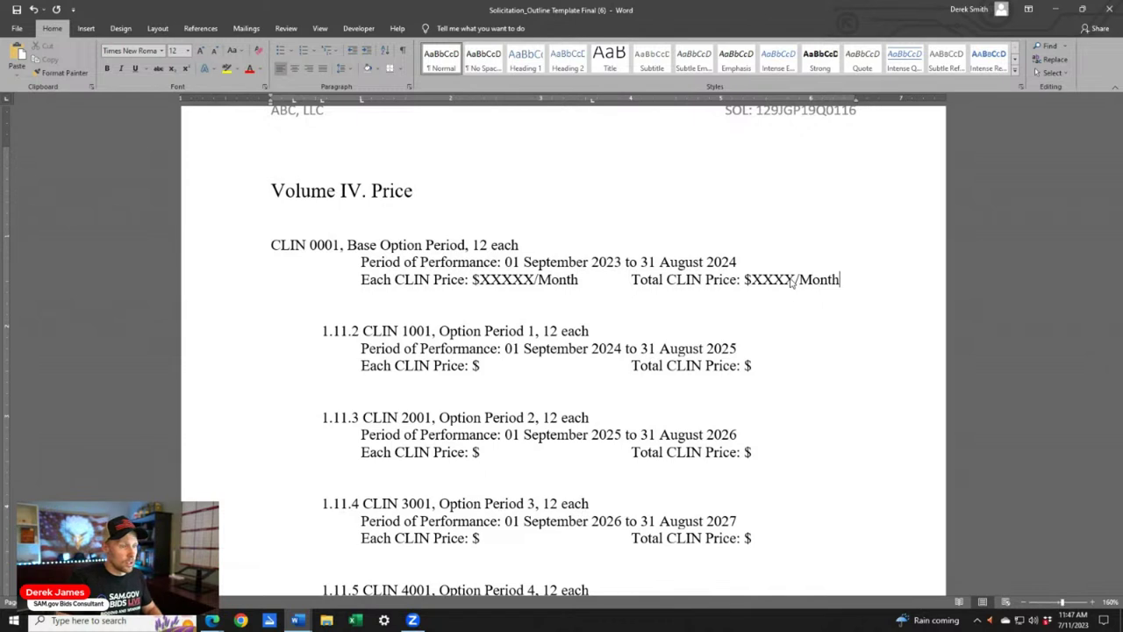
{"action": "left_click_drag", "start_coordinate": [592, 279], "coordinate": [481, 279]}
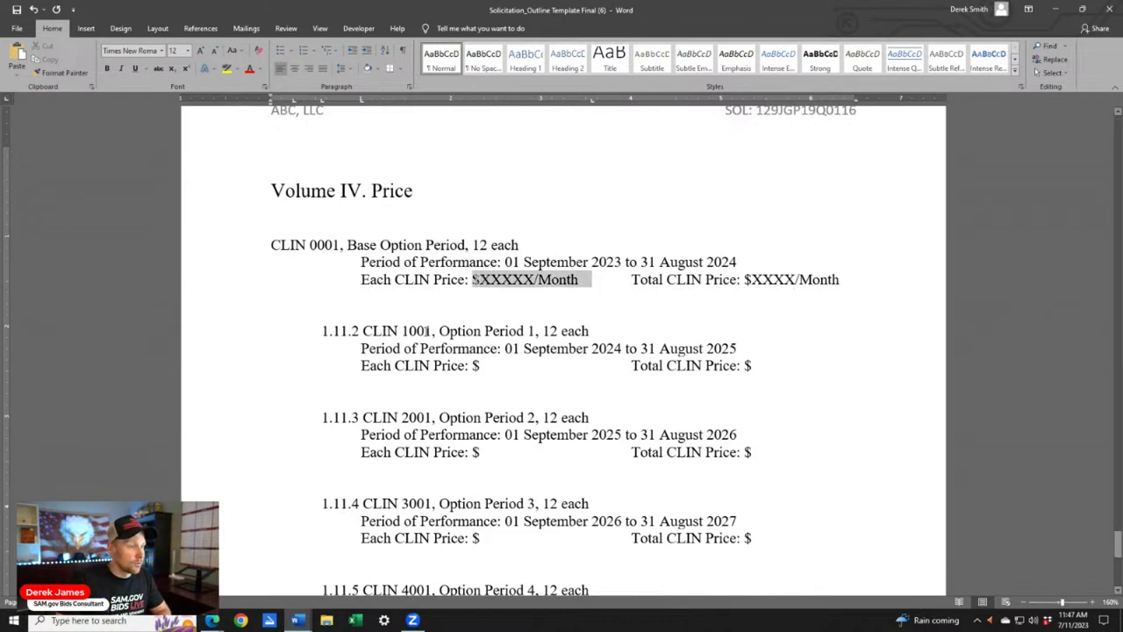
{"action": "left_click", "coordinate": [226, 68]}
{"action": "left_click", "coordinate": [856, 292]}
Highlight CLIN 0001's $XXXX/Month total price placeholder in yellow as well
{"action": "left_click_drag", "start_coordinate": [840, 279], "coordinate": [745, 280]}
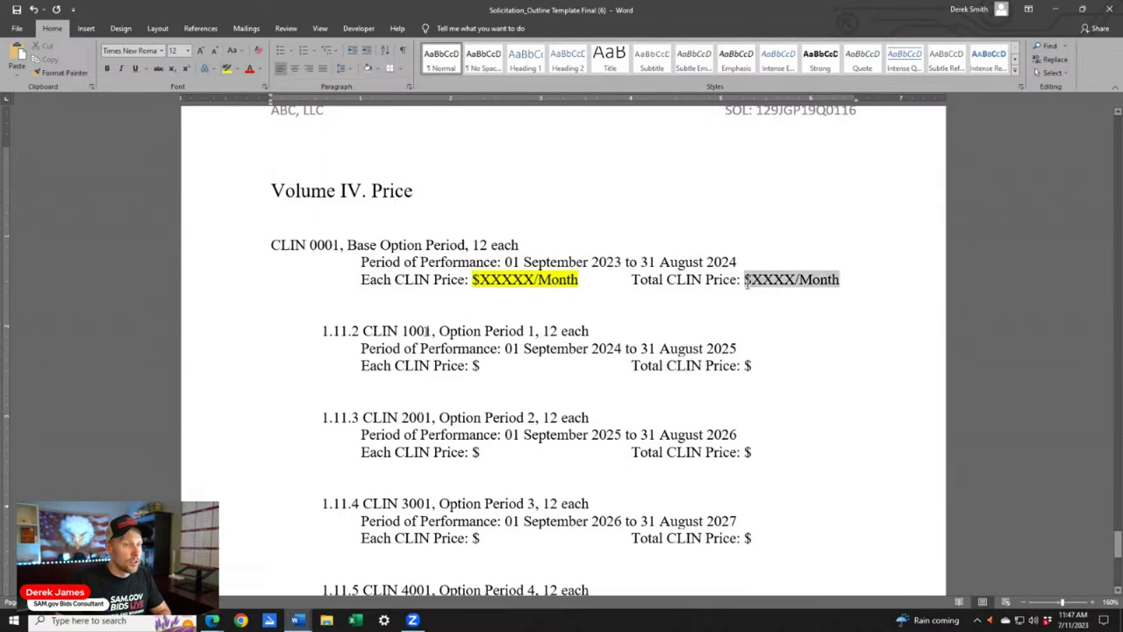
{"action": "left_click", "coordinate": [227, 69]}
{"action": "left_click", "coordinate": [571, 186]}
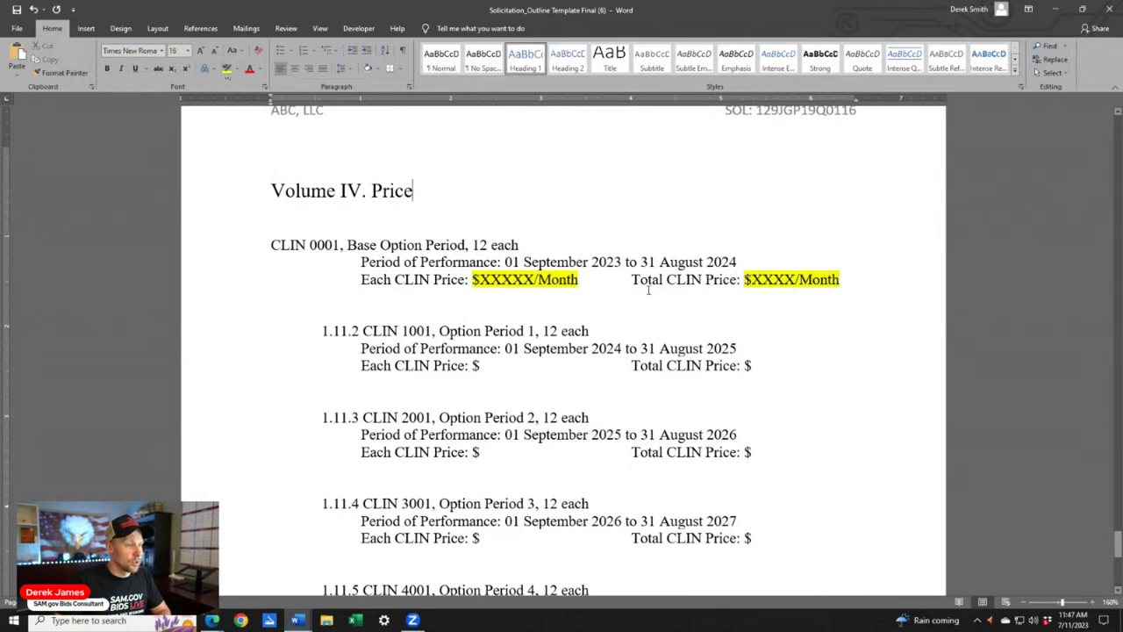
{"action": "scroll", "coordinate": [680, 369], "scroll_direction": "down", "scroll_amount": 3}
{"action": "scroll", "coordinate": [693, 389], "scroll_direction": "down", "scroll_amount": 5}
{"action": "scroll", "coordinate": [692, 389], "scroll_direction": "up", "scroll_amount": 8}
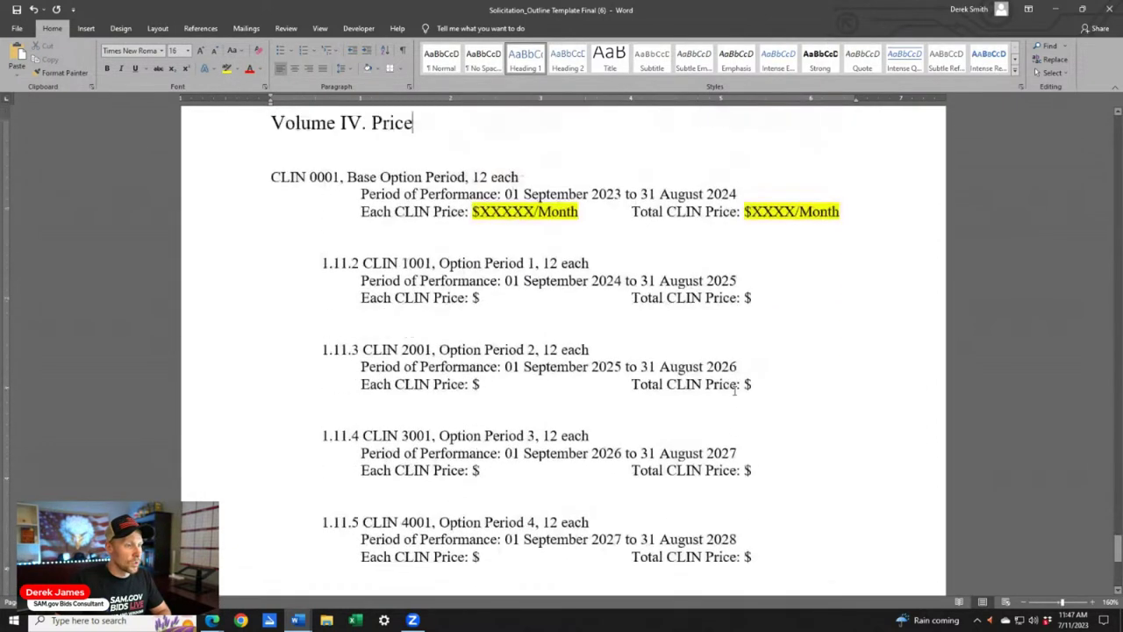
{"action": "scroll", "coordinate": [754, 408], "scroll_direction": "up", "scroll_amount": 10}
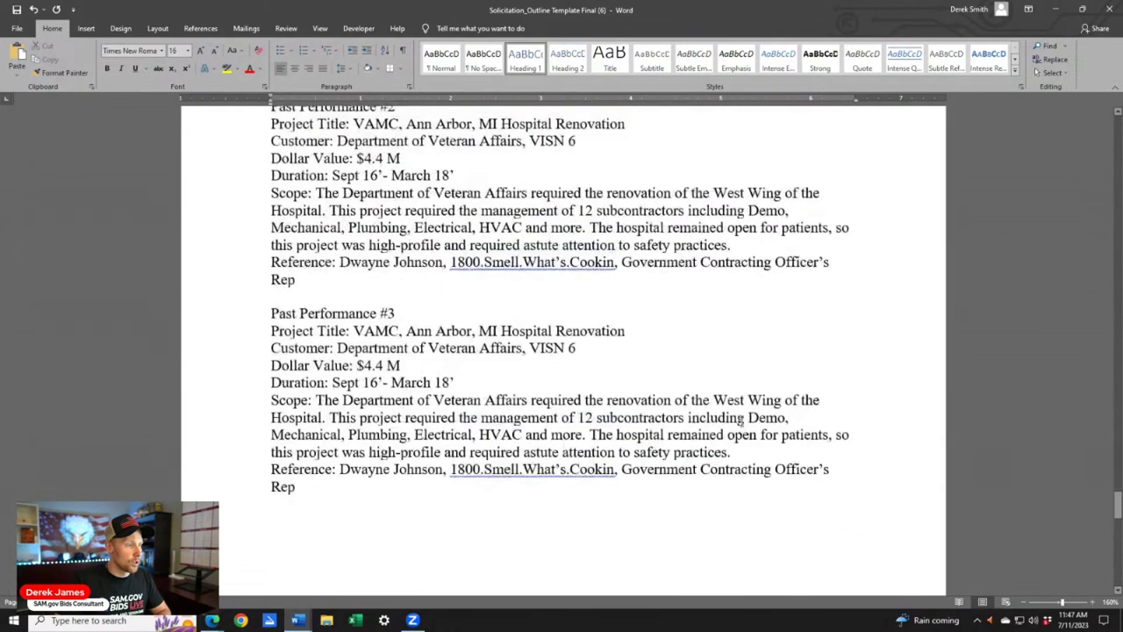
{"action": "scroll", "coordinate": [741, 422], "scroll_direction": "up", "scroll_amount": 15}
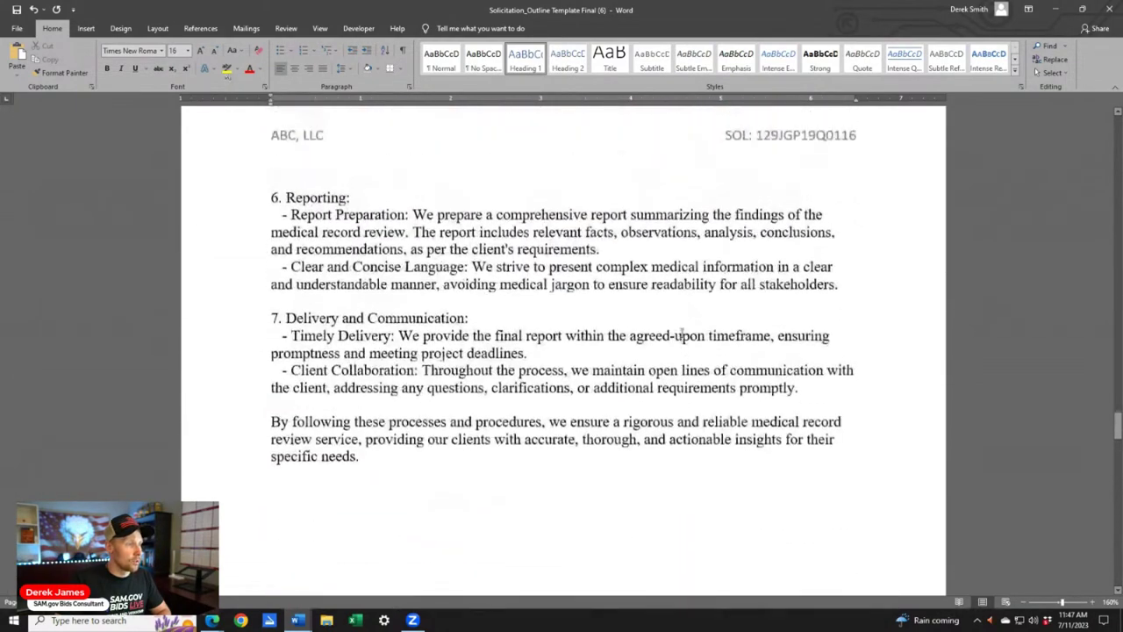
{"action": "scroll", "coordinate": [684, 342], "scroll_direction": "up", "scroll_amount": 10}
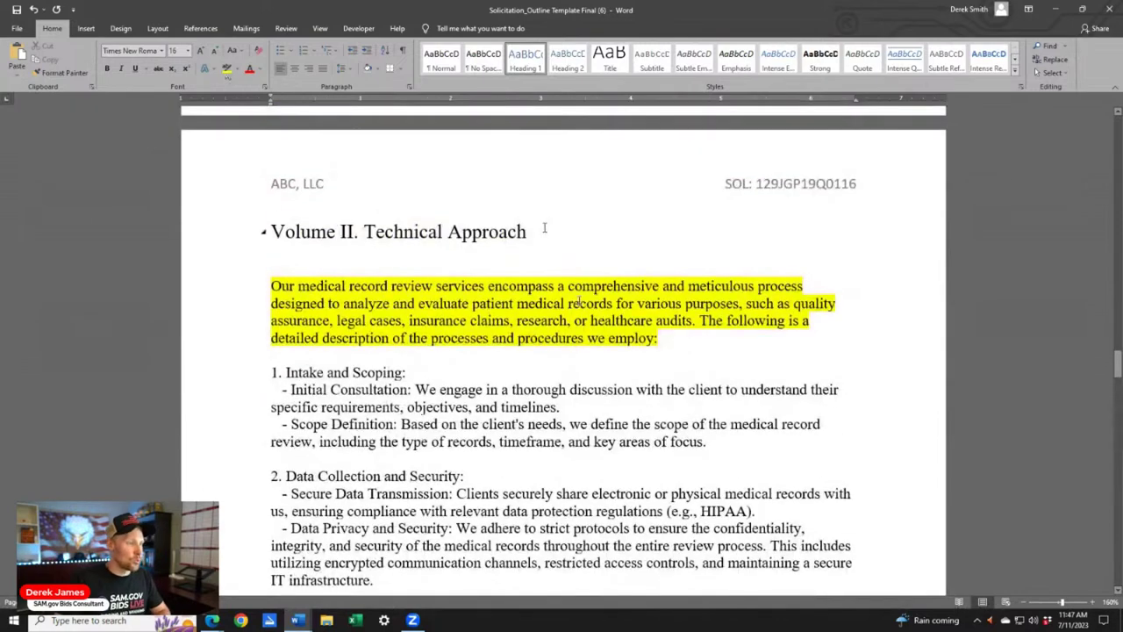
{"action": "scroll", "coordinate": [579, 301], "scroll_direction": "down", "scroll_amount": 8}
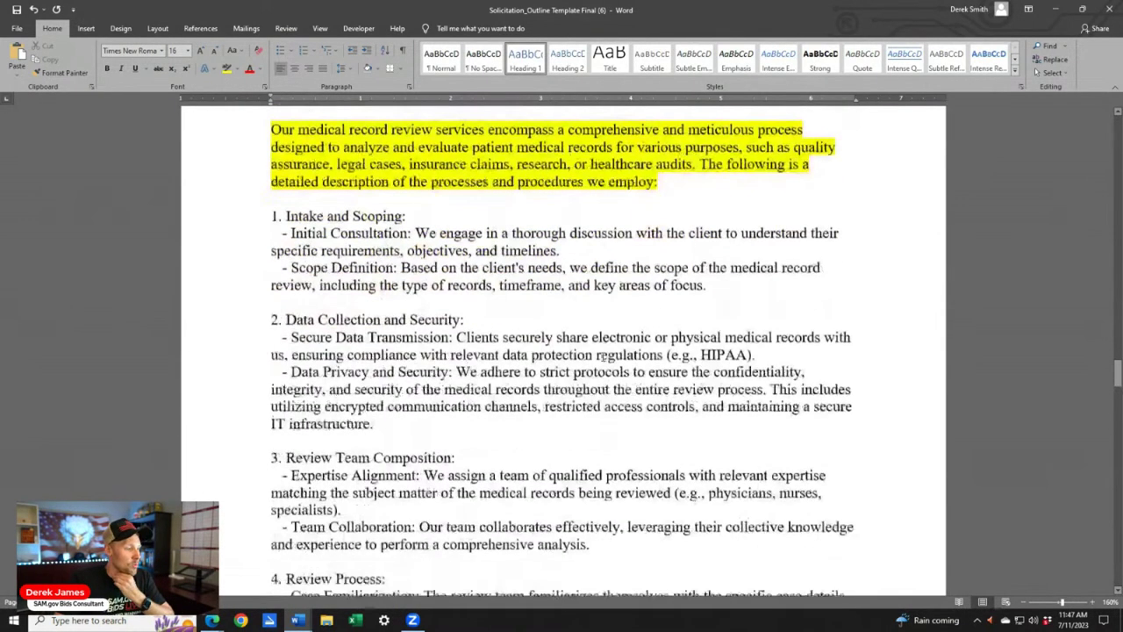
{"action": "scroll", "coordinate": [636, 451], "scroll_direction": "down", "scroll_amount": 3}
{"action": "scroll", "coordinate": [632, 450], "scroll_direction": "up", "scroll_amount": 9}
{"action": "scroll", "coordinate": [631, 451], "scroll_direction": "up", "scroll_amount": 15}
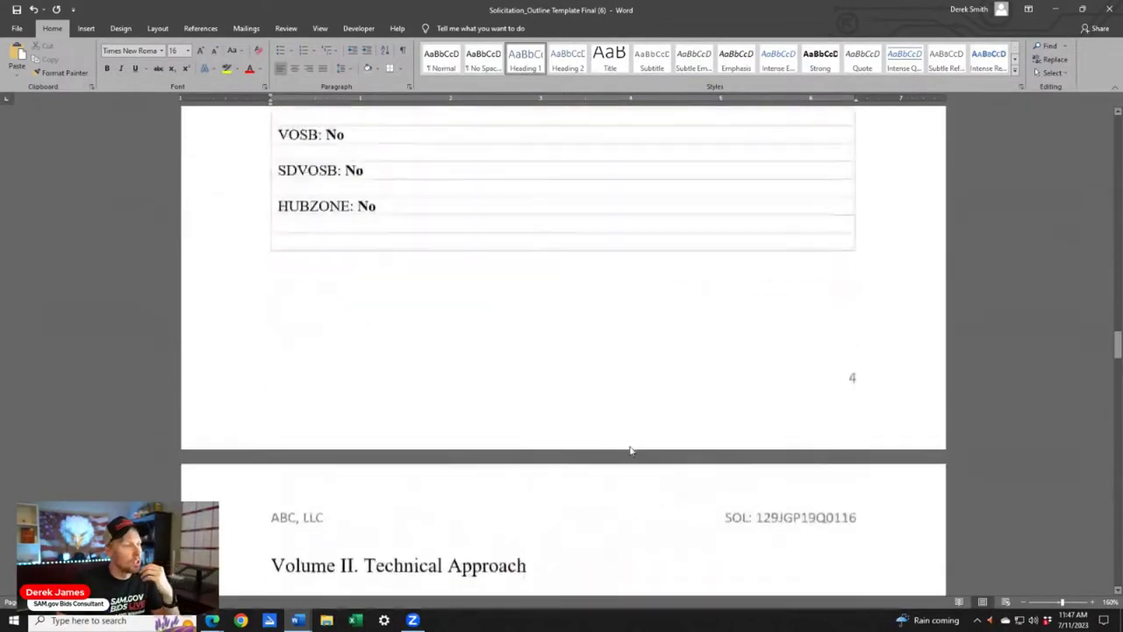
{"action": "scroll", "coordinate": [627, 442], "scroll_direction": "up", "scroll_amount": 6}
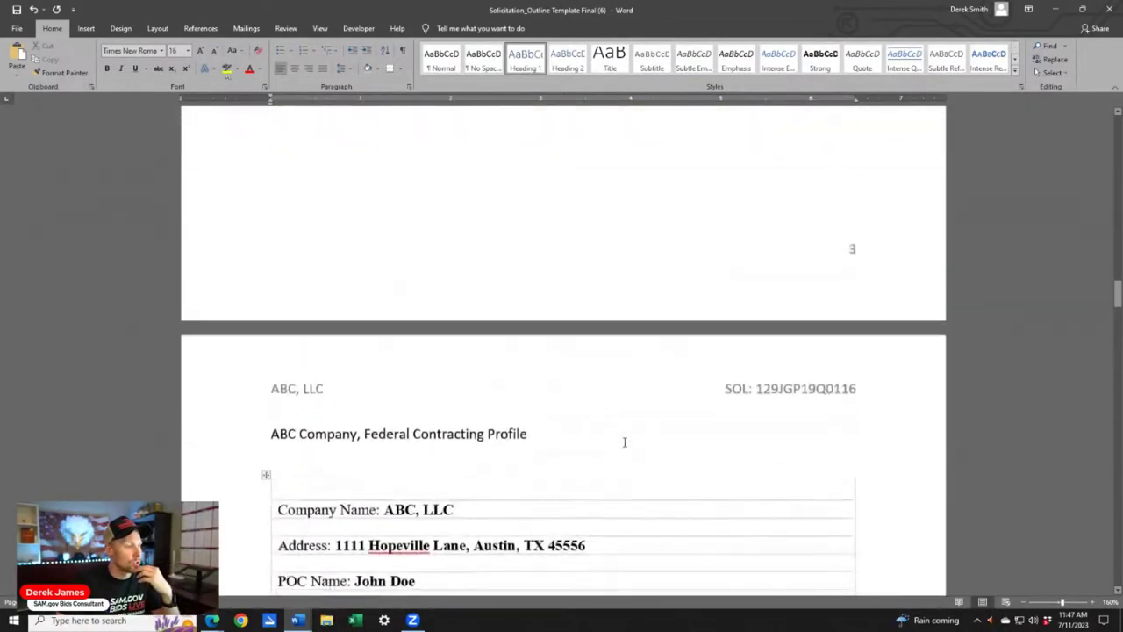
{"action": "scroll", "coordinate": [614, 461], "scroll_direction": "up", "scroll_amount": 8}
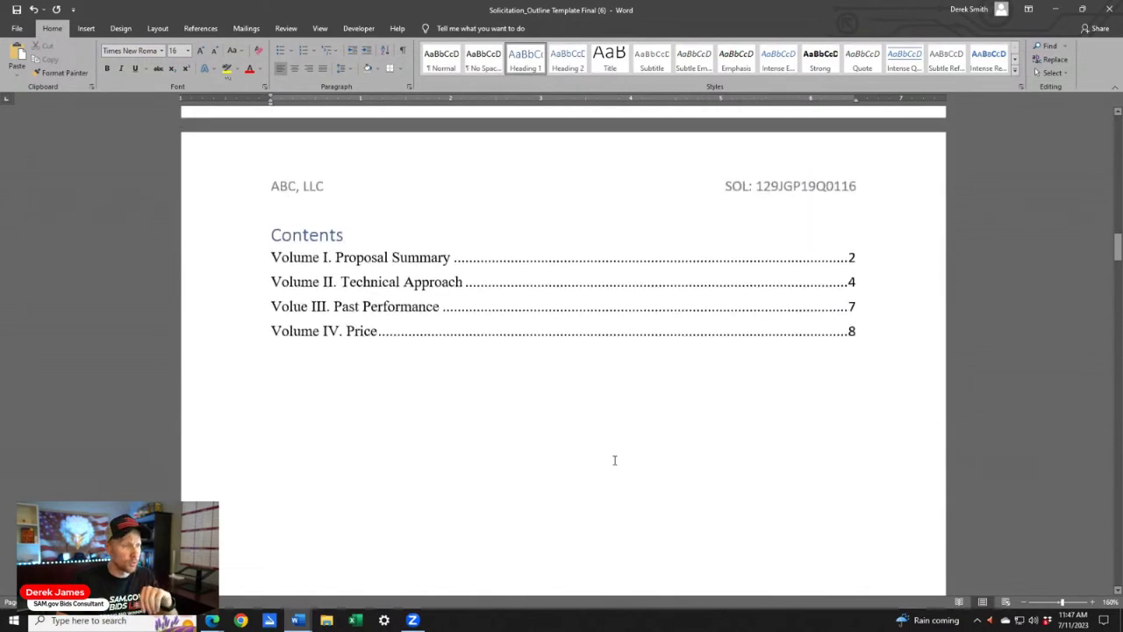
{"action": "left_click", "coordinate": [372, 351]}
{"action": "left_click", "coordinate": [525, 497]}
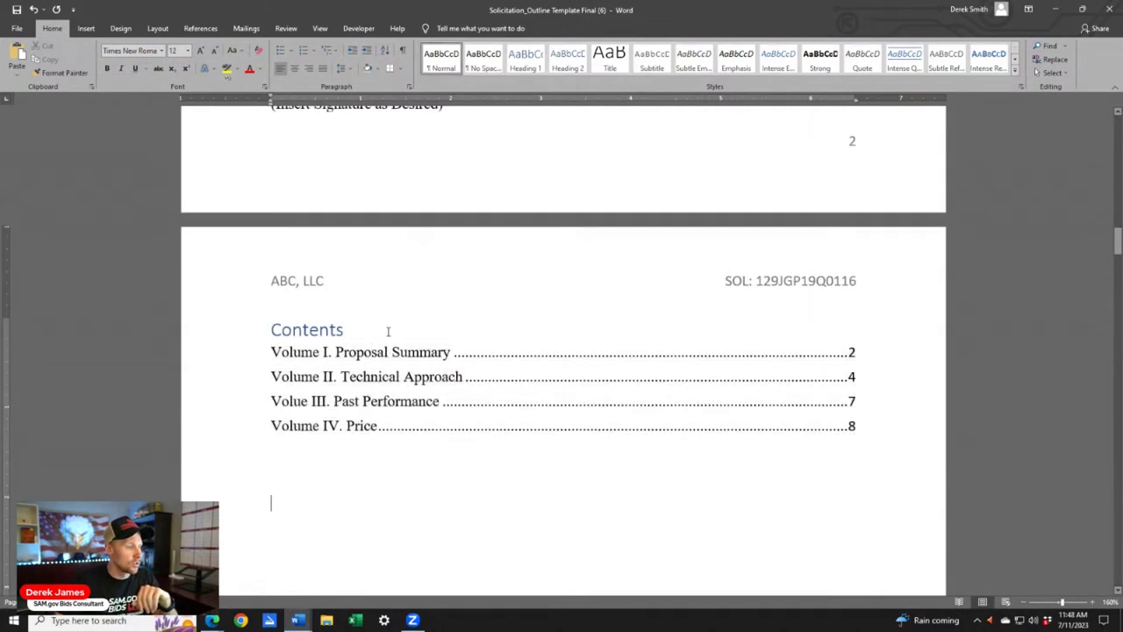
{"action": "scroll", "coordinate": [746, 320], "scroll_direction": "up", "scroll_amount": 10}
{"action": "scroll", "coordinate": [746, 324], "scroll_direction": "up", "scroll_amount": 10}
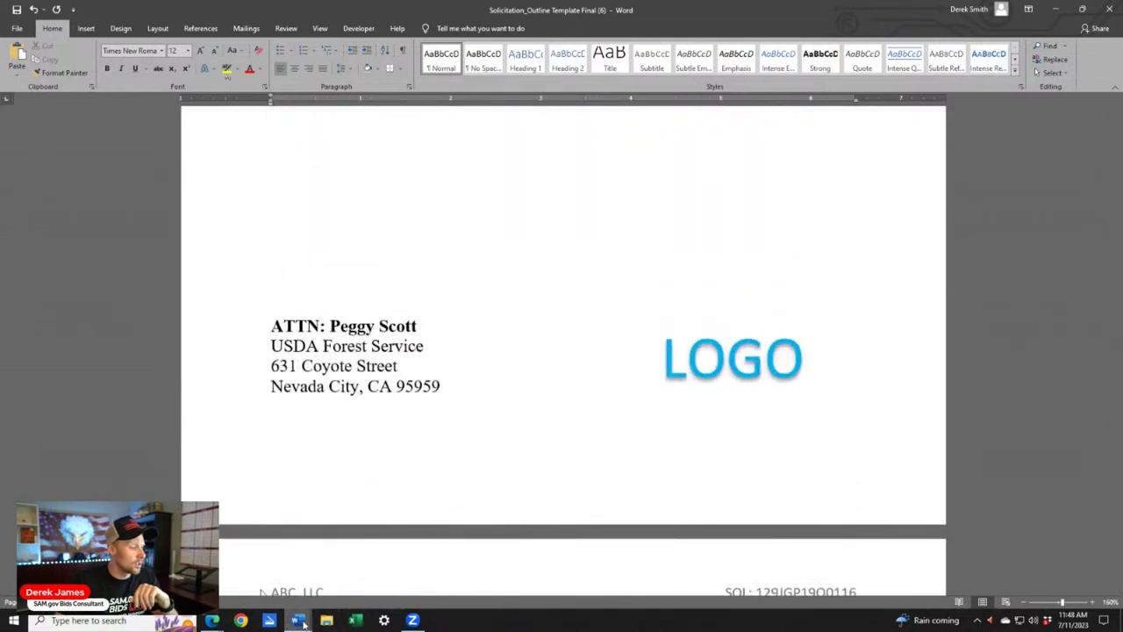
{"action": "mouse_move", "coordinate": [299, 621]}
{"action": "mouse_move", "coordinate": [334, 586]}
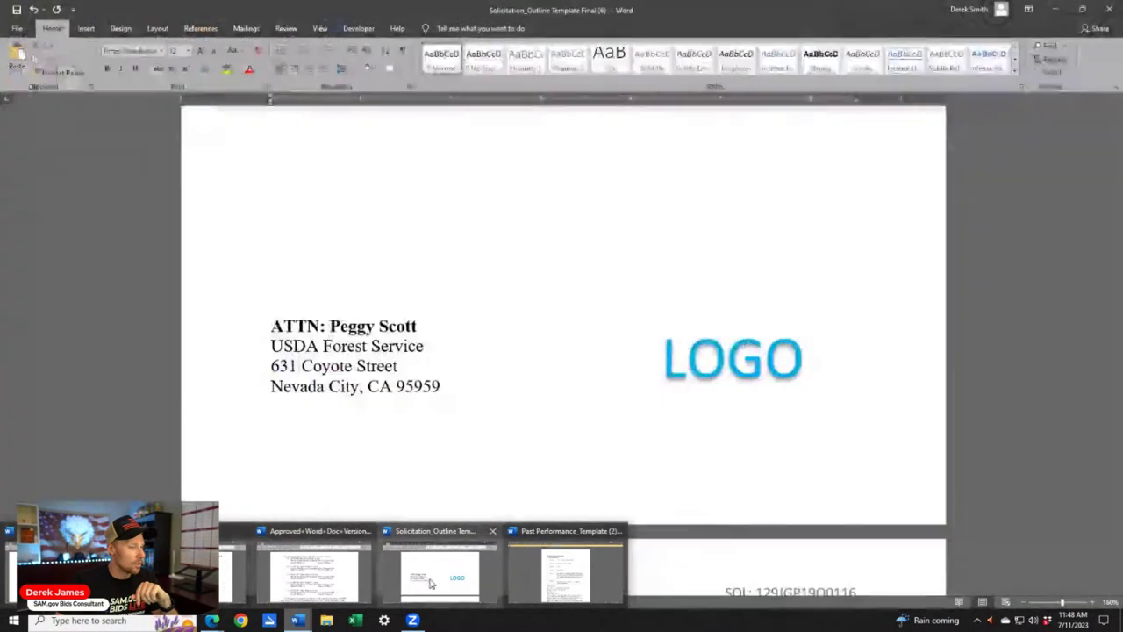
{"action": "mouse_move", "coordinate": [542, 575]}
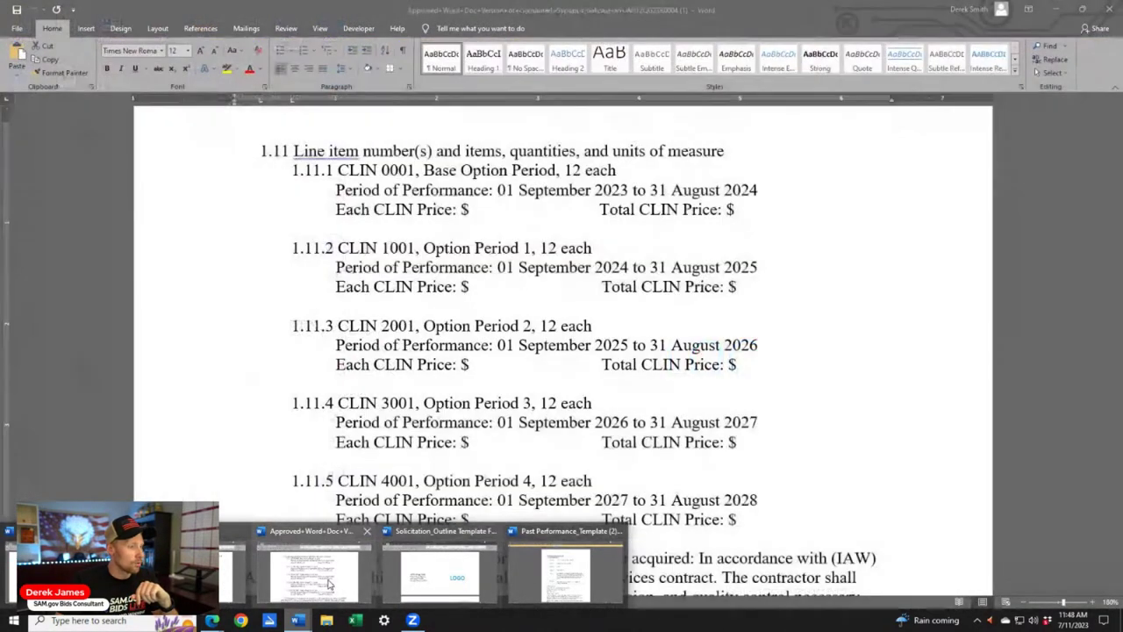
{"action": "left_click", "coordinate": [329, 583]}
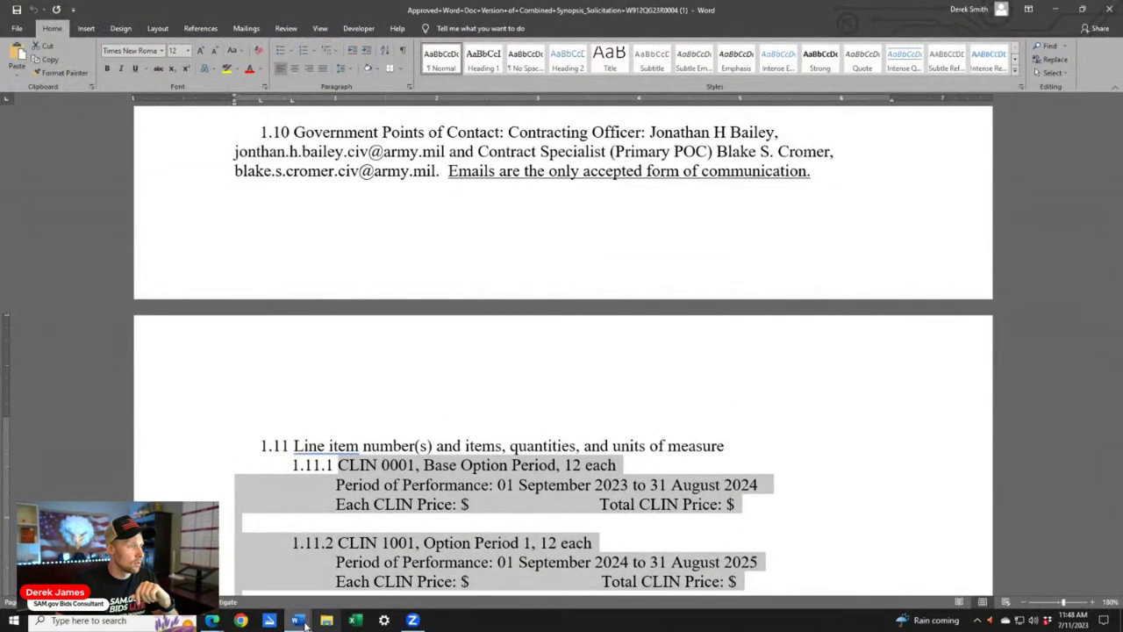
{"action": "scroll", "coordinate": [875, 331], "scroll_direction": "up", "scroll_amount": 15}
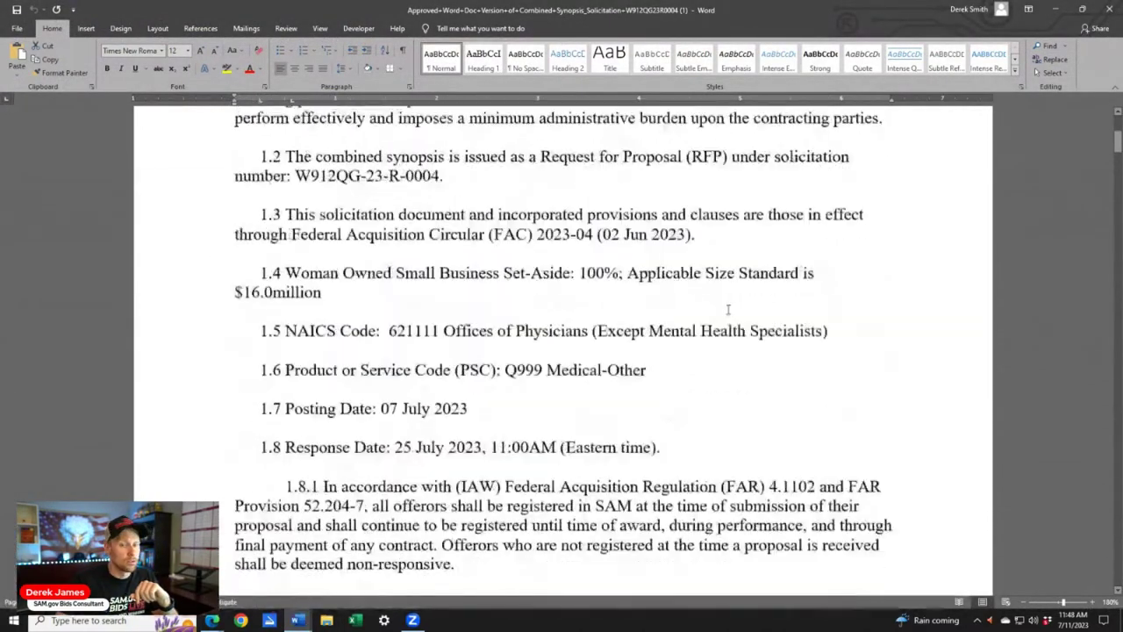
{"action": "scroll", "coordinate": [875, 330], "scroll_direction": "down", "scroll_amount": 20}
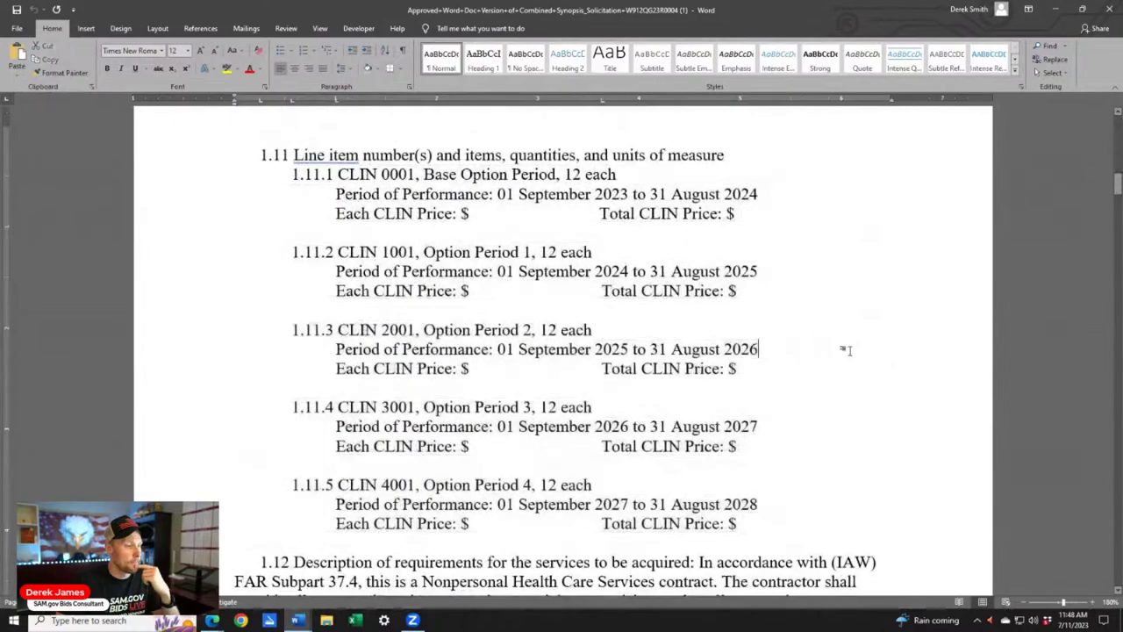
{"action": "scroll", "coordinate": [830, 356], "scroll_direction": "down", "scroll_amount": 20}
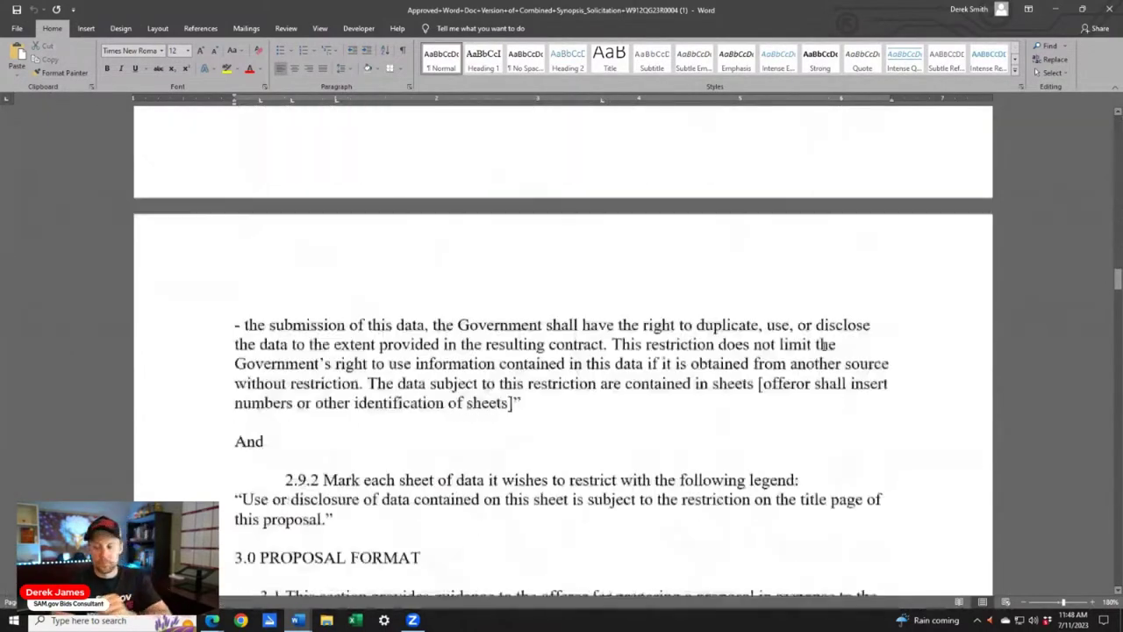
{"action": "scroll", "coordinate": [823, 346], "scroll_direction": "down", "scroll_amount": 20}
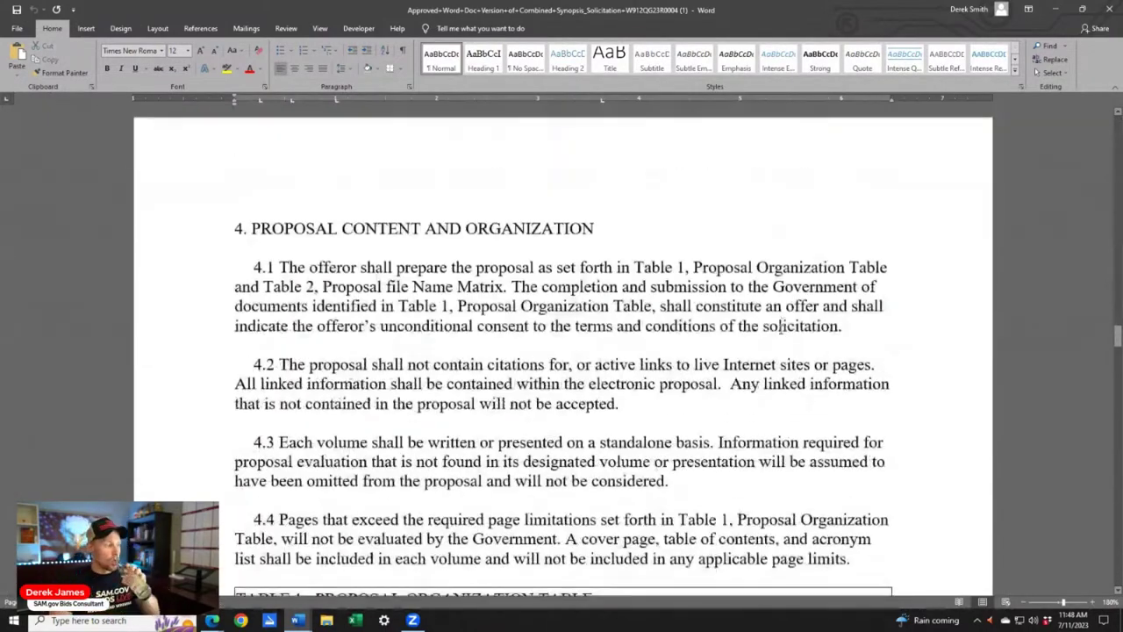
{"action": "scroll", "coordinate": [781, 330], "scroll_direction": "down", "scroll_amount": 5}
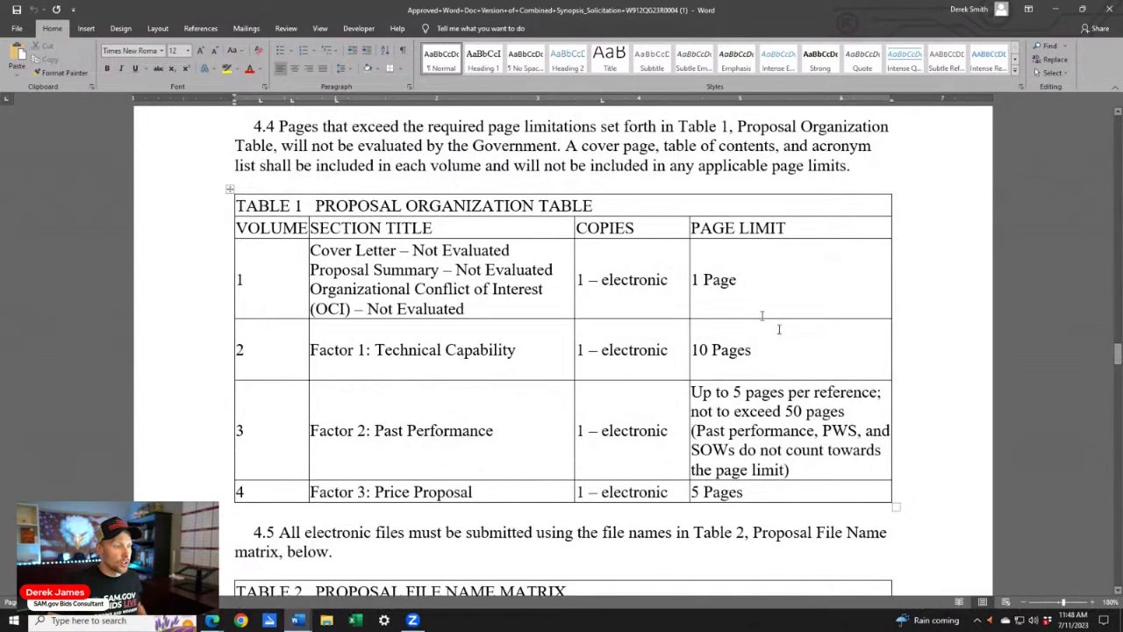
{"action": "scroll", "coordinate": [778, 329], "scroll_direction": "down", "scroll_amount": 1}
{"action": "left_click_drag", "start_coordinate": [1117, 360], "coordinate": [1117, 355]}
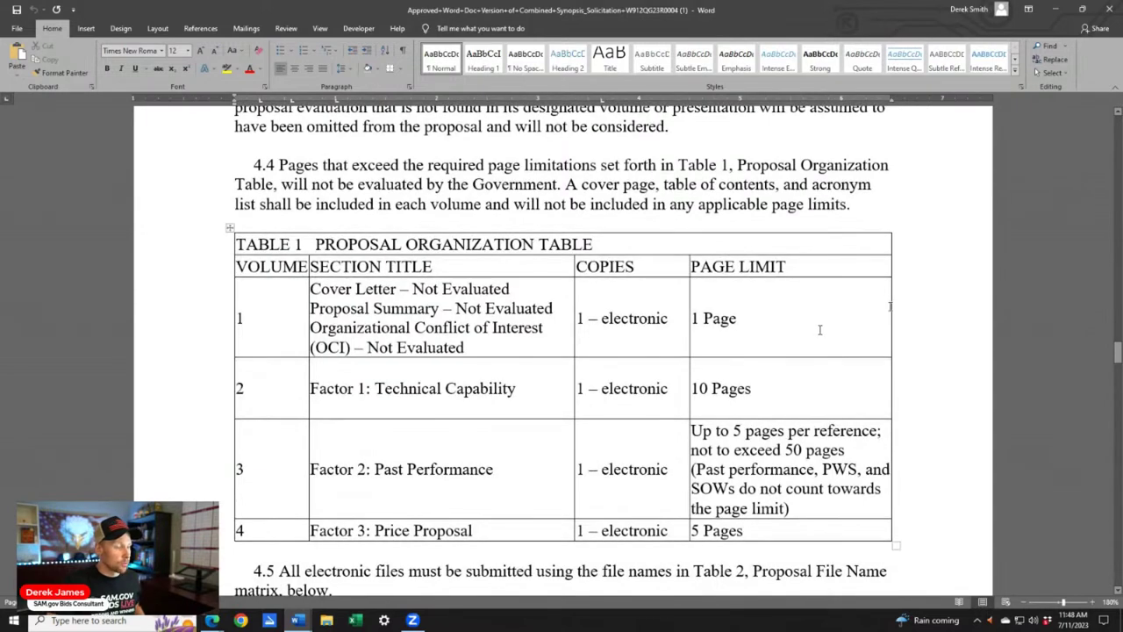
{"action": "scroll", "coordinate": [858, 325], "scroll_direction": "down", "scroll_amount": 3}
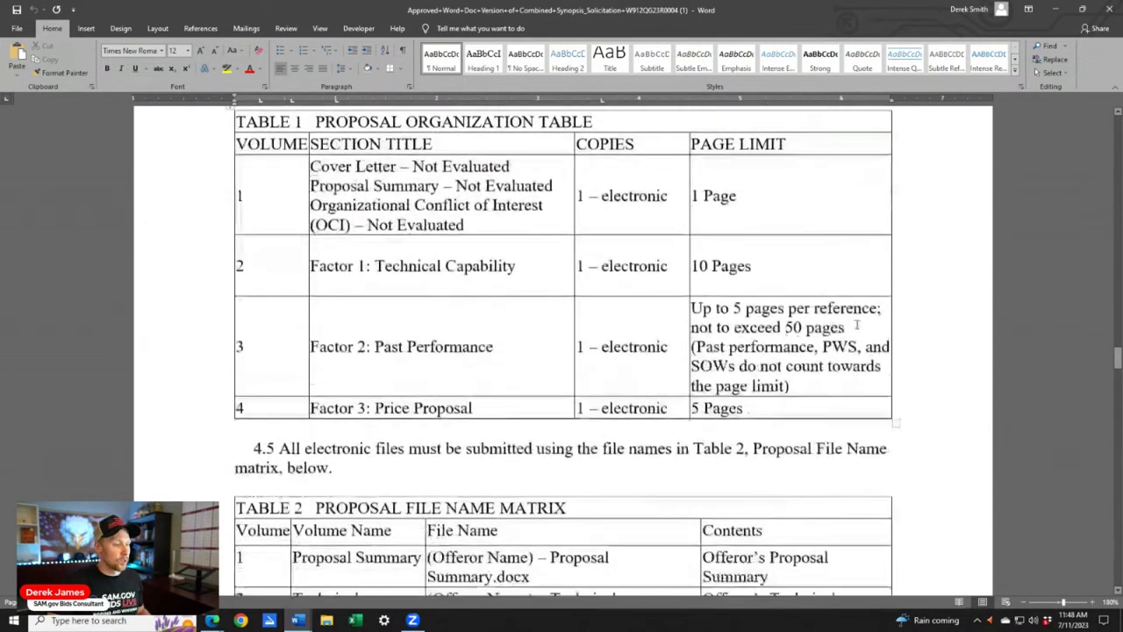
{"action": "scroll", "coordinate": [857, 325], "scroll_direction": "up", "scroll_amount": 2}
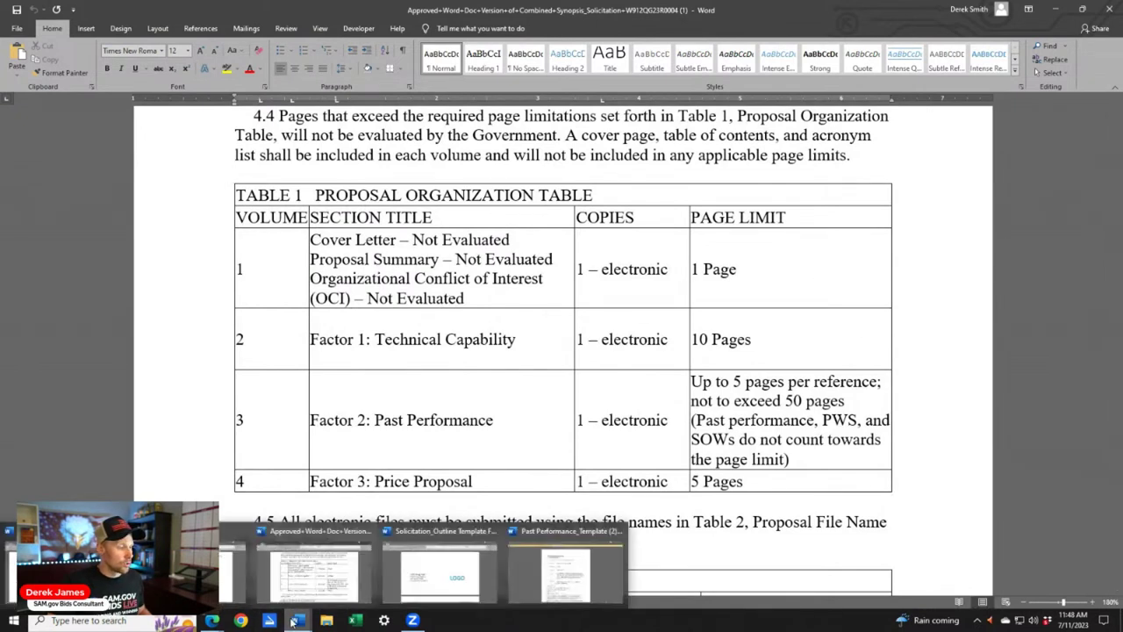
Delete the outline template's cover pages so Volume I. Proposal Summary comes first
{"action": "left_click", "coordinate": [507, 575]}
{"action": "scroll", "coordinate": [620, 442], "scroll_direction": "up", "scroll_amount": 8}
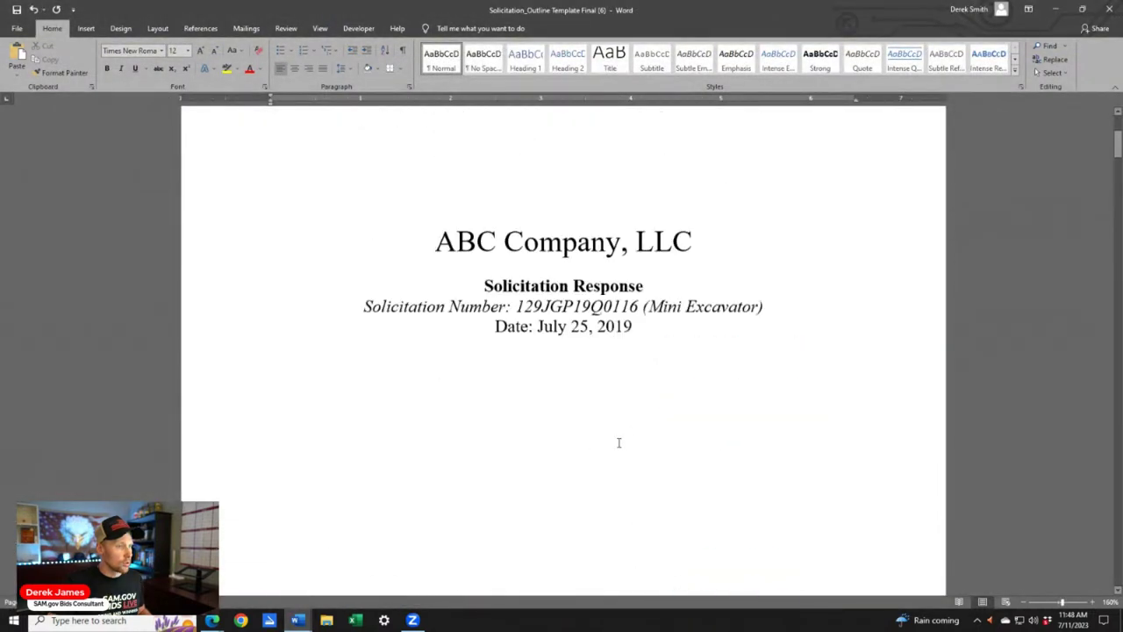
{"action": "scroll", "coordinate": [551, 371], "scroll_direction": "down", "scroll_amount": 10}
{"action": "scroll", "coordinate": [552, 372], "scroll_direction": "down", "scroll_amount": 8}
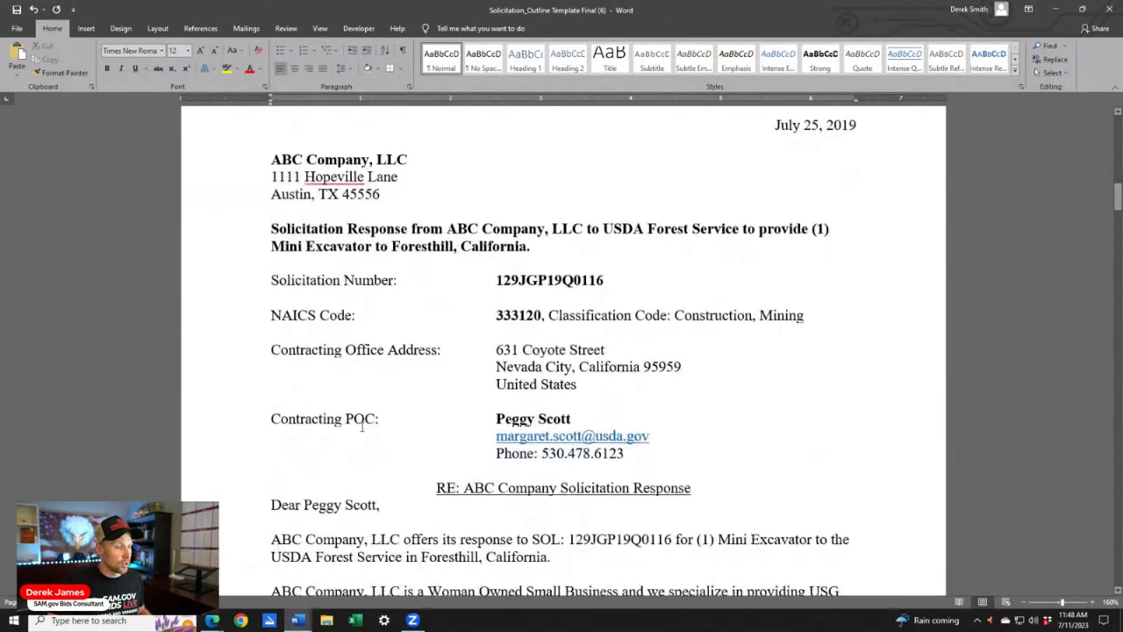
{"action": "scroll", "coordinate": [597, 307], "scroll_direction": "up", "scroll_amount": 5}
{"action": "scroll", "coordinate": [597, 307], "scroll_direction": "up", "scroll_amount": 10}
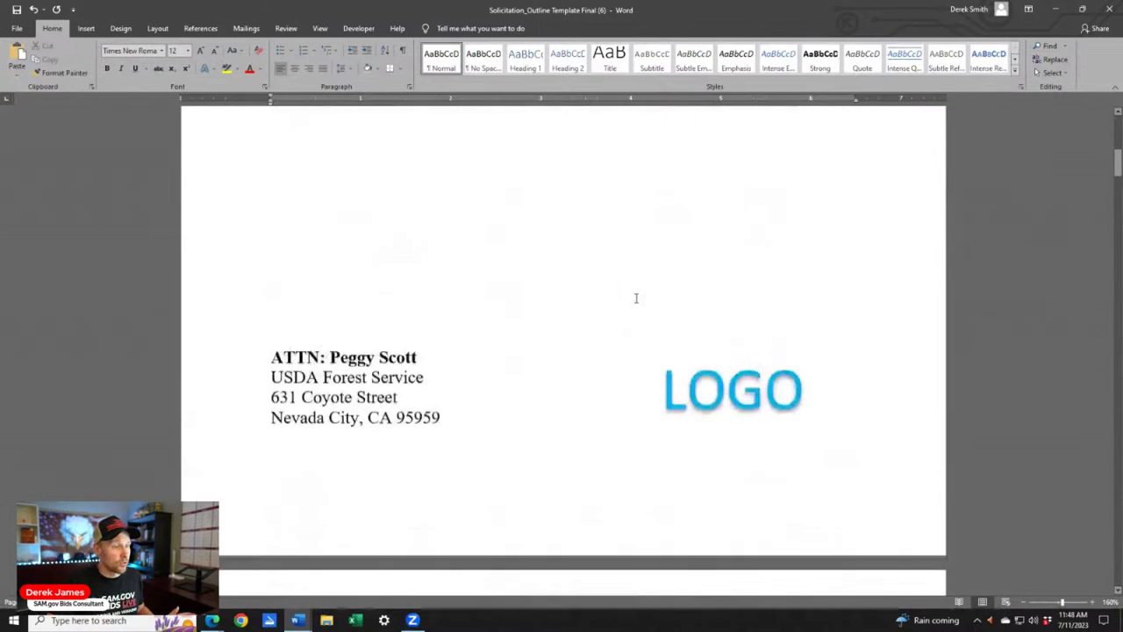
{"action": "scroll", "coordinate": [672, 401], "scroll_direction": "down", "scroll_amount": 1}
{"action": "scroll", "coordinate": [672, 401], "scroll_direction": "down", "scroll_amount": 2, "text": "ctrl"}
{"action": "scroll", "coordinate": [655, 413], "scroll_direction": "down", "scroll_amount": 15}
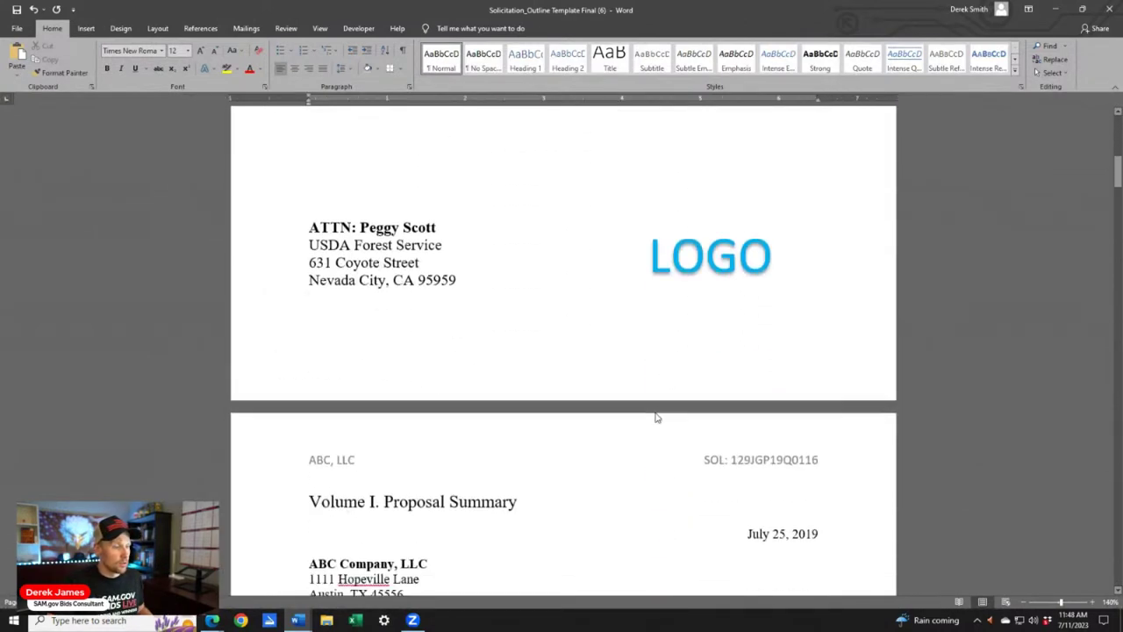
{"action": "scroll", "coordinate": [293, 425], "scroll_direction": "down", "scroll_amount": 6}
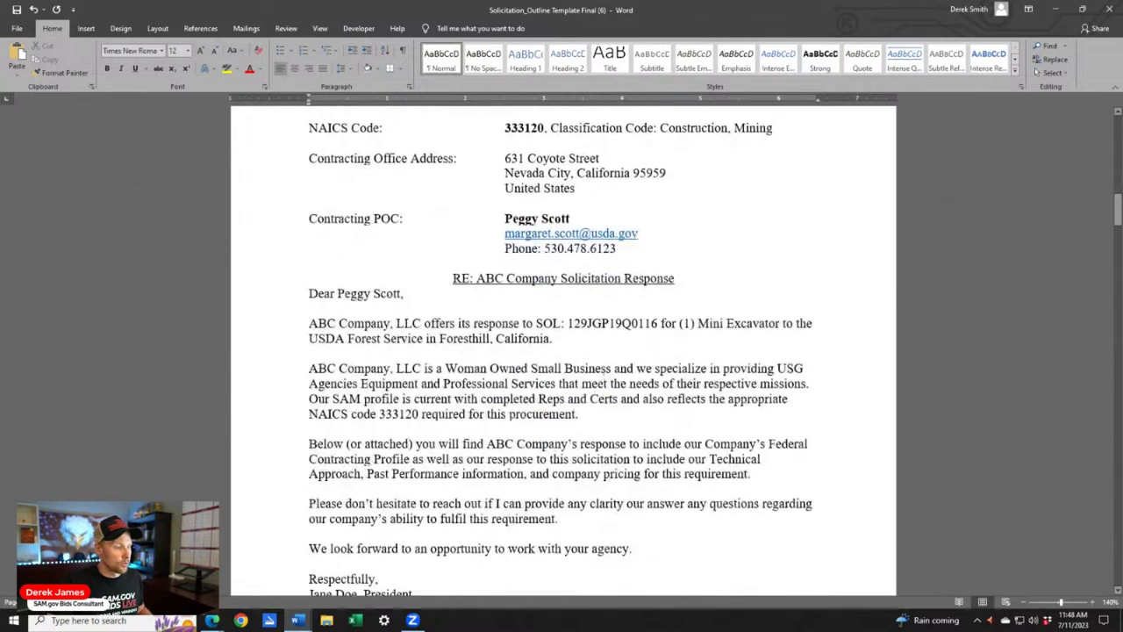
{"action": "scroll", "coordinate": [611, 373], "scroll_direction": "up", "scroll_amount": 15}
{"action": "key", "text": "ctrl+a"}
{"action": "scroll", "coordinate": [679, 494], "scroll_direction": "up", "scroll_amount": 6}
{"action": "key", "text": "Delete"}
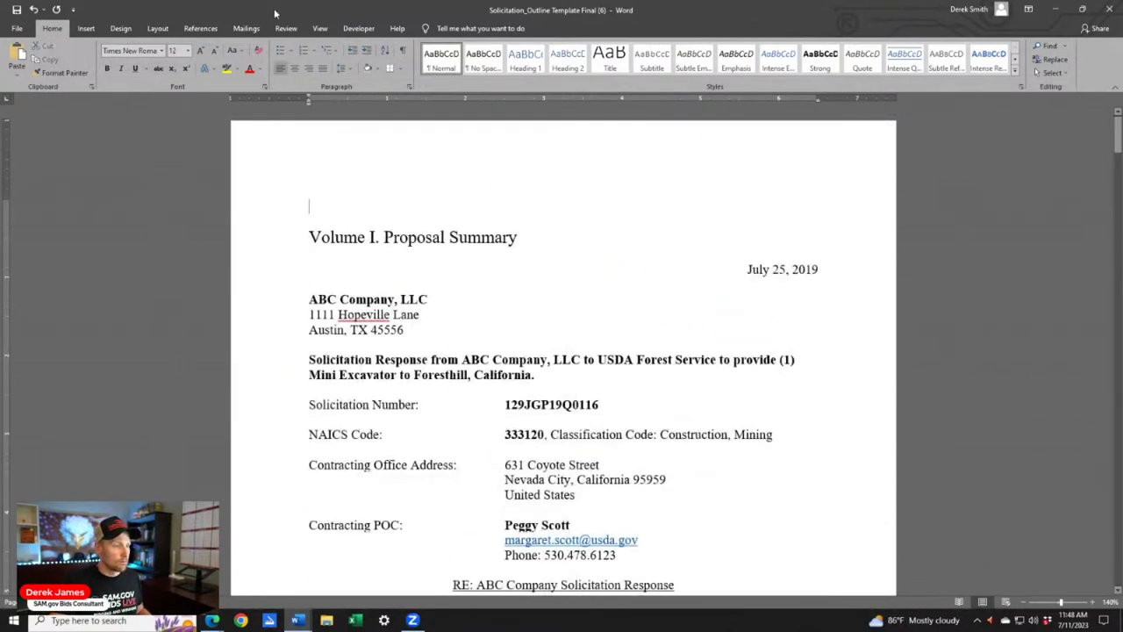
{"action": "scroll", "coordinate": [836, 351], "scroll_direction": "down", "scroll_amount": 15}
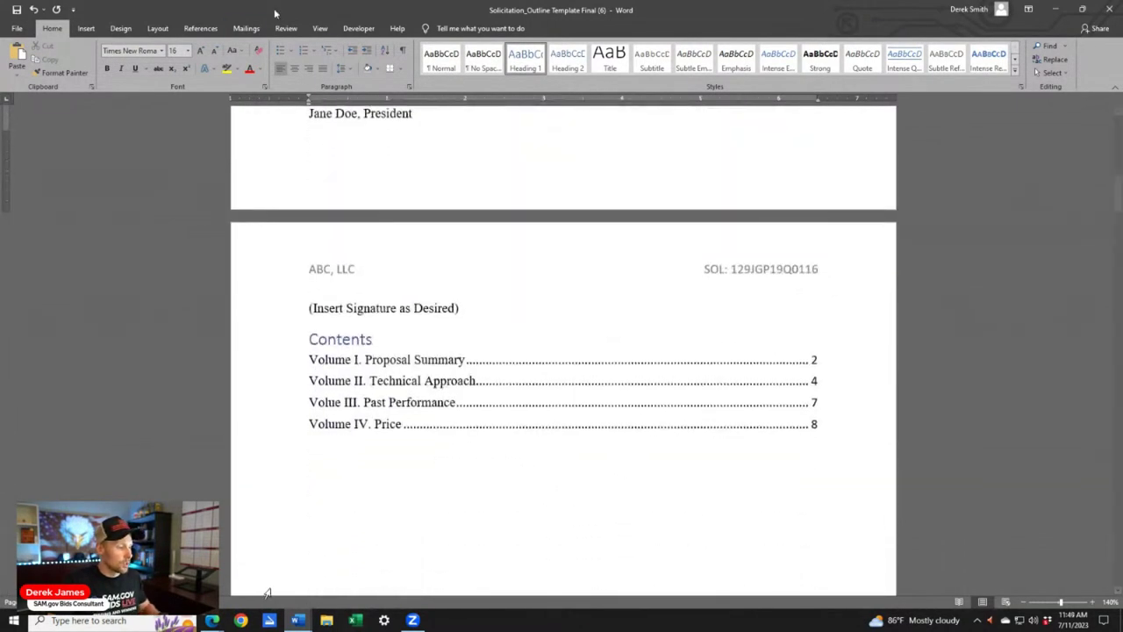
Compare the template's Past Performance section against Table 1 in the solicitation document
{"action": "key", "text": "alt+Tab"}
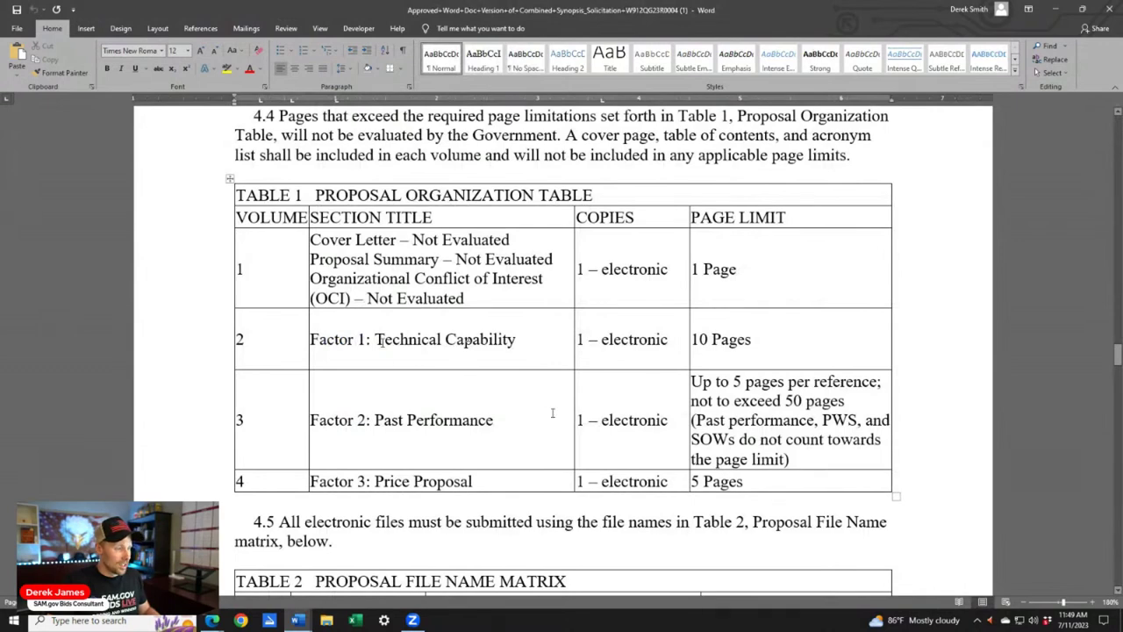
{"action": "key", "text": "alt+Tab"}
{"action": "scroll", "coordinate": [767, 431], "scroll_direction": "down", "scroll_amount": 10}
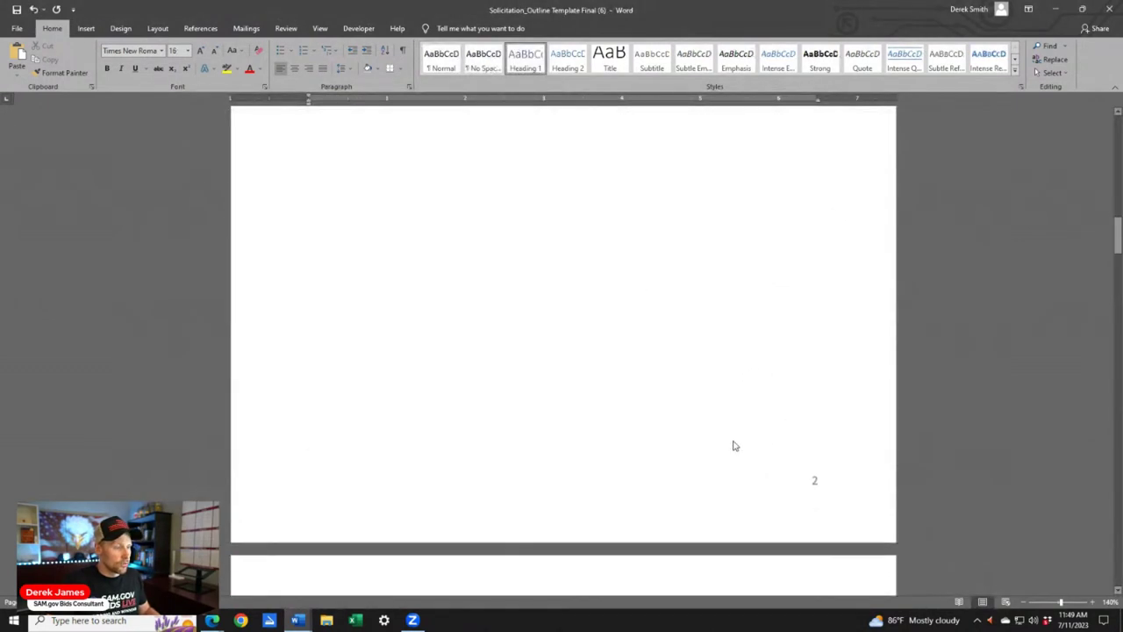
{"action": "scroll", "coordinate": [729, 439], "scroll_direction": "down", "scroll_amount": 12}
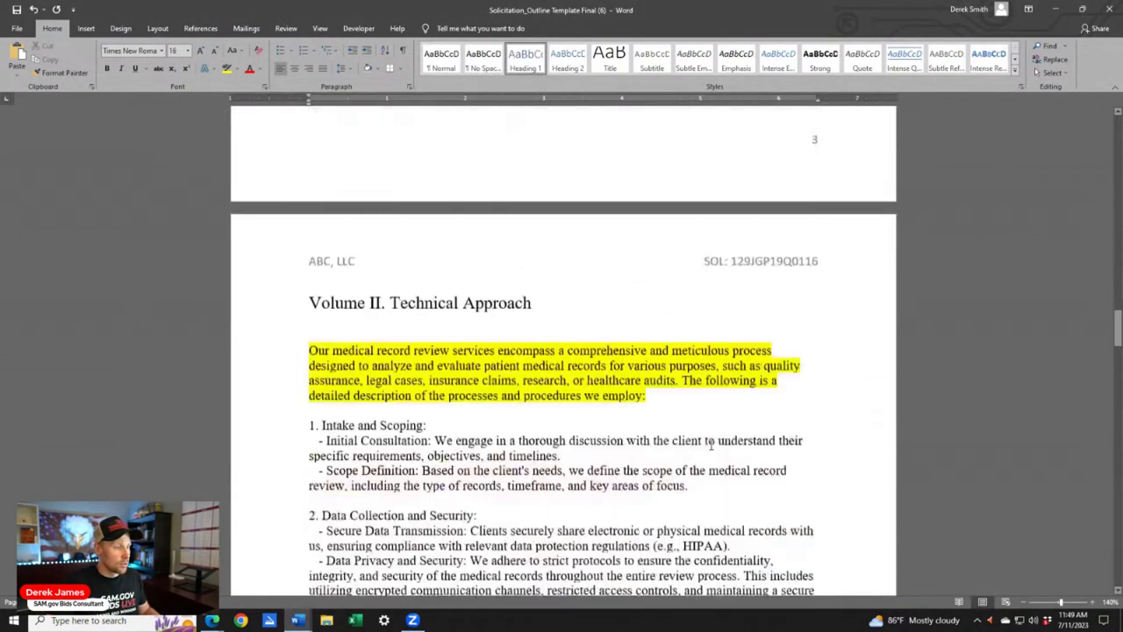
{"action": "scroll", "coordinate": [605, 397], "scroll_direction": "down", "scroll_amount": 15}
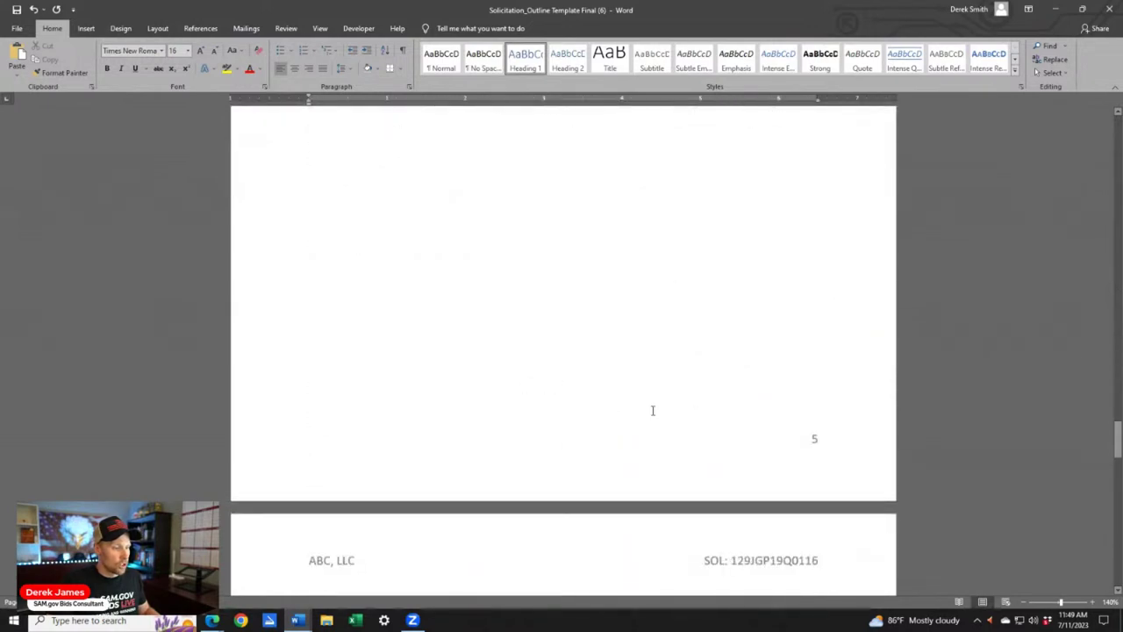
{"action": "key", "text": "alt+Tab"}
{"action": "key", "text": "alt+Tab"}
{"action": "scroll", "coordinate": [639, 389], "scroll_direction": "down", "scroll_amount": 15}
{"action": "scroll", "coordinate": [553, 438], "scroll_direction": "up", "scroll_amount": 6}
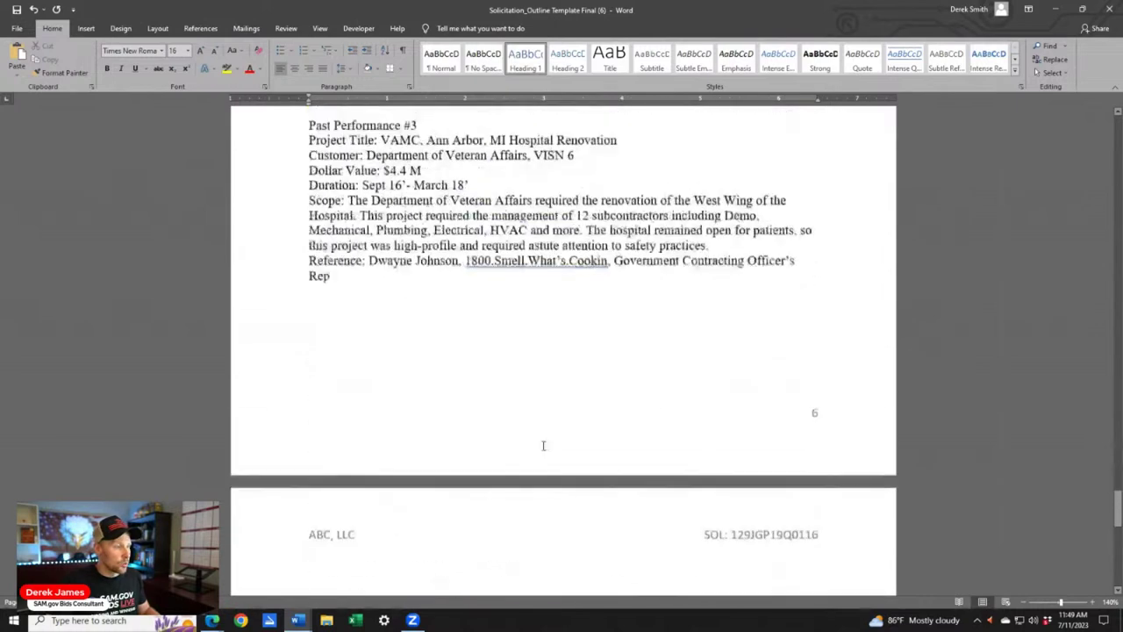
{"action": "left_click", "coordinate": [501, 401]}
{"action": "scroll", "coordinate": [526, 368], "scroll_direction": "up", "scroll_amount": 3}
{"action": "scroll", "coordinate": [535, 333], "scroll_direction": "up", "scroll_amount": 3}
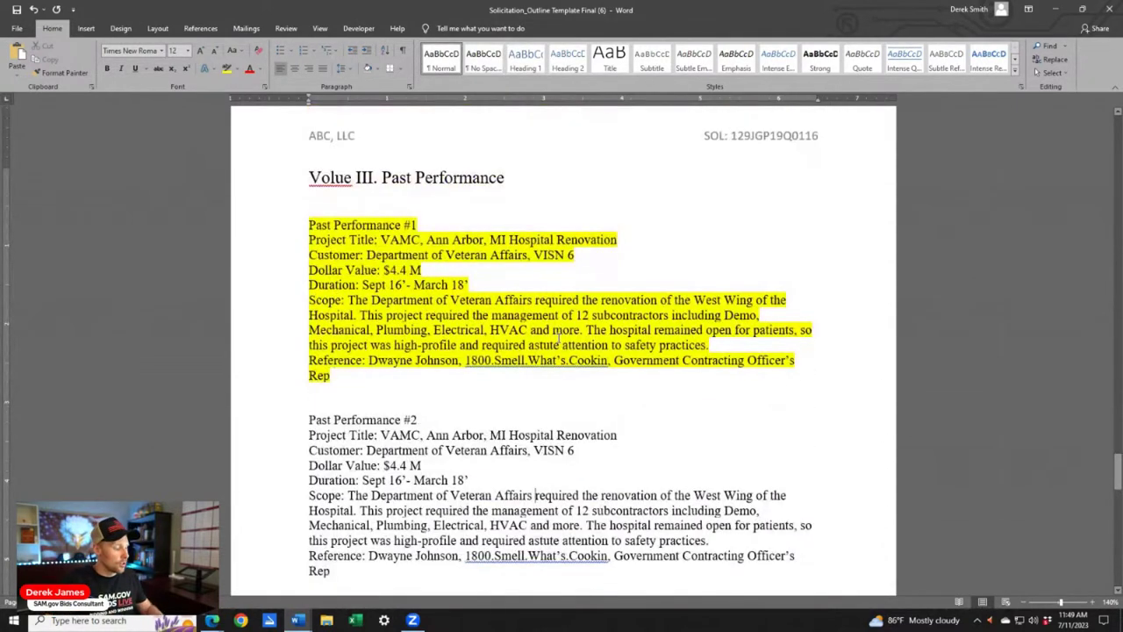
{"action": "key", "text": "alt+Tab"}
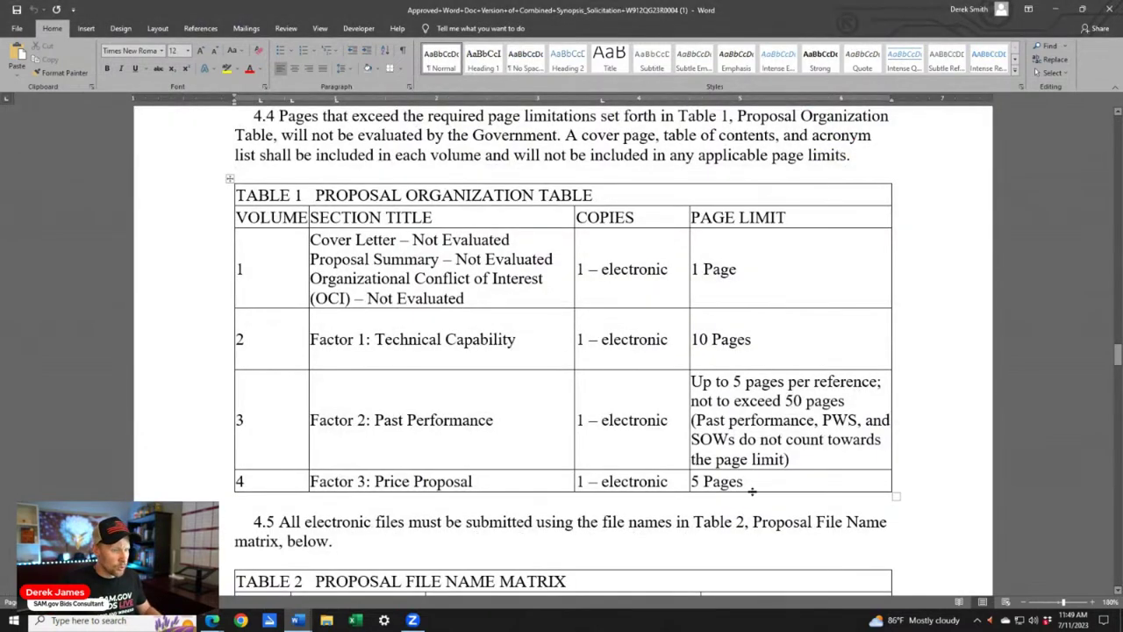
{"action": "key", "text": "alt+Tab"}
{"action": "scroll", "coordinate": [649, 369], "scroll_direction": "down", "scroll_amount": 15}
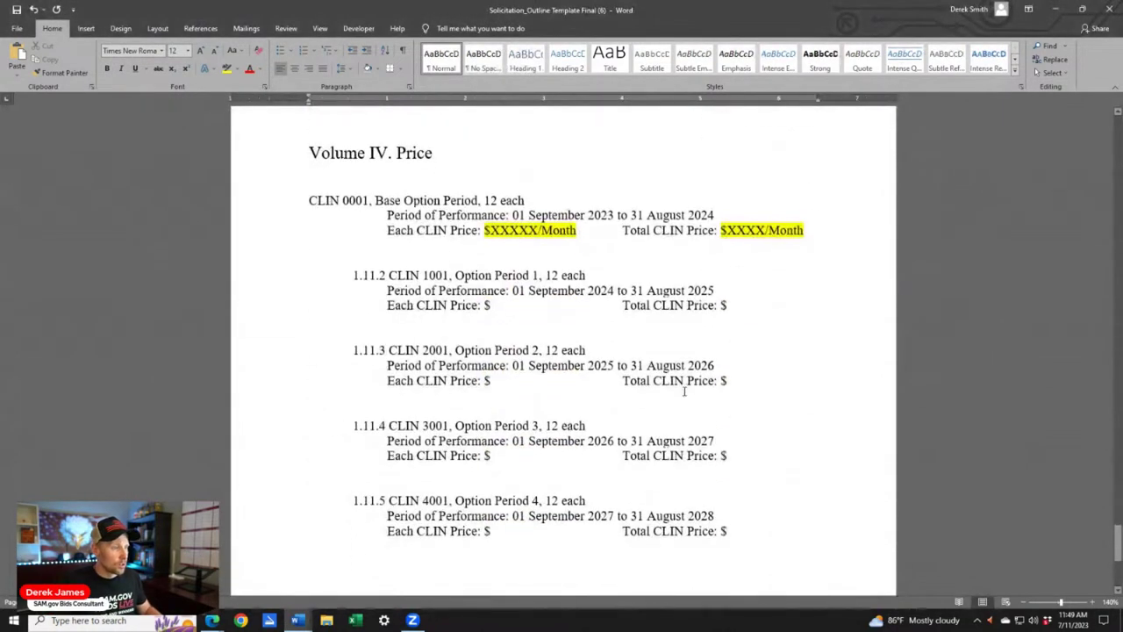
{"action": "scroll", "coordinate": [668, 297], "scroll_direction": "up", "scroll_amount": 7}
{"action": "scroll", "coordinate": [469, 408], "scroll_direction": "down", "scroll_amount": 1}
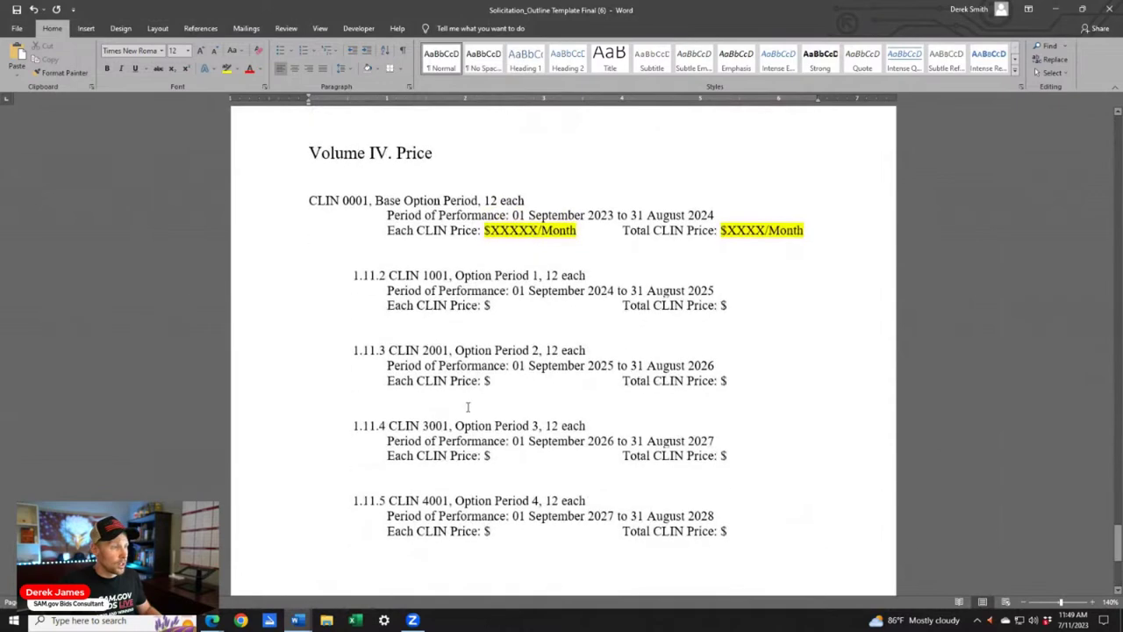
Bold the *Pricing Assumptions/Exclusions line beneath the CLIN 4001 pricing lines
{"action": "scroll", "coordinate": [747, 499], "scroll_direction": "down", "scroll_amount": 3}
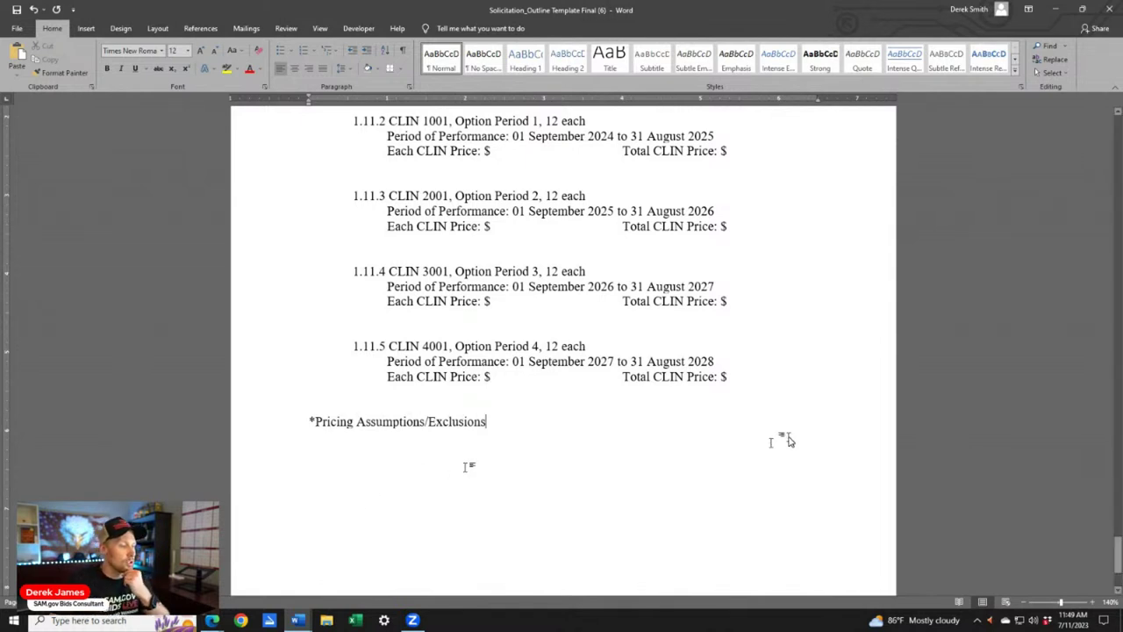
{"action": "left_click_drag", "start_coordinate": [788, 440], "coordinate": [318, 425]}
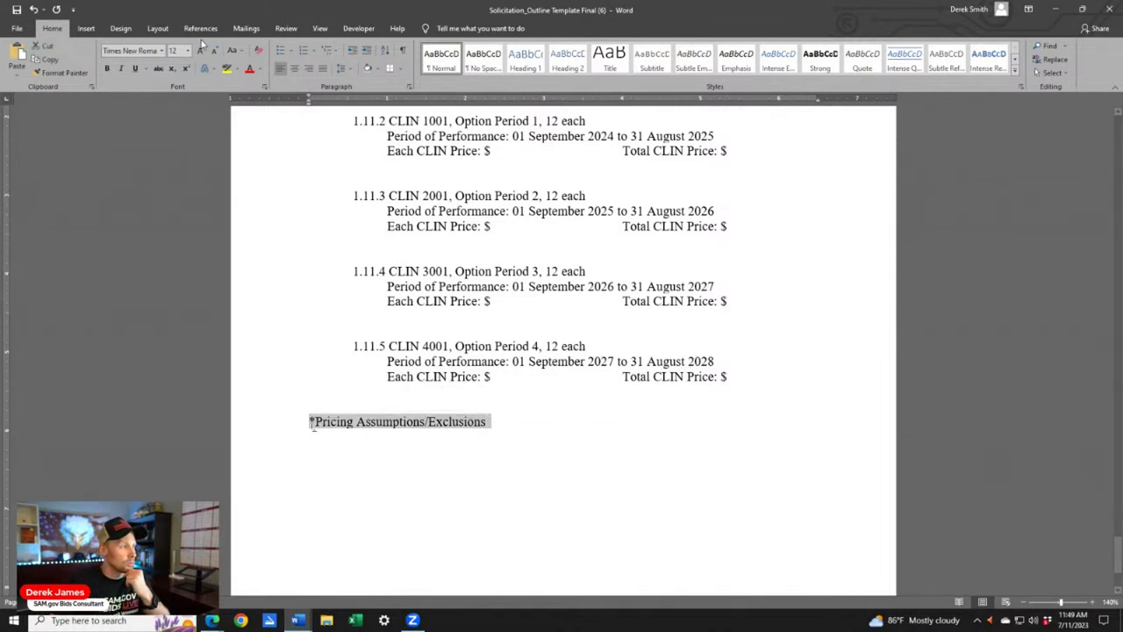
{"action": "key", "text": "ctrl+b"}
{"action": "left_click", "coordinate": [657, 442]}
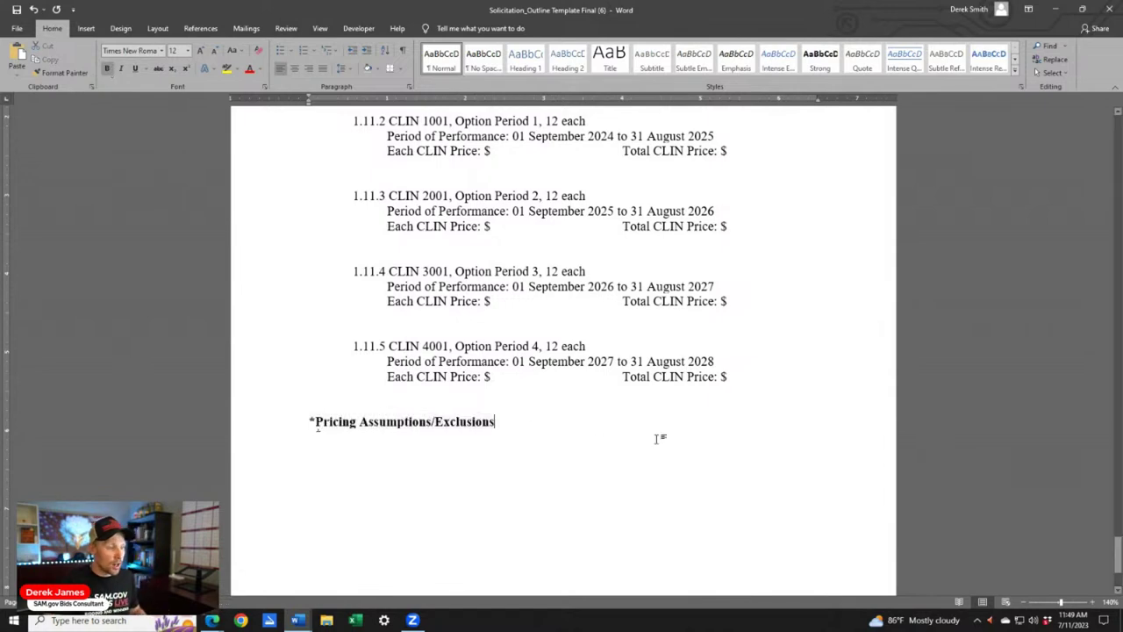
{"action": "scroll", "coordinate": [657, 442], "scroll_direction": "up", "scroll_amount": 6, "text": "ctrl"}
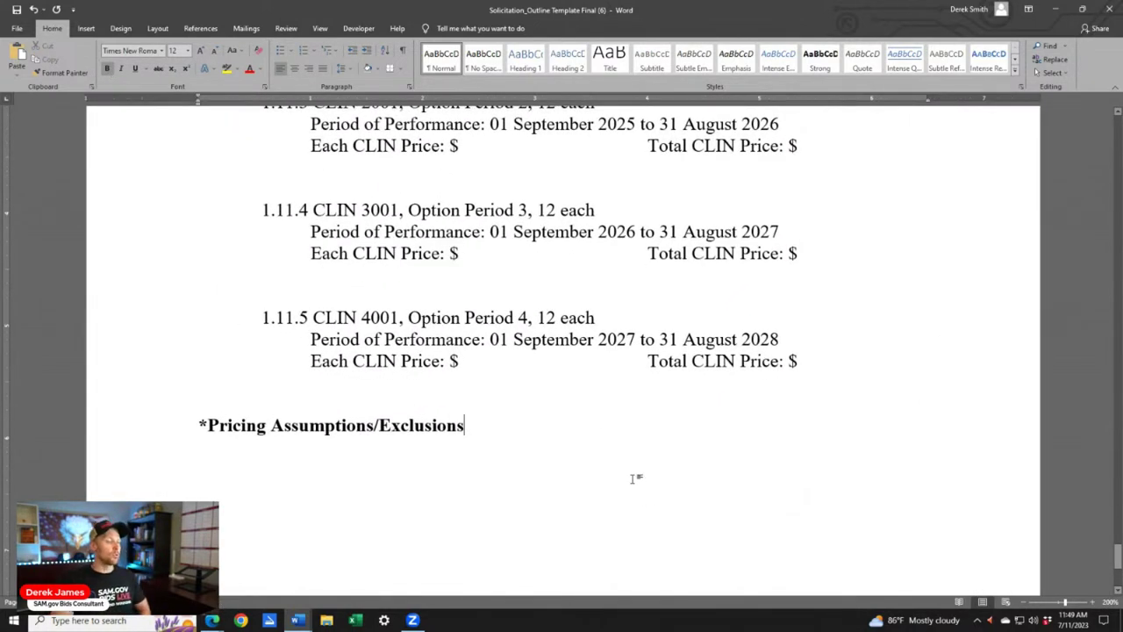